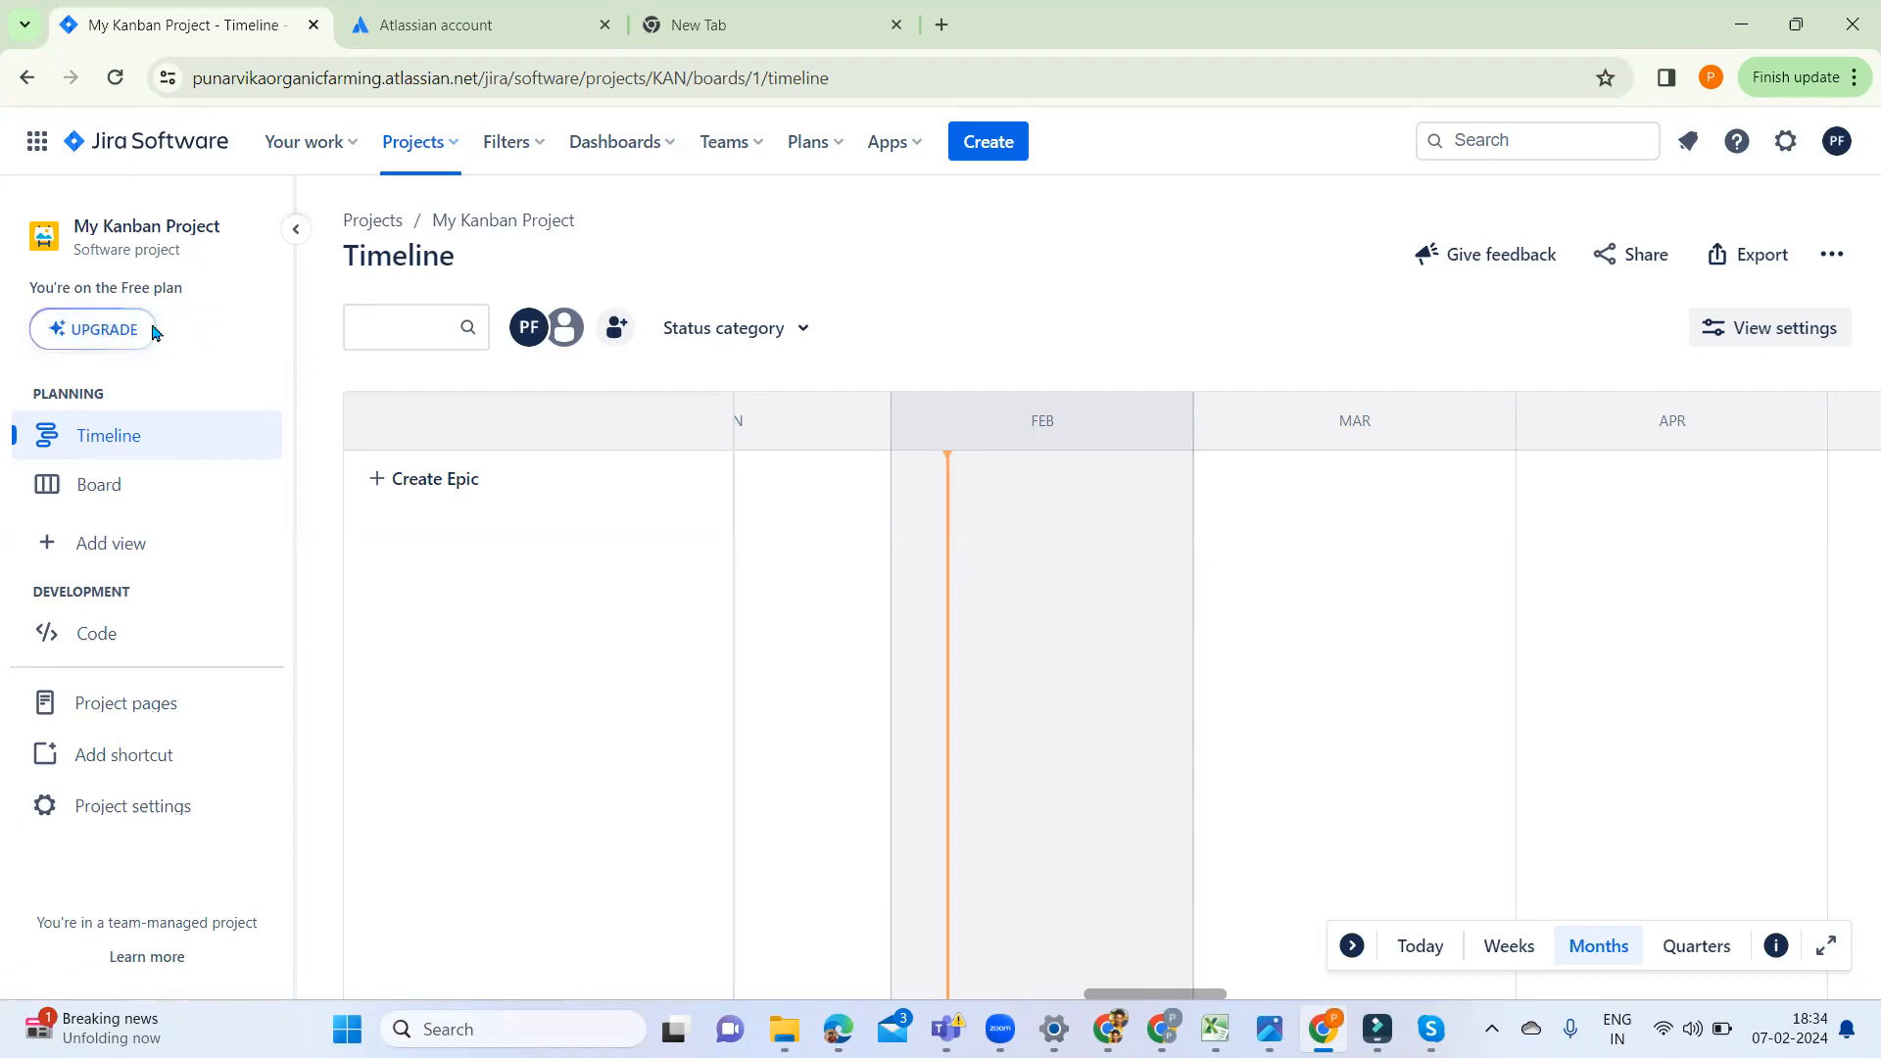
Review the Free plan limits and the Standard upgrade offer for the site, and dismiss the offer without starting that trial
left_click(118, 334)
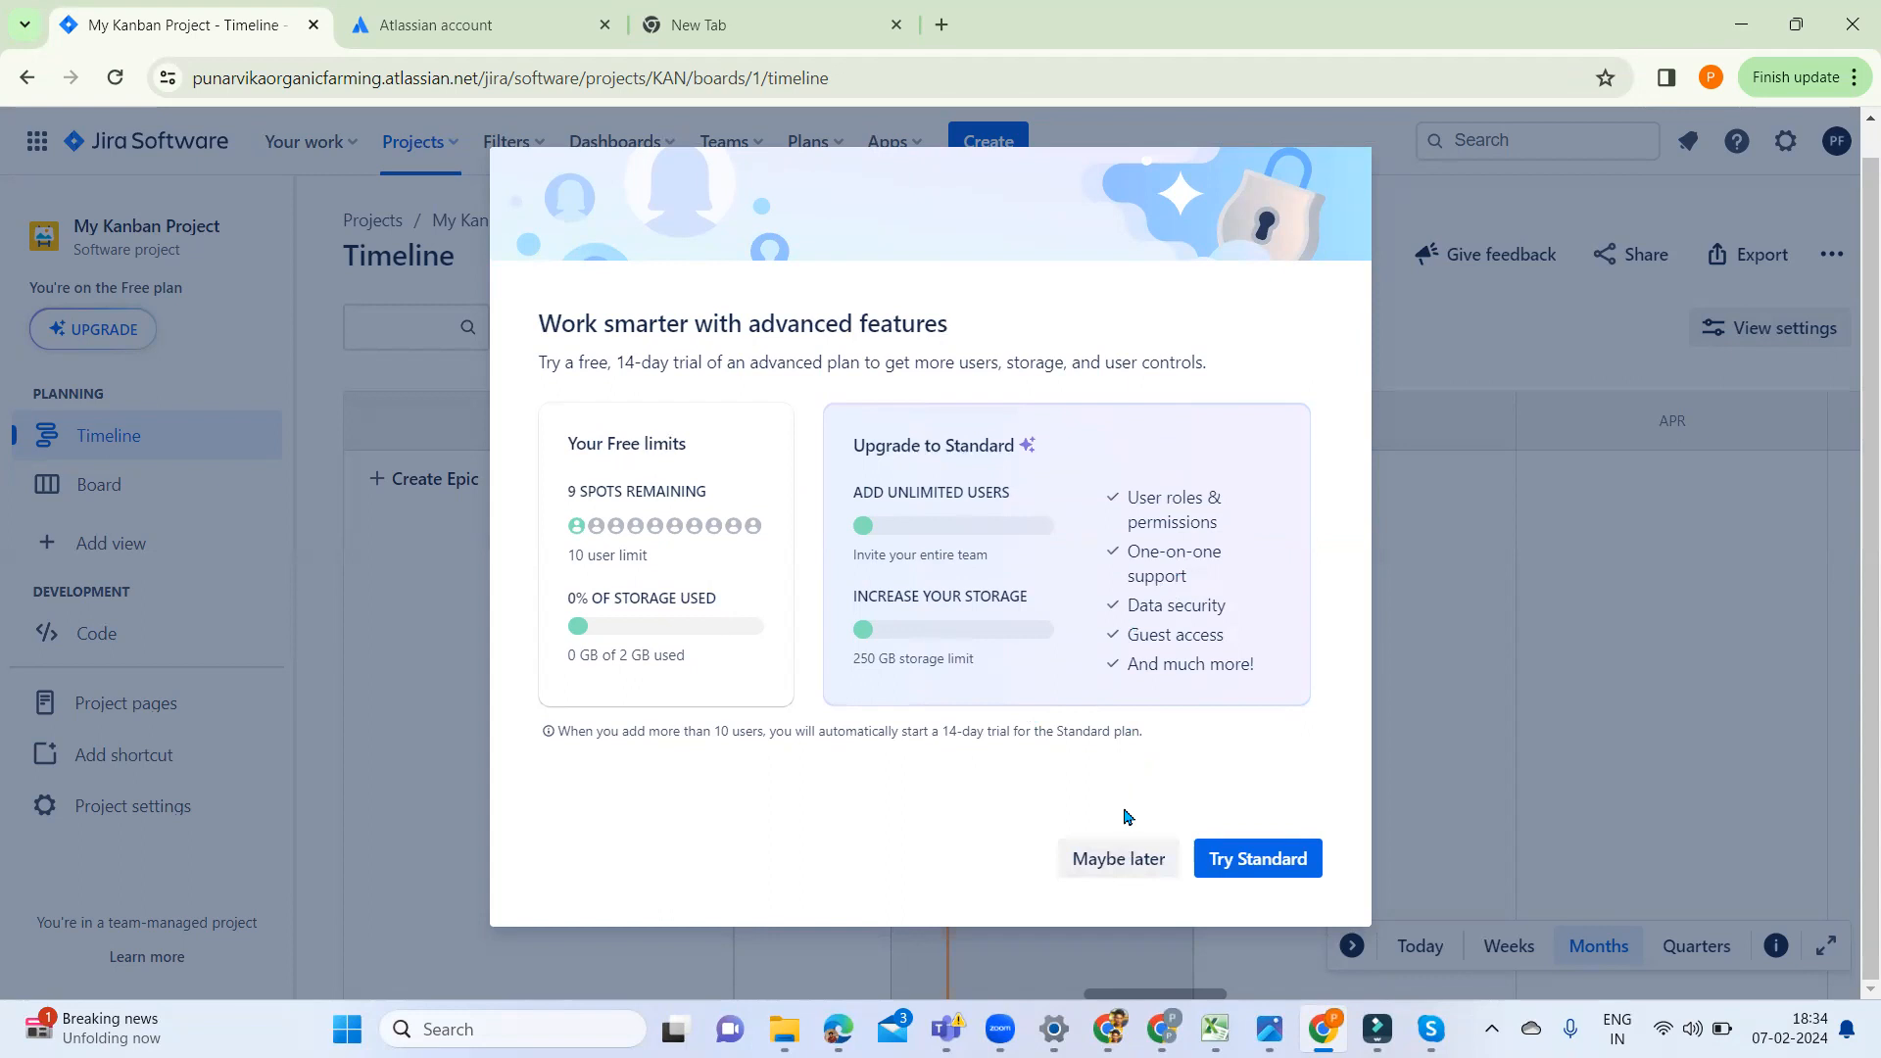
left_click(1136, 861)
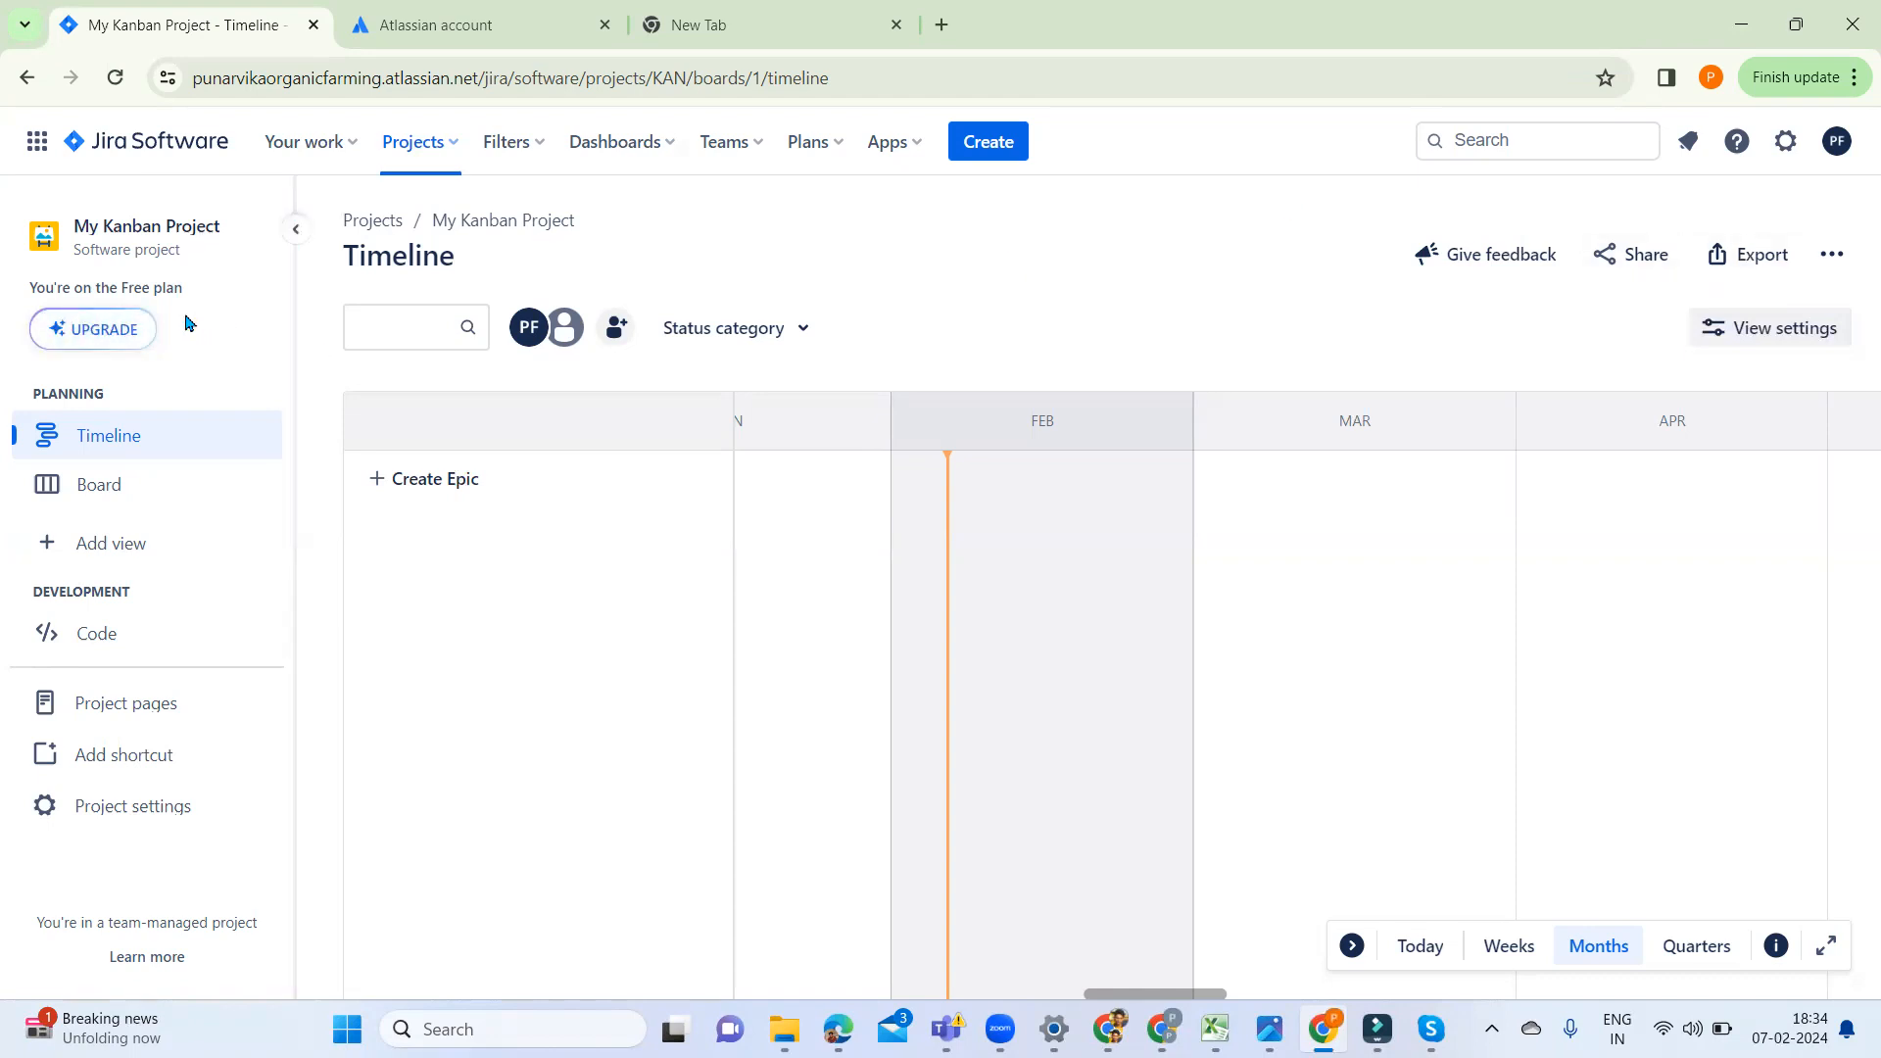
left_click(102, 333)
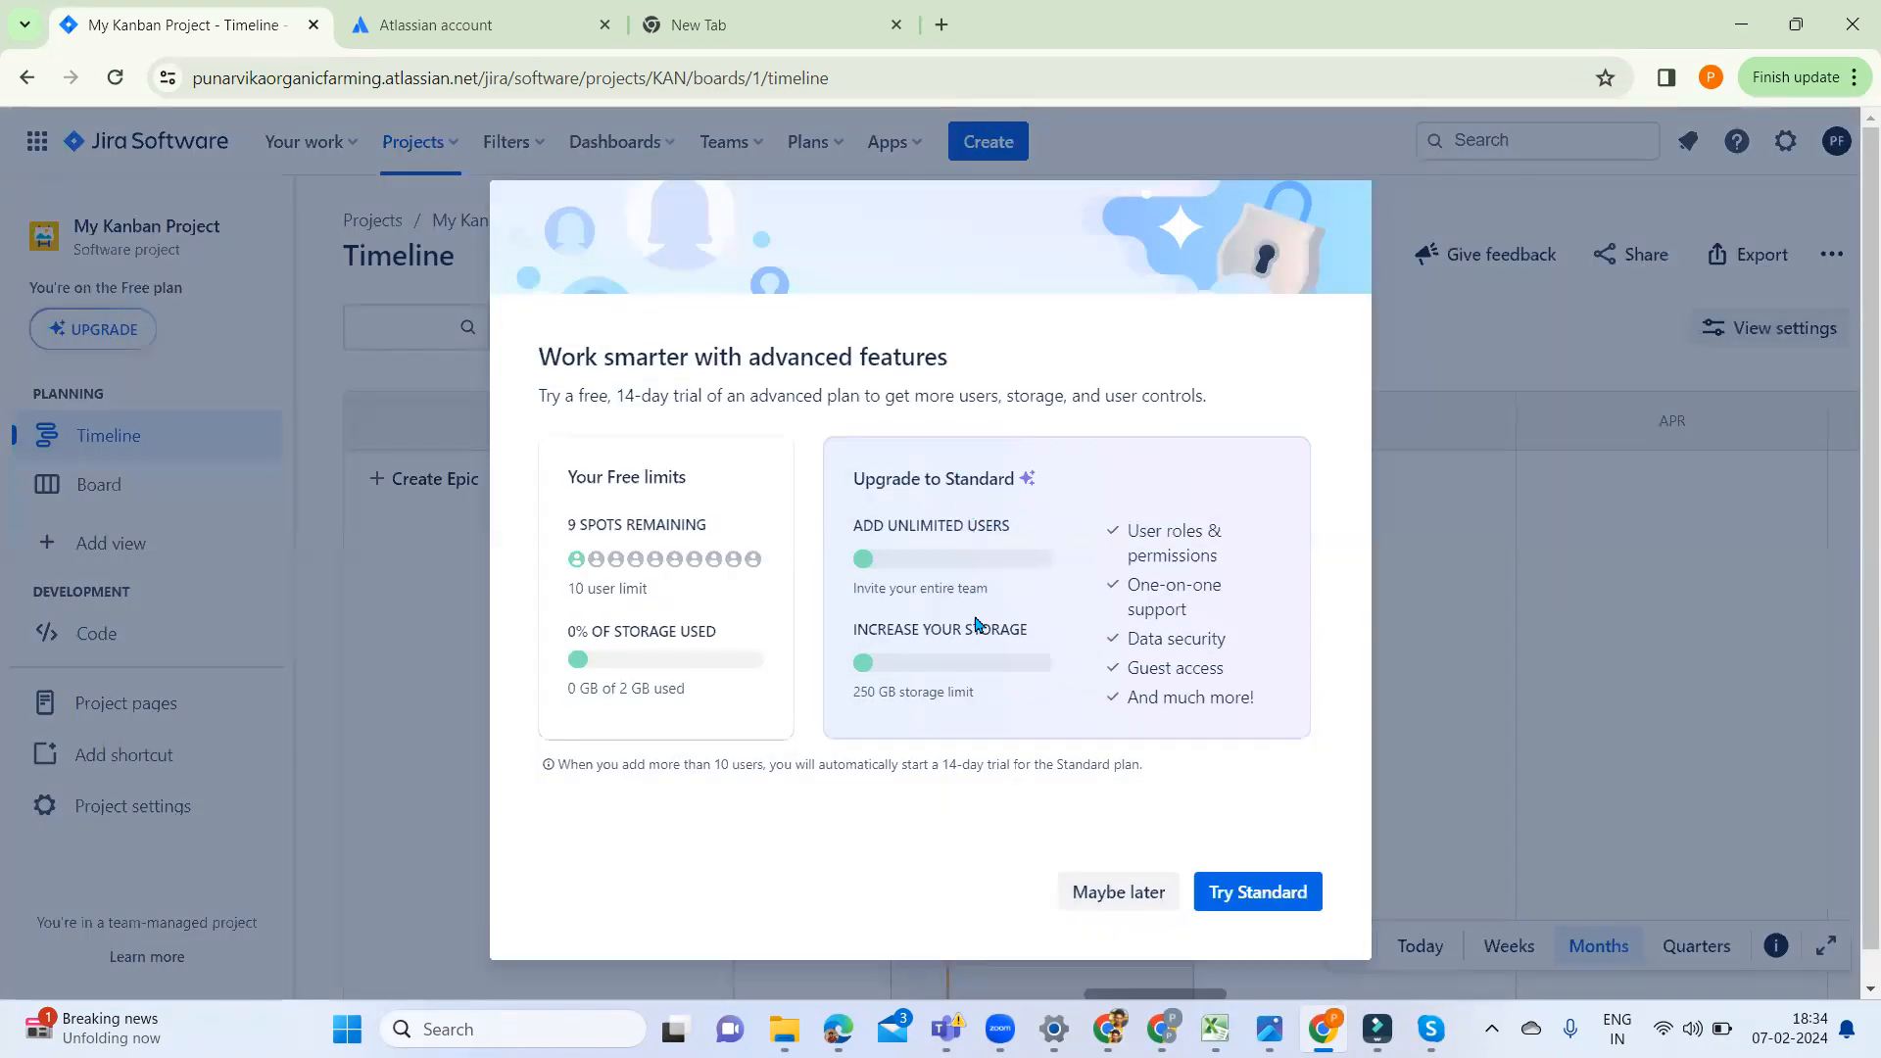
scroll(977, 623, "down", 1)
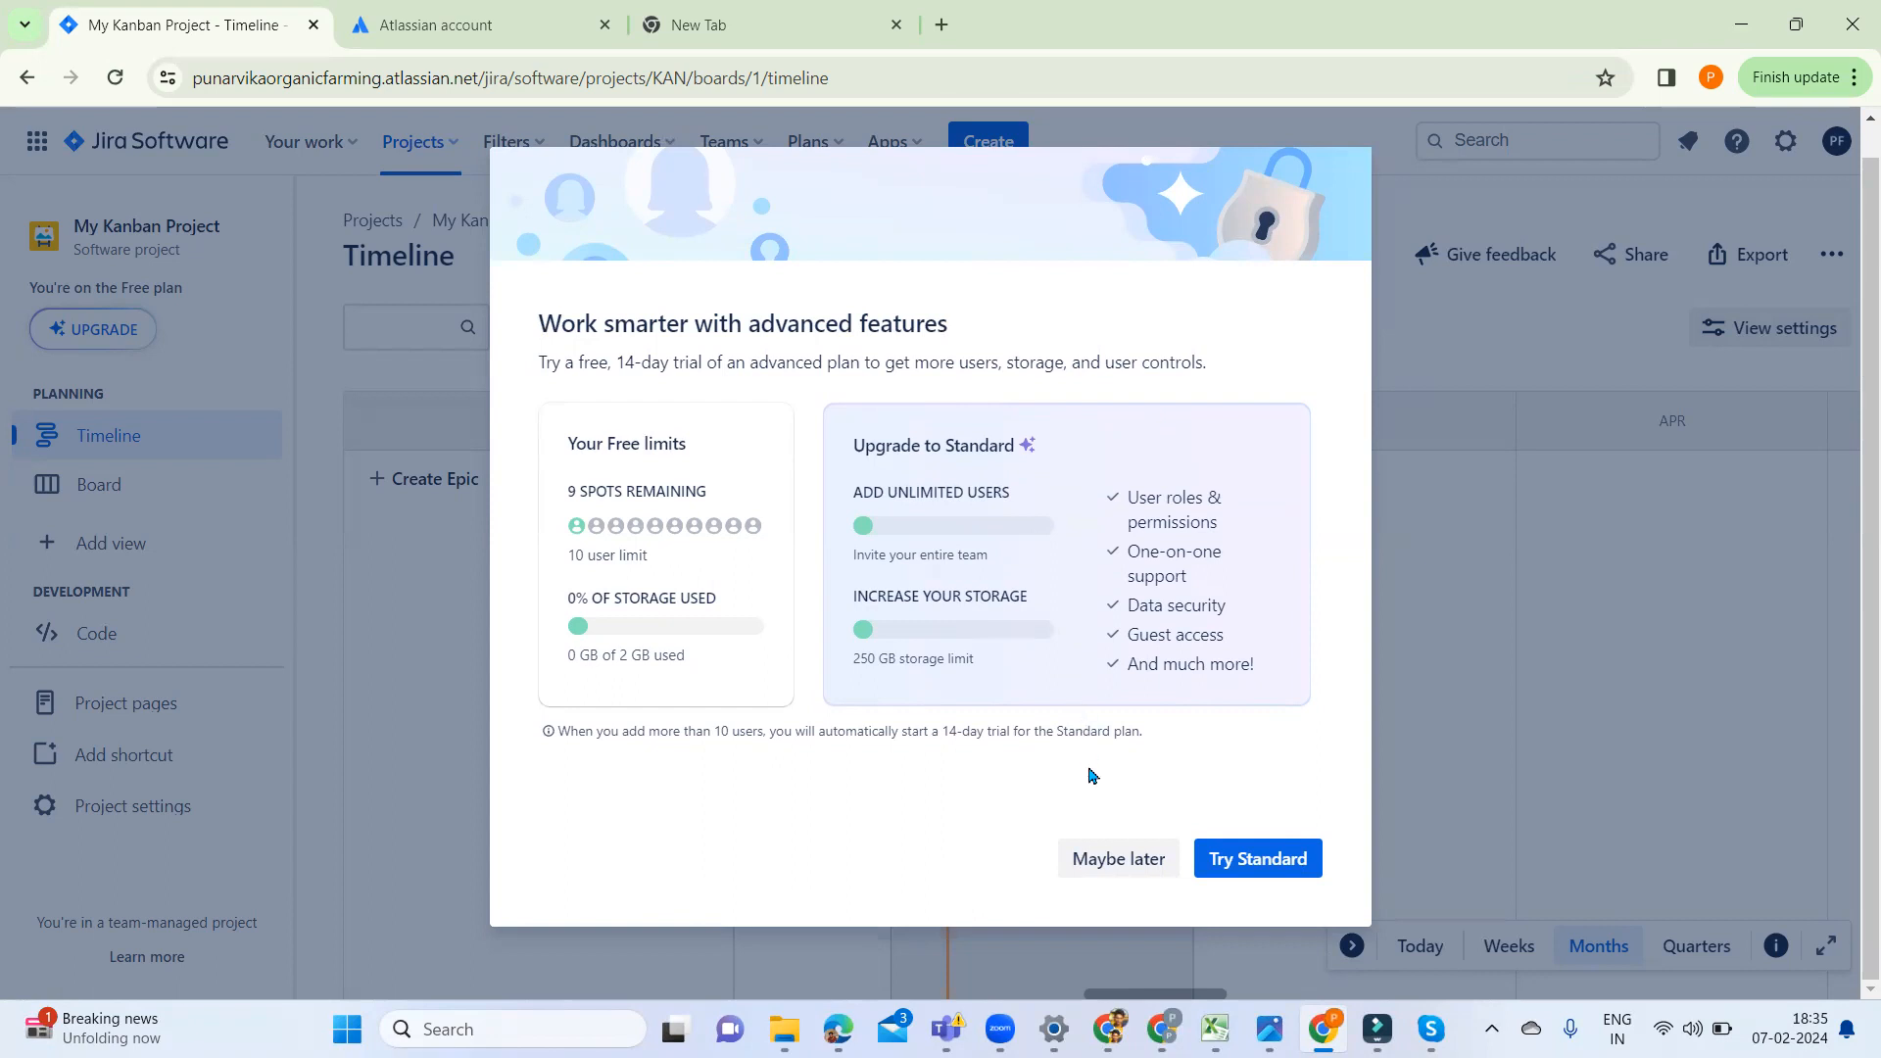
left_click(1120, 860)
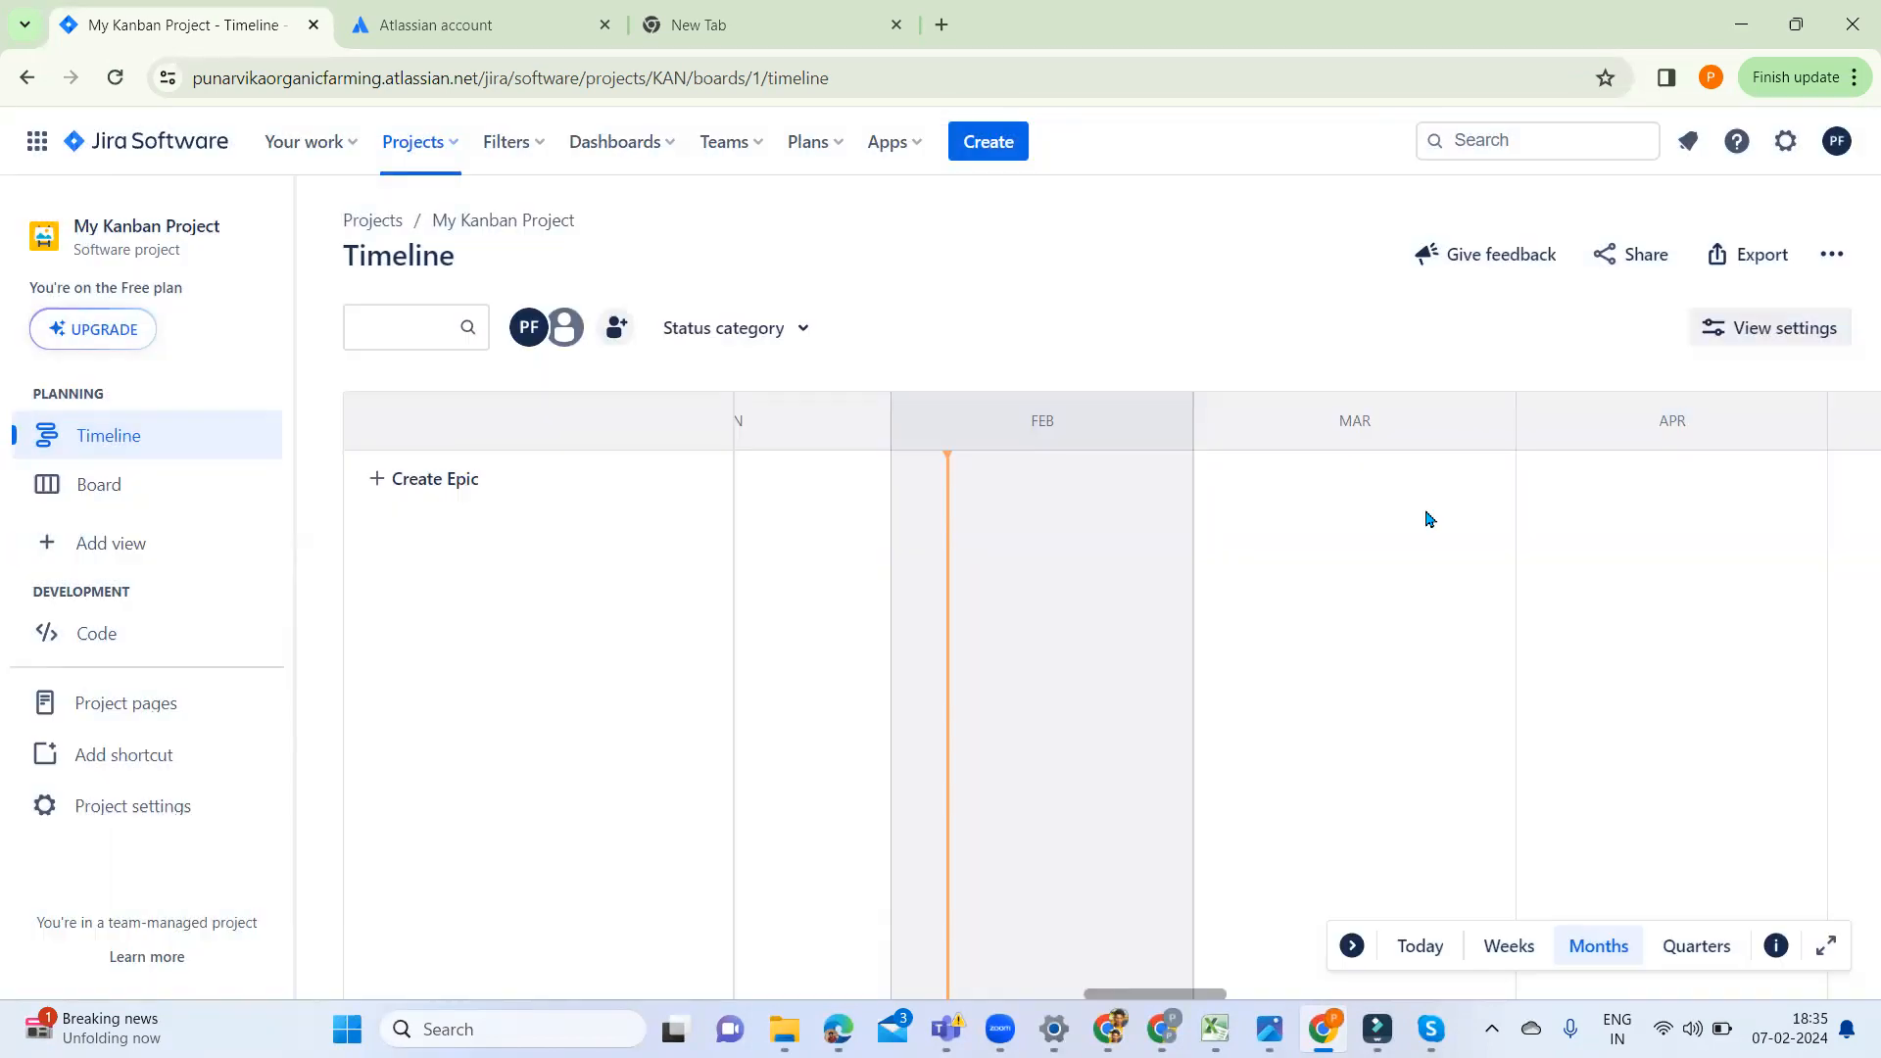
Open the site's billing administration, manage the Jira Software subscription and bring up its plan change options
left_click(1787, 142)
scroll(1525, 620, "down", 3)
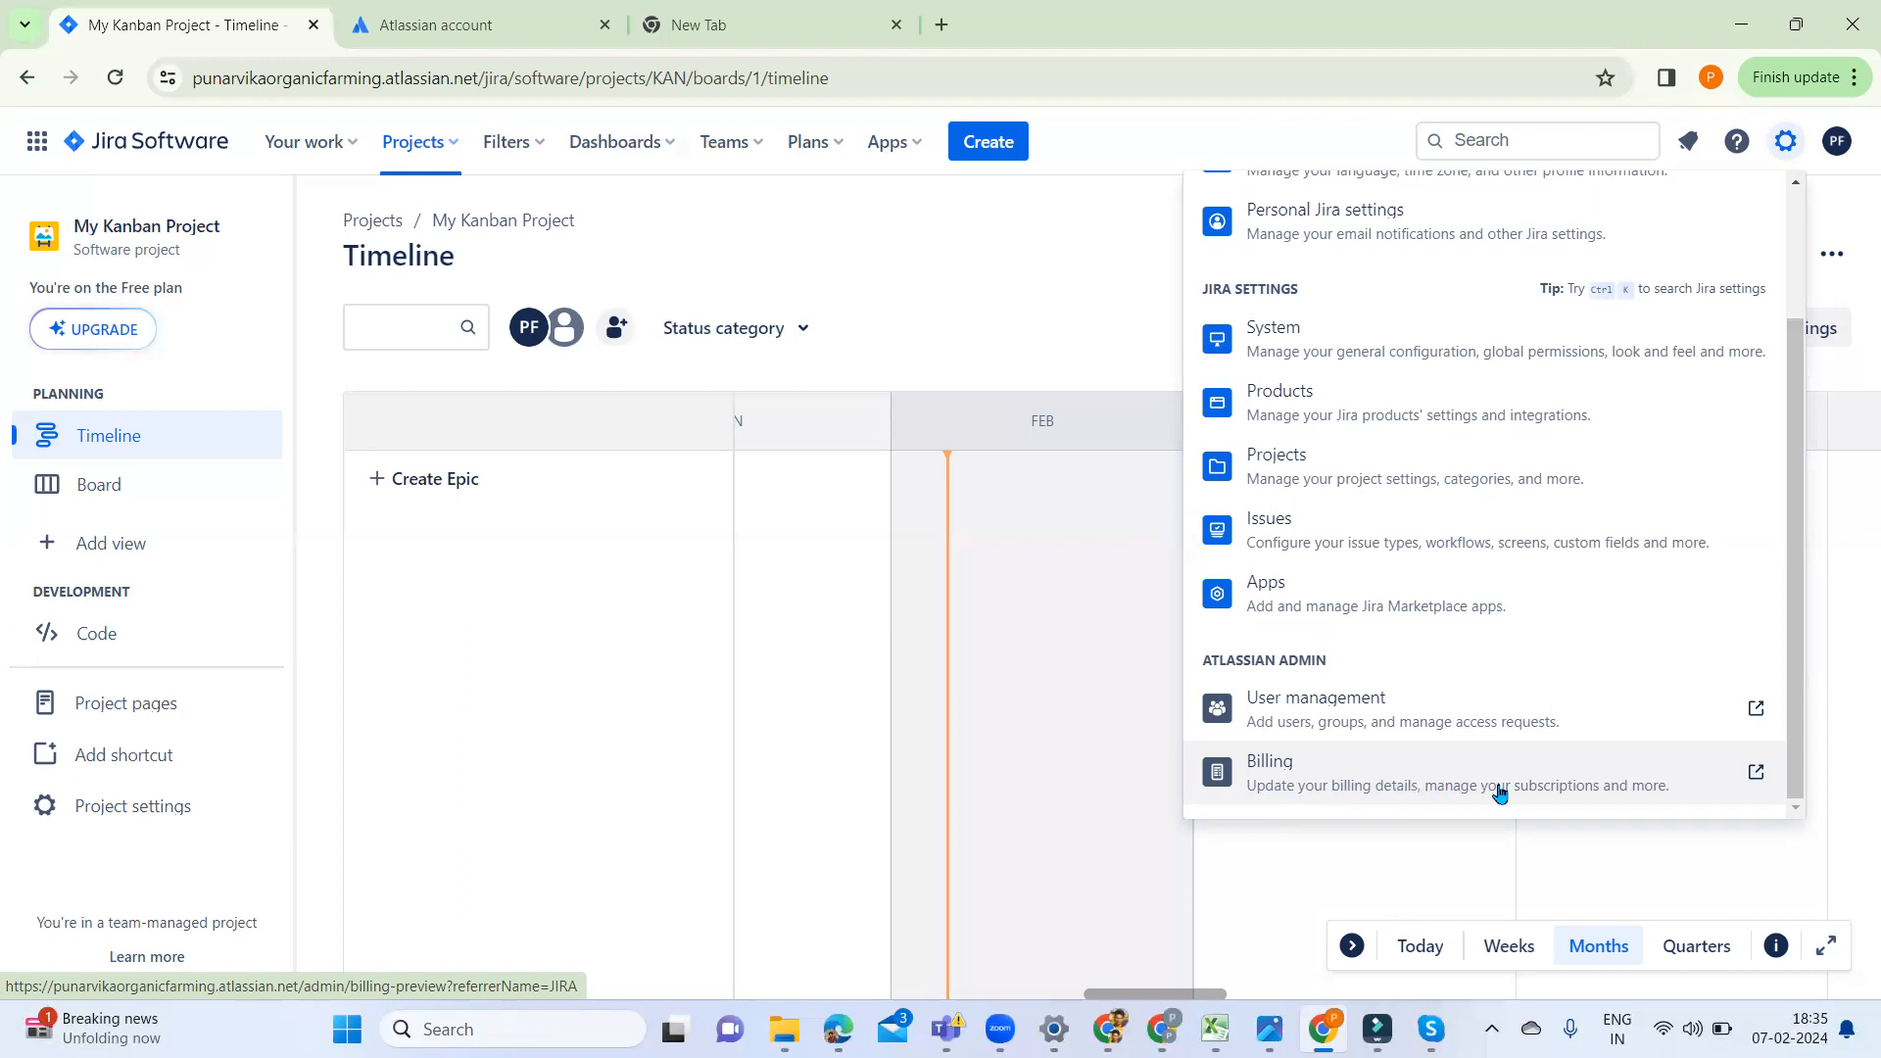
left_click(1309, 766)
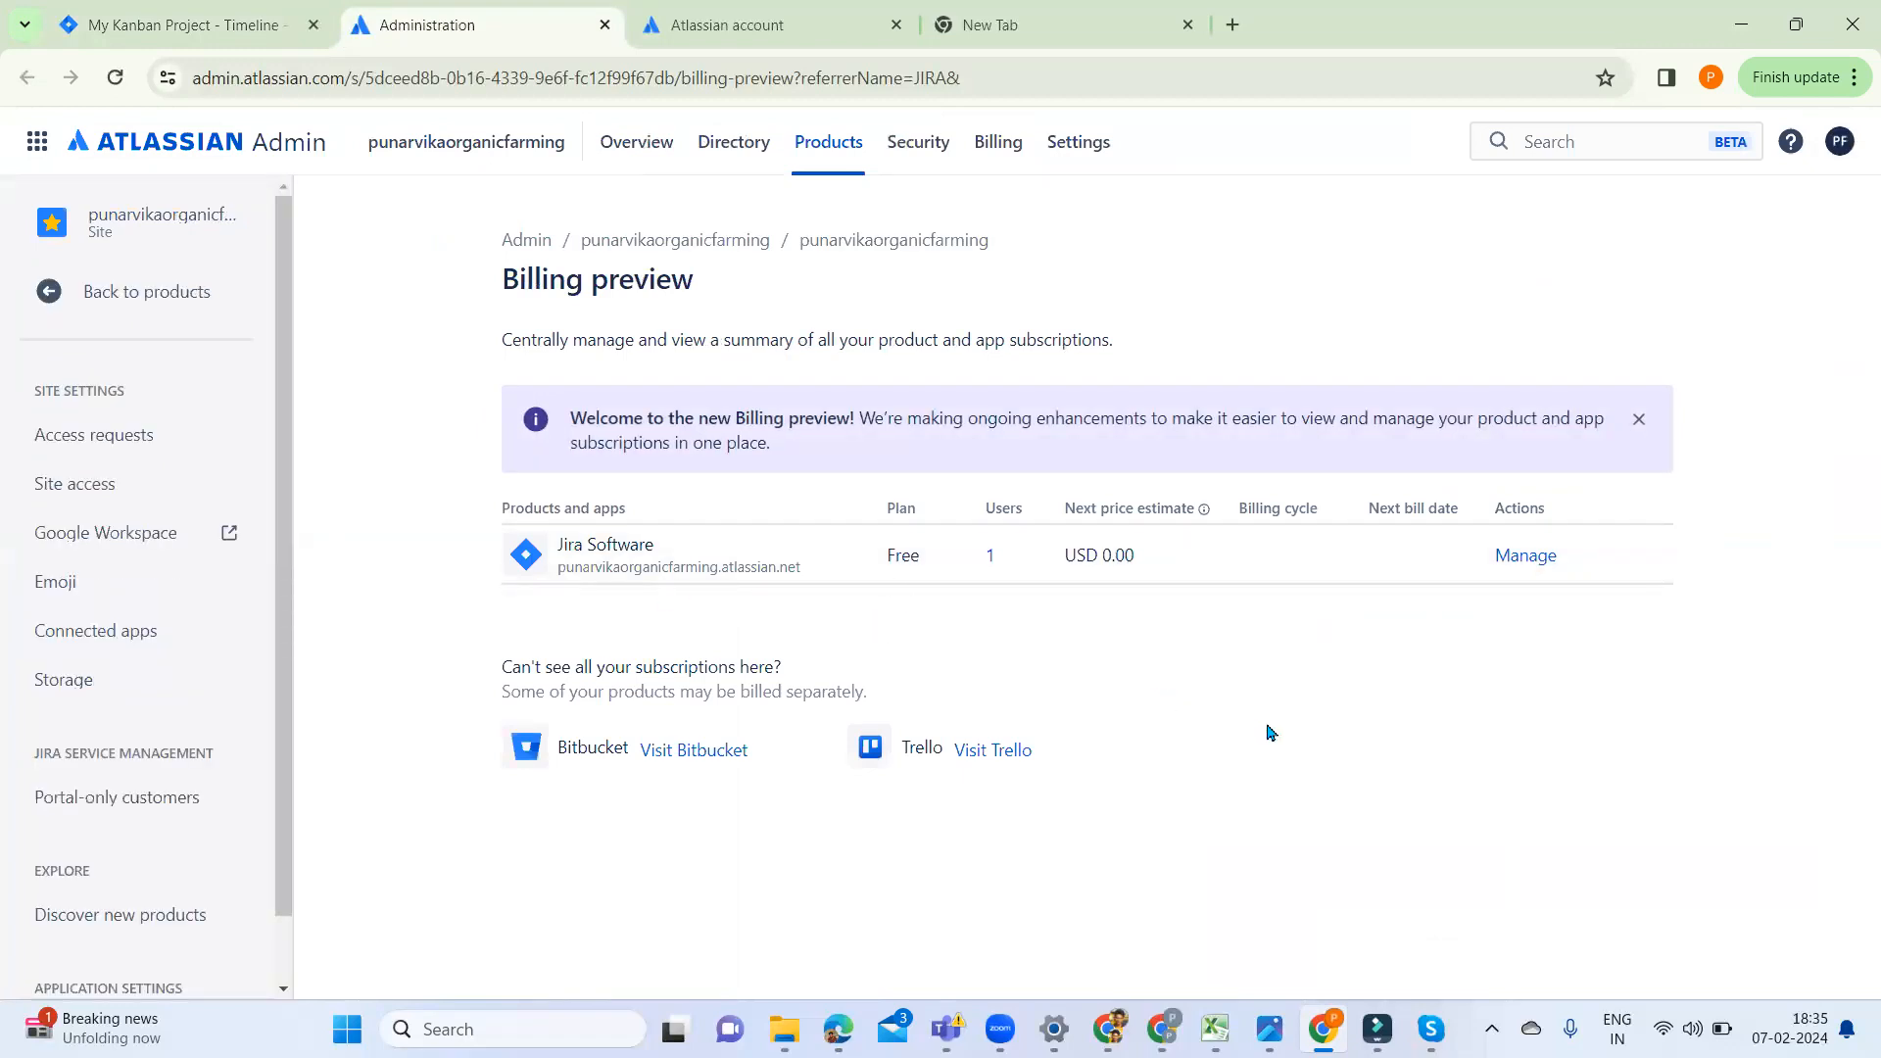
left_click(1524, 556)
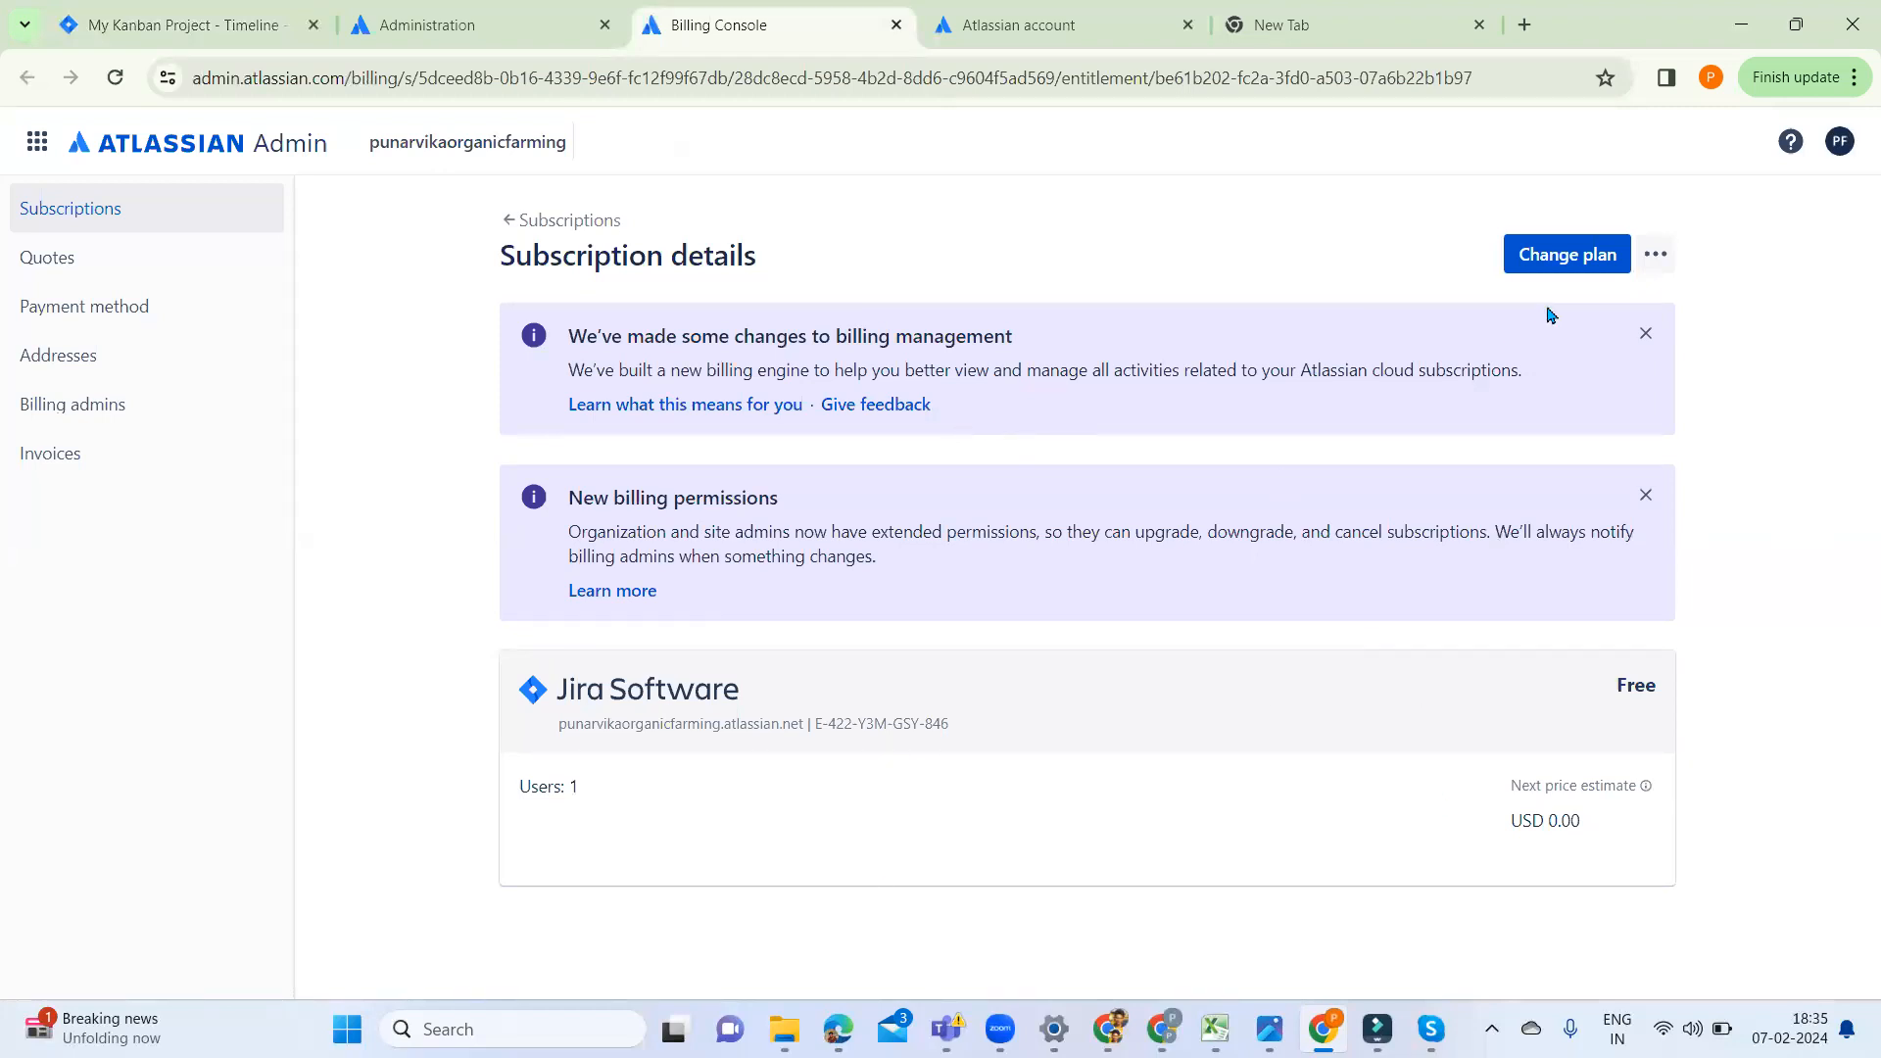
left_click(1559, 262)
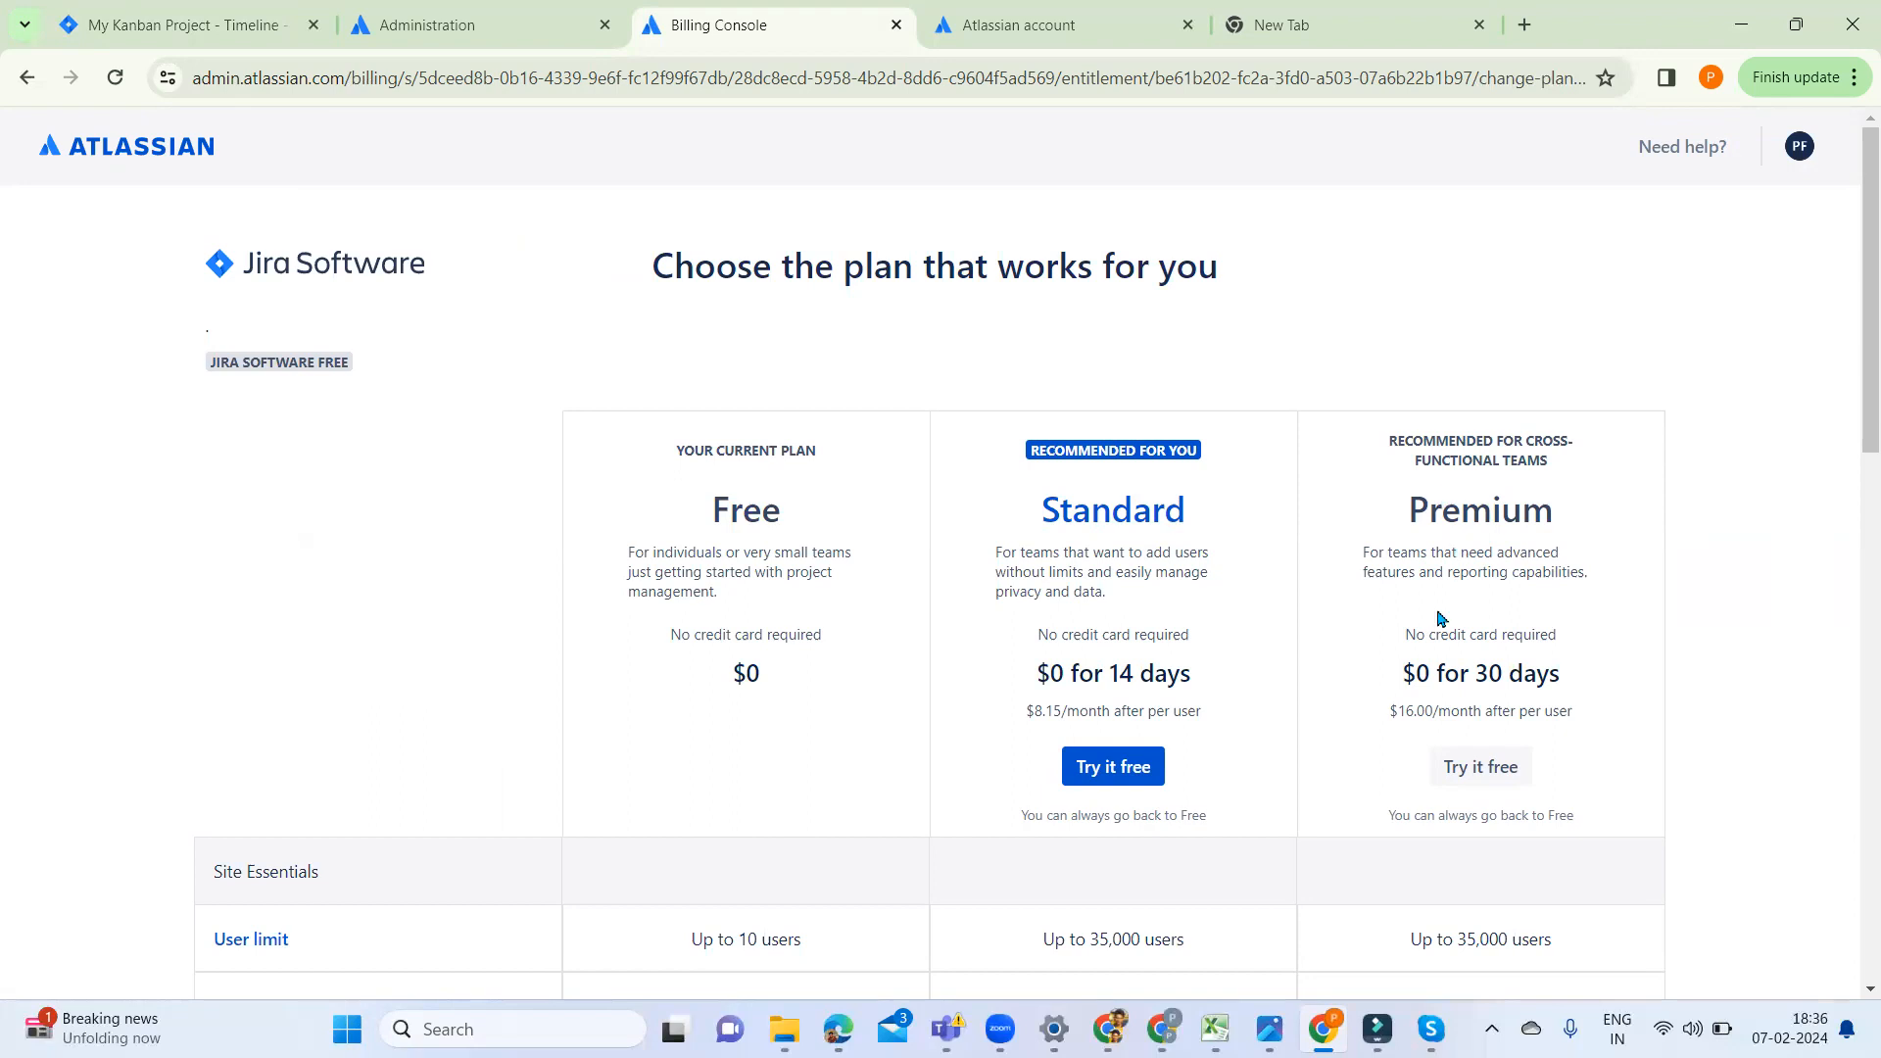
Compare the Jira Software plans, start the free 30-day Premium trial and return to Jira without adding payment details
scroll(1441, 619, "down", 4)
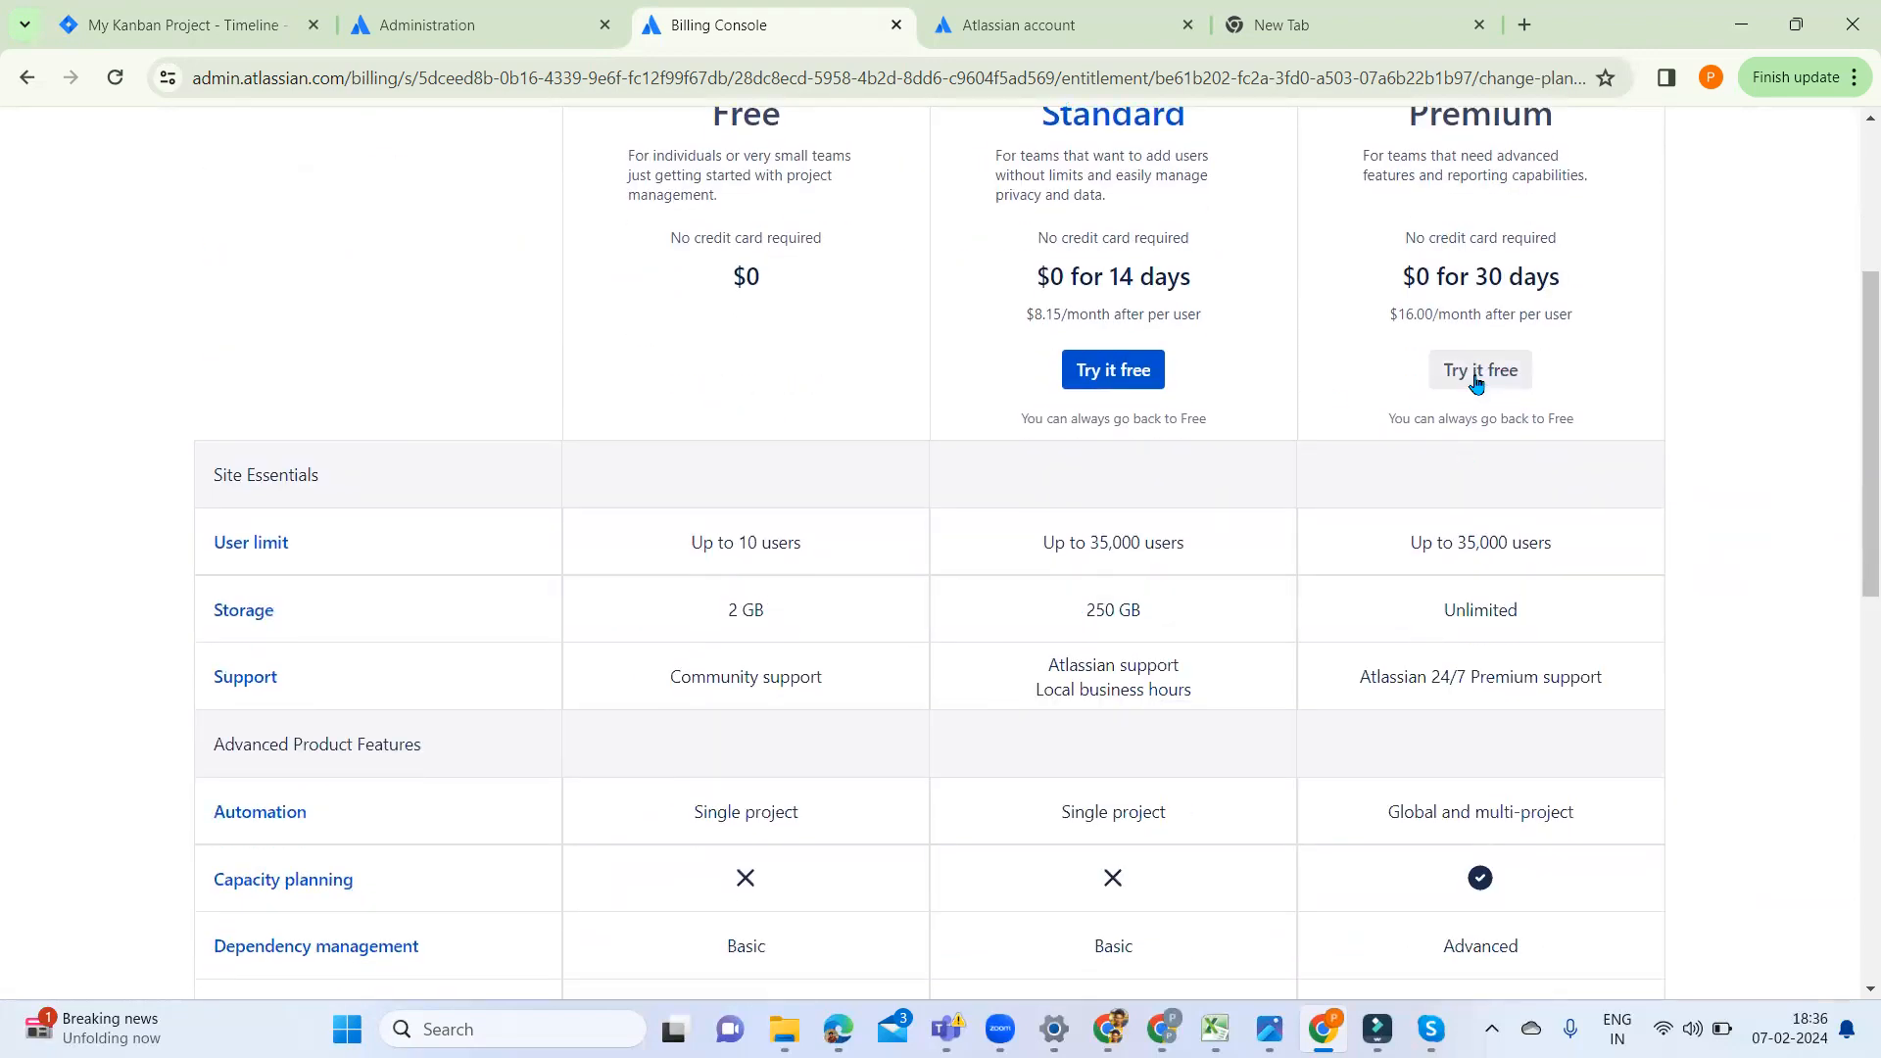
scroll(1200, 438, "up", 2)
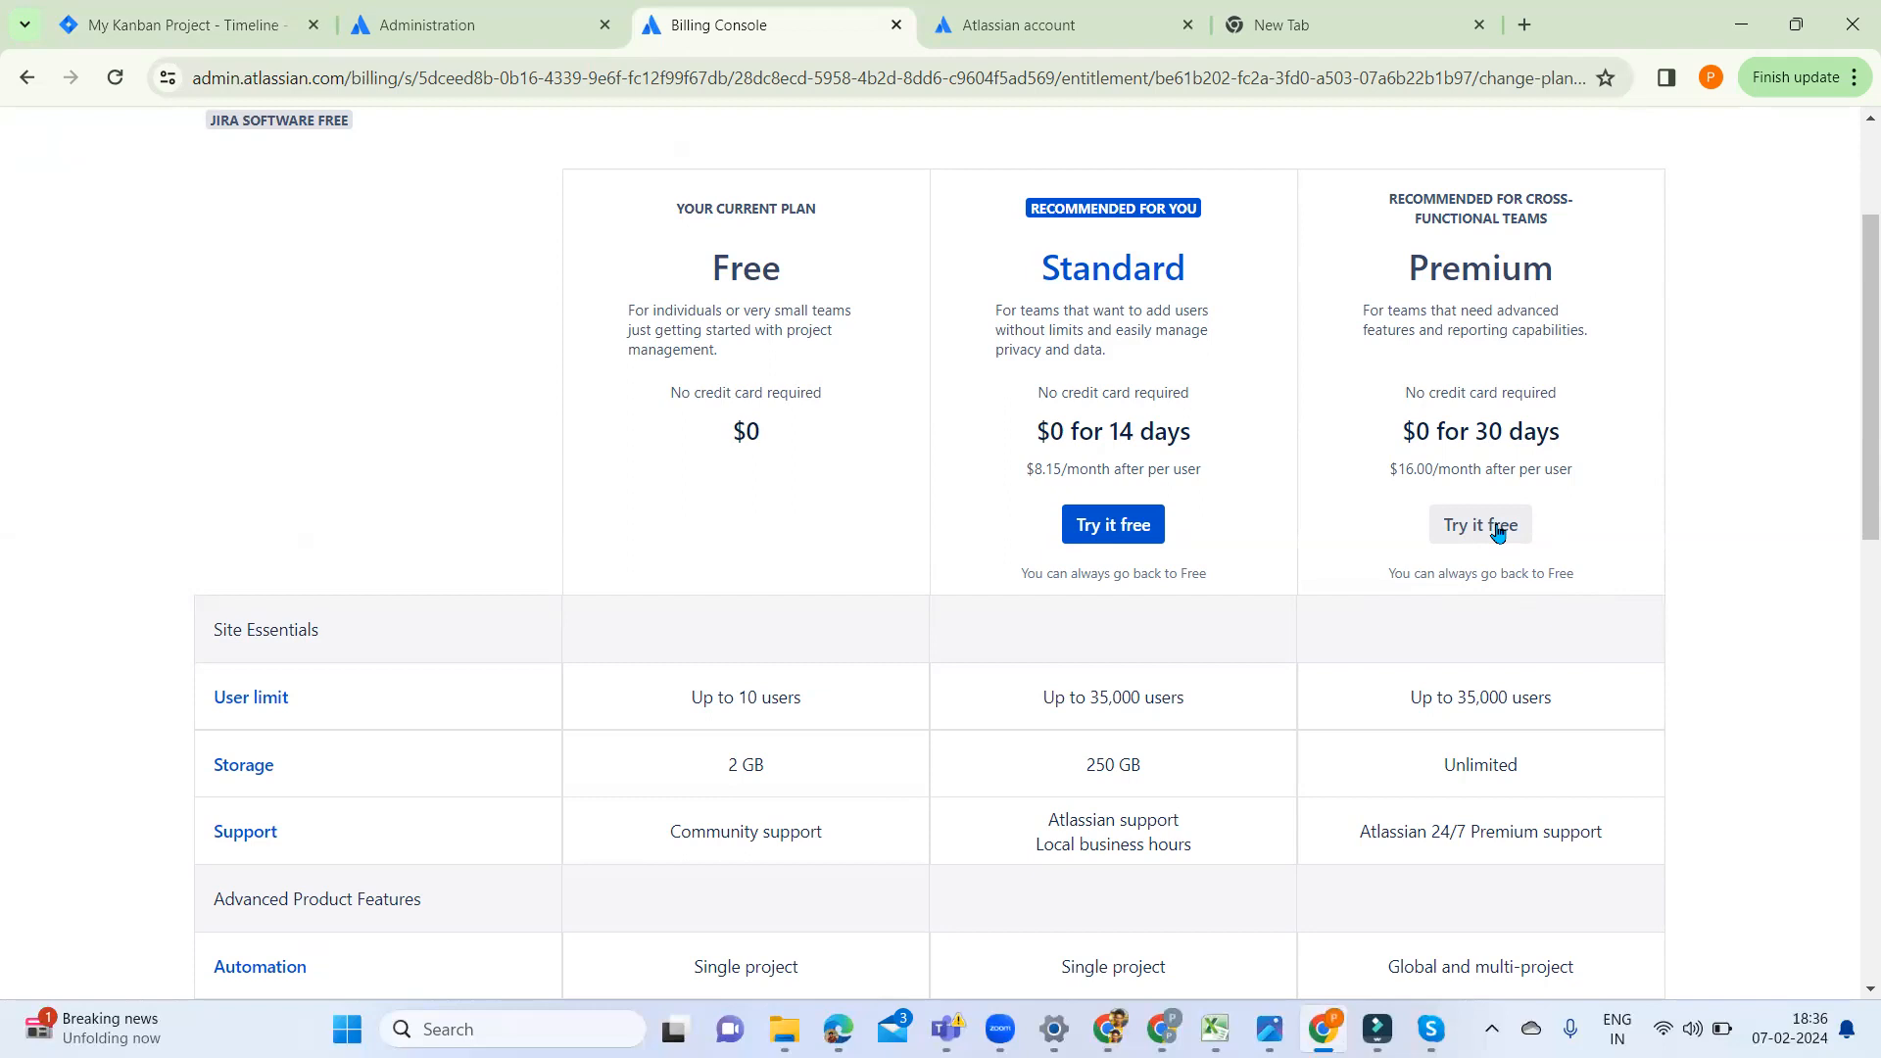
scroll(1479, 510, "up", 2)
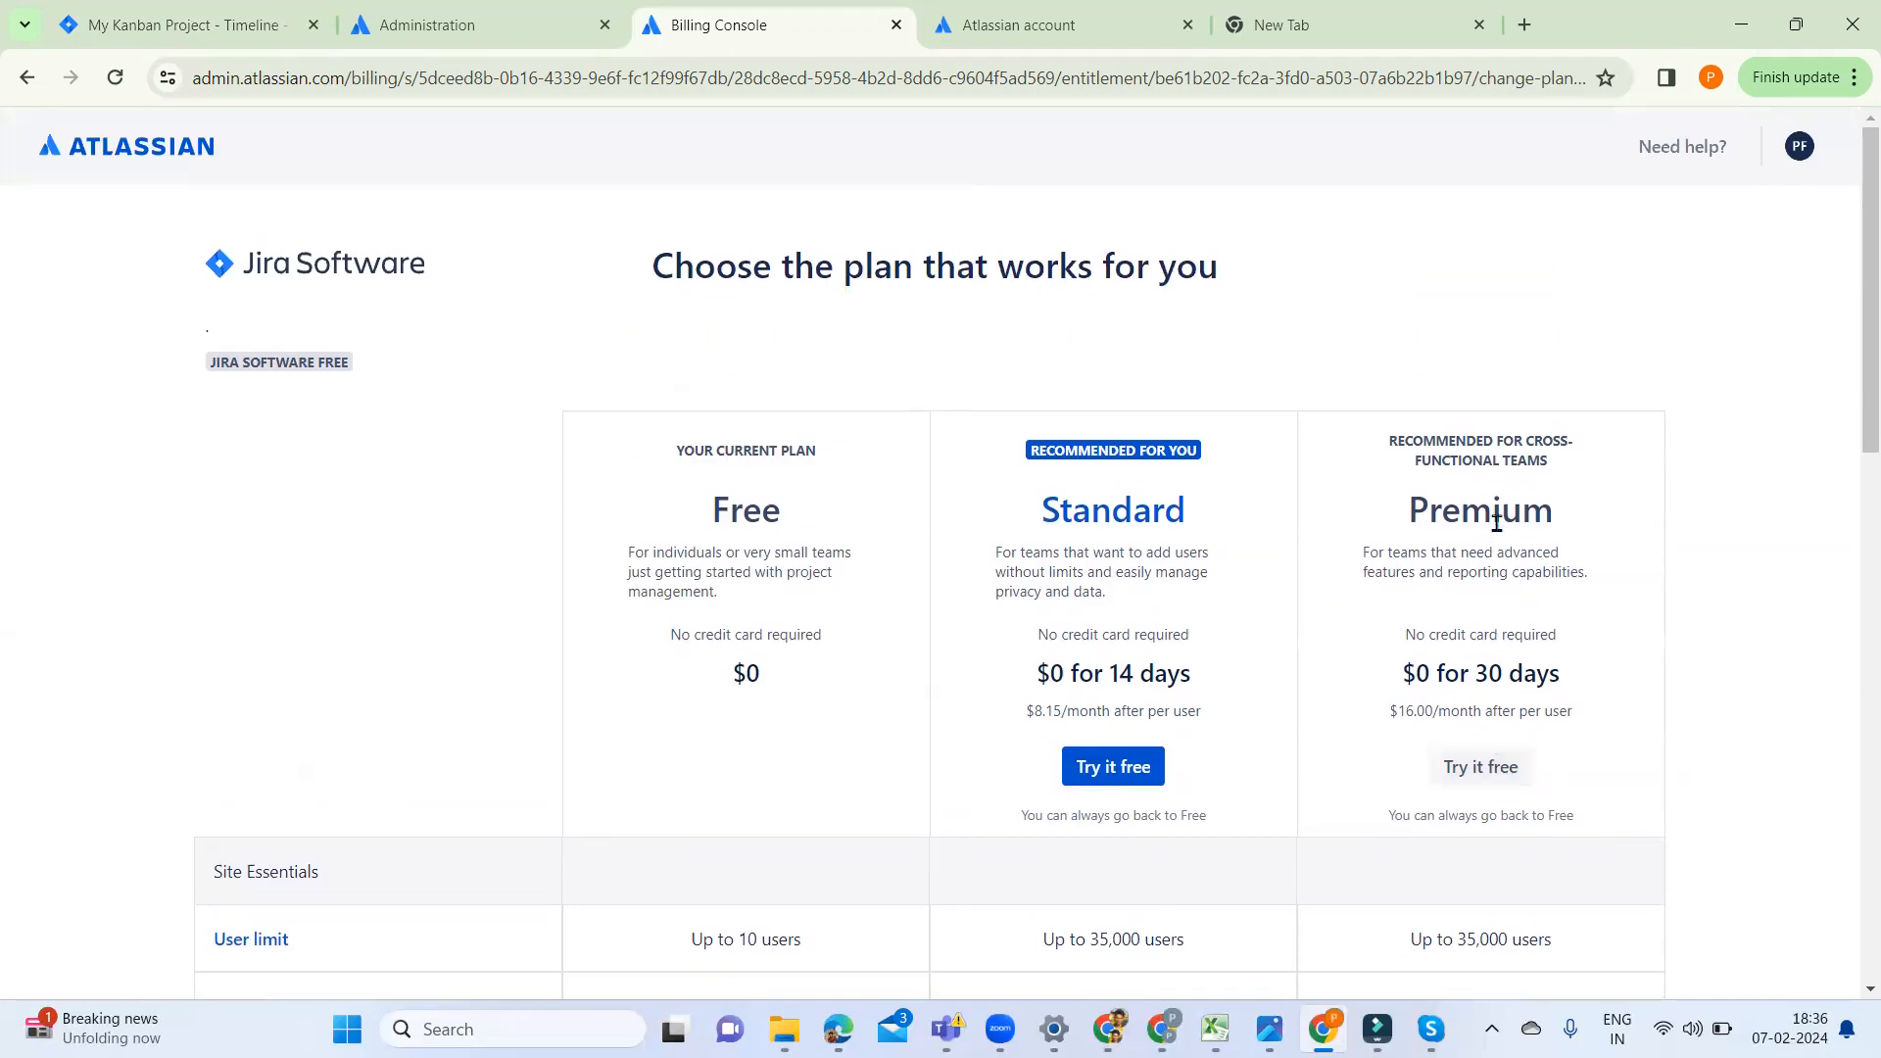
scroll(1495, 525, "down", 8)
scroll(1496, 523, "up", 4)
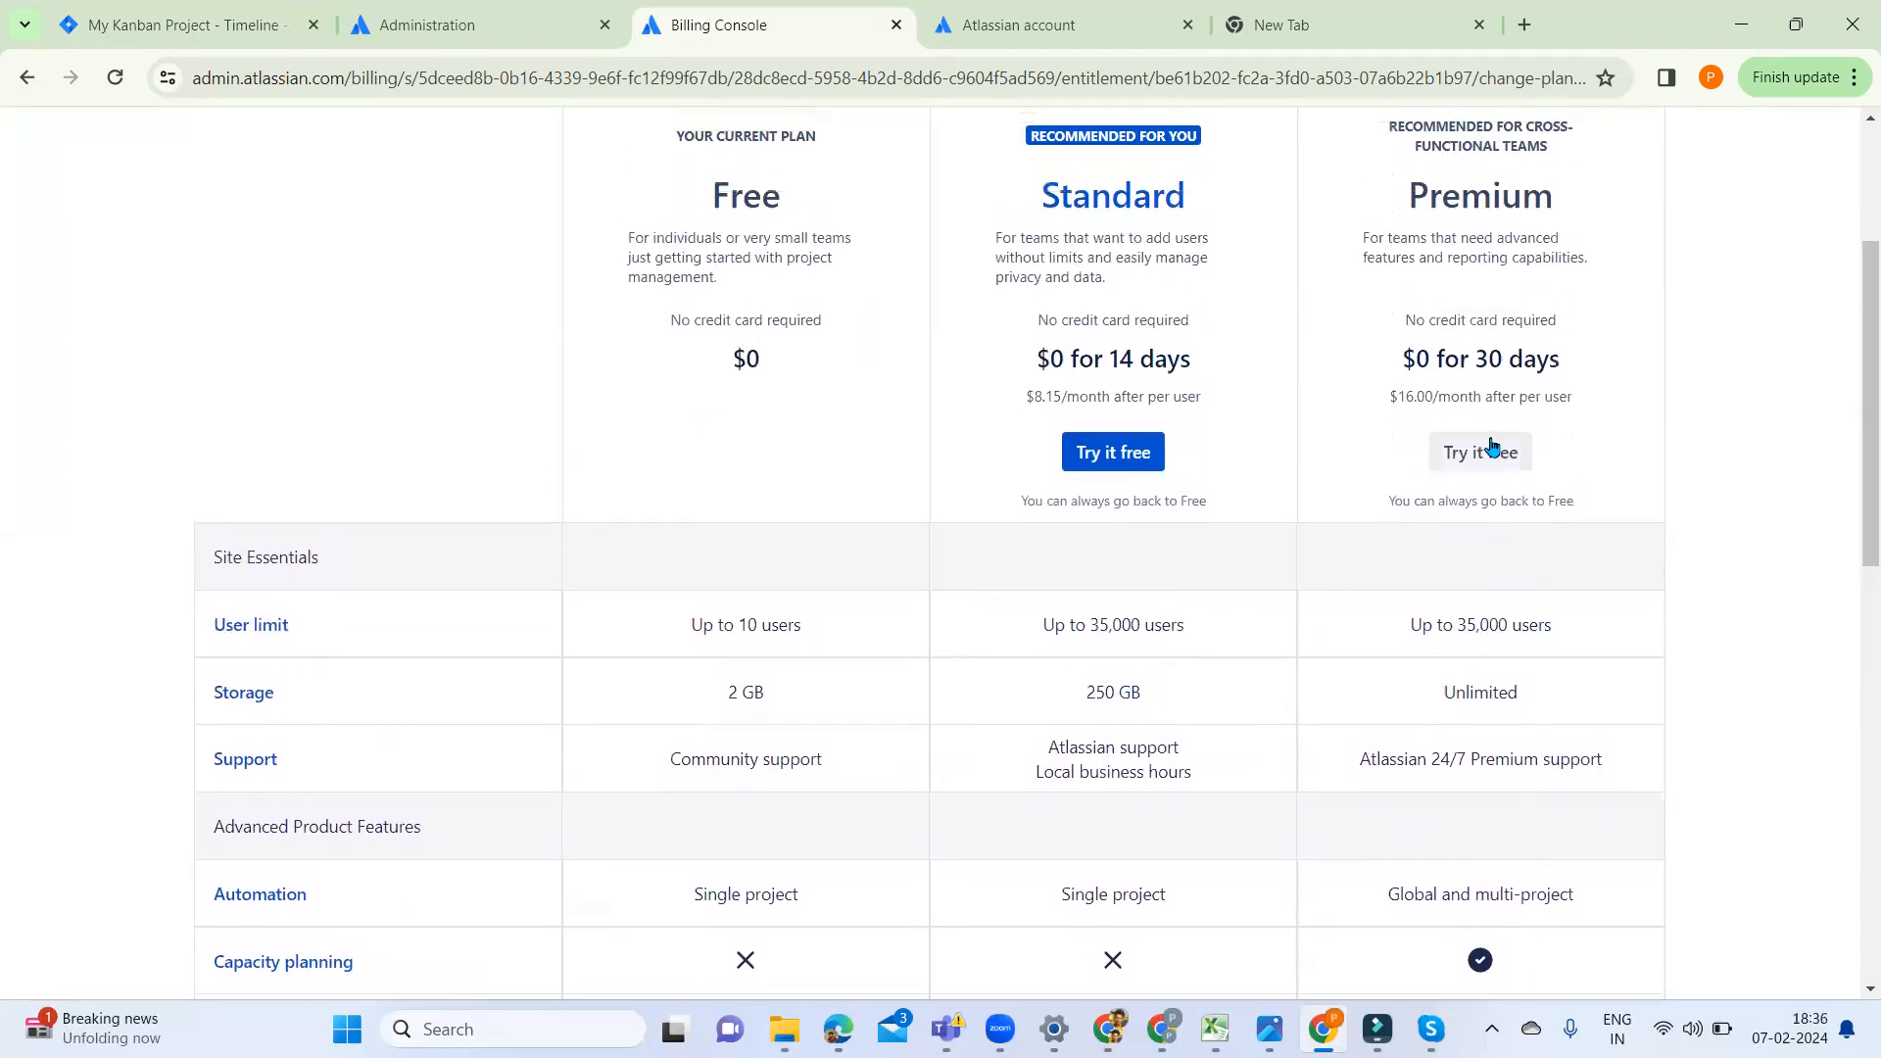
left_click(1482, 451)
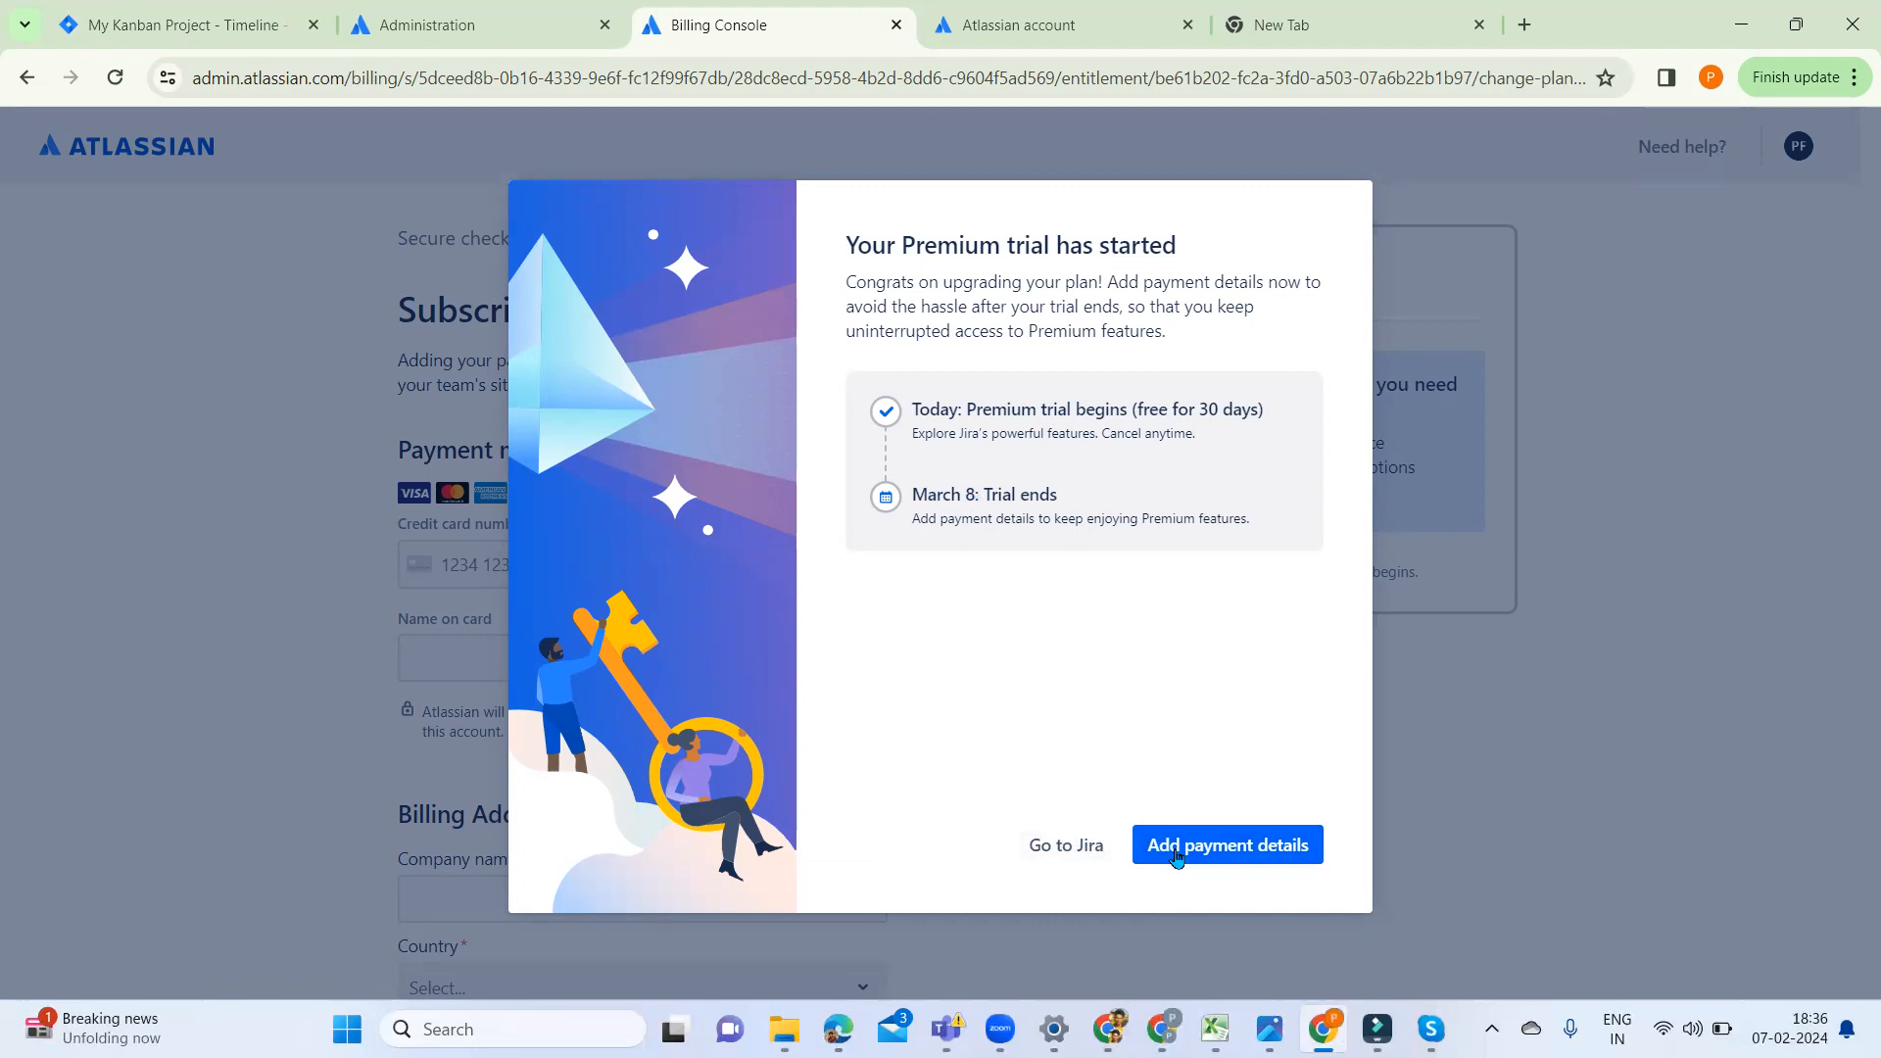
left_click(1082, 849)
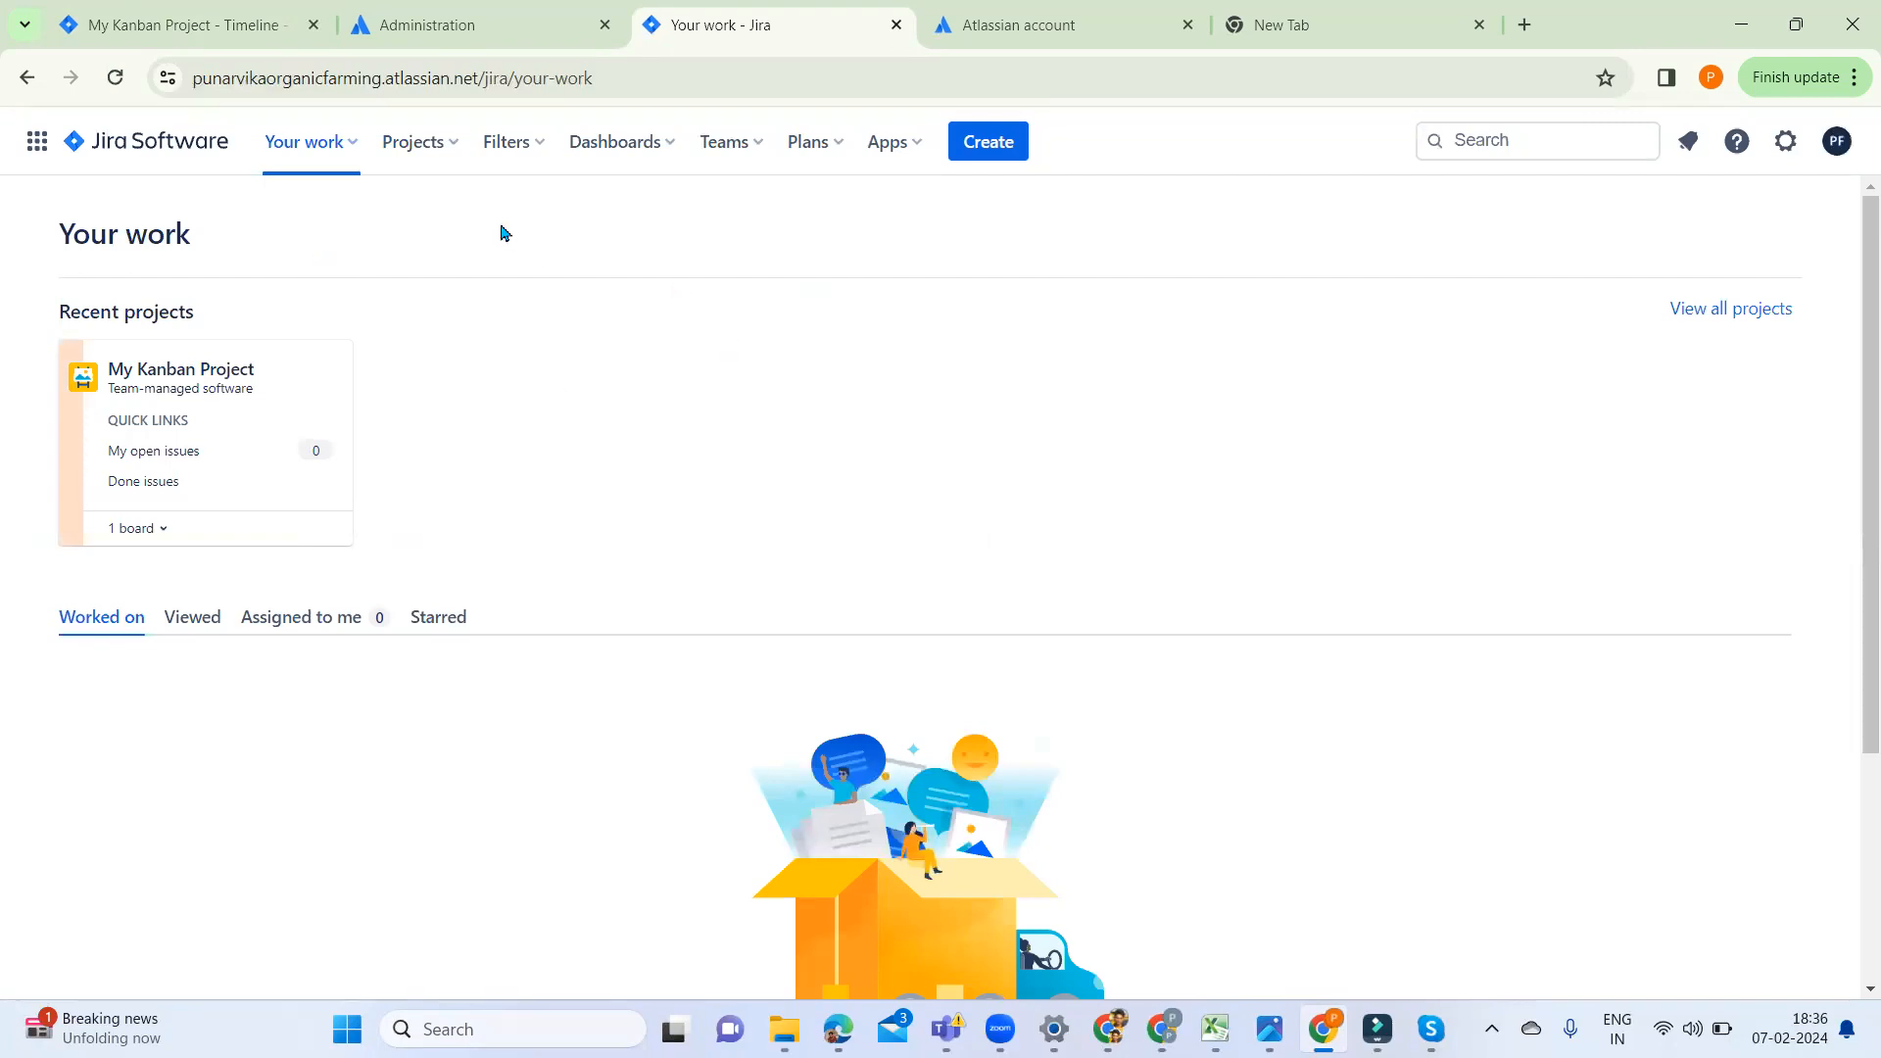
Open the My Kanban Project board and minimize the Premium plan quickstart guide
left_click(434, 147)
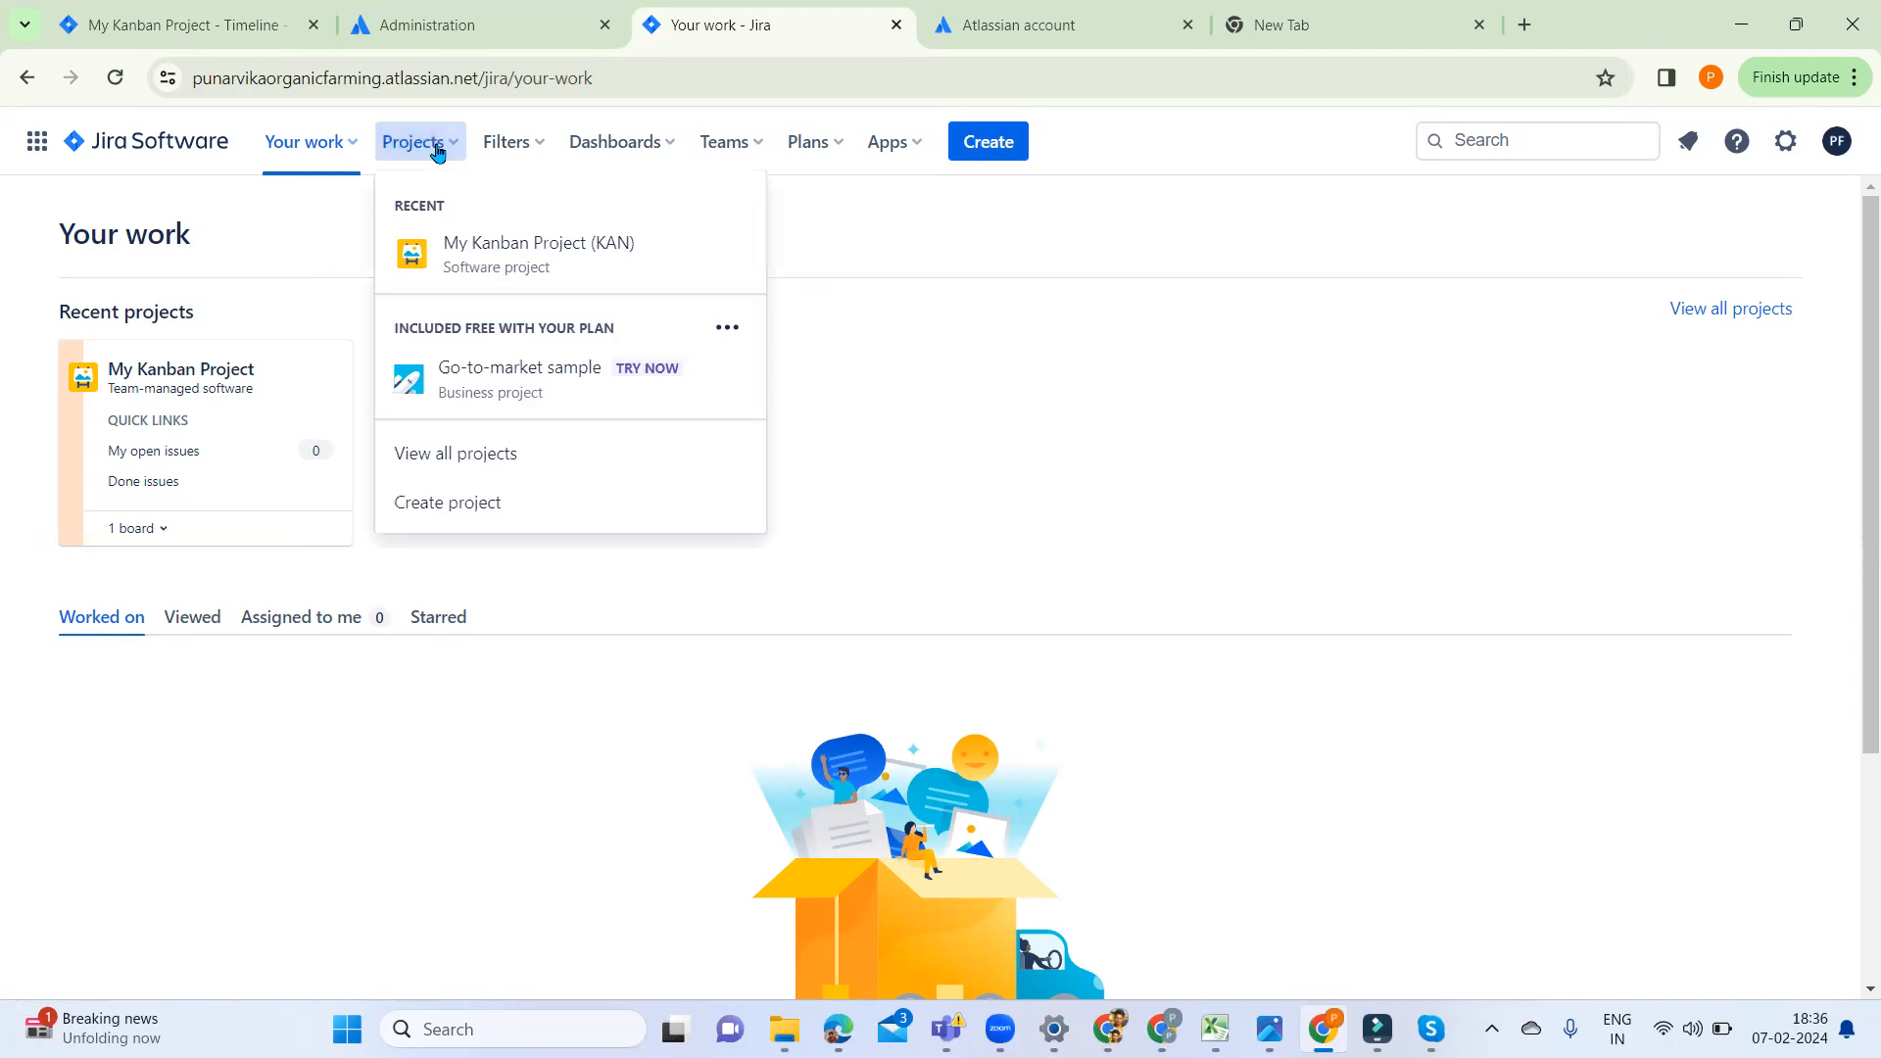
left_click(504, 274)
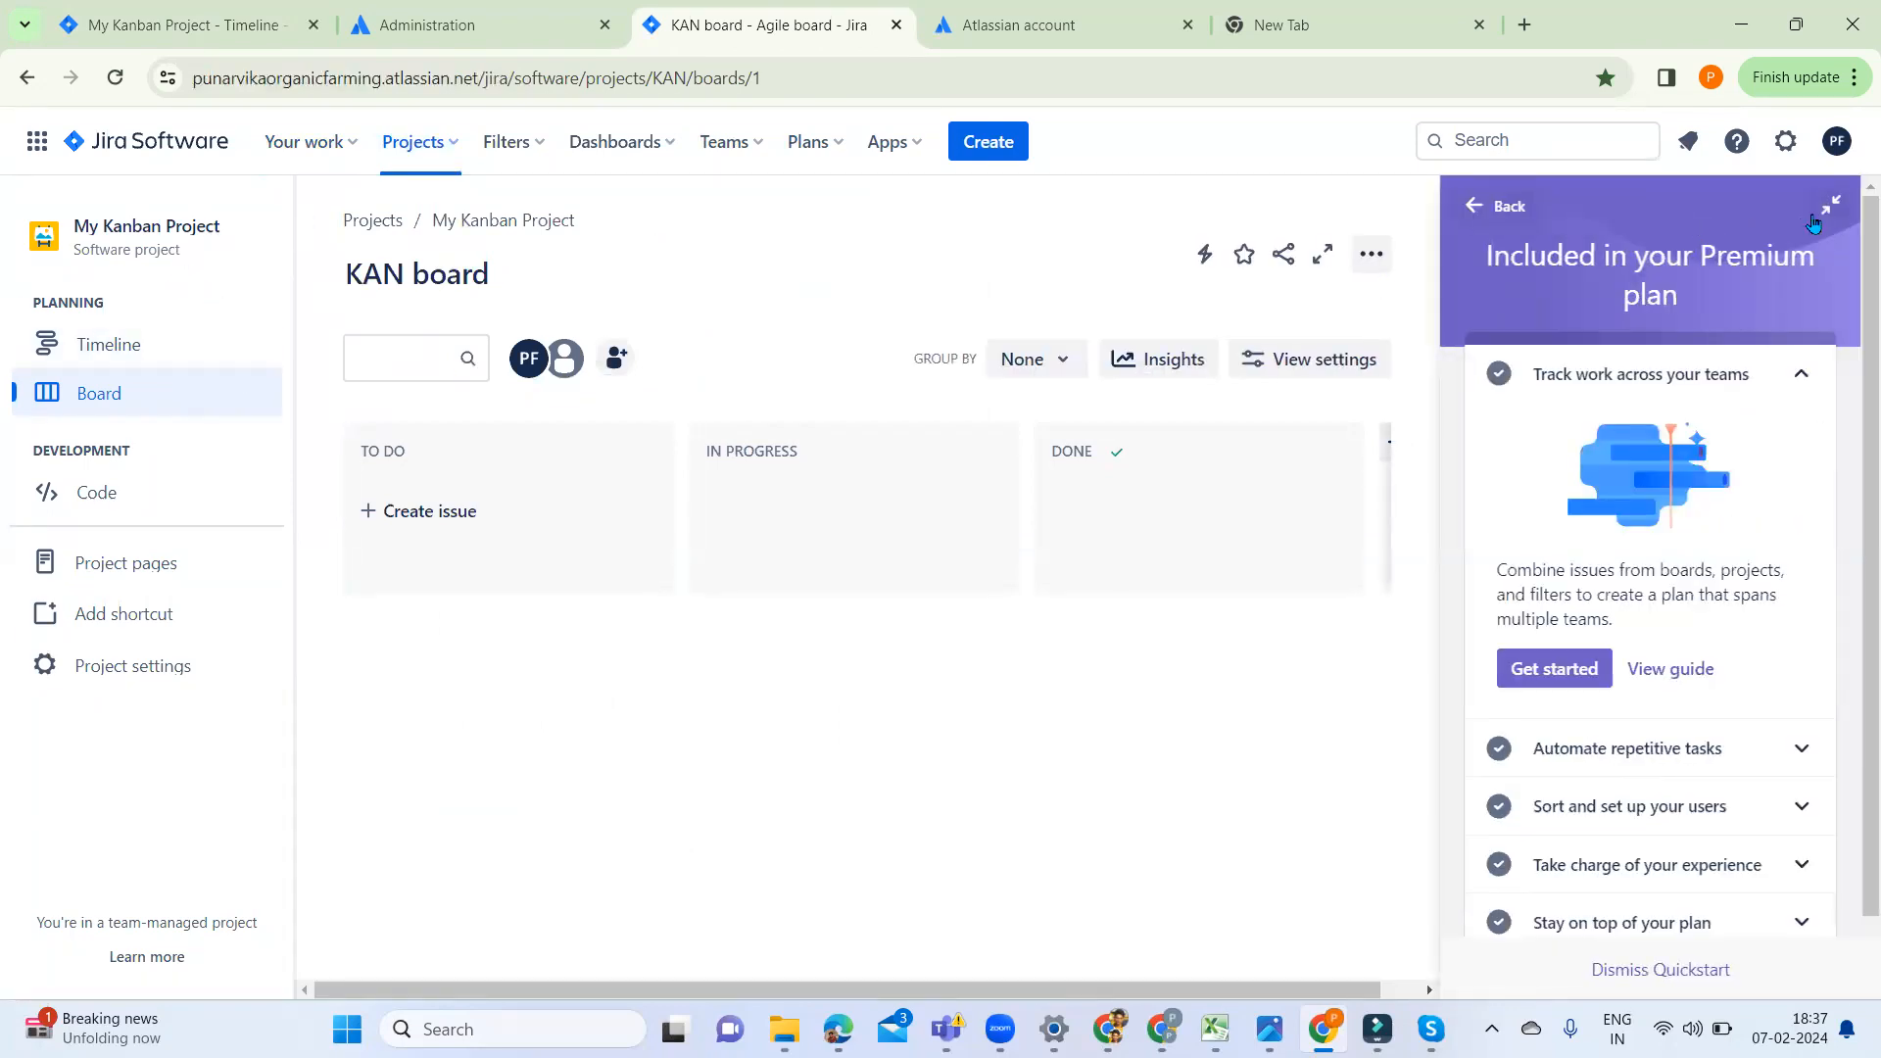
left_click(1829, 210)
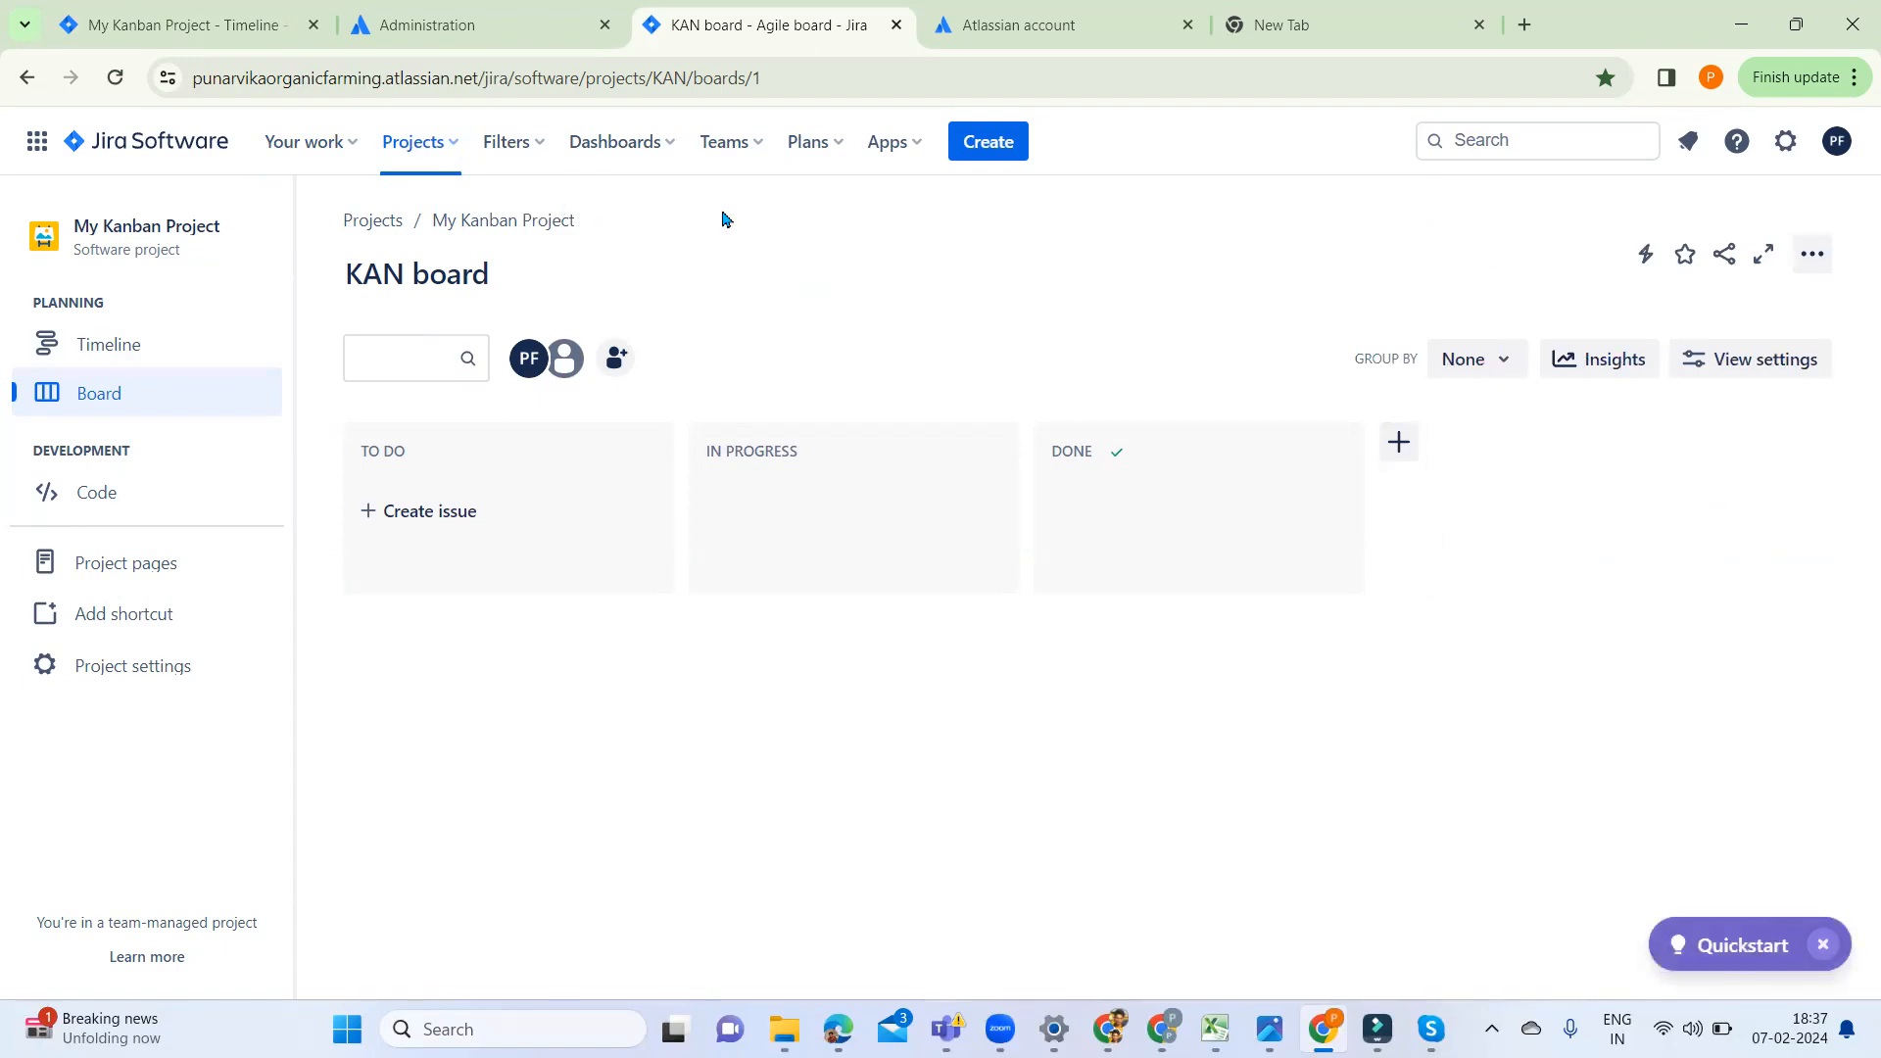
Start creating a new project using the Scrum template from the Software development category
left_click(448, 149)
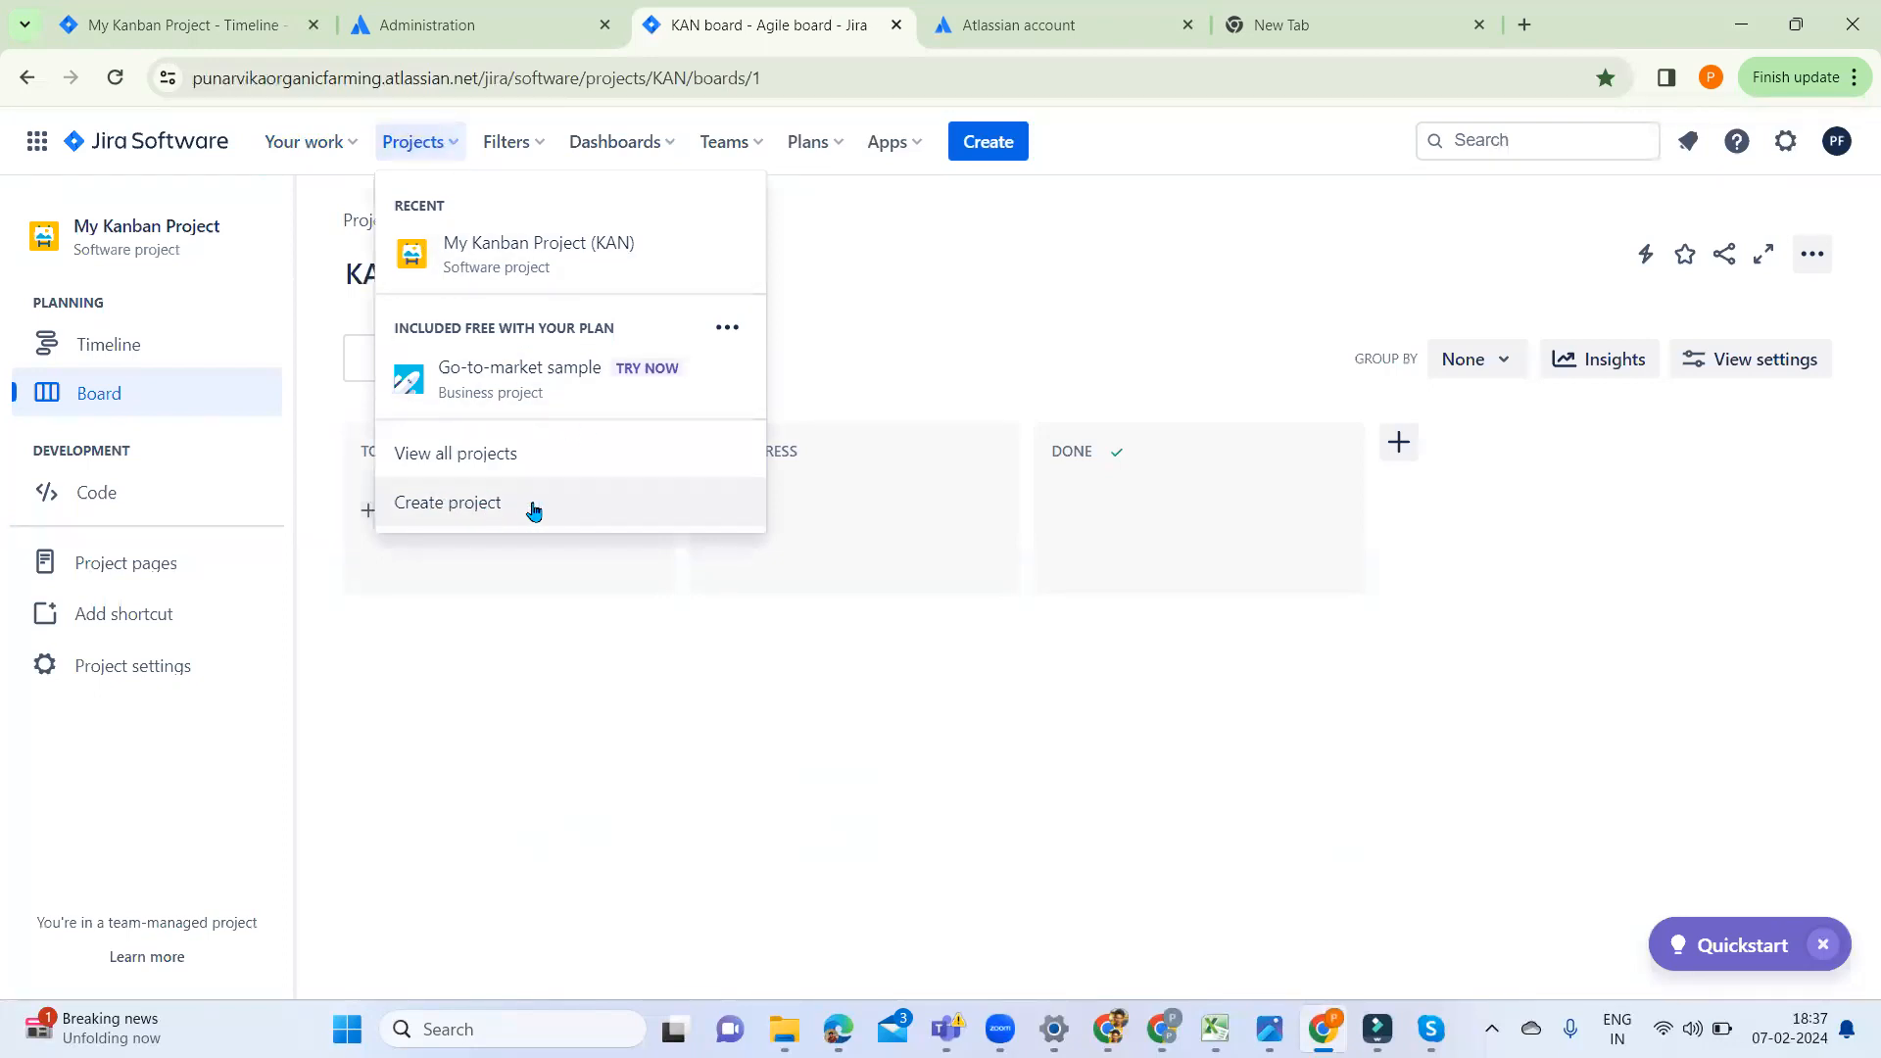
left_click(472, 506)
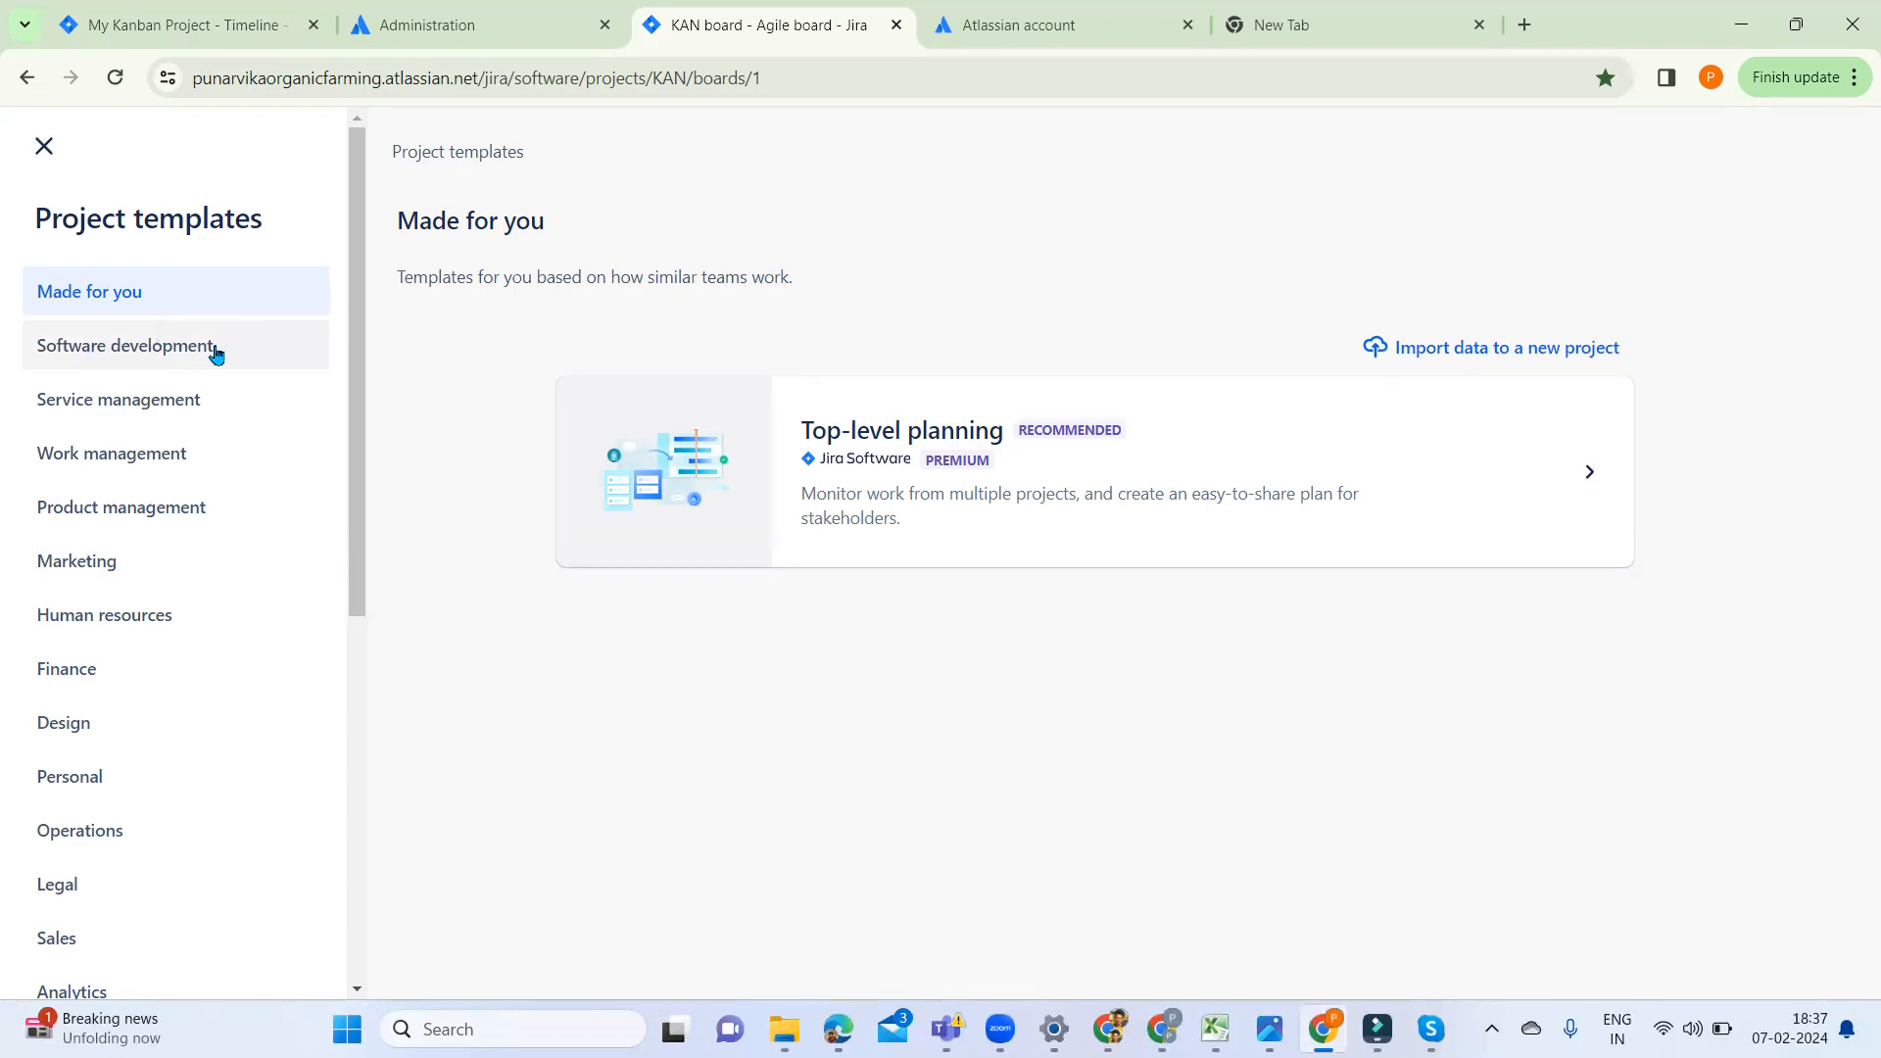
left_click(129, 351)
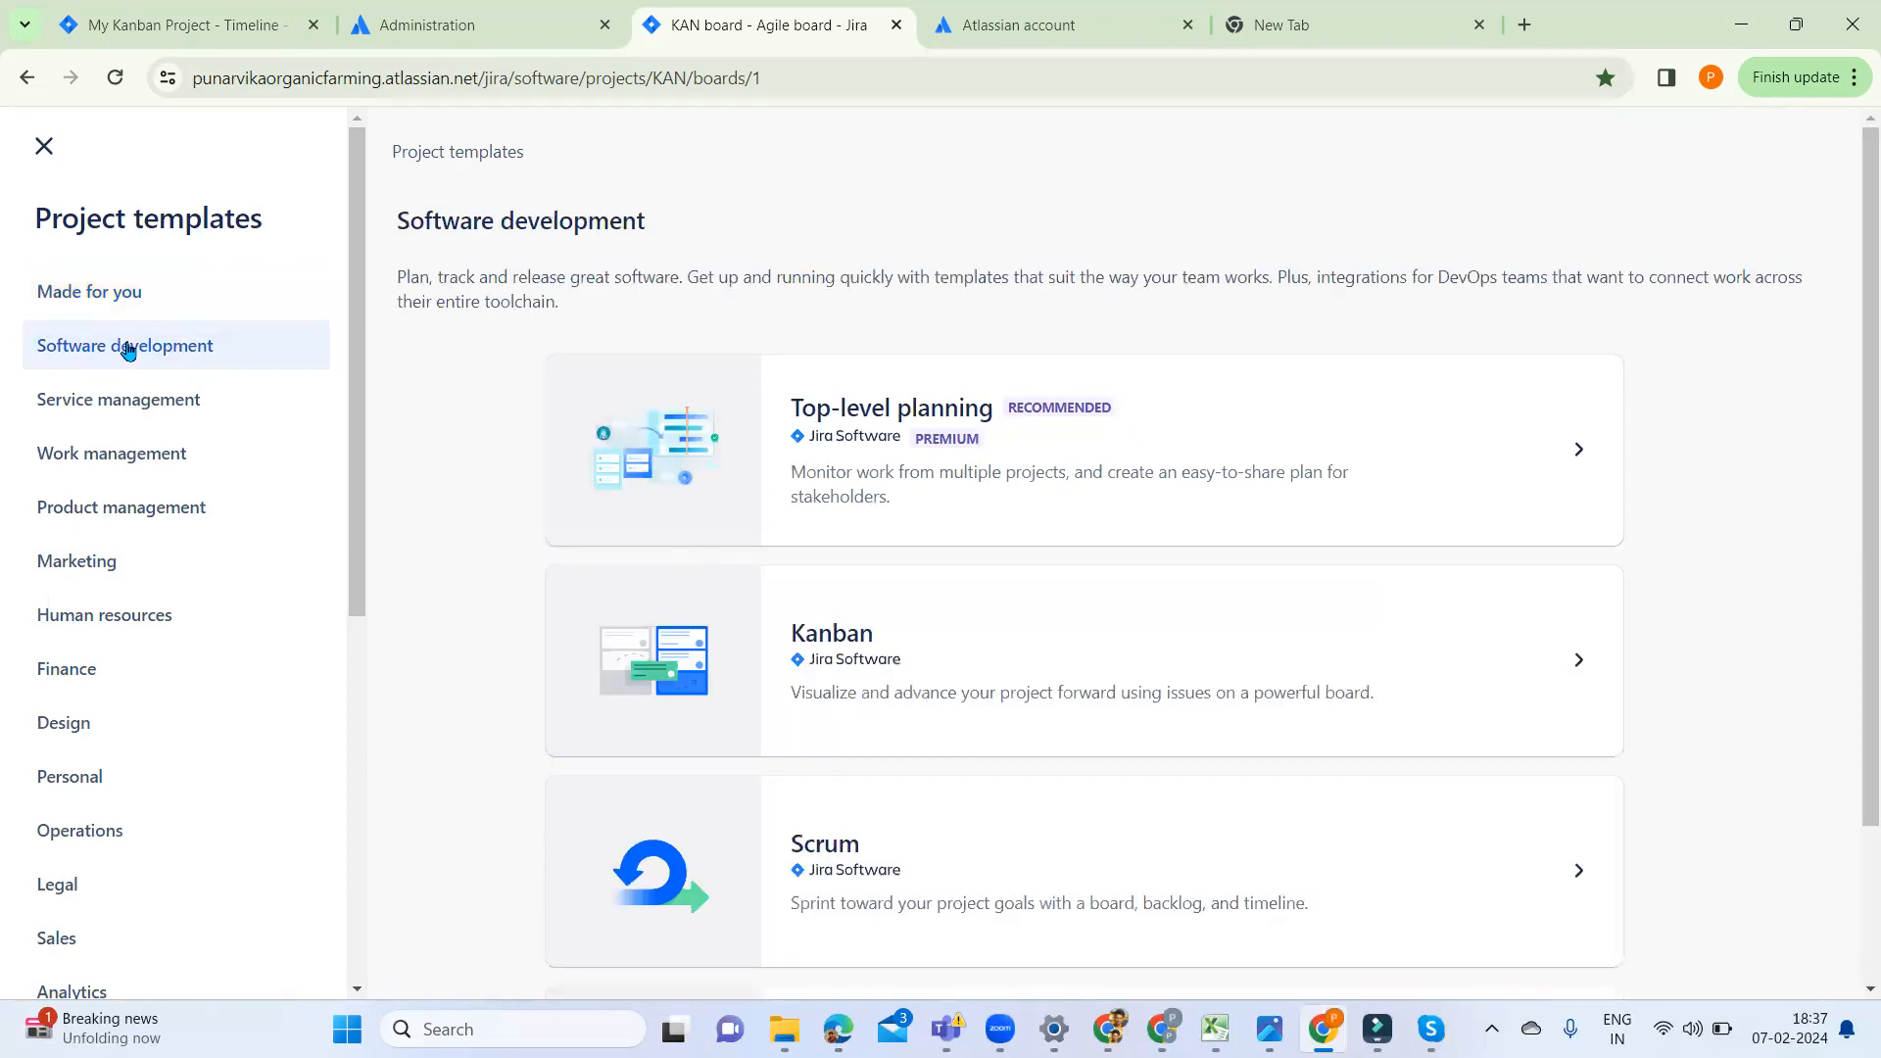
scroll(1303, 650, "down", 2)
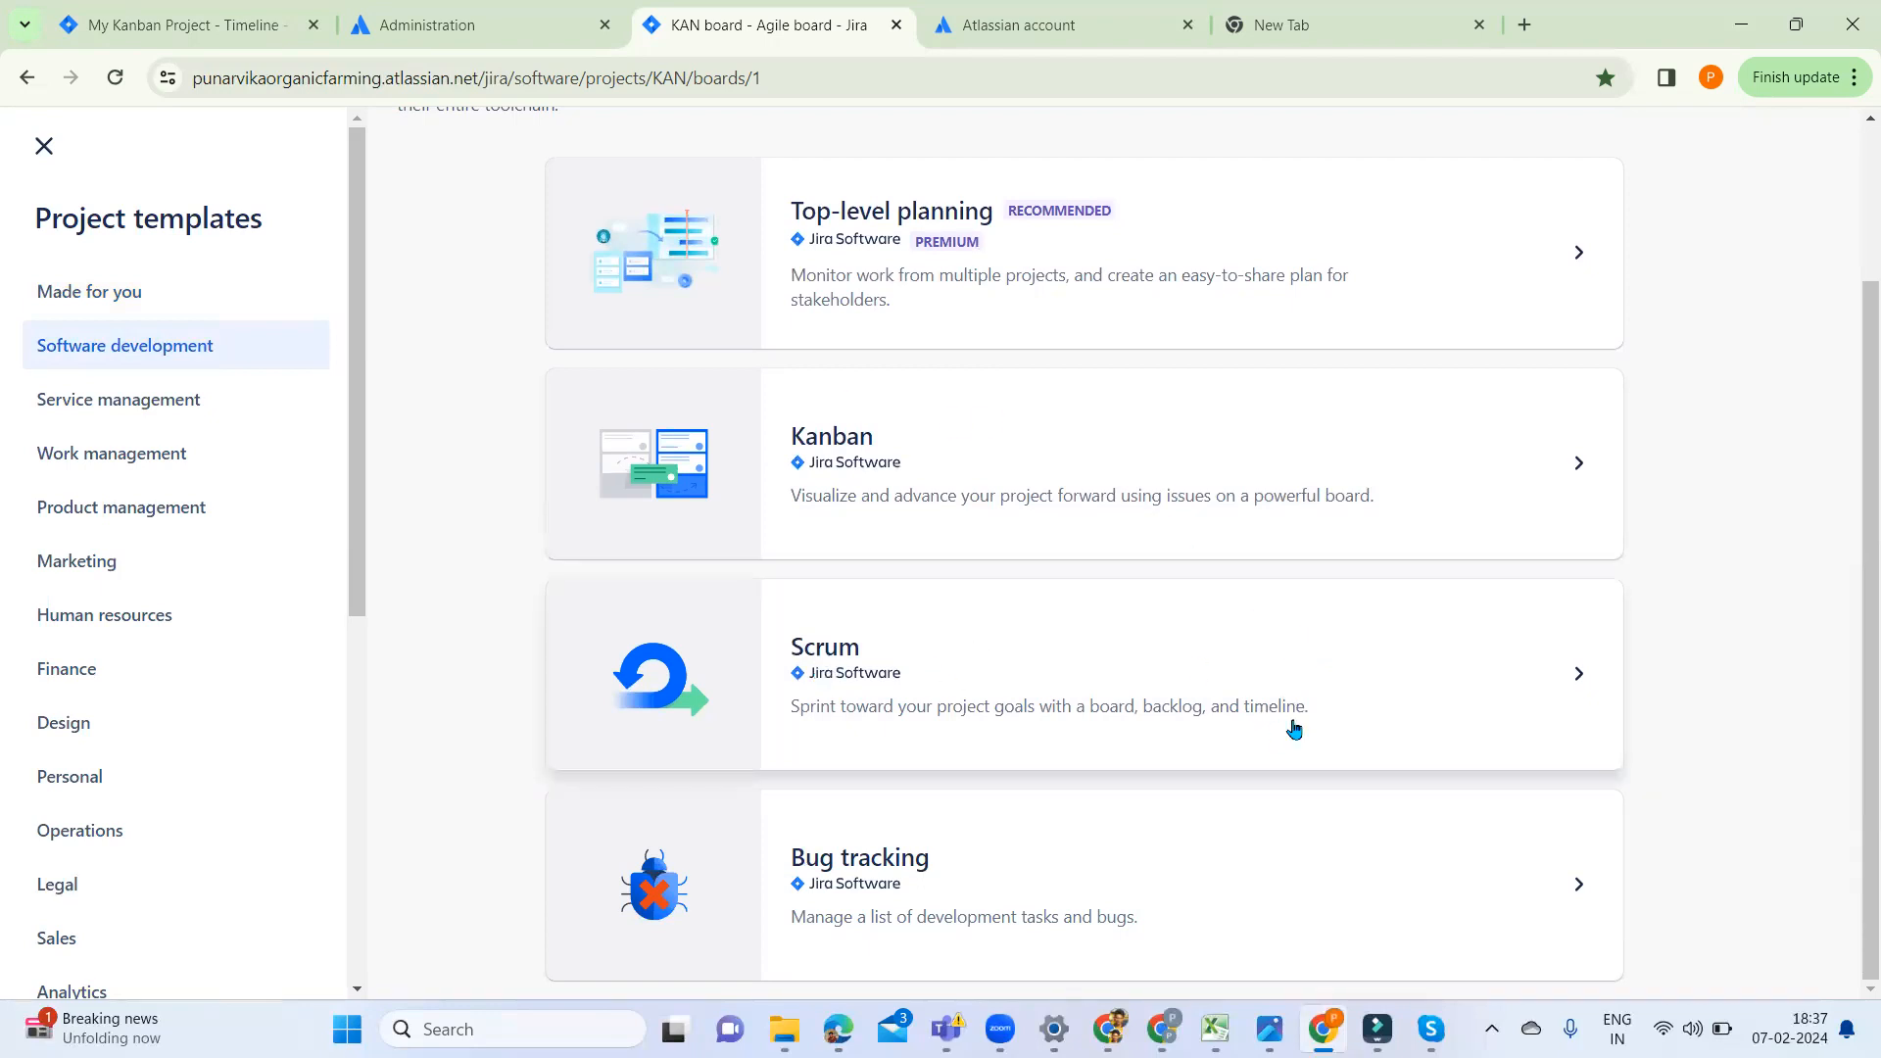
left_click(1094, 660)
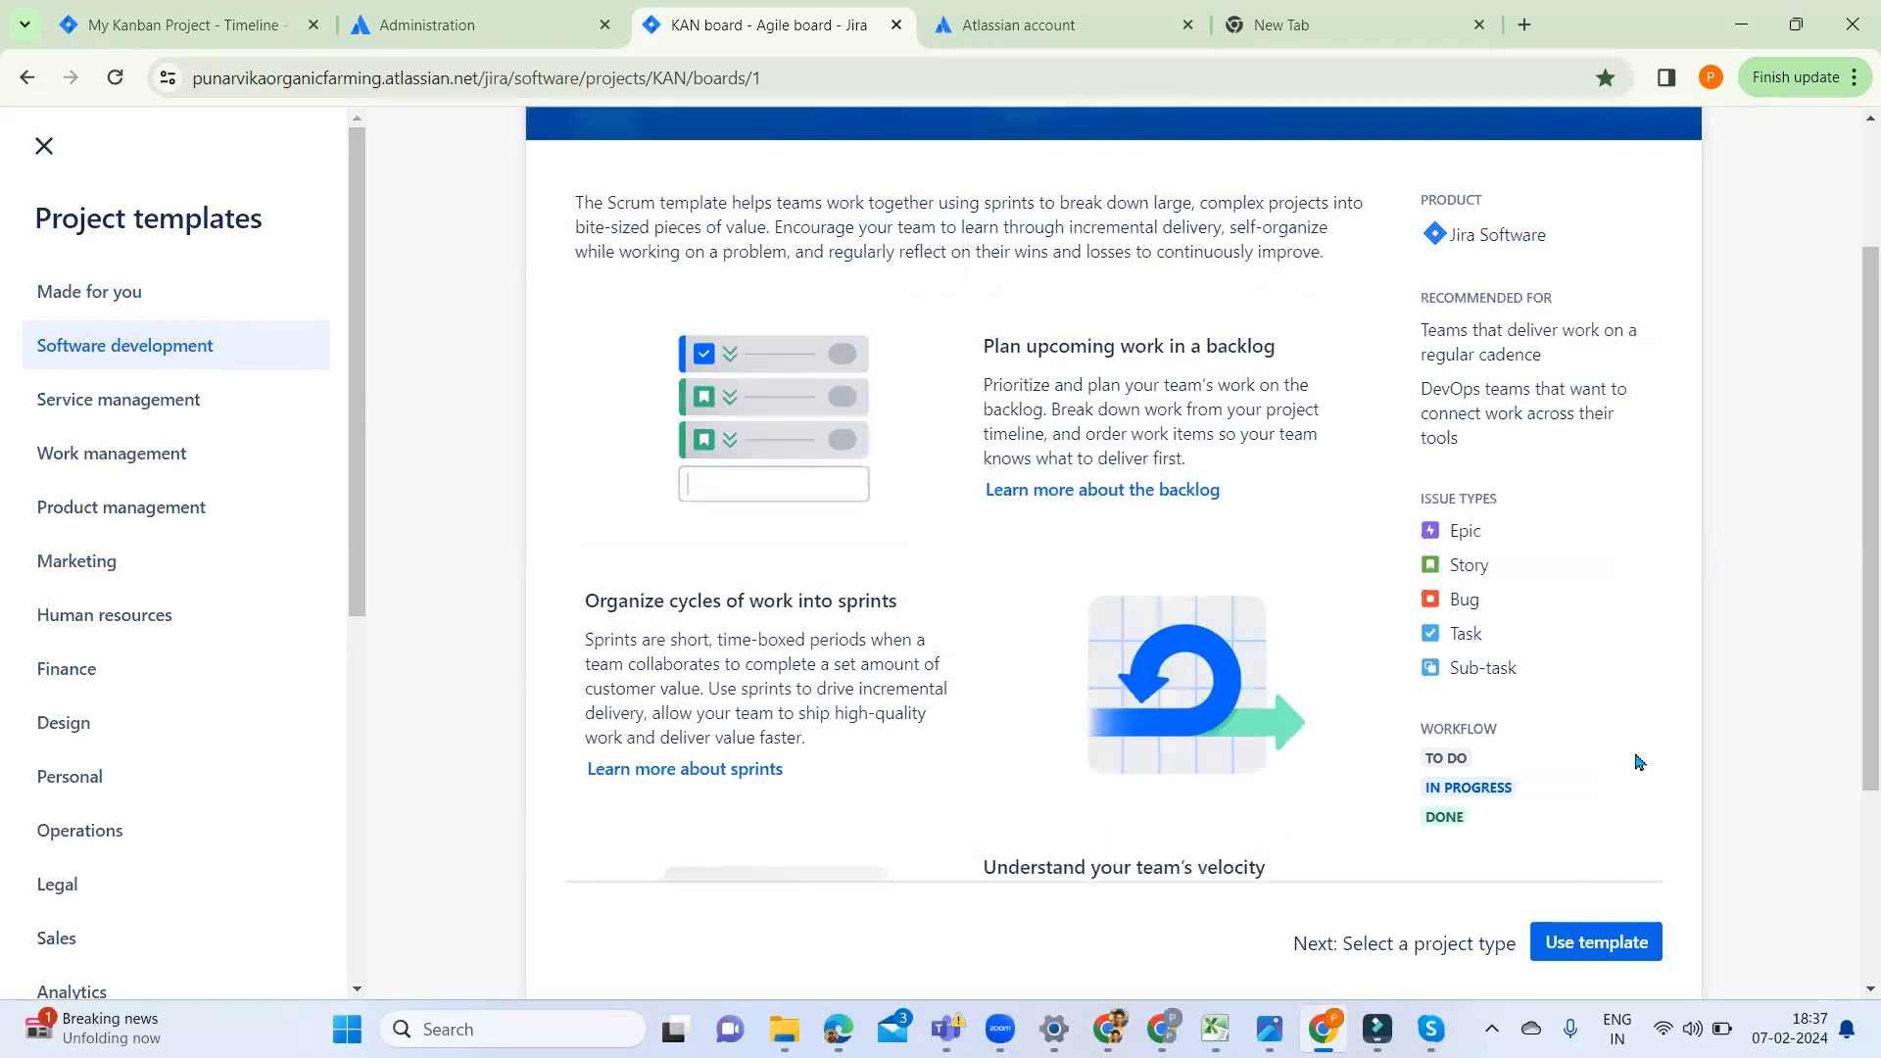
scroll(1637, 762, "down", 3)
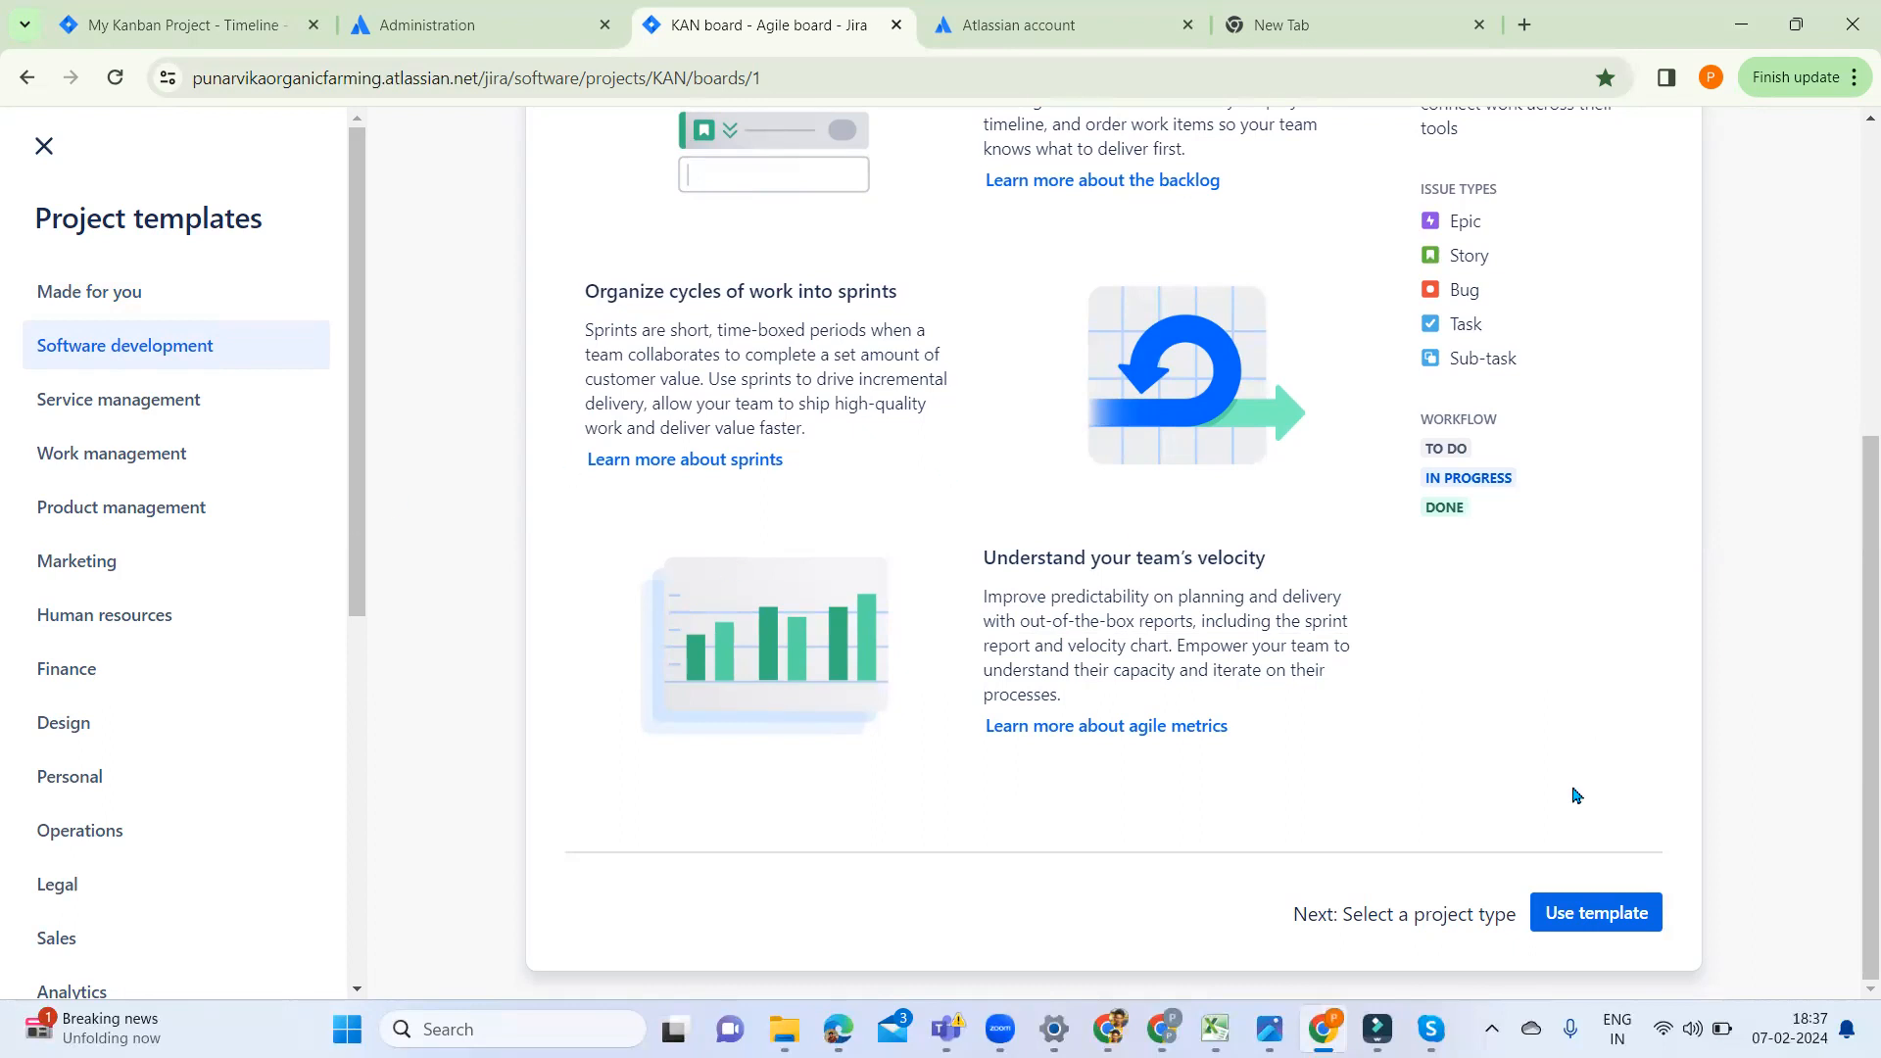
left_click(1593, 902)
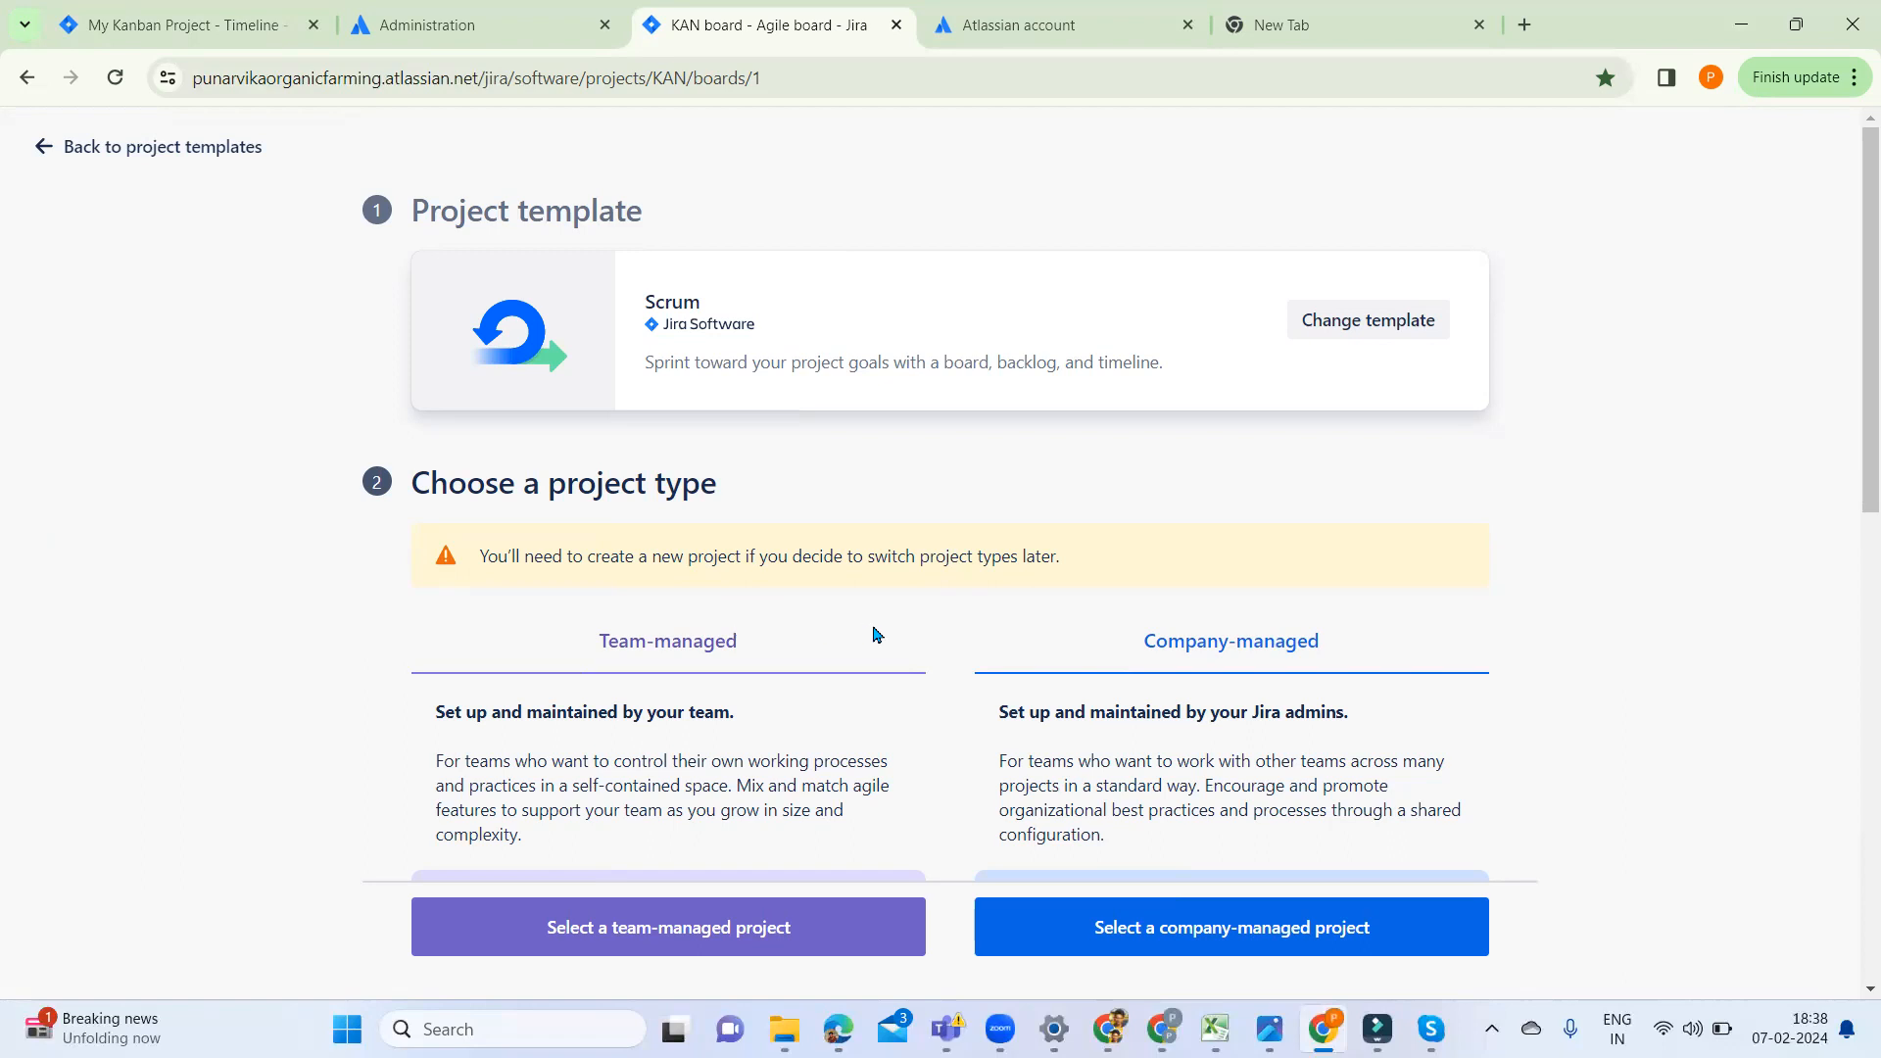
Compare the team-managed and company-managed project types and choose team-managed for the new Scrum project
scroll(877, 635, "down", 6)
scroll(877, 635, "up", 6)
scroll(877, 635, "down", 6)
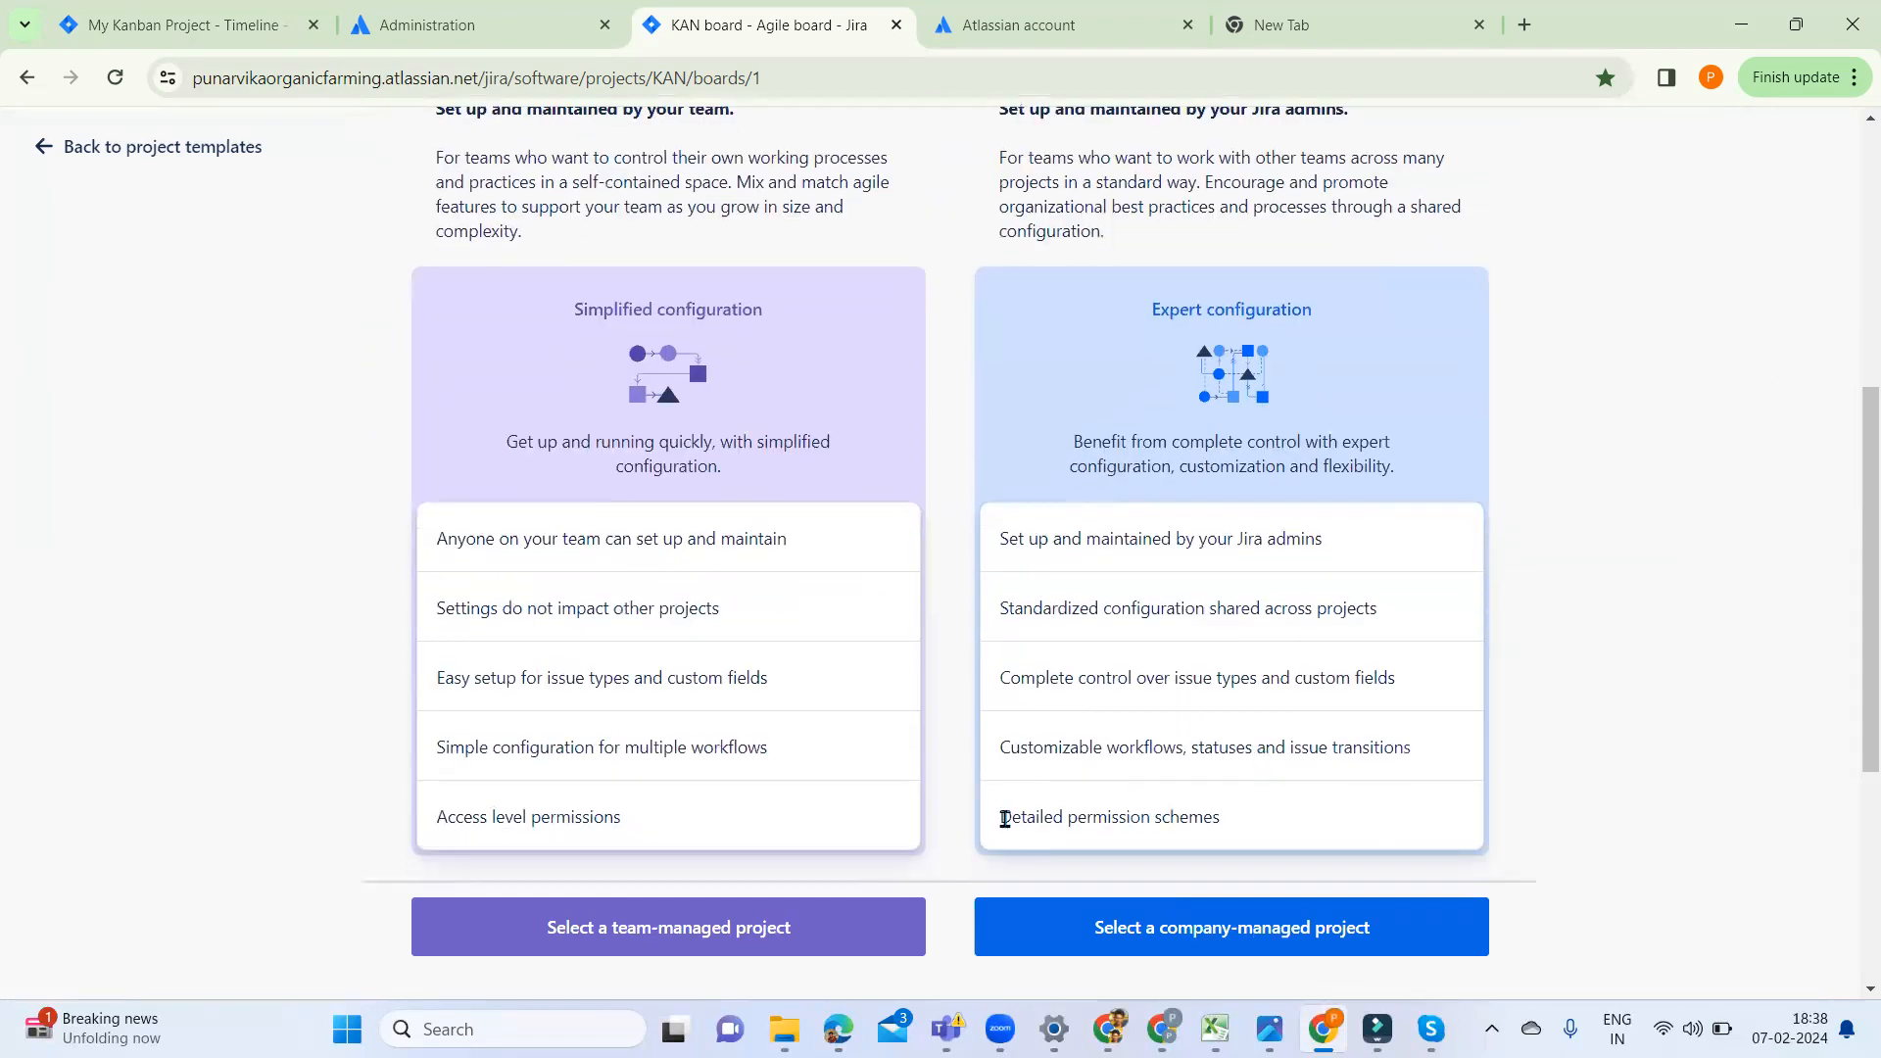
scroll(928, 479, "up", 5)
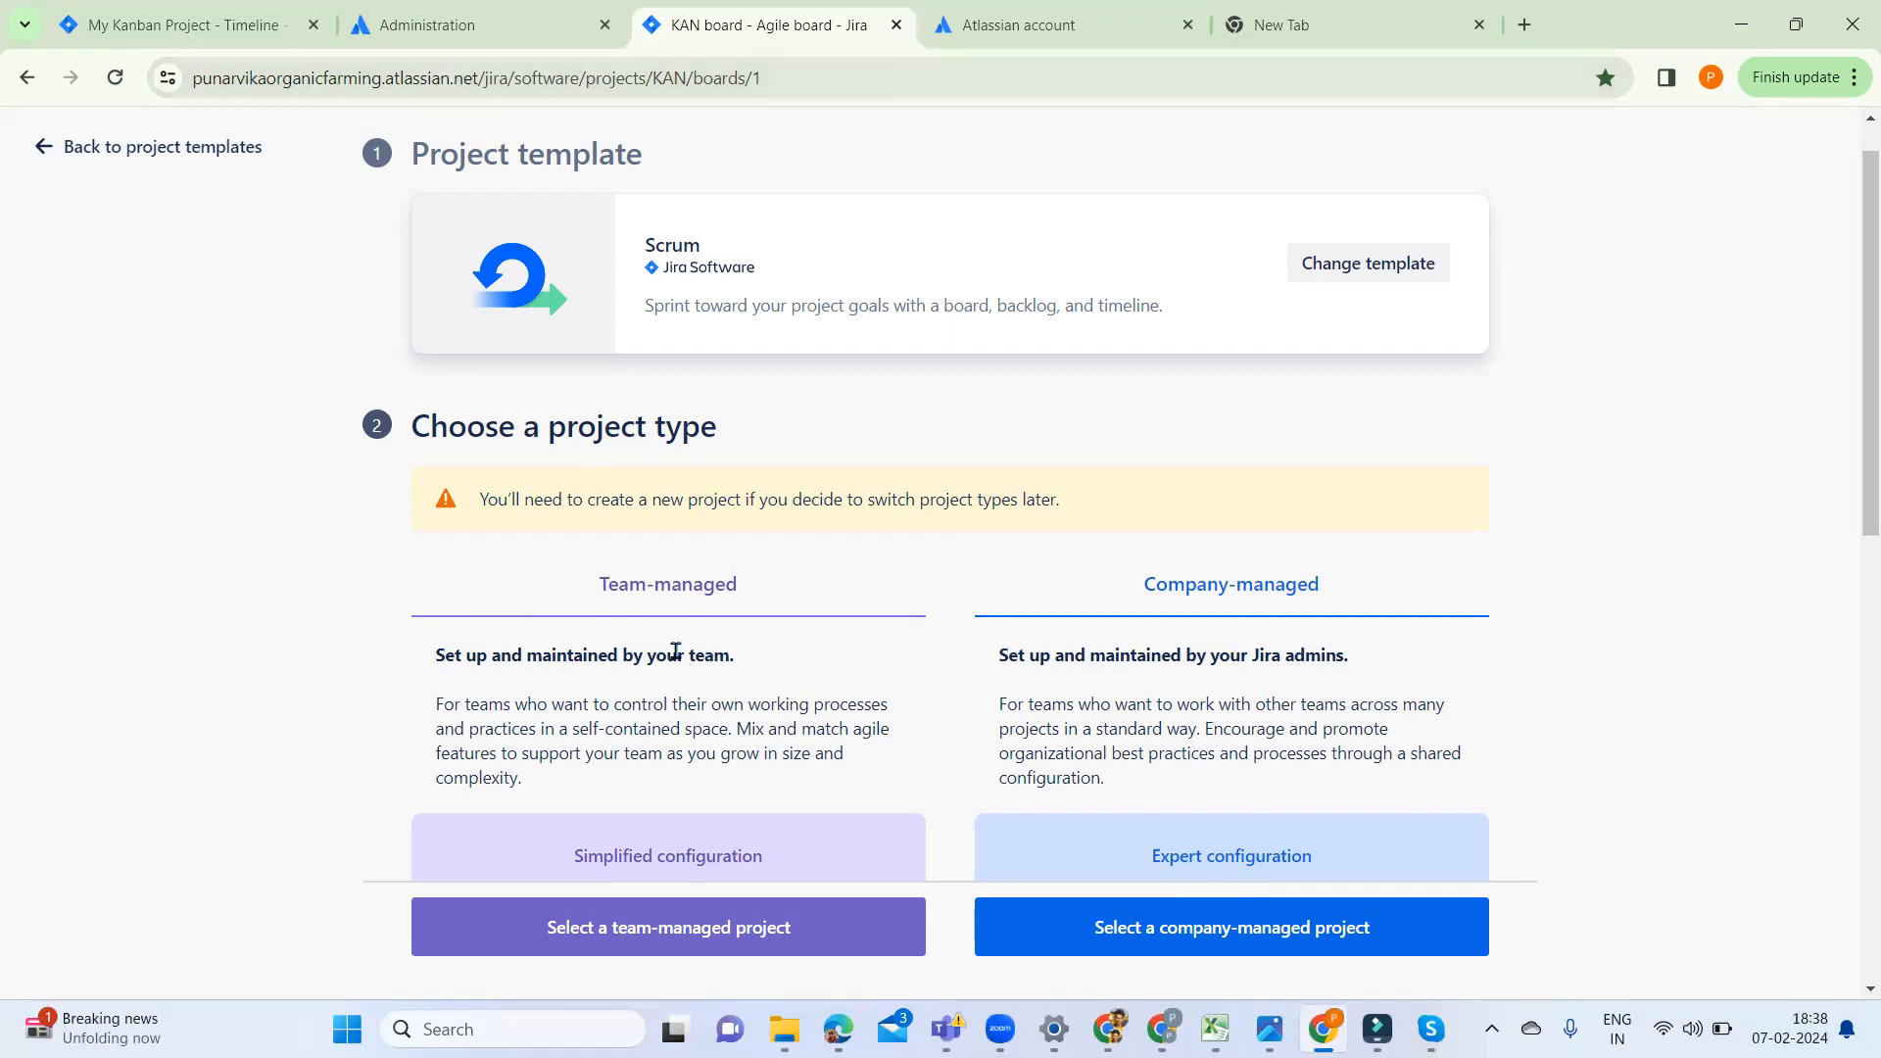
scroll(1024, 686, "down", 2)
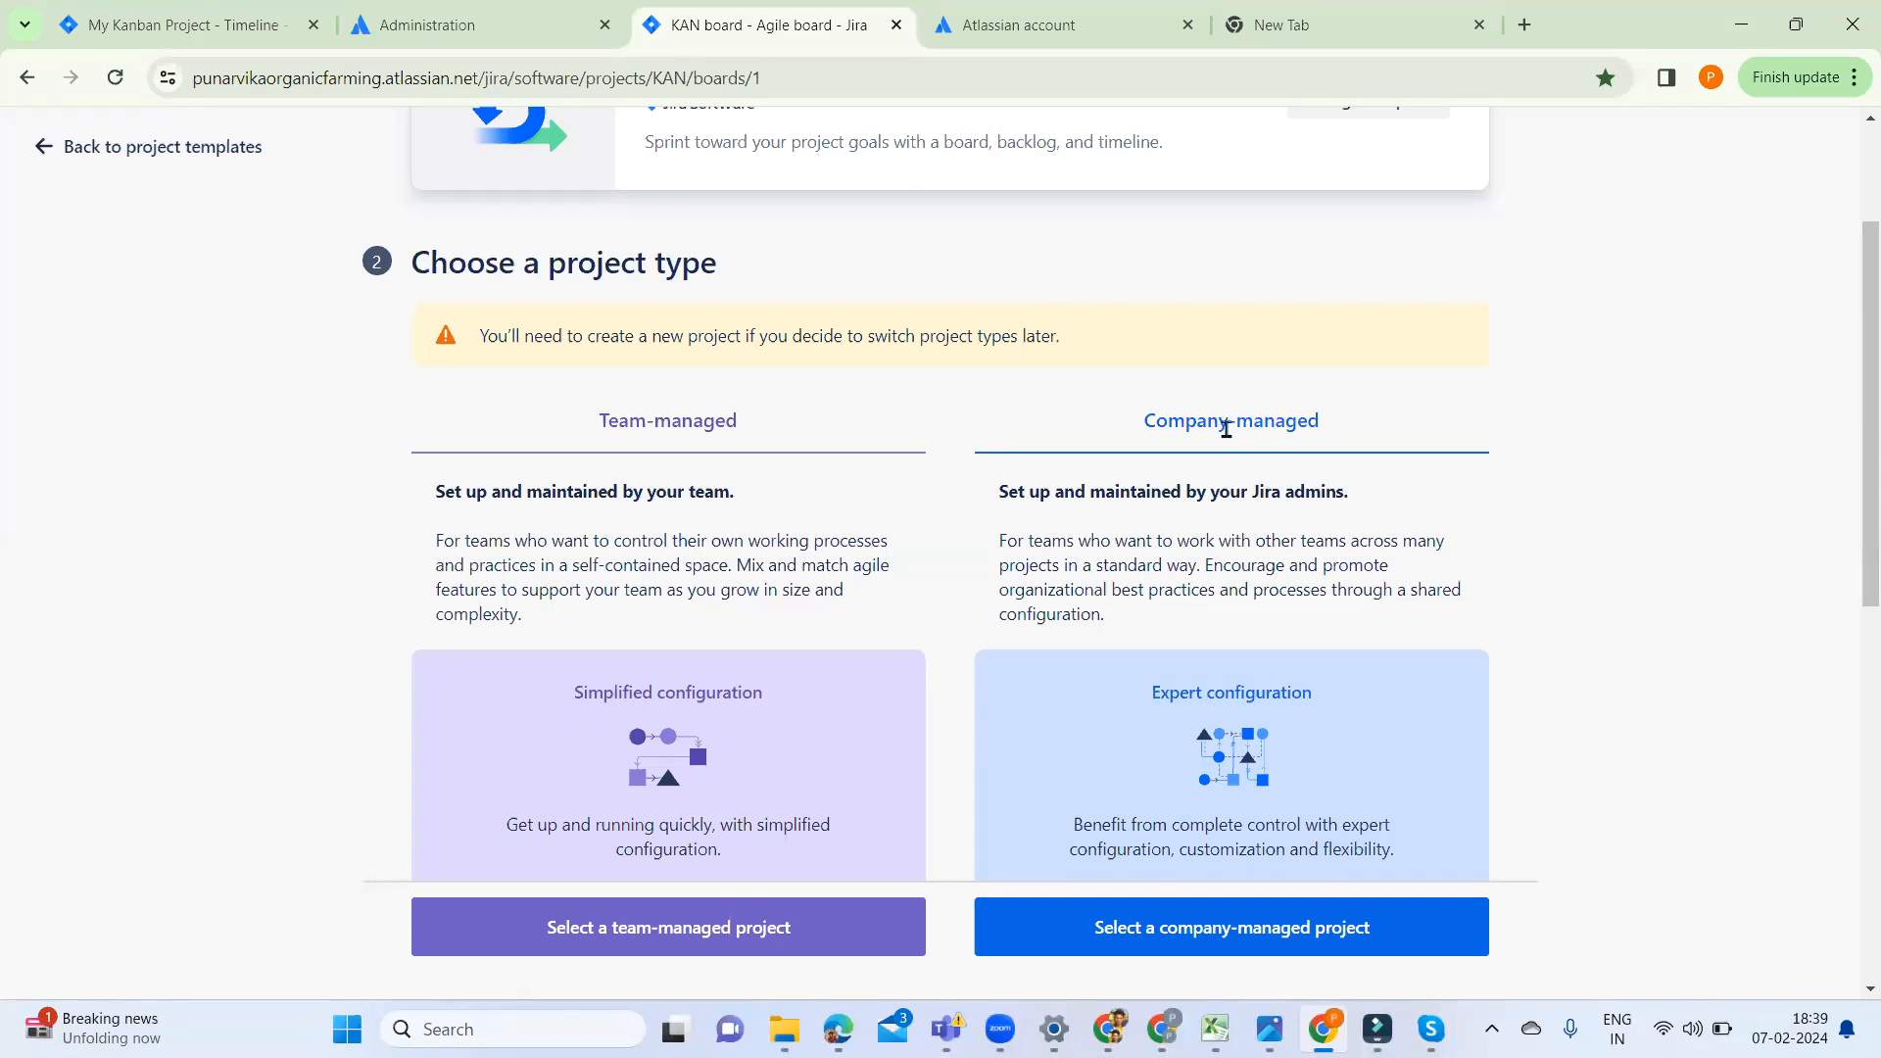
scroll(1301, 488, "down", 5)
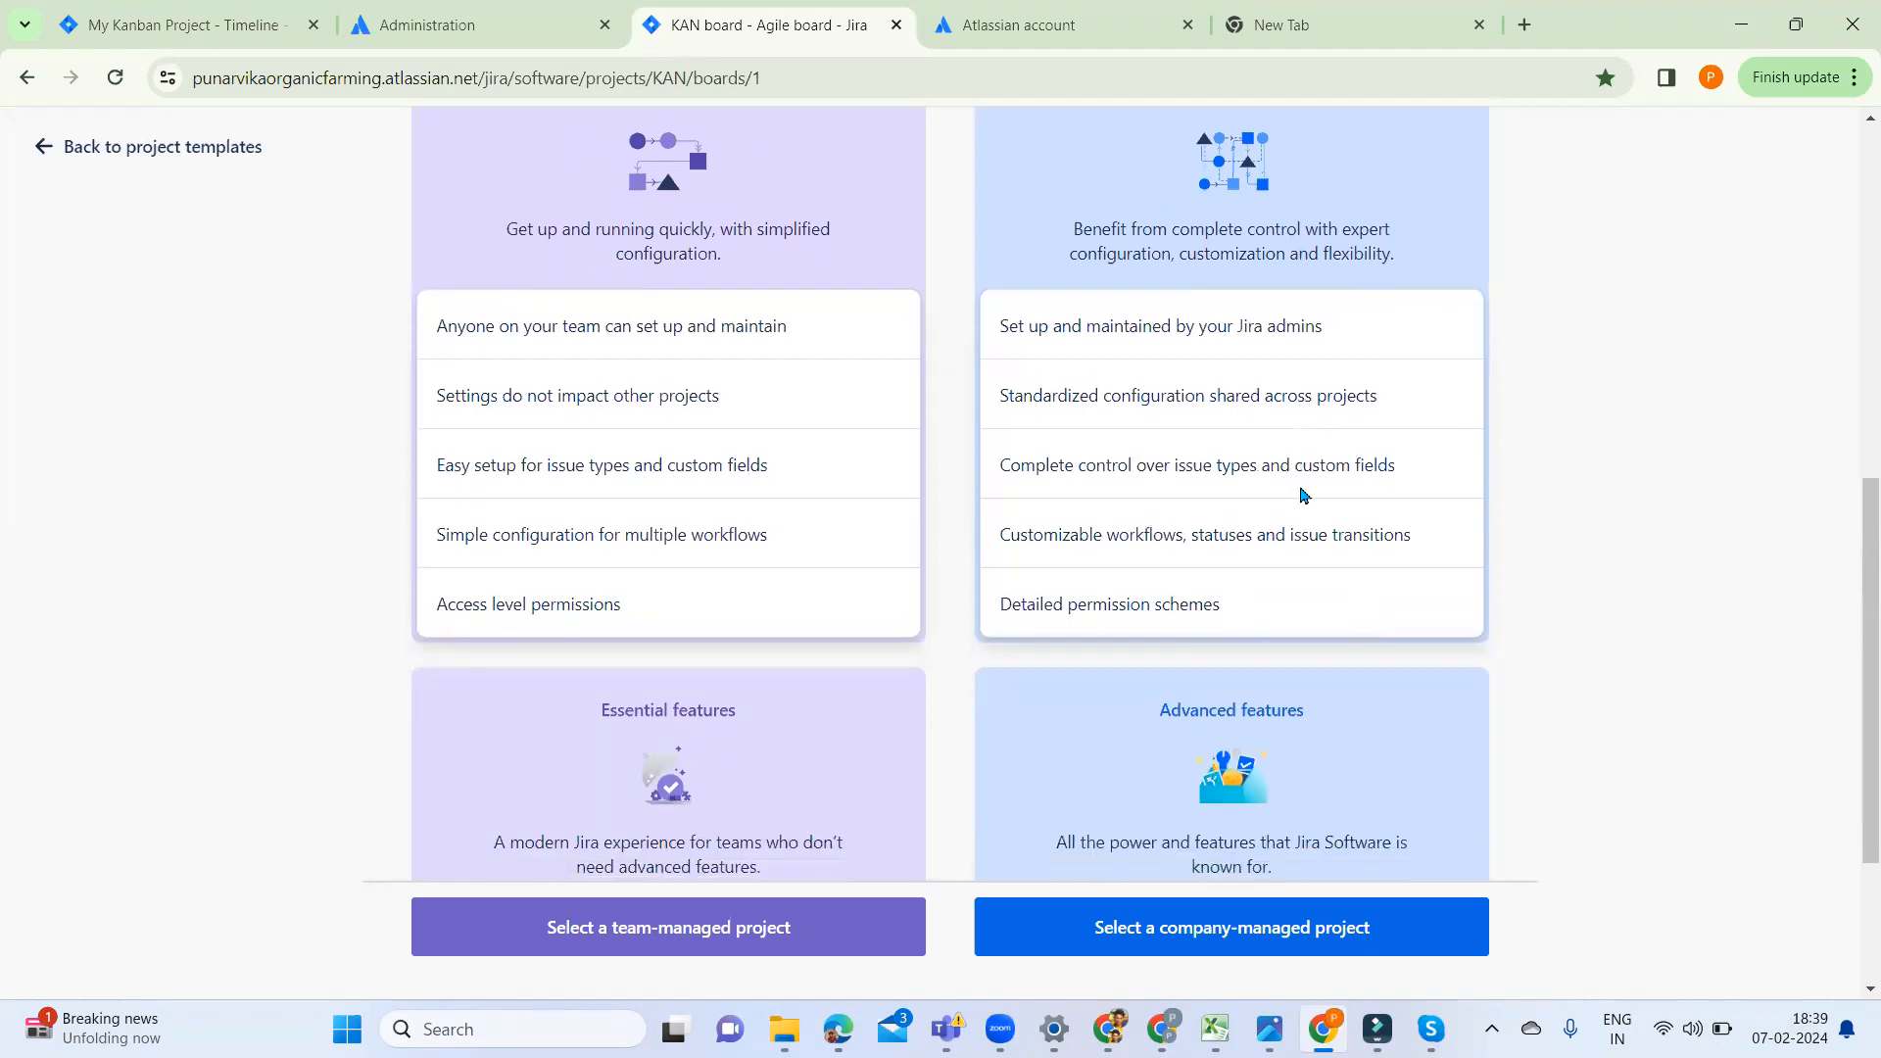
scroll(1303, 495, "up", 4)
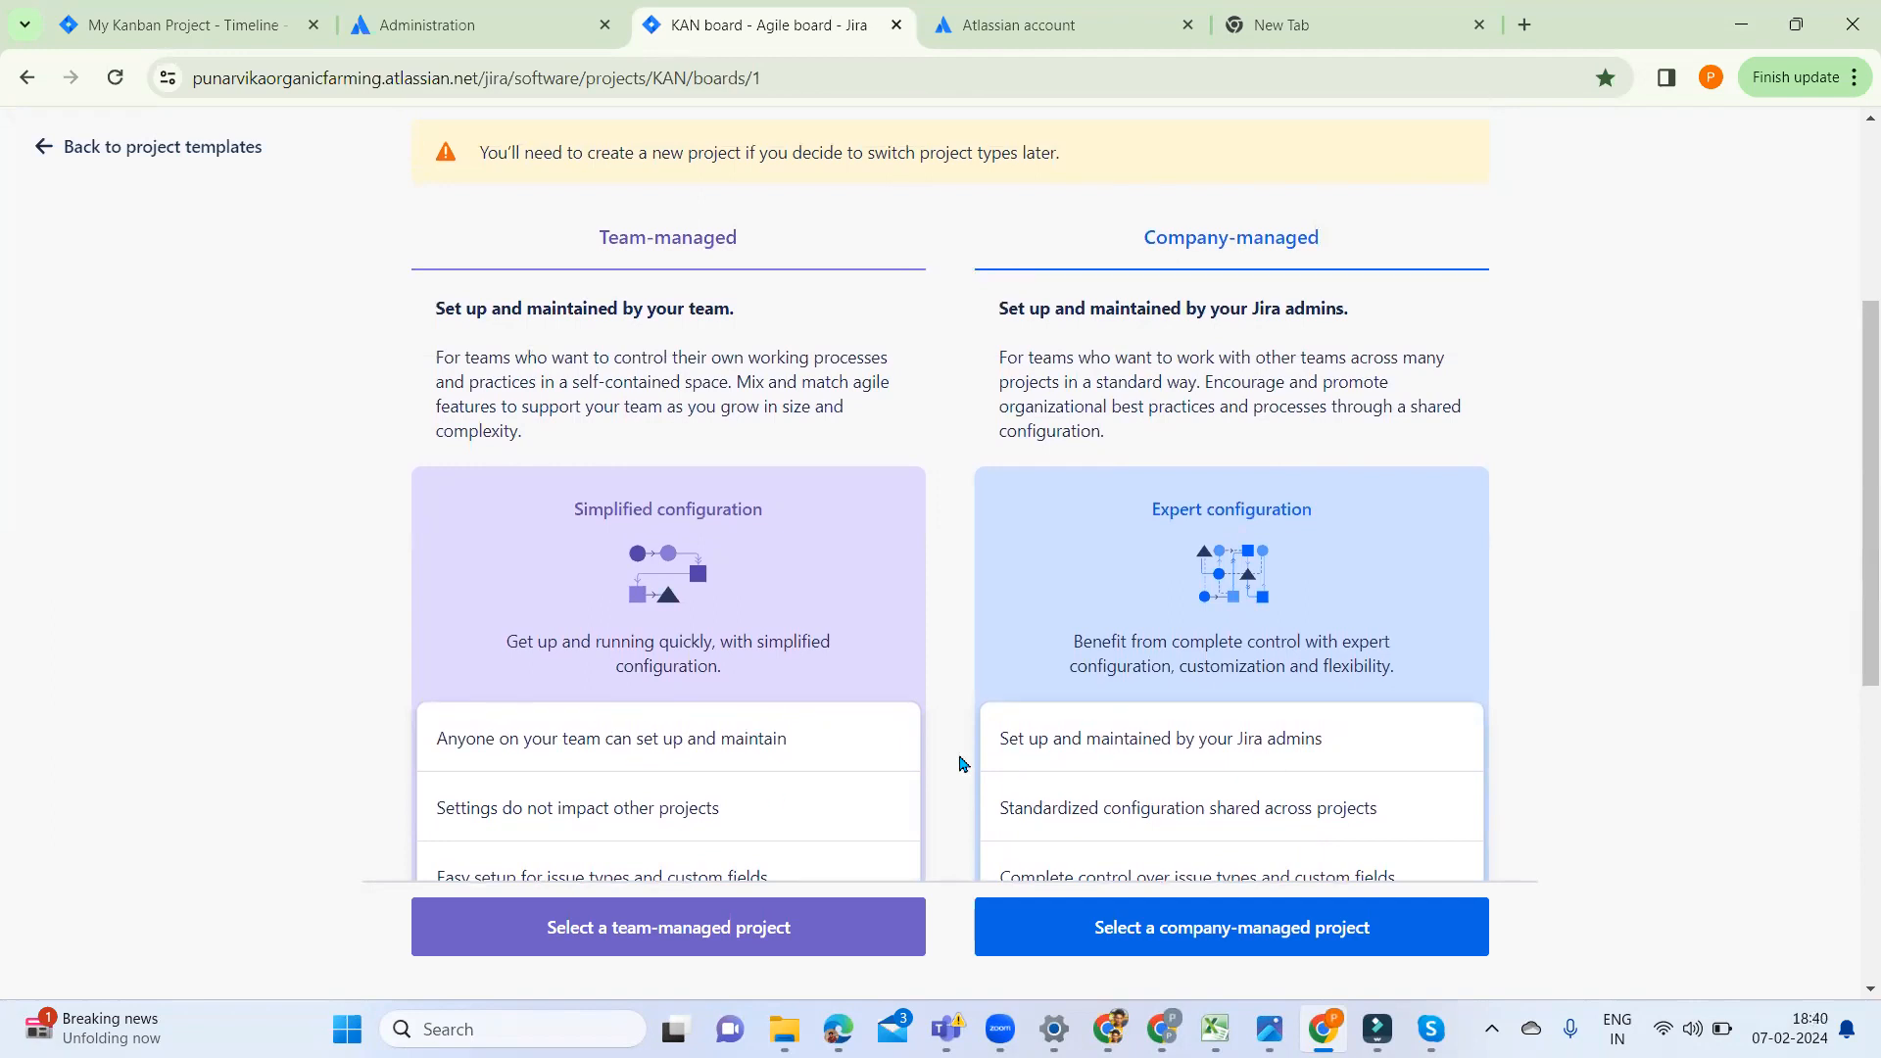
scroll(961, 764, "down", 3)
scroll(960, 763, "down", 1)
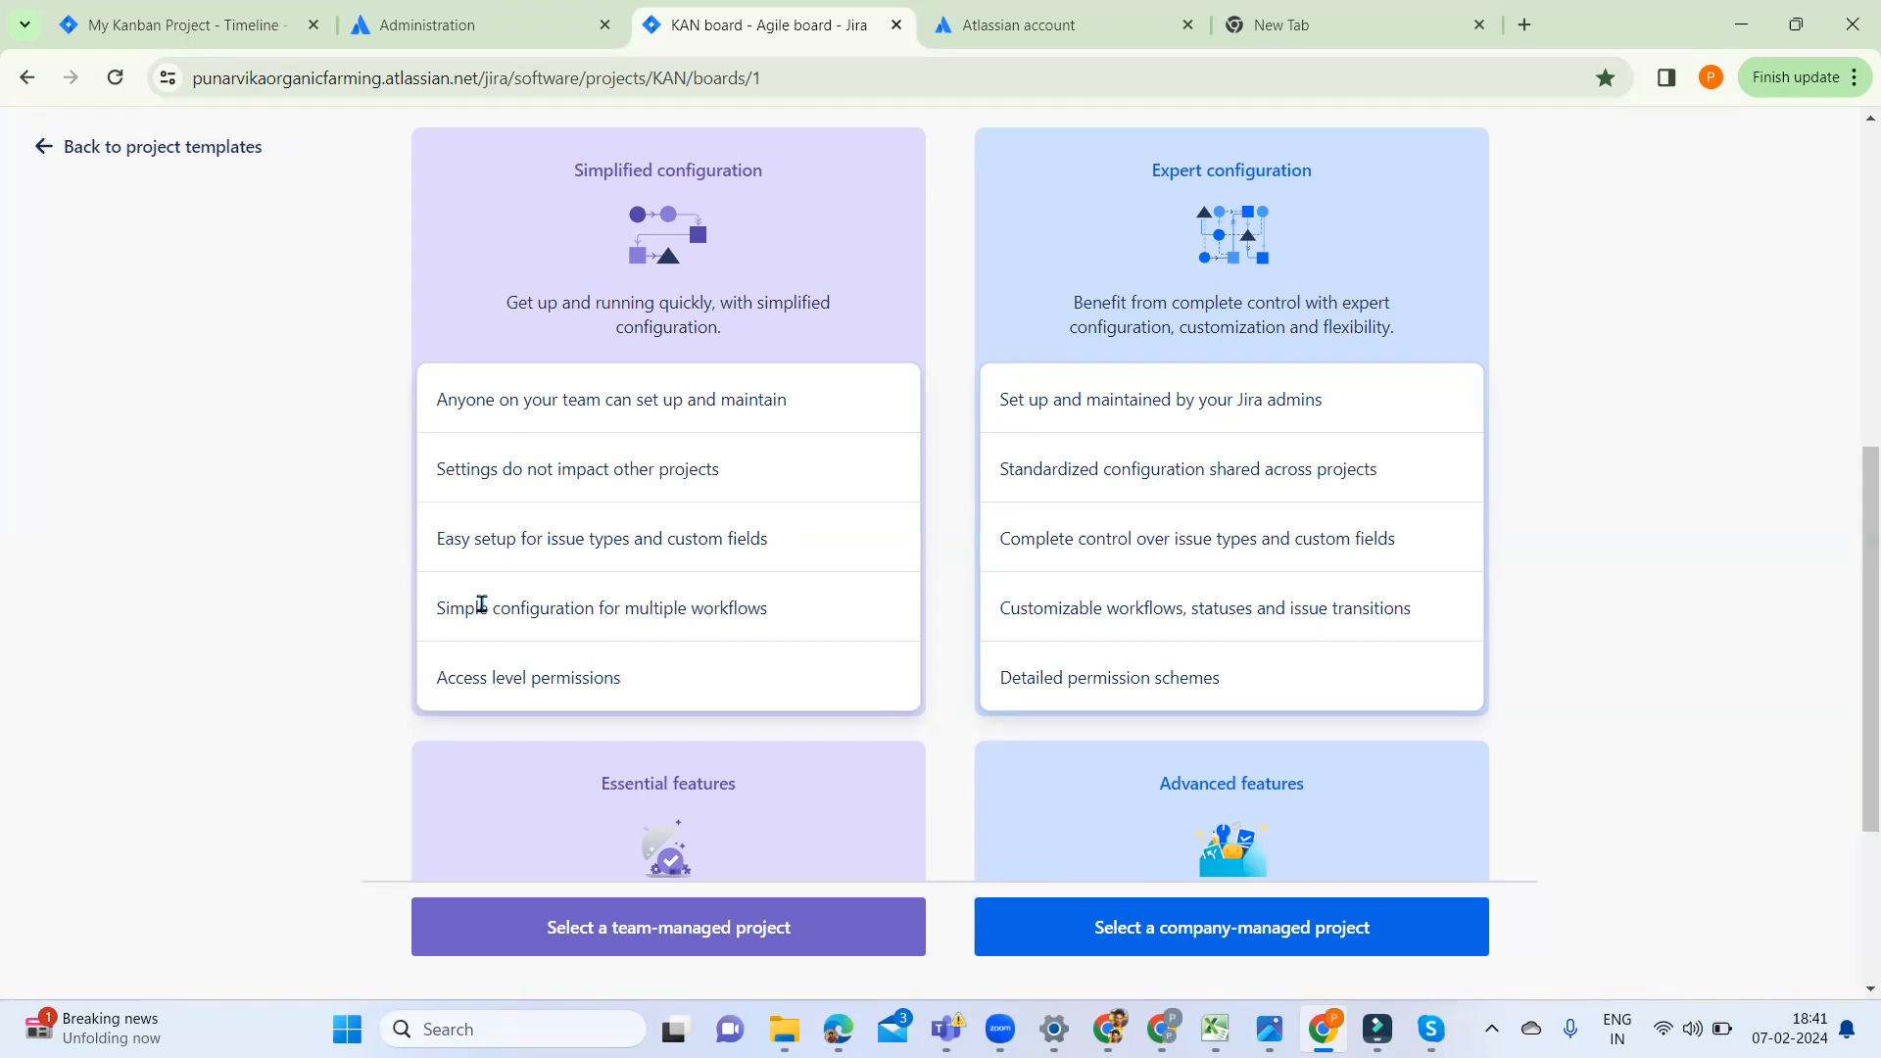
scroll(957, 610, "down", 3)
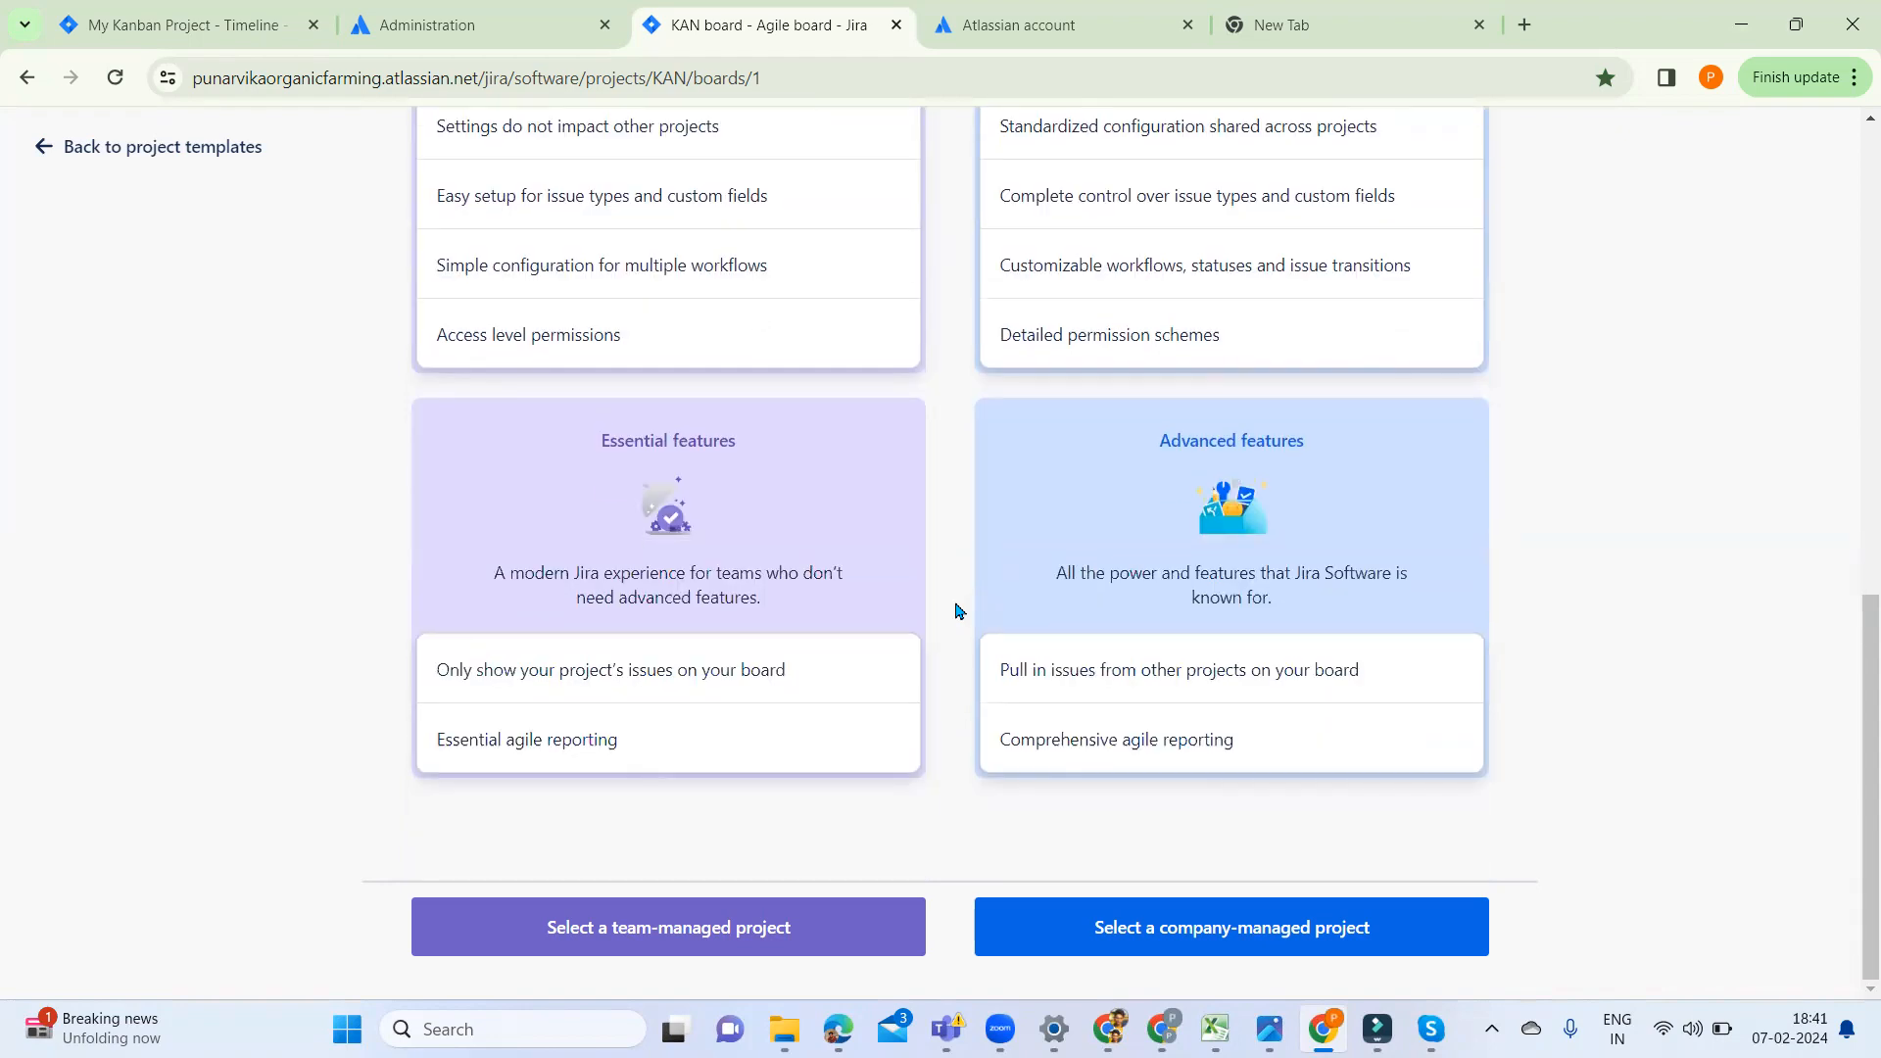
scroll(957, 609, "up", 8)
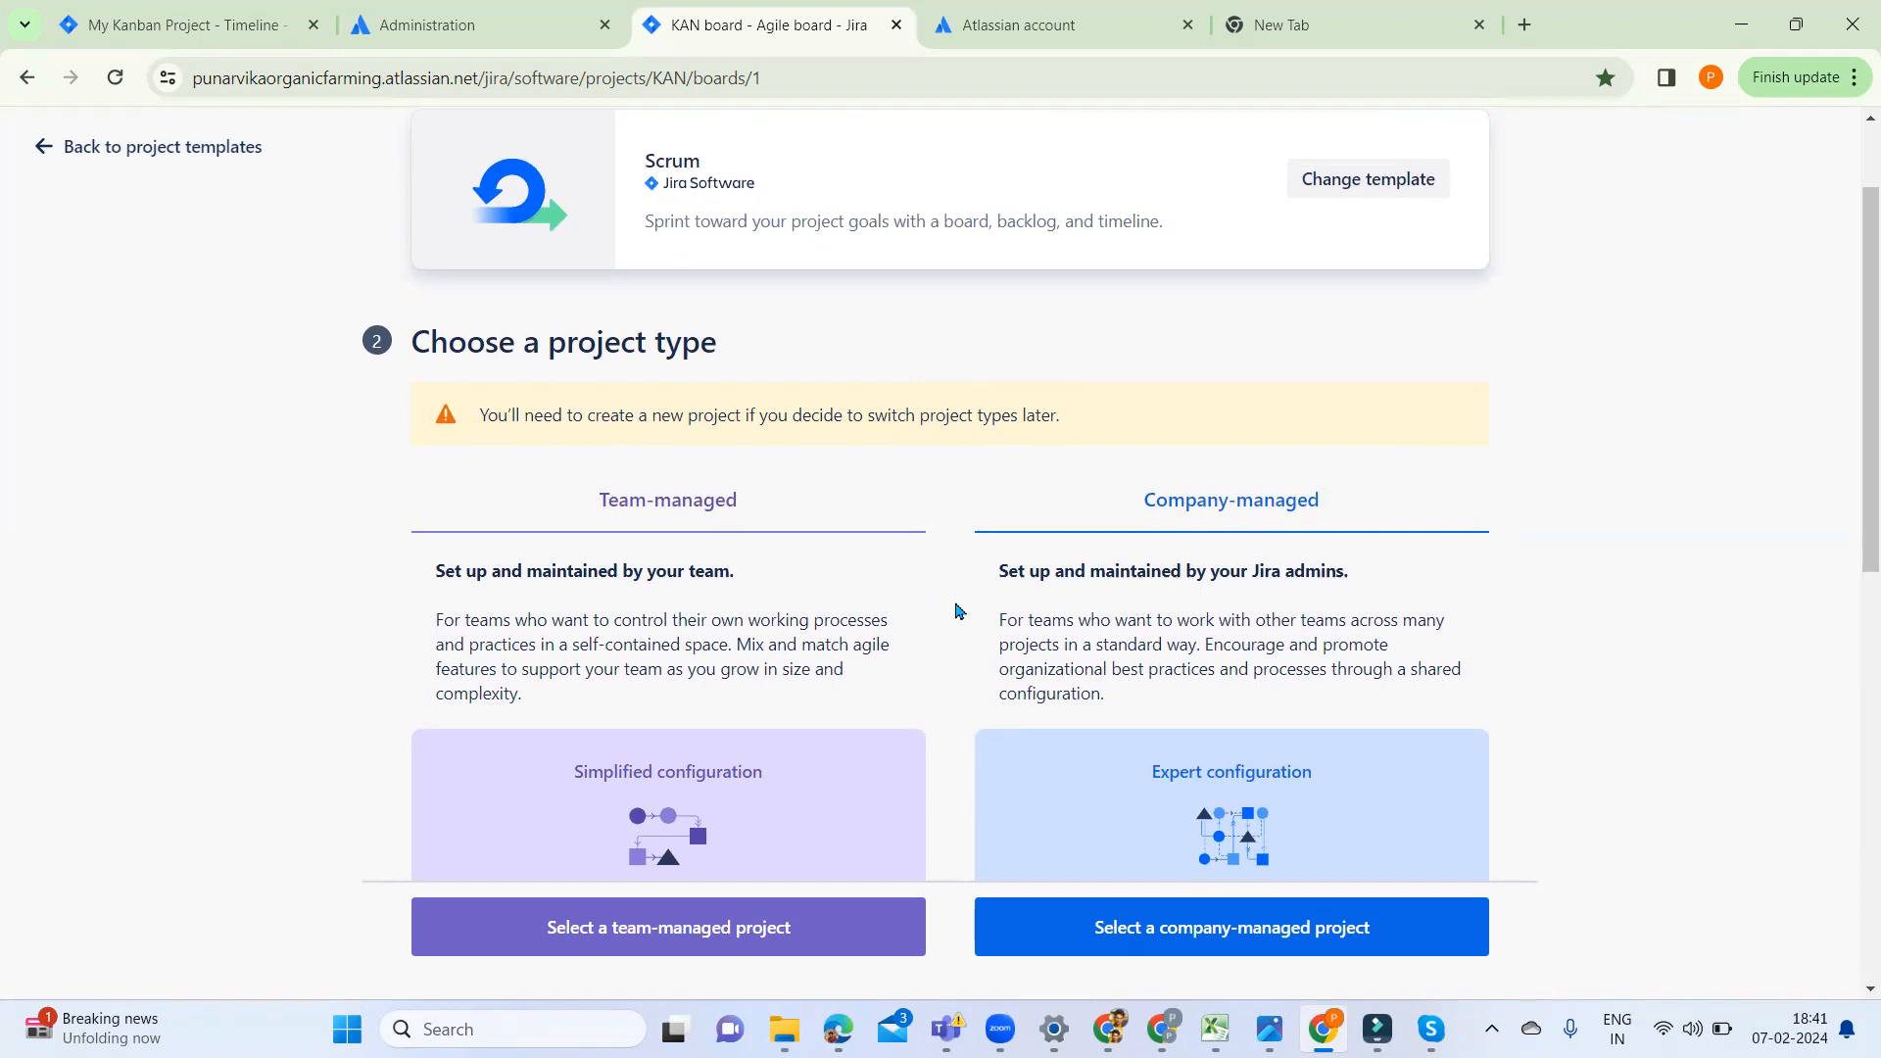
scroll(957, 610, "down", 10)
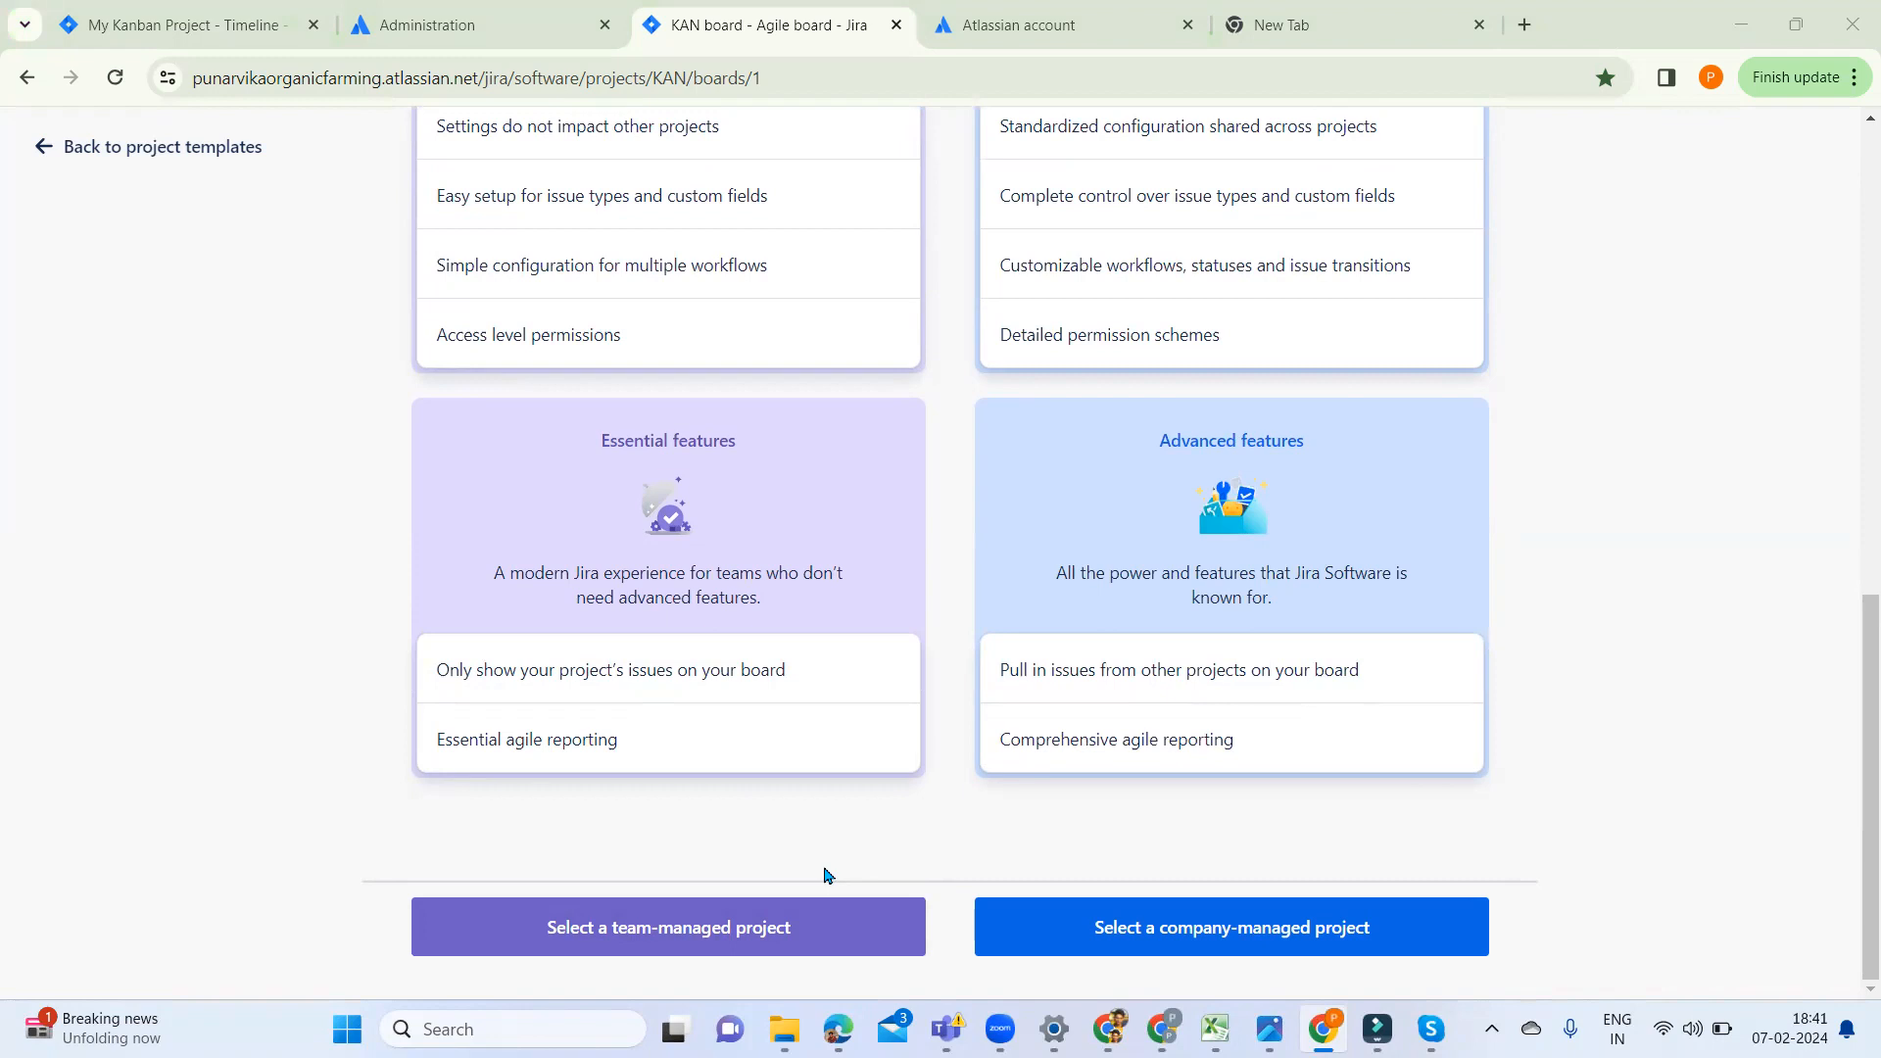
left_click(690, 931)
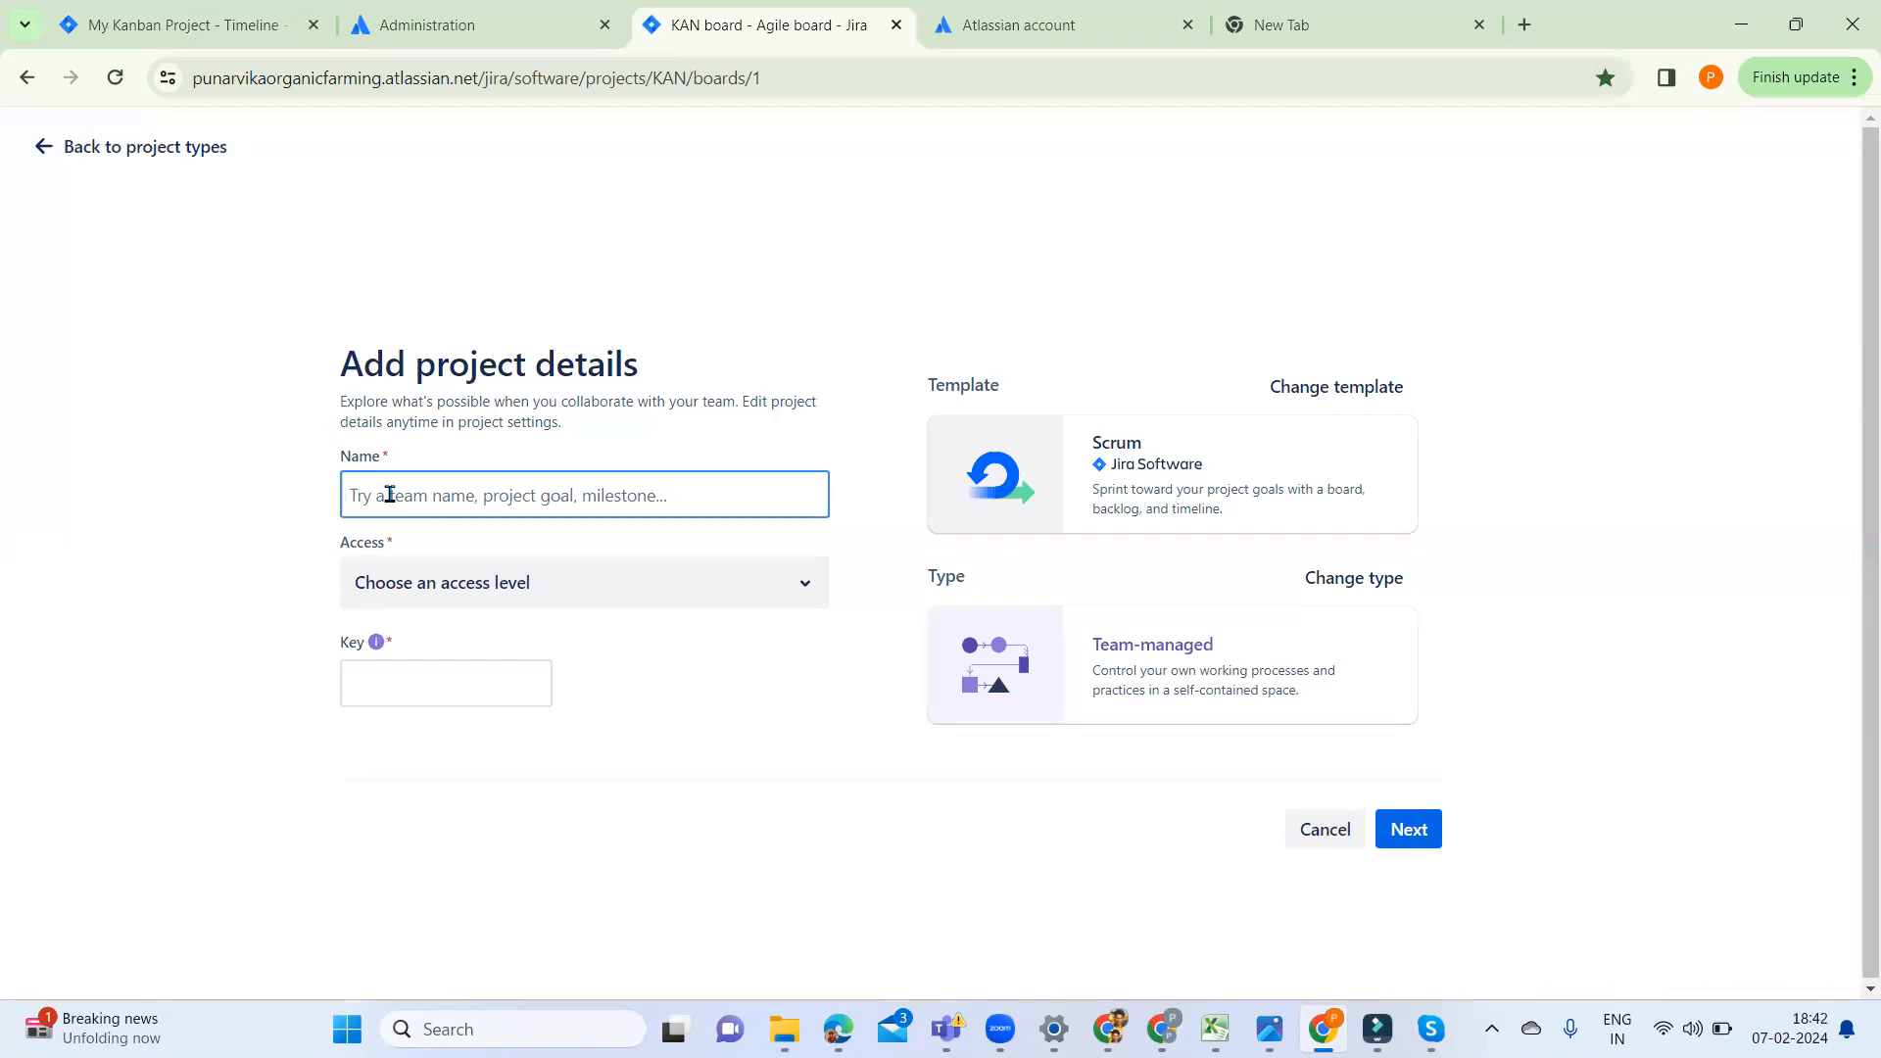
type("P")
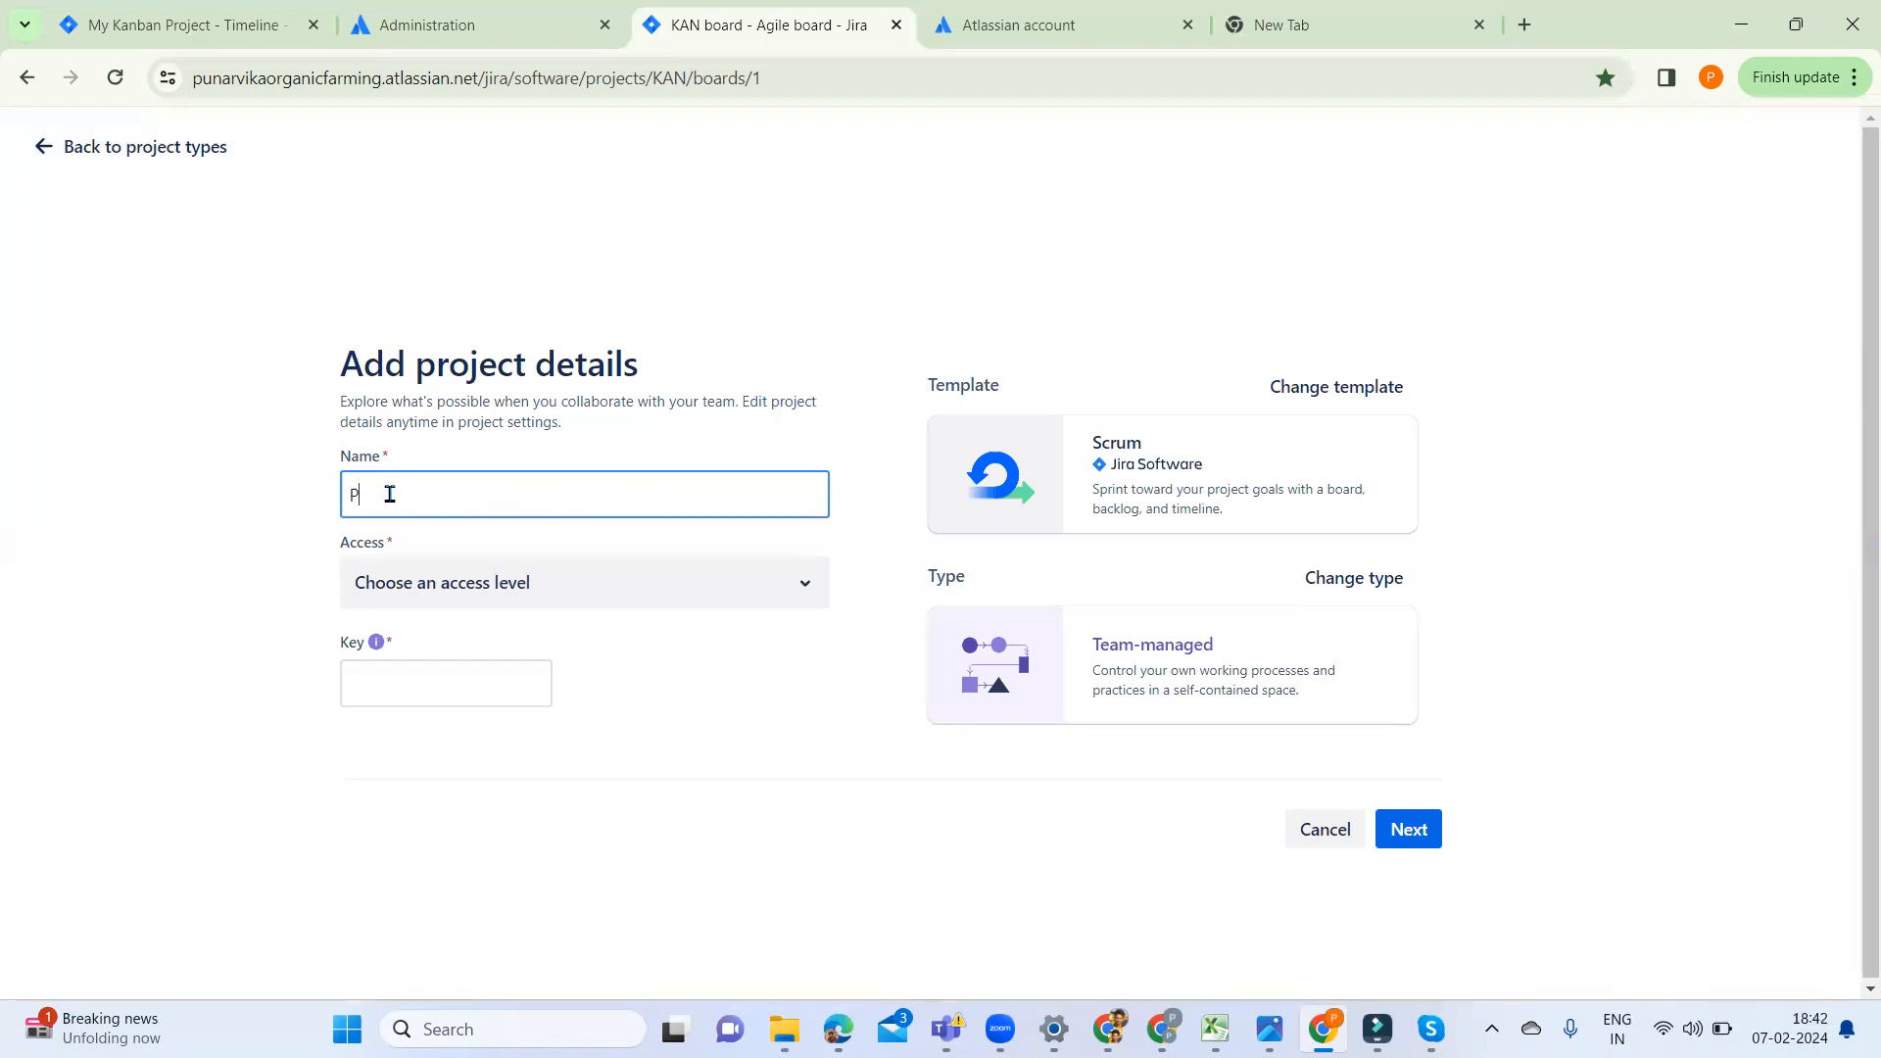
type("unnu")
key("BackSpace")
key("BackSpace")
key("BackSpace")
key("BackSpace")
key("BackSpace")
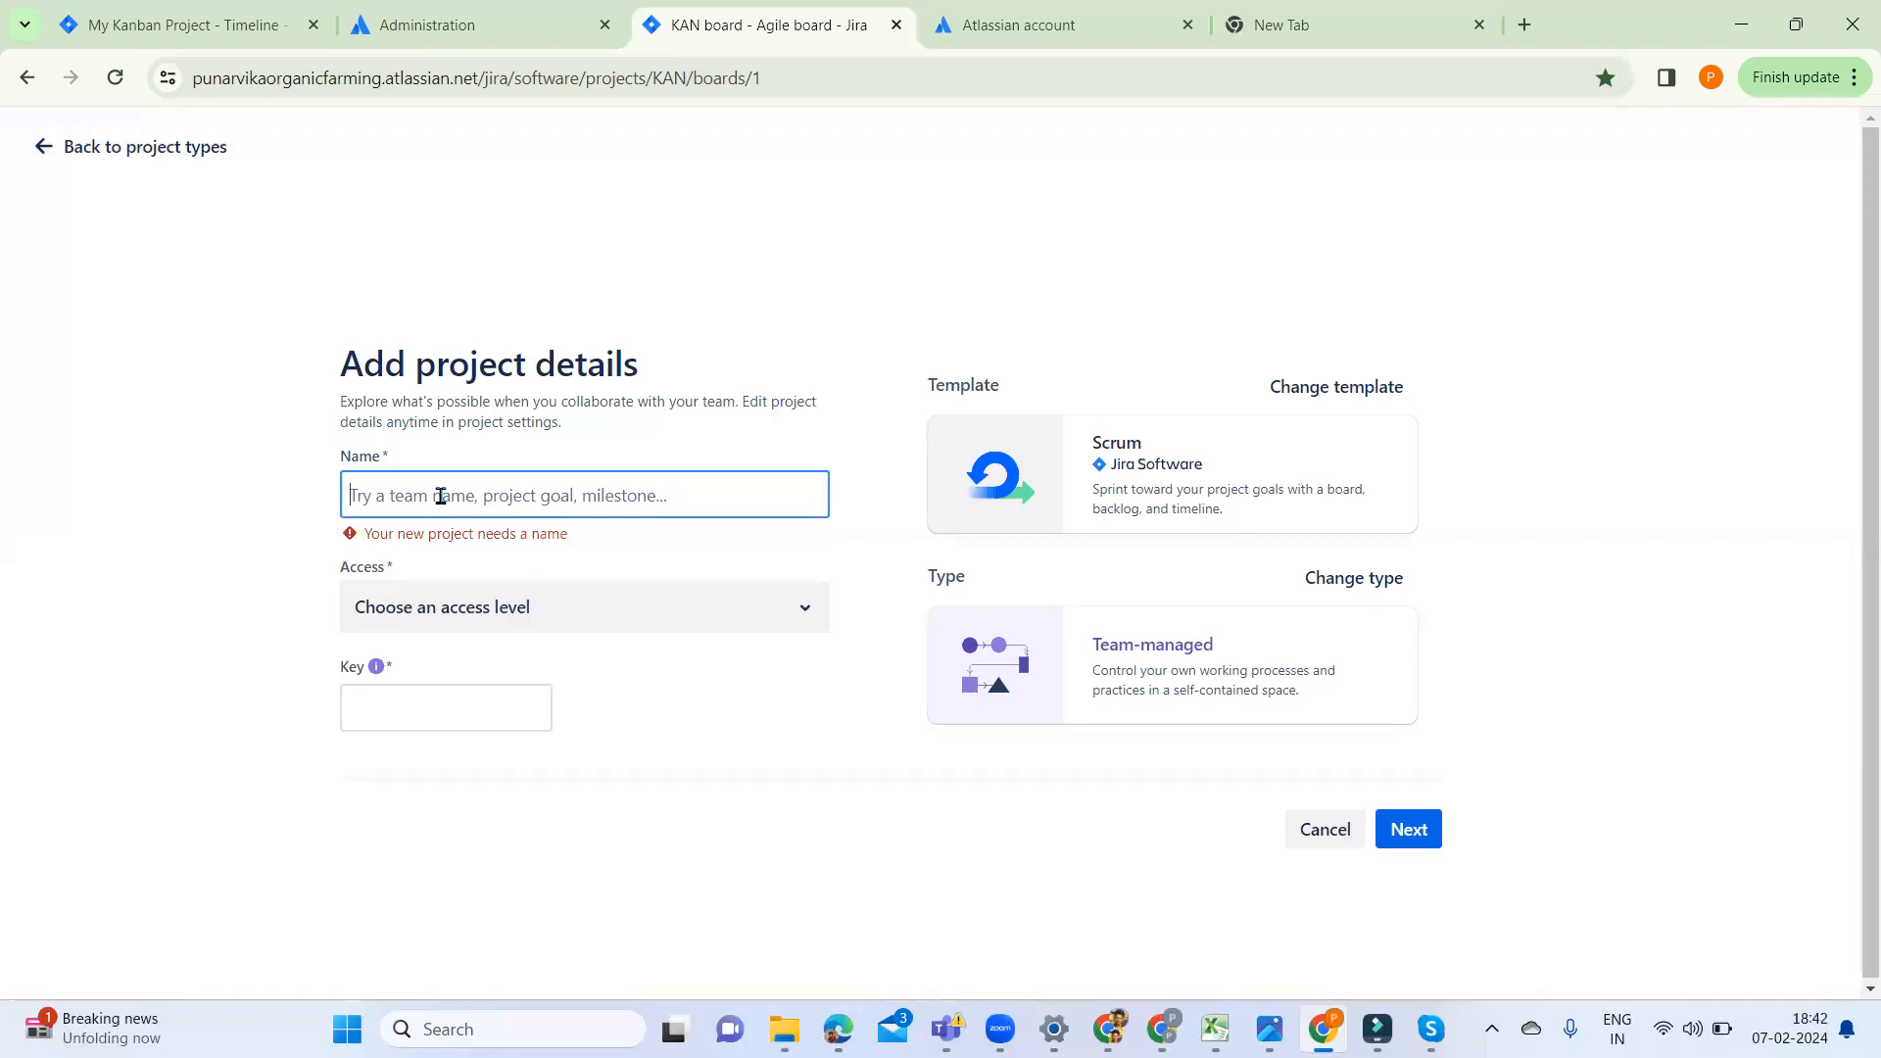
Enter TimeTracking as the new project's name and look through the available access levels without choosing one
type("Tim")
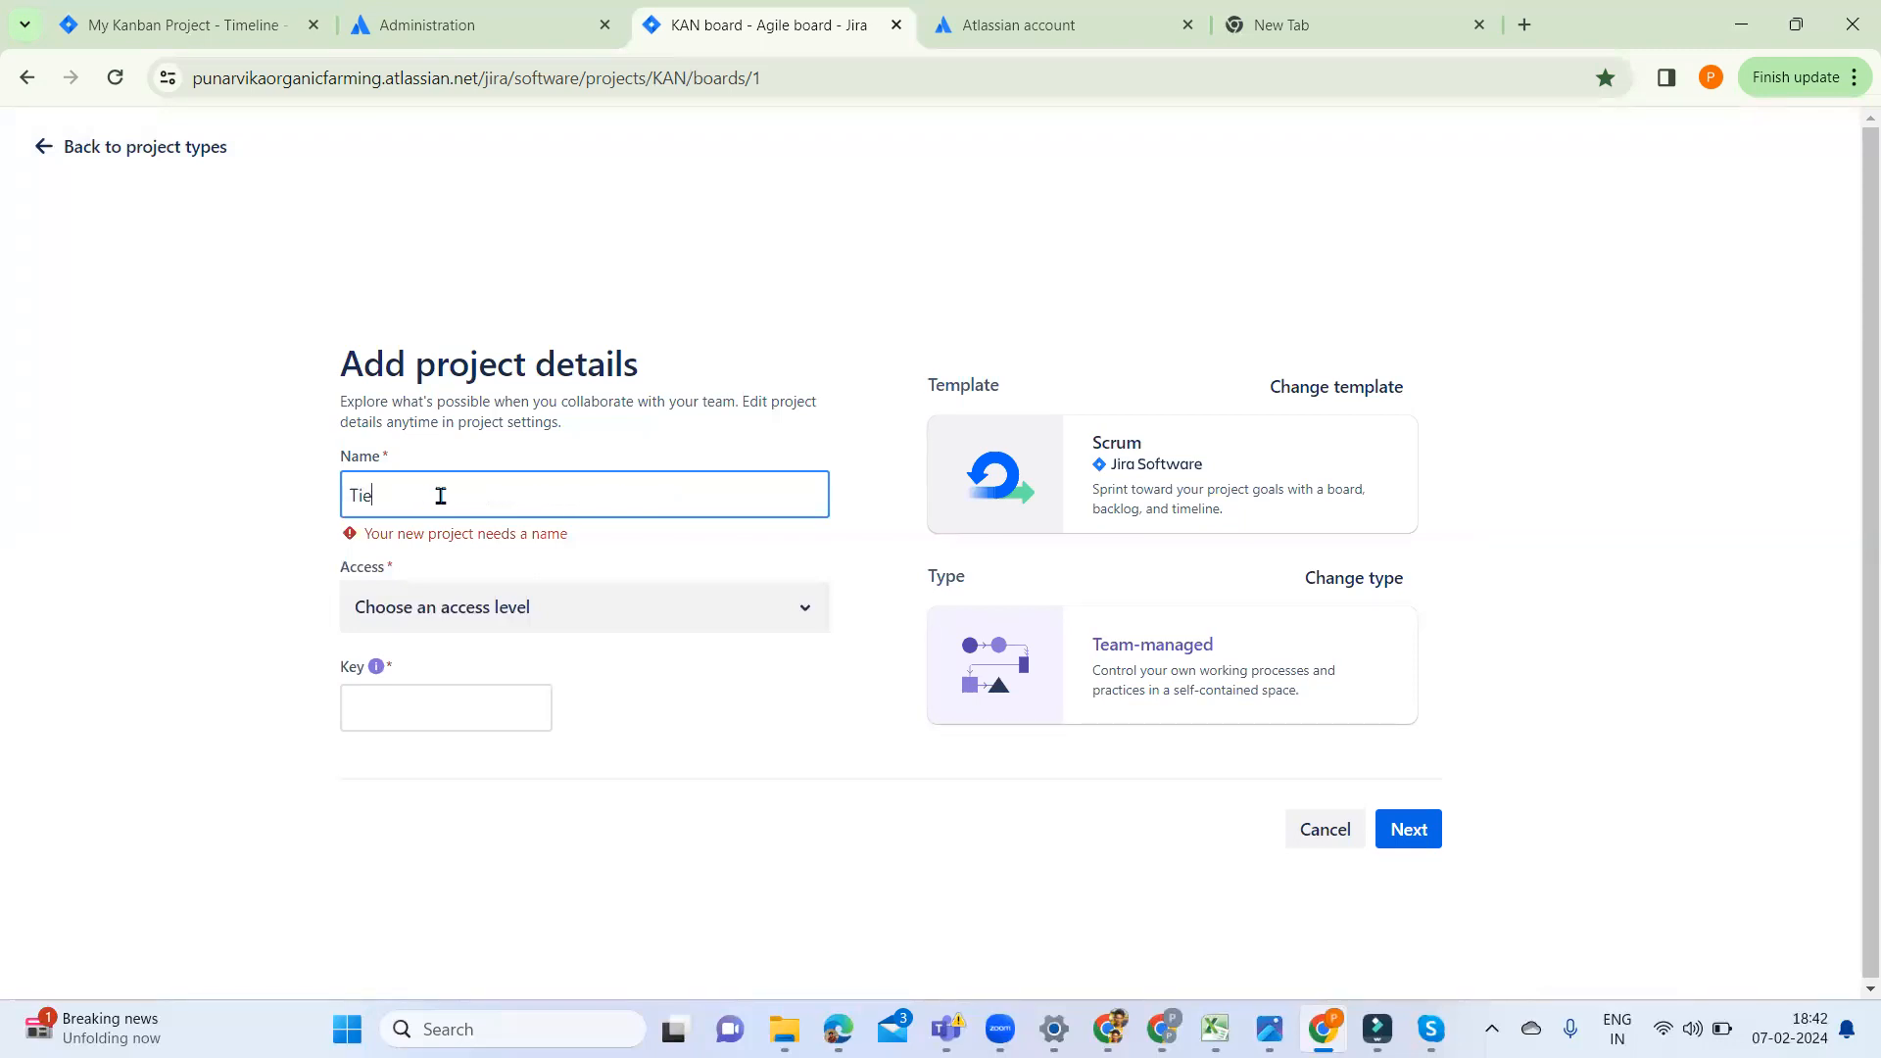
type("e")
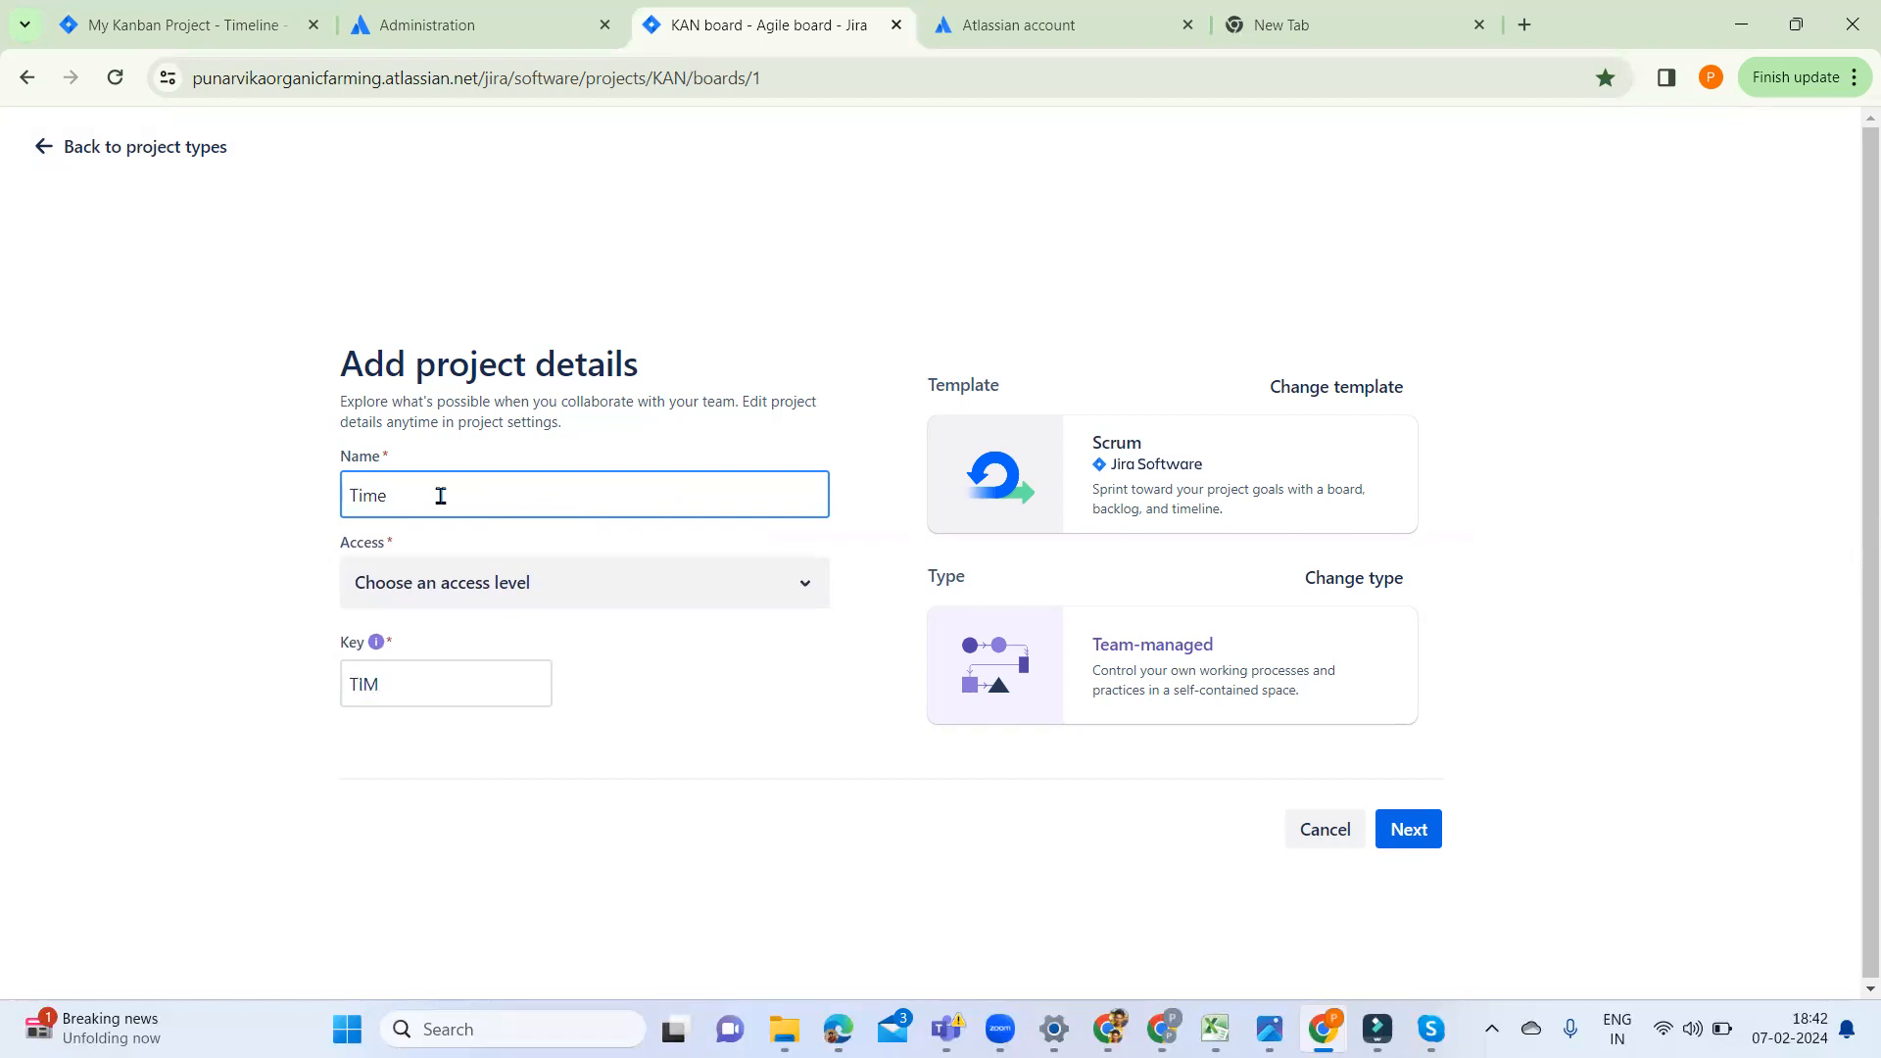
type("Tracking")
key("BackSpace")
left_click(1137, 307)
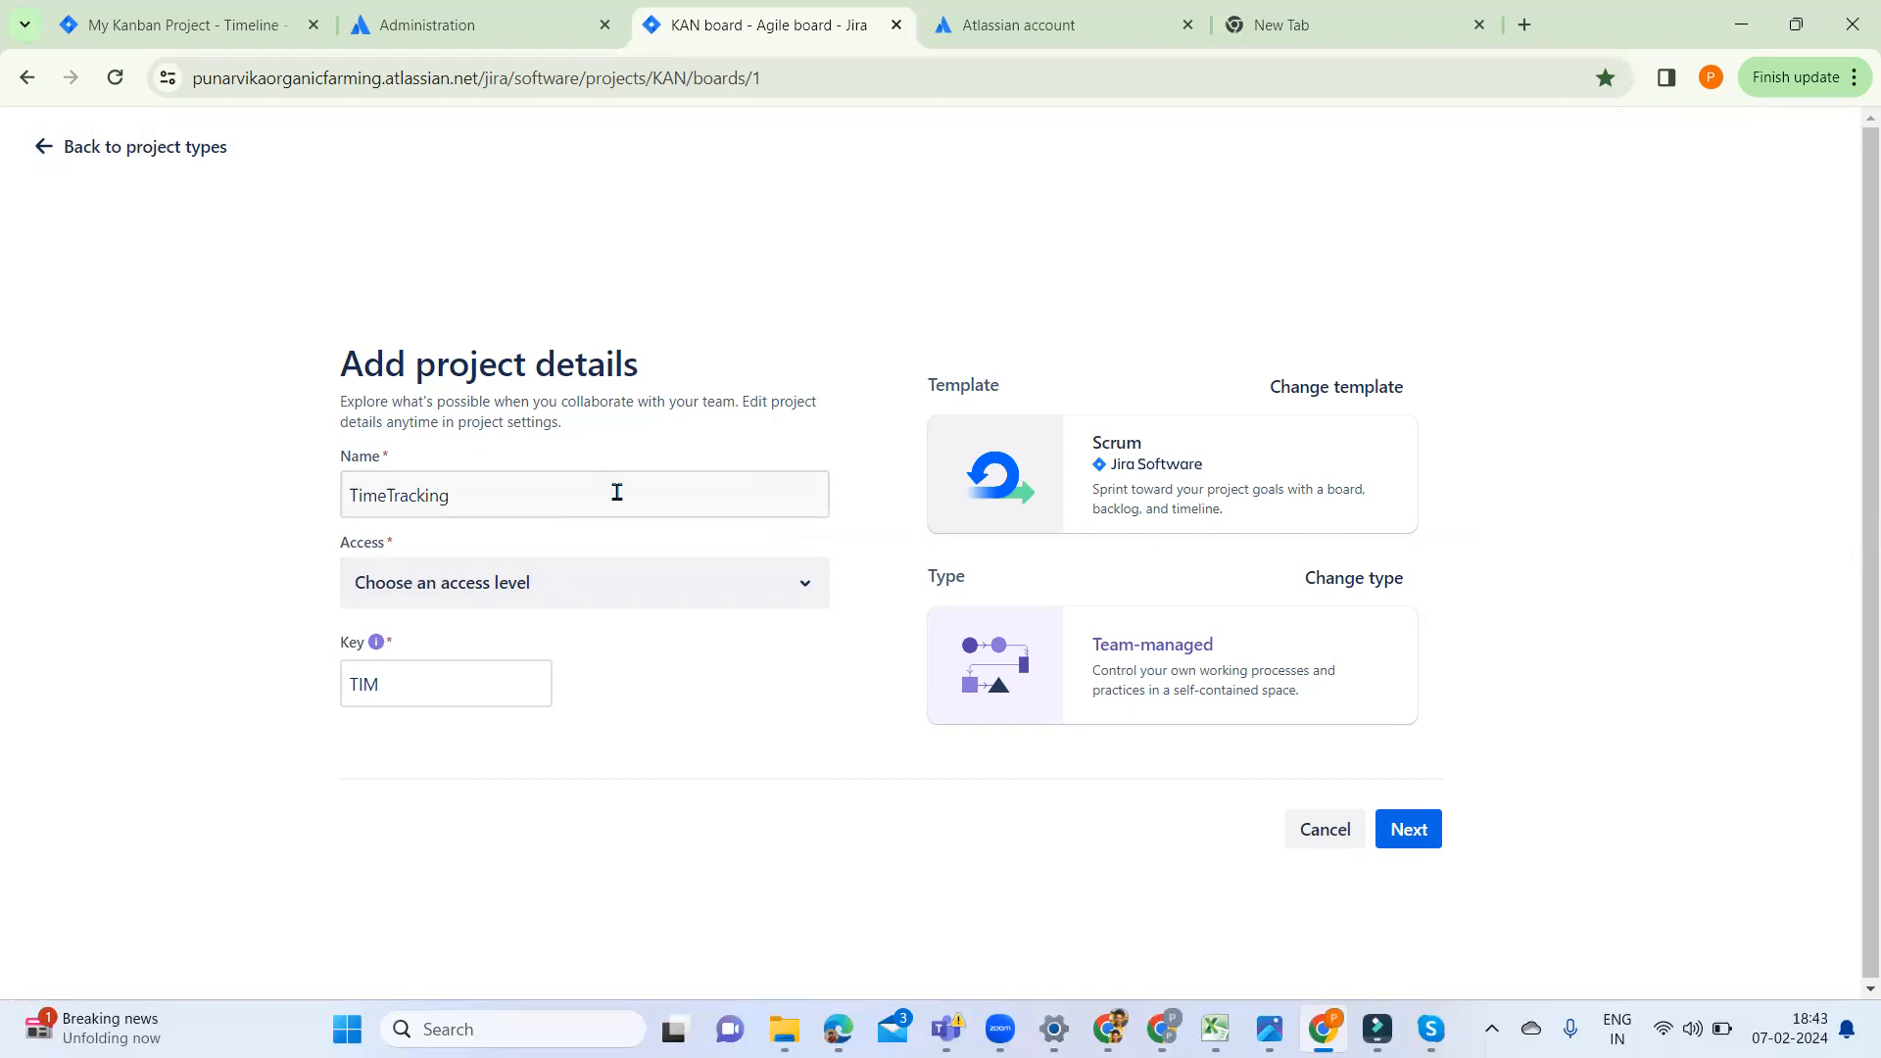
left_click(550, 594)
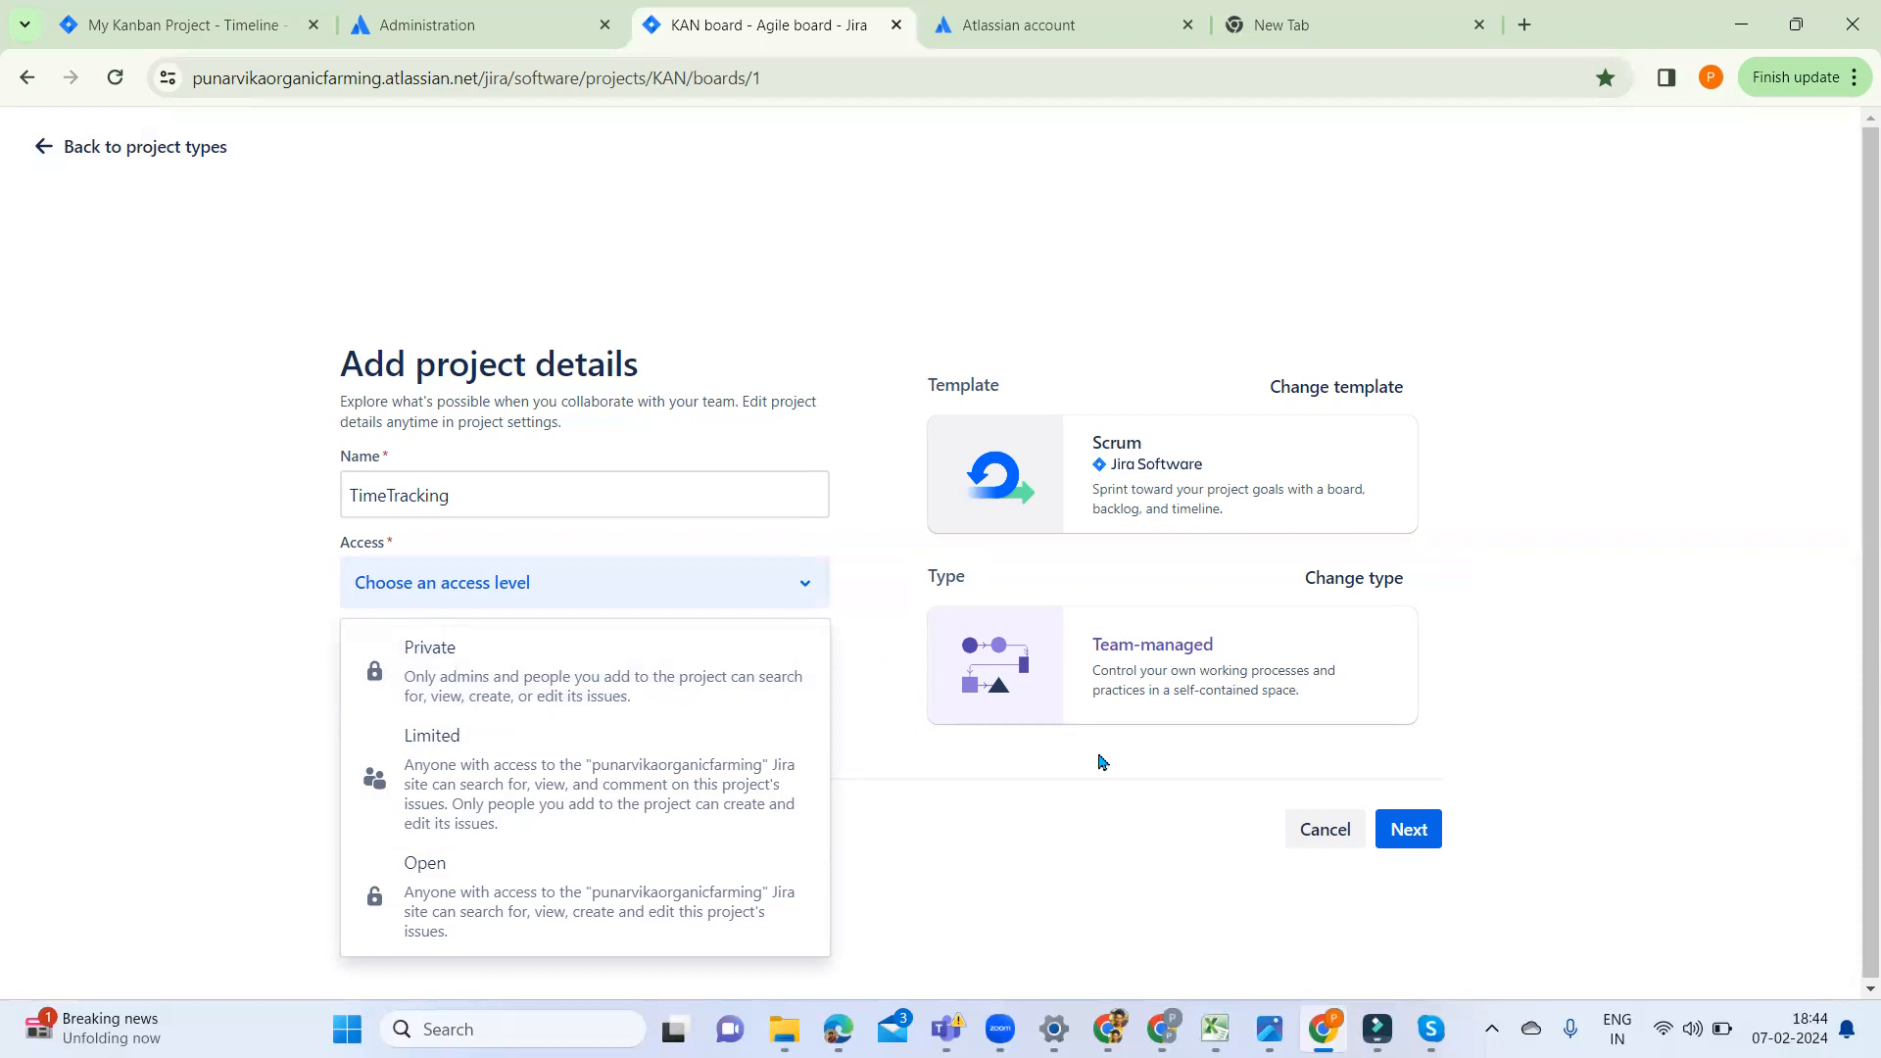
left_click(1031, 817)
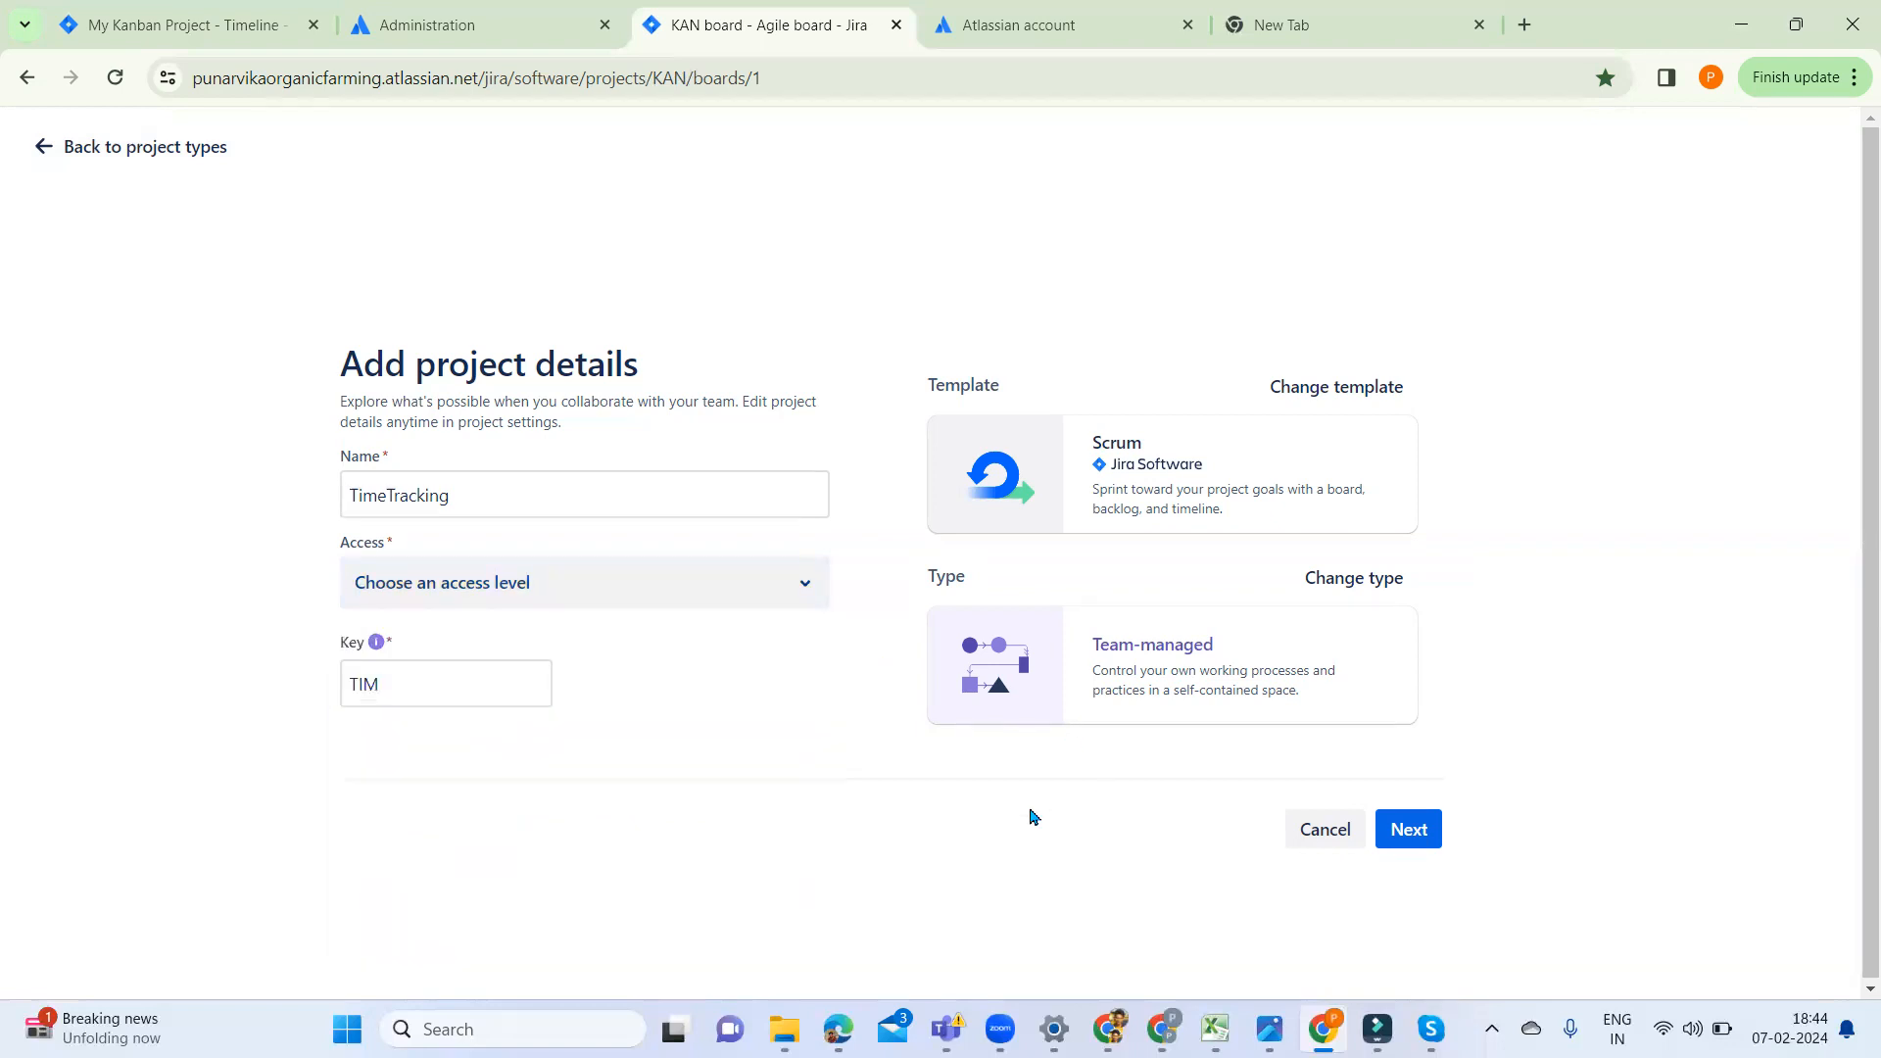
Correct the project name to Time Tracking, with a space between the two words
left_click(391, 496)
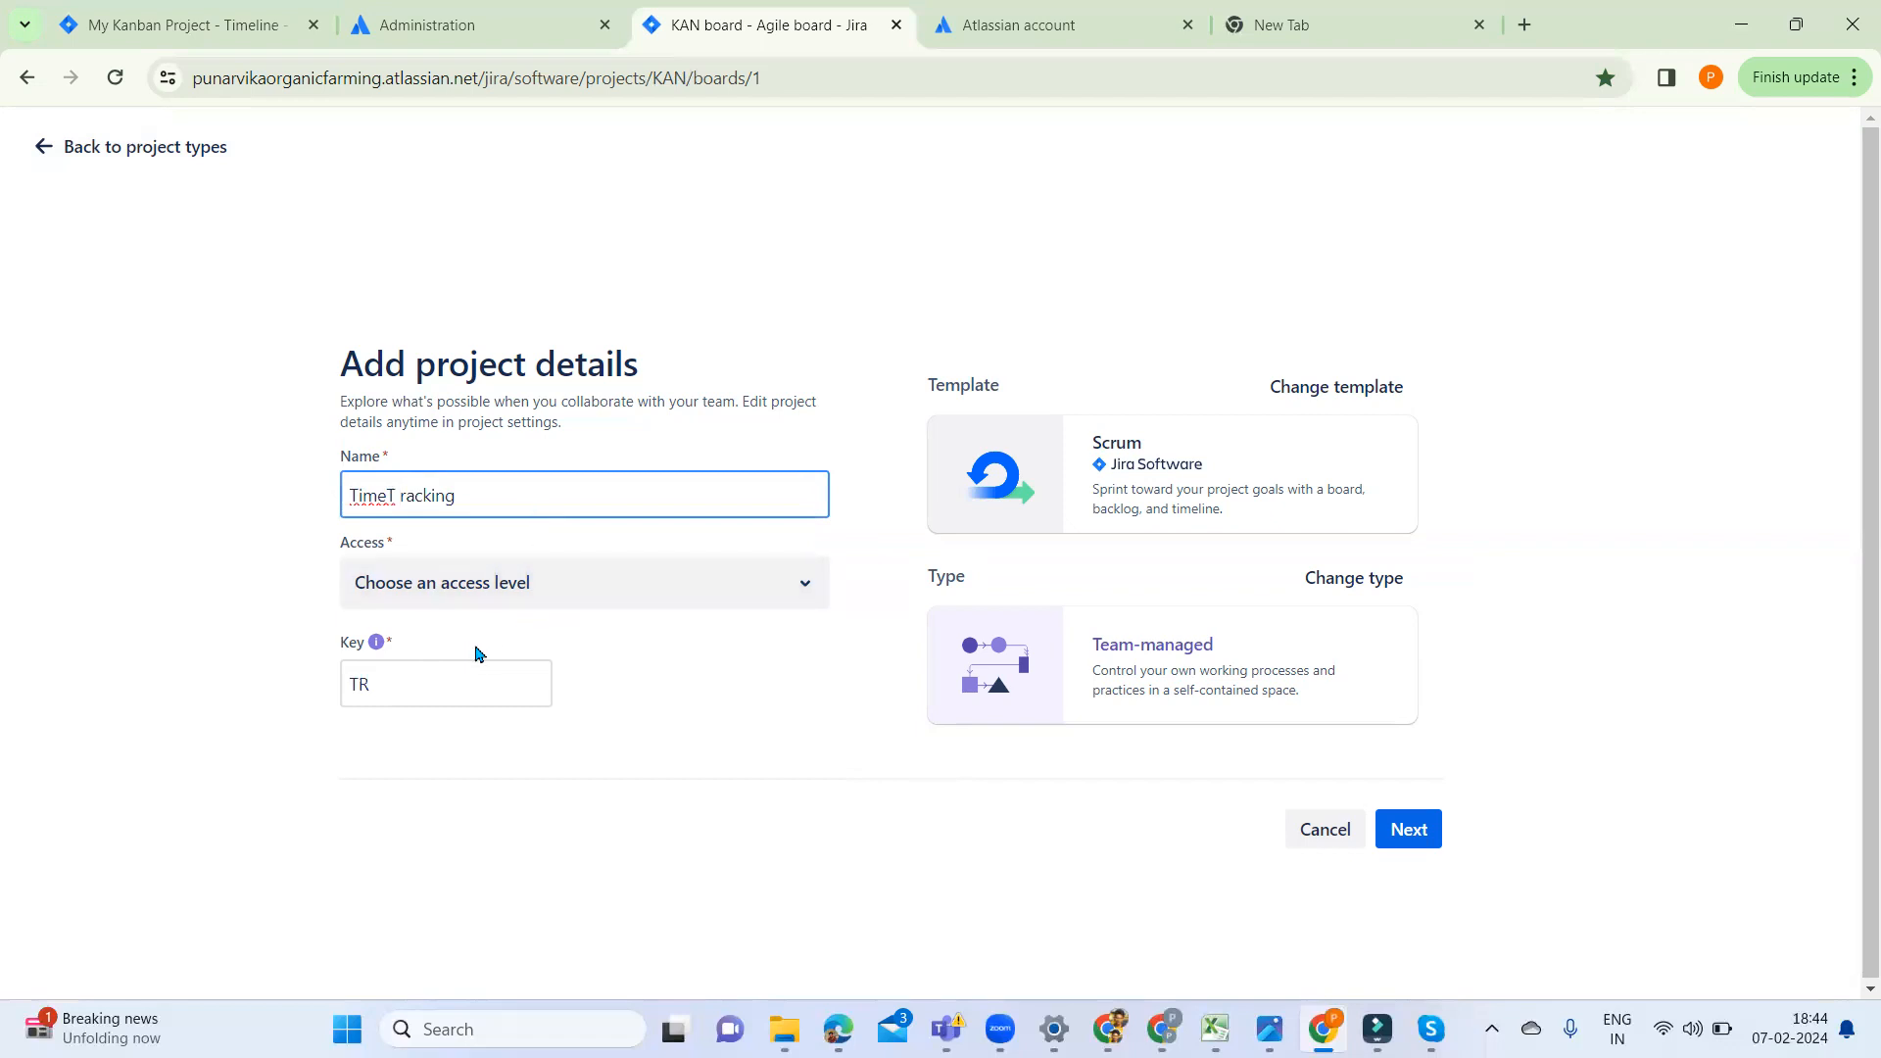
key("BackSpace")
key("BackSpace")
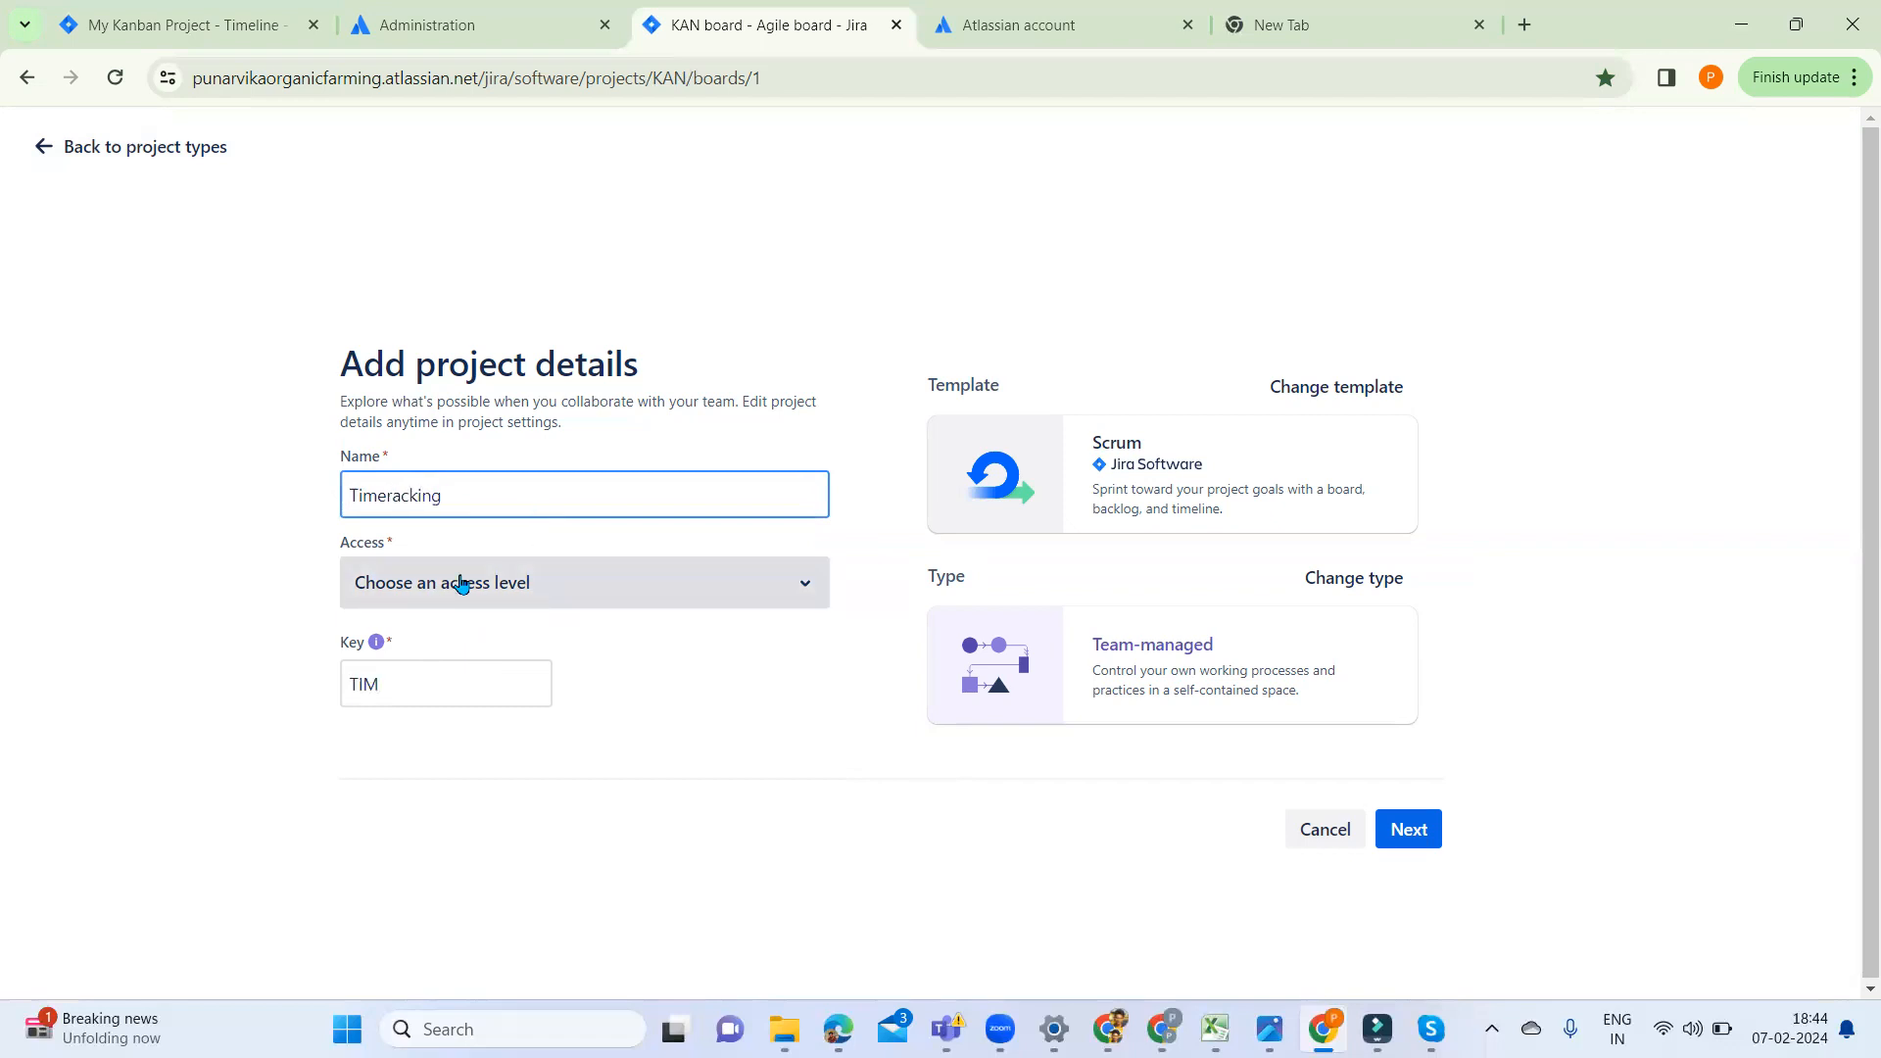
type("T")
left_click(709, 749)
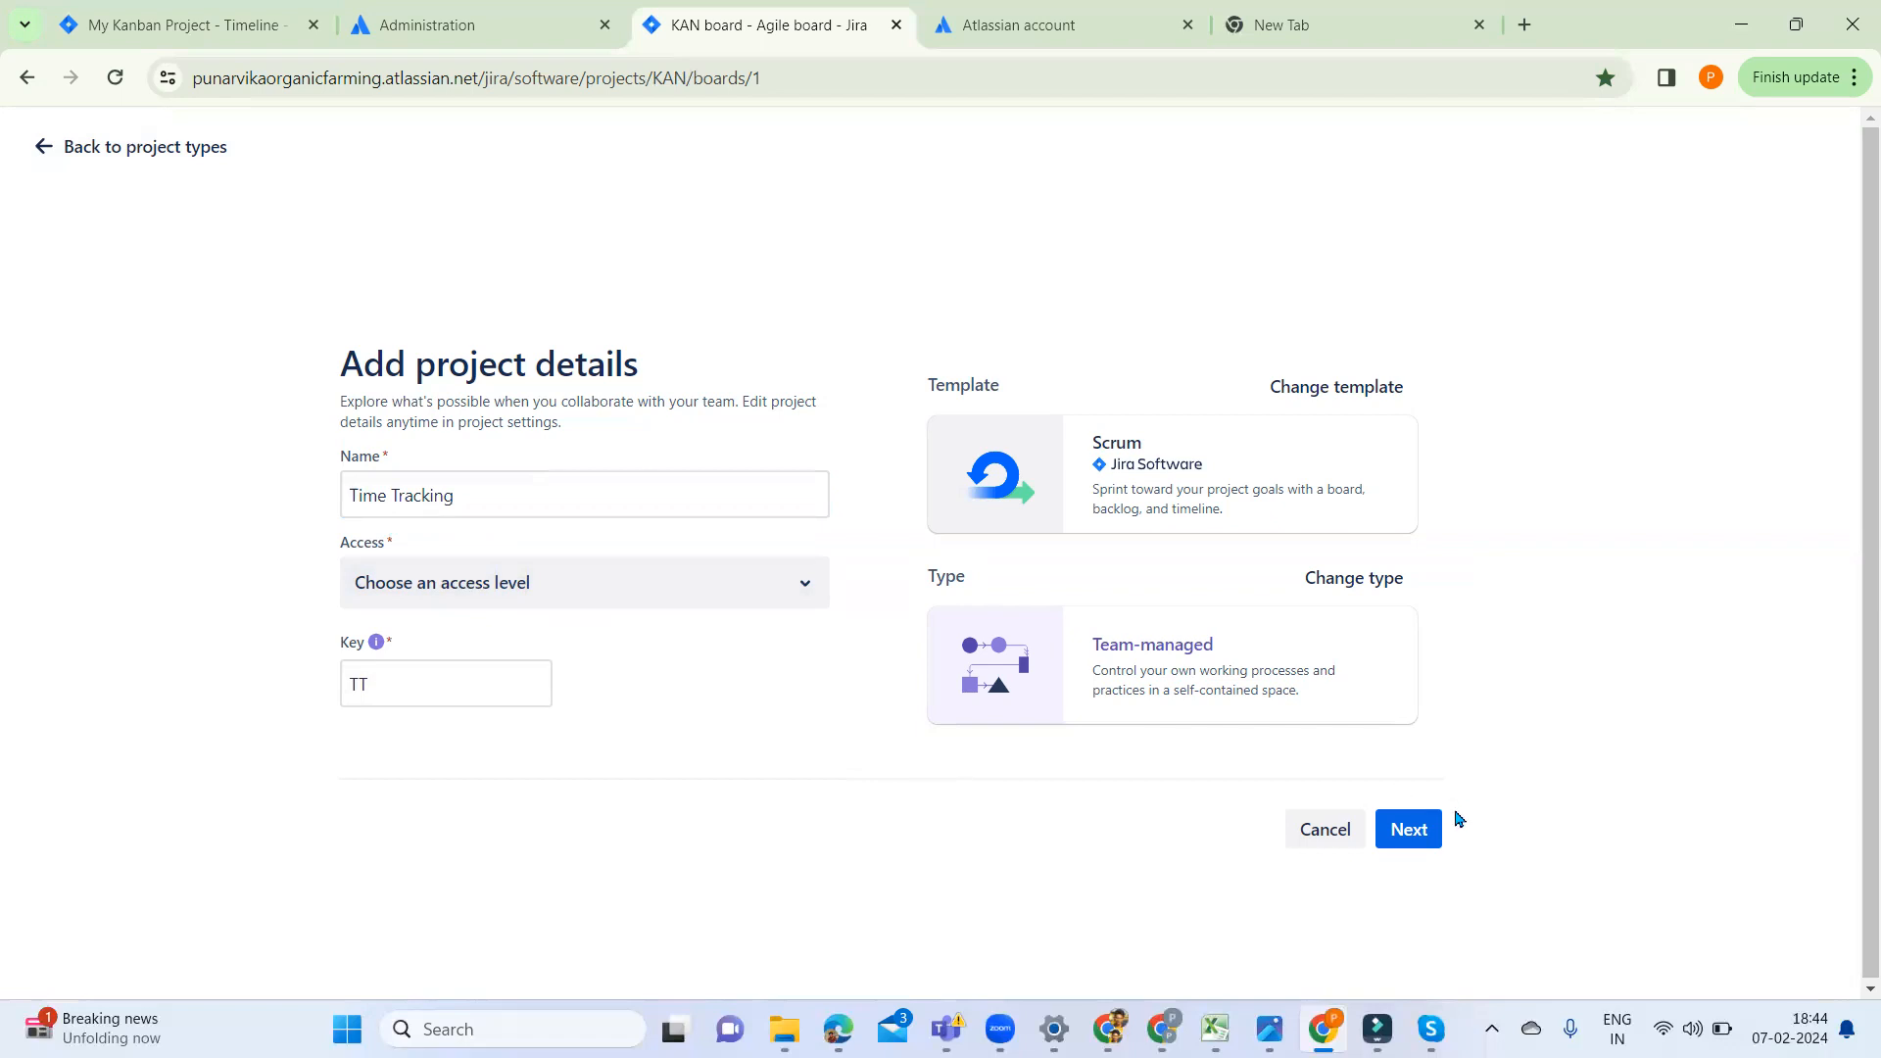
Set the project's access level to Limited and create the team-managed Scrum project
left_click(1429, 830)
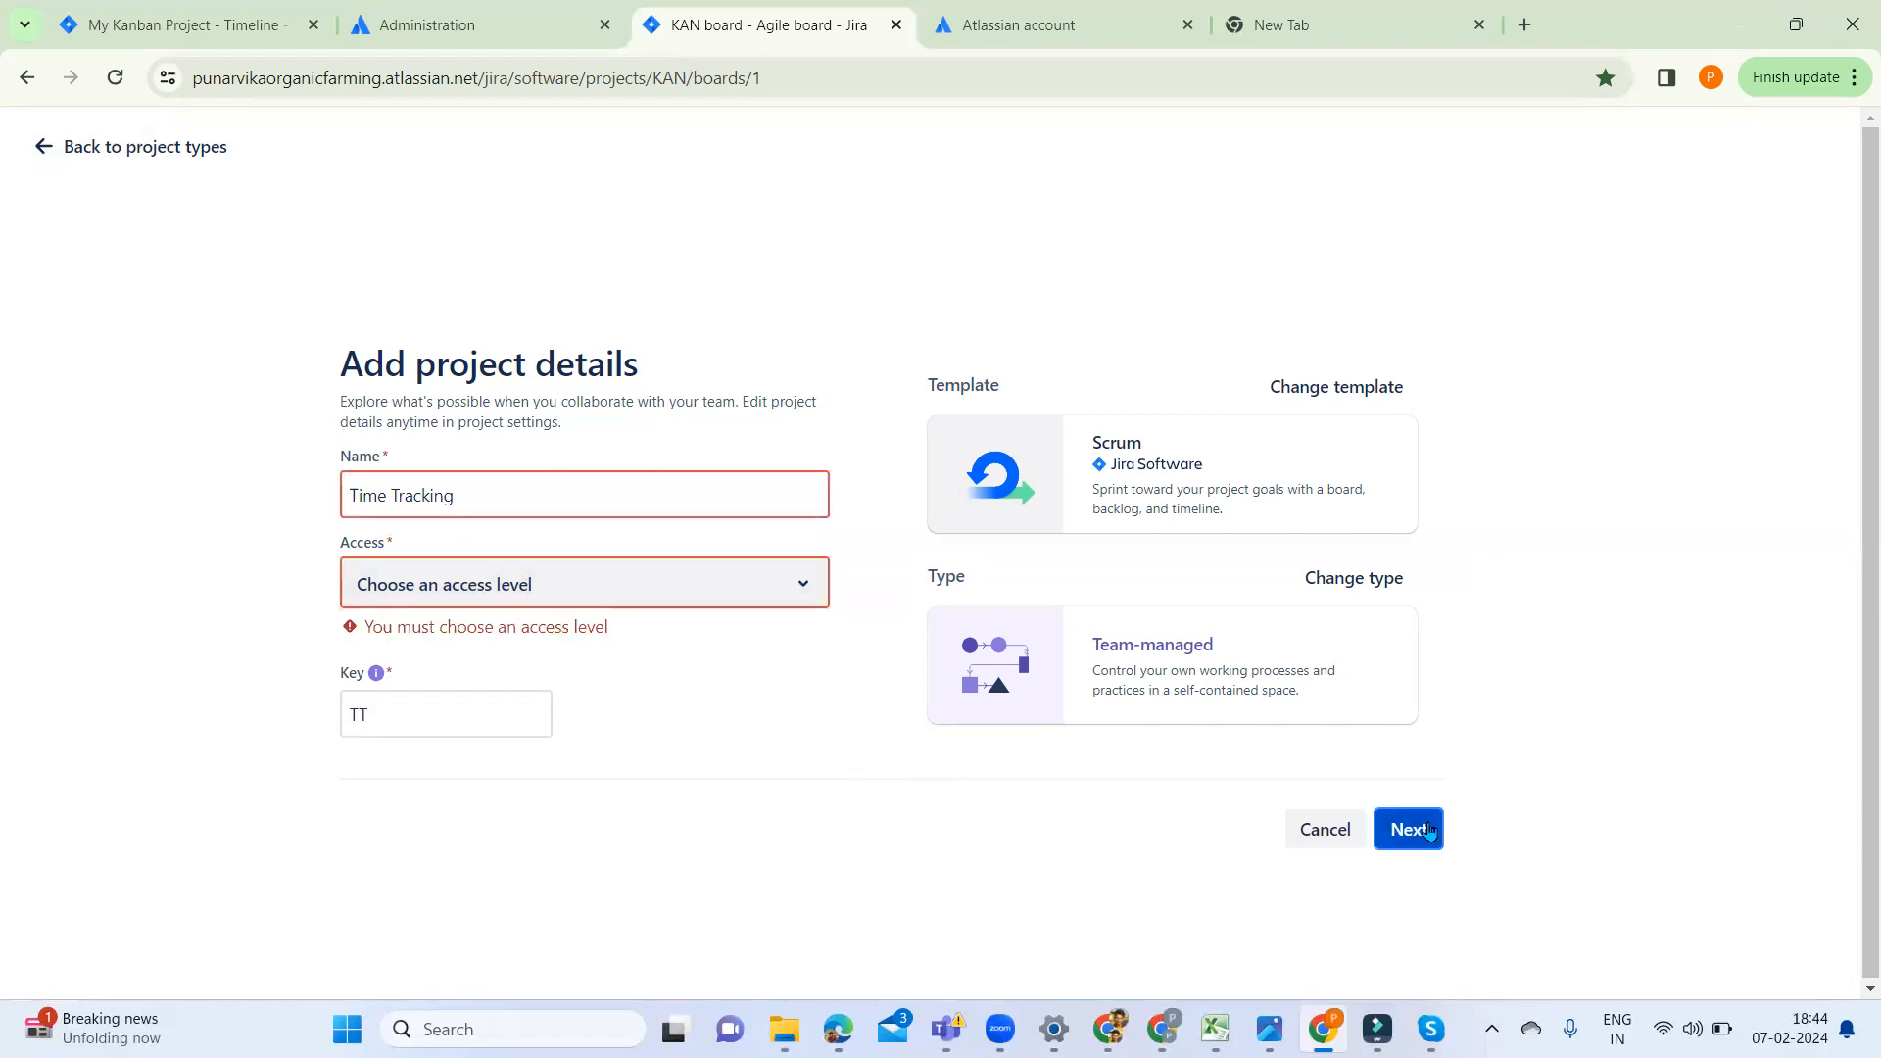
left_click(566, 588)
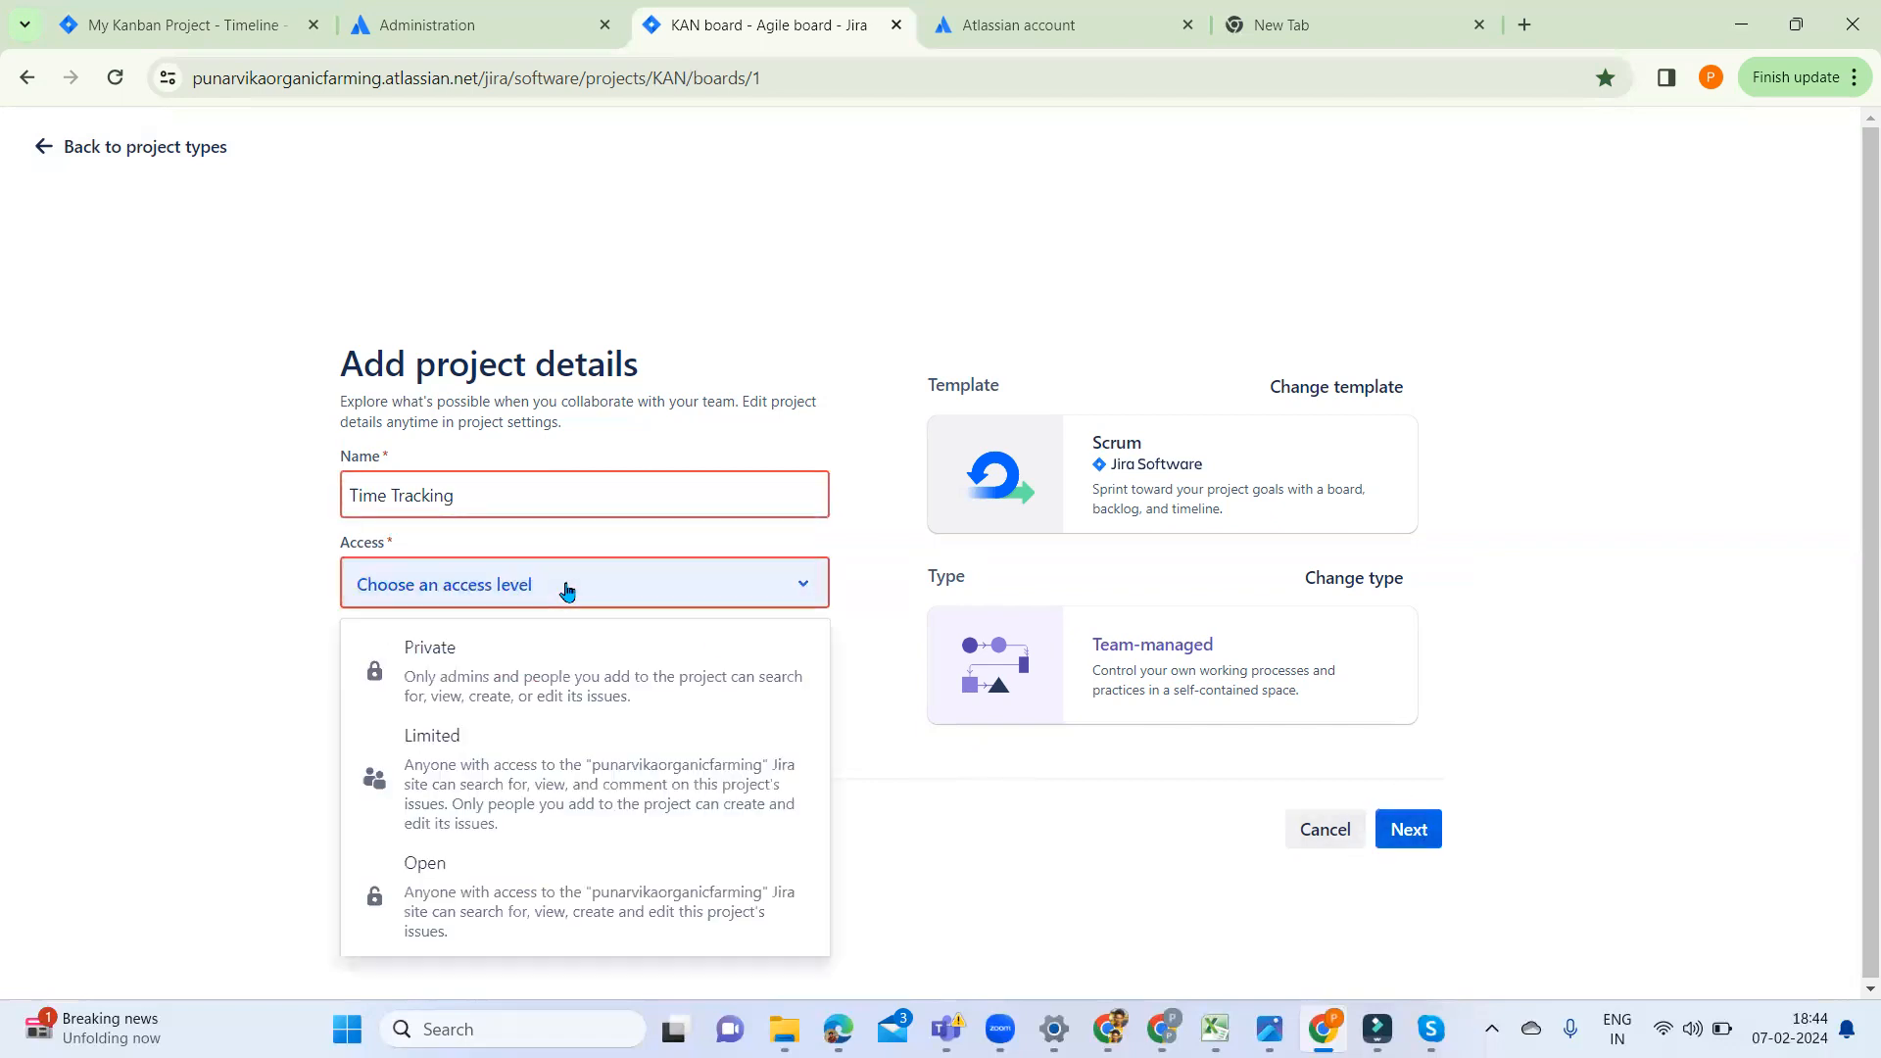
left_click(570, 785)
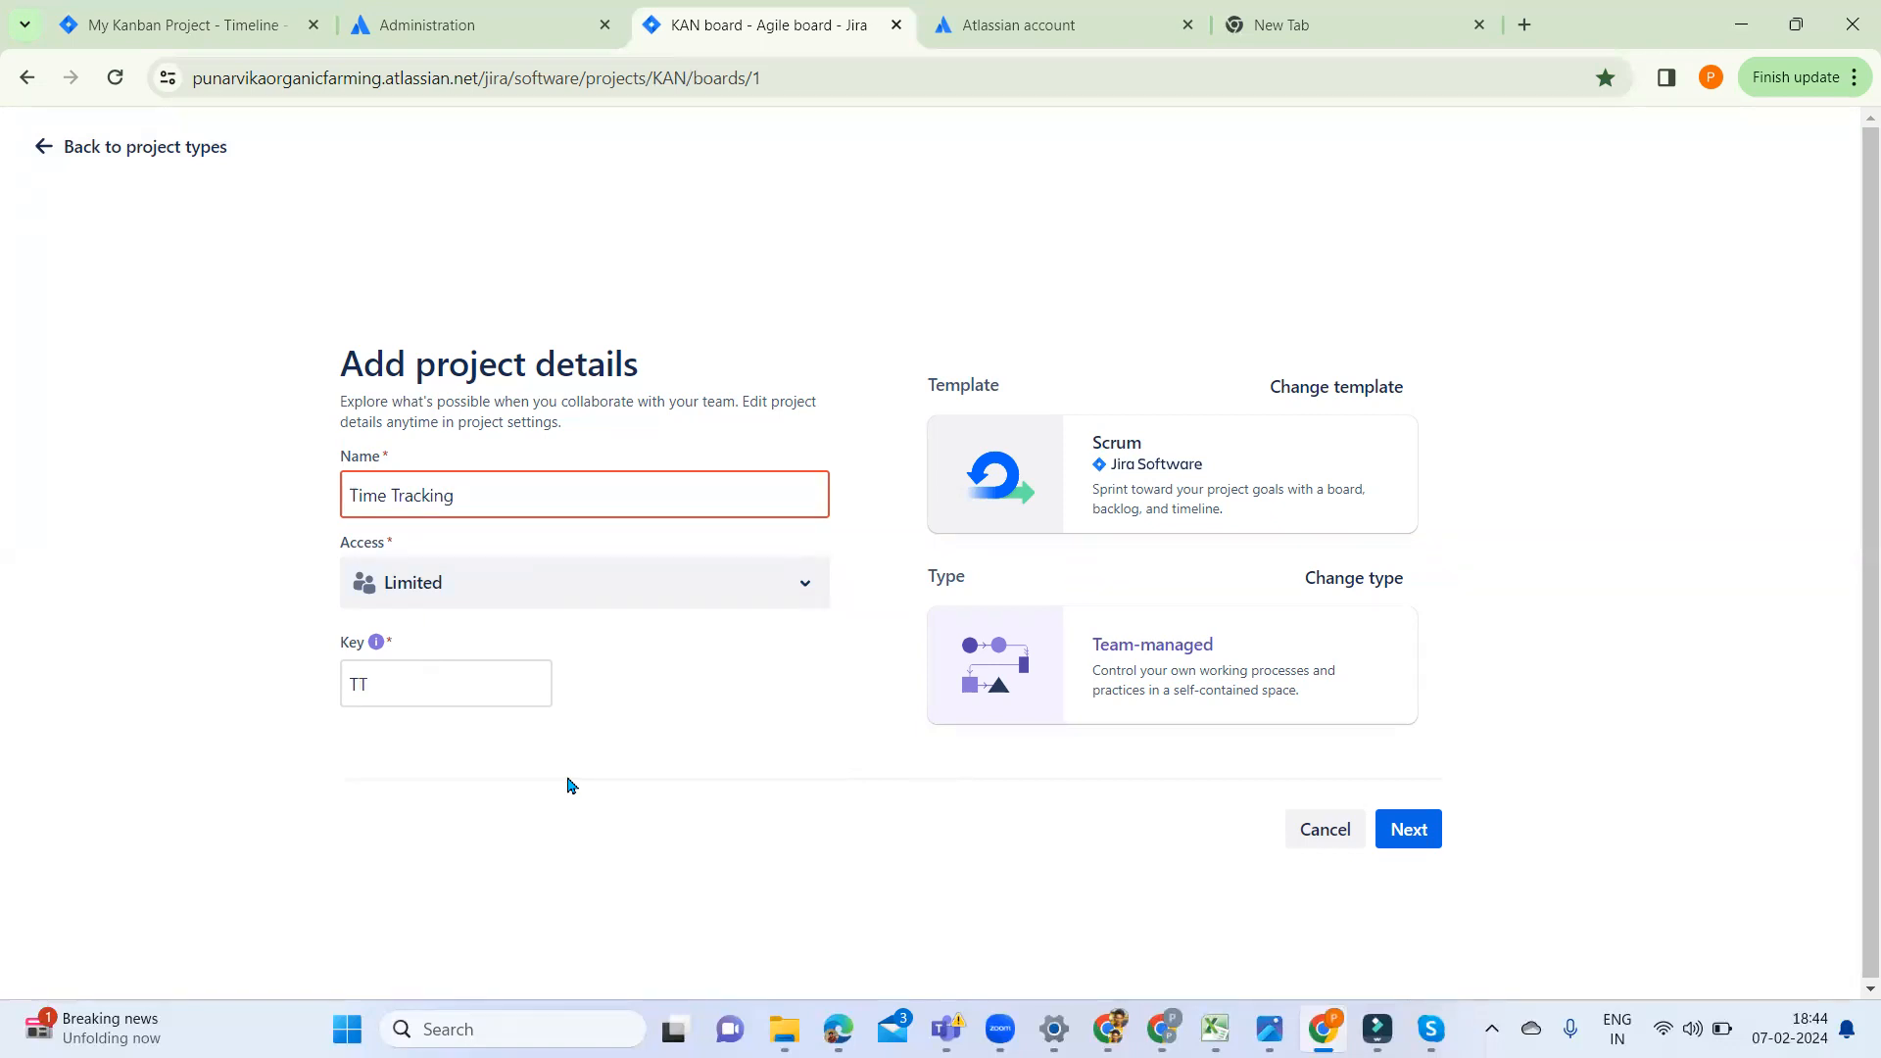
left_click(1426, 829)
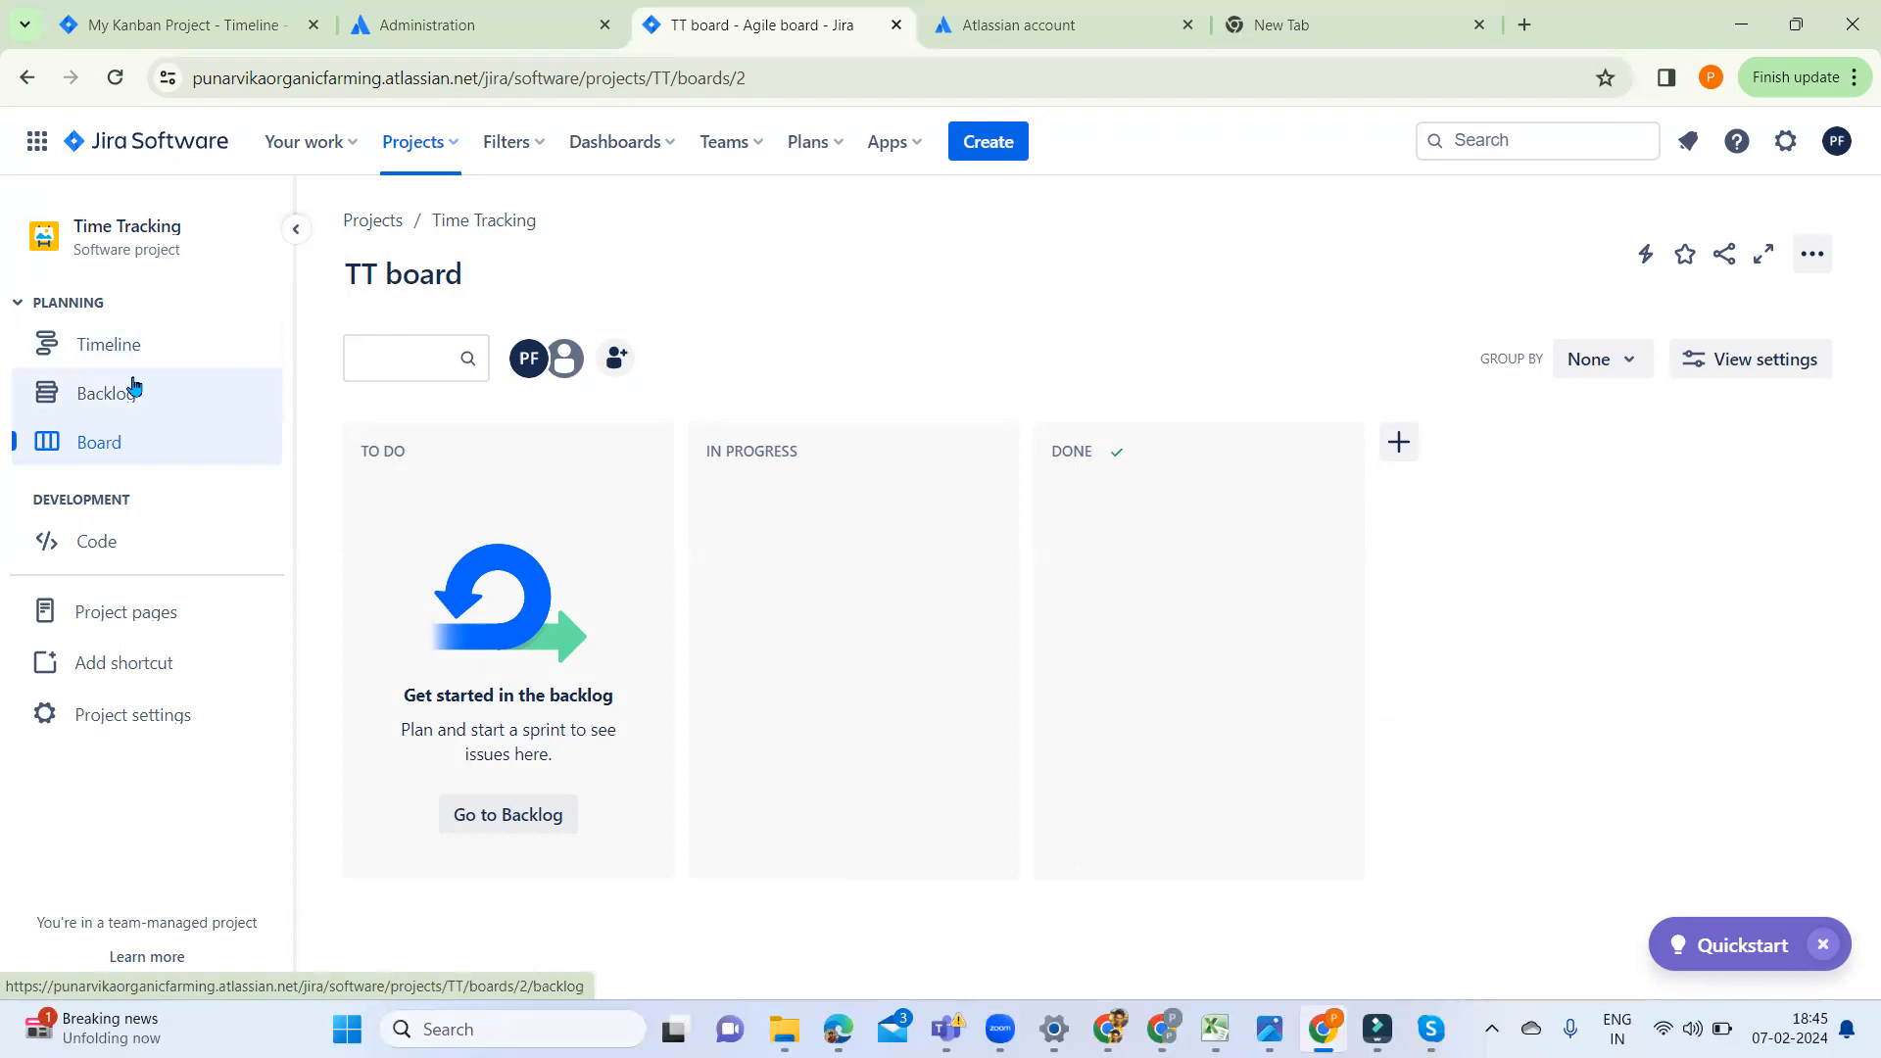
Open the backlog of the Time Tracking project
left_click(133, 390)
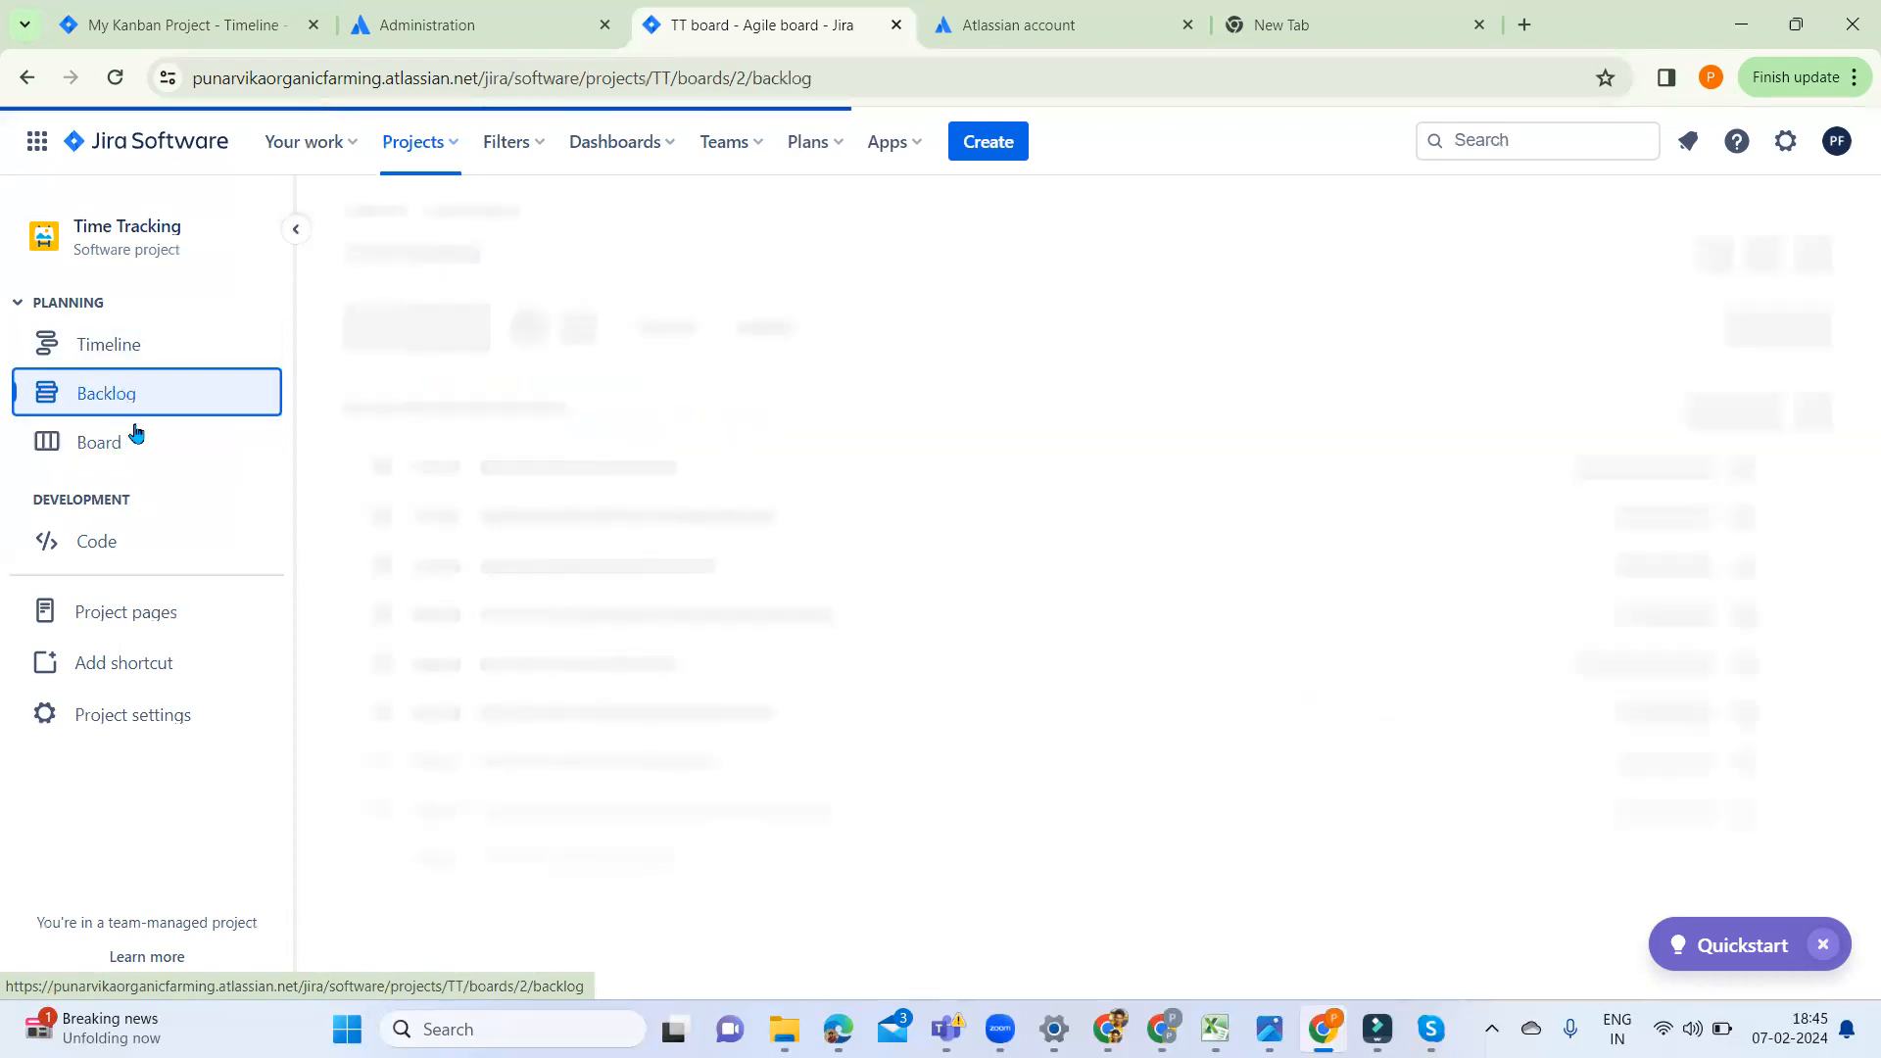
left_click(137, 439)
left_click(137, 409)
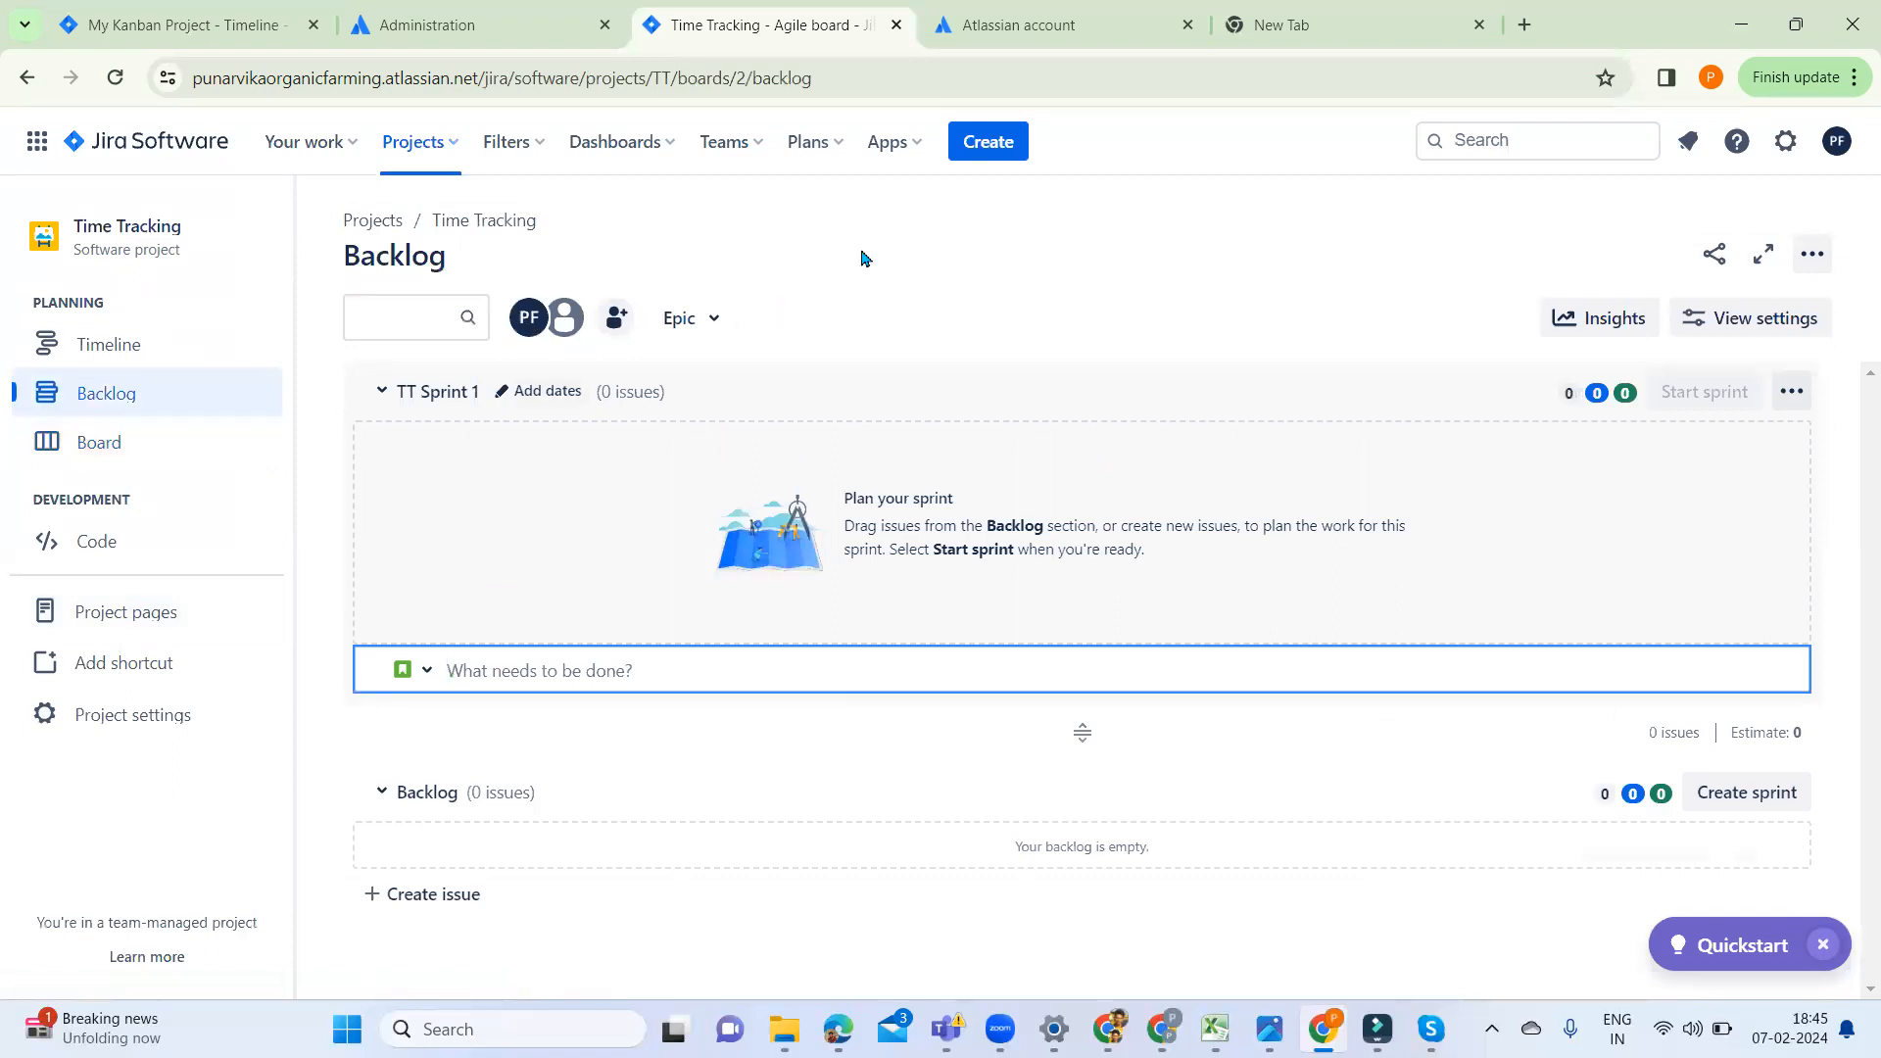
Check the recent projects and open the full list of all projects on the site
left_click(453, 145)
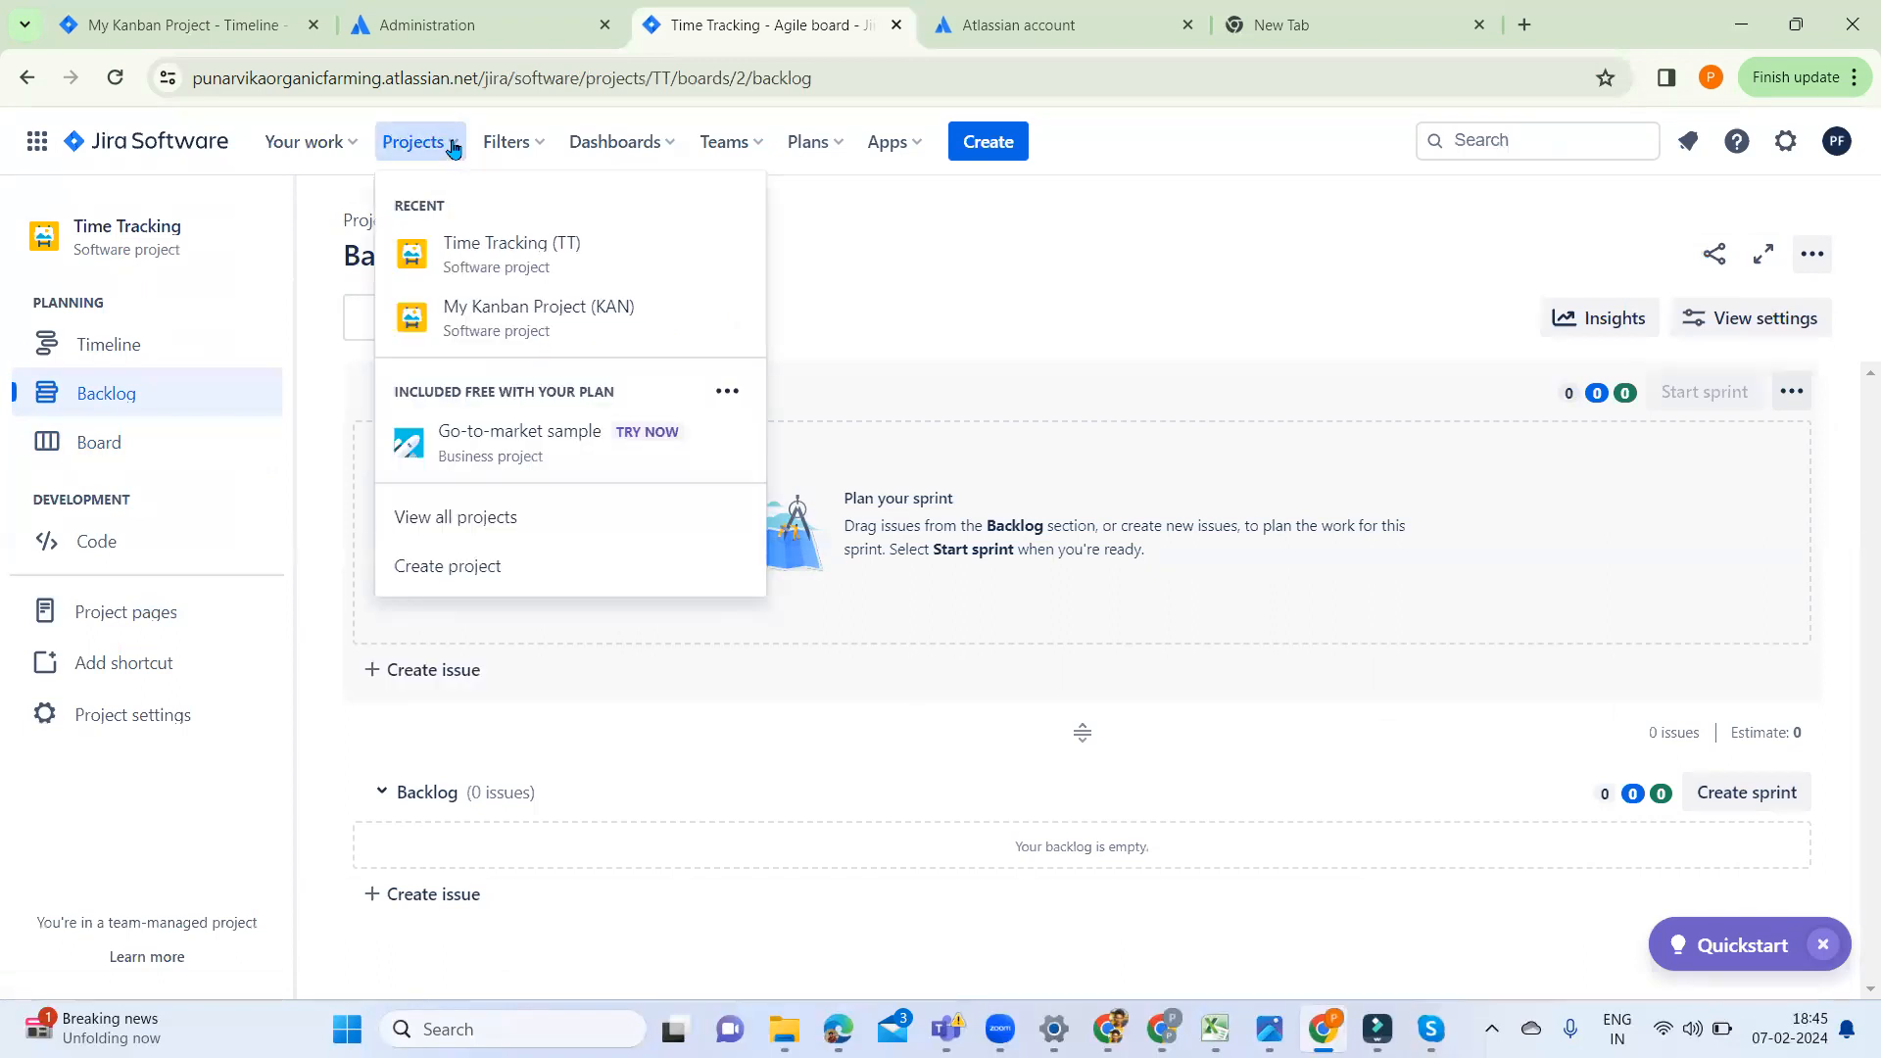
left_click(1055, 213)
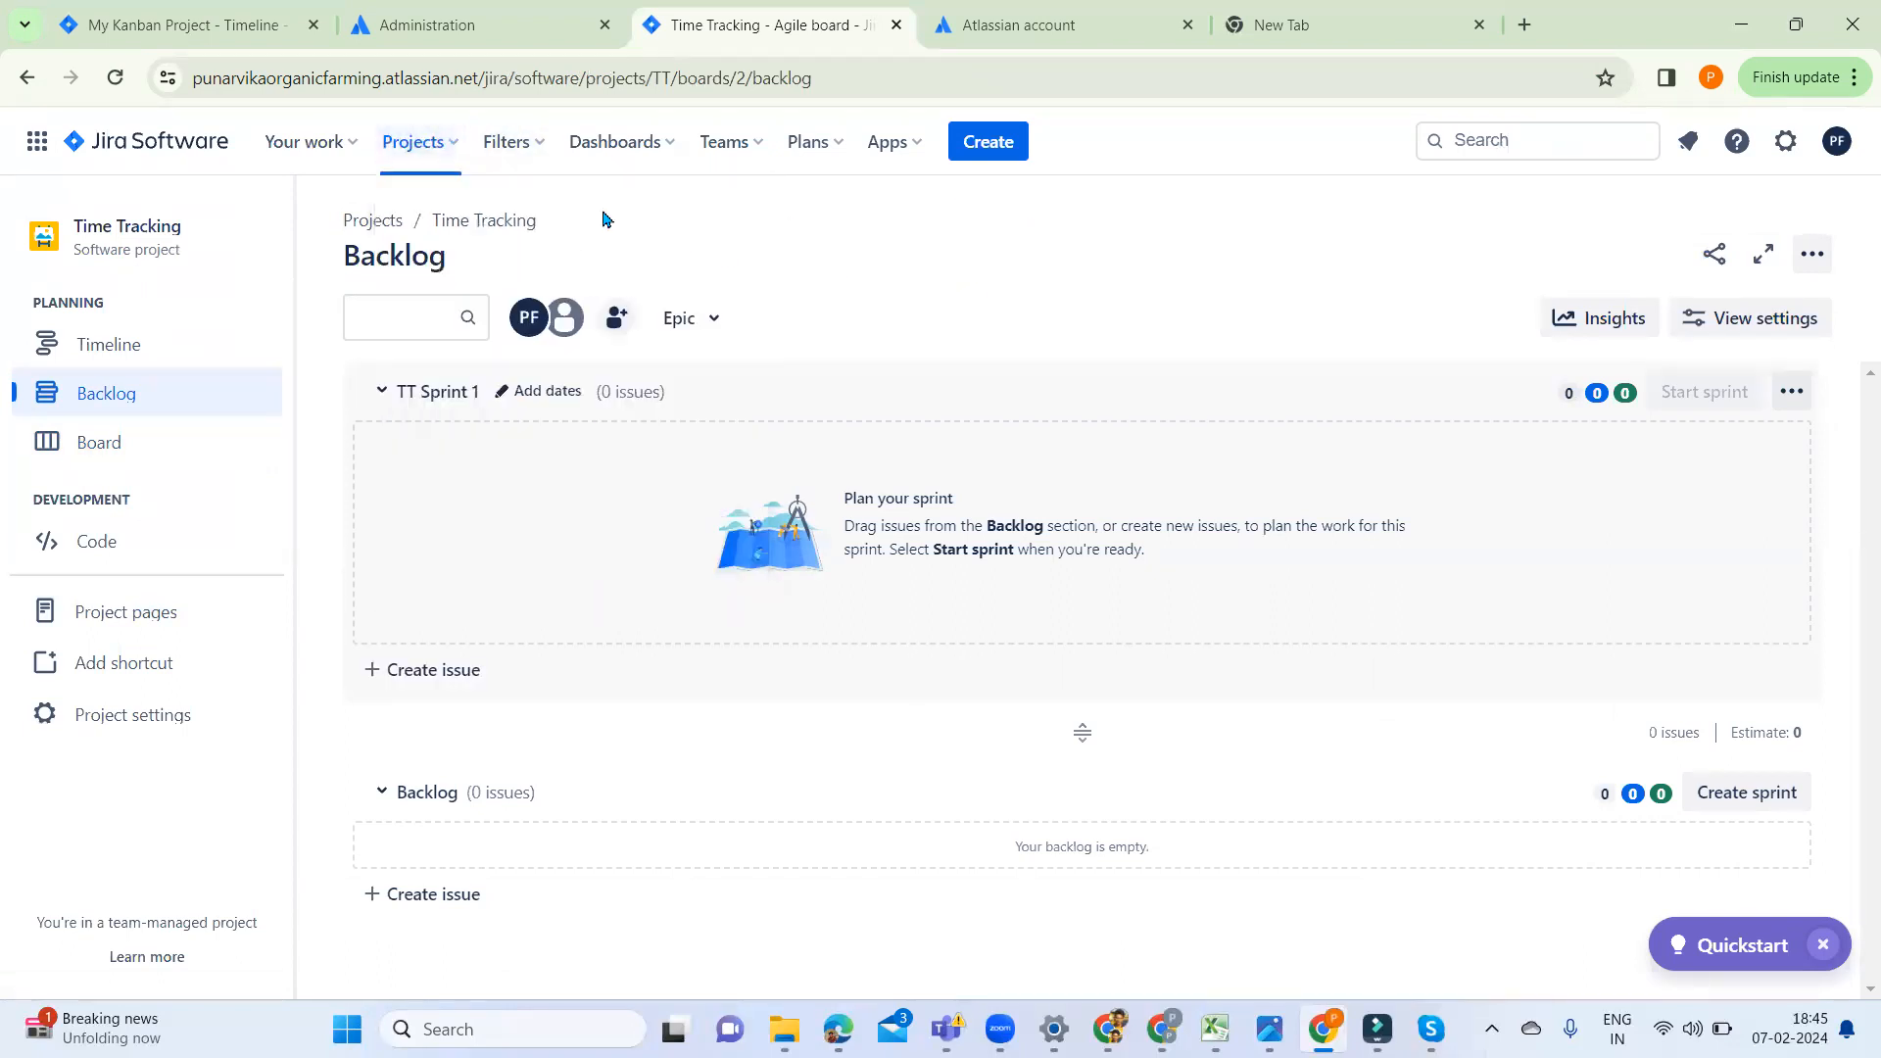
left_click(448, 149)
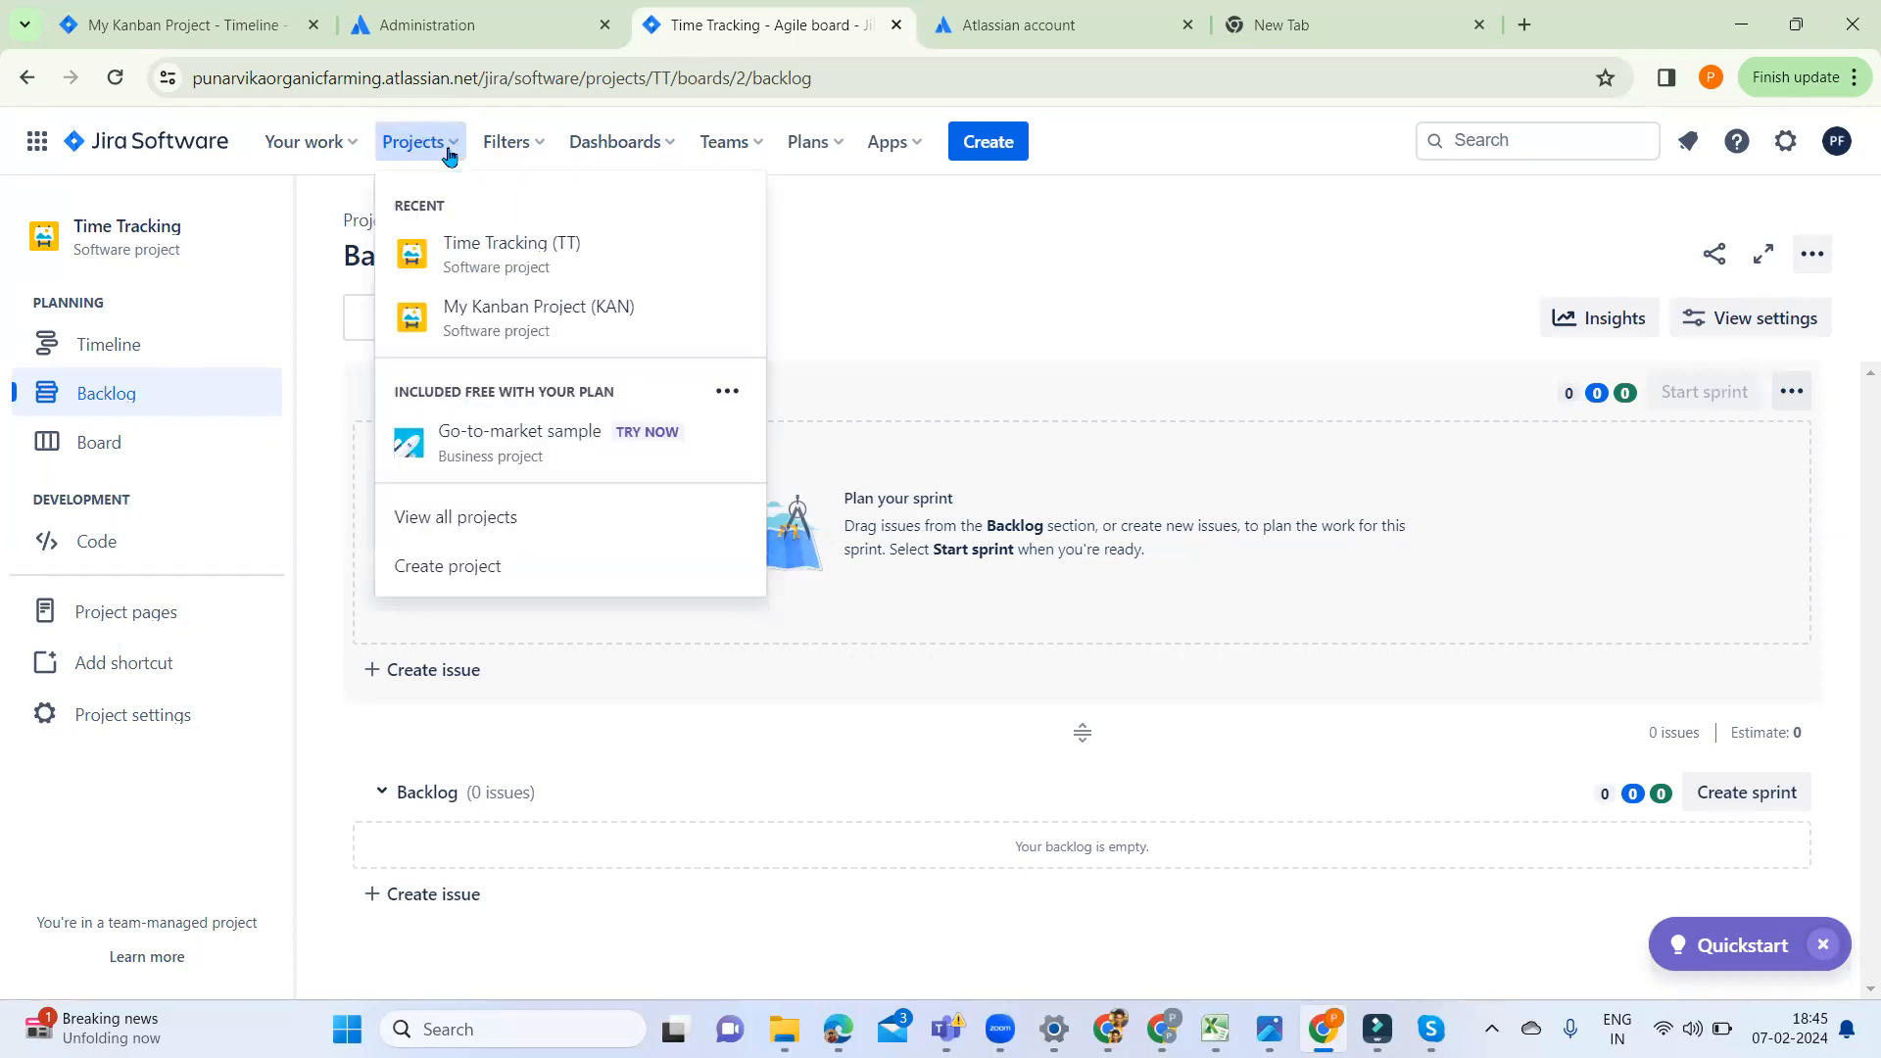
left_click(946, 274)
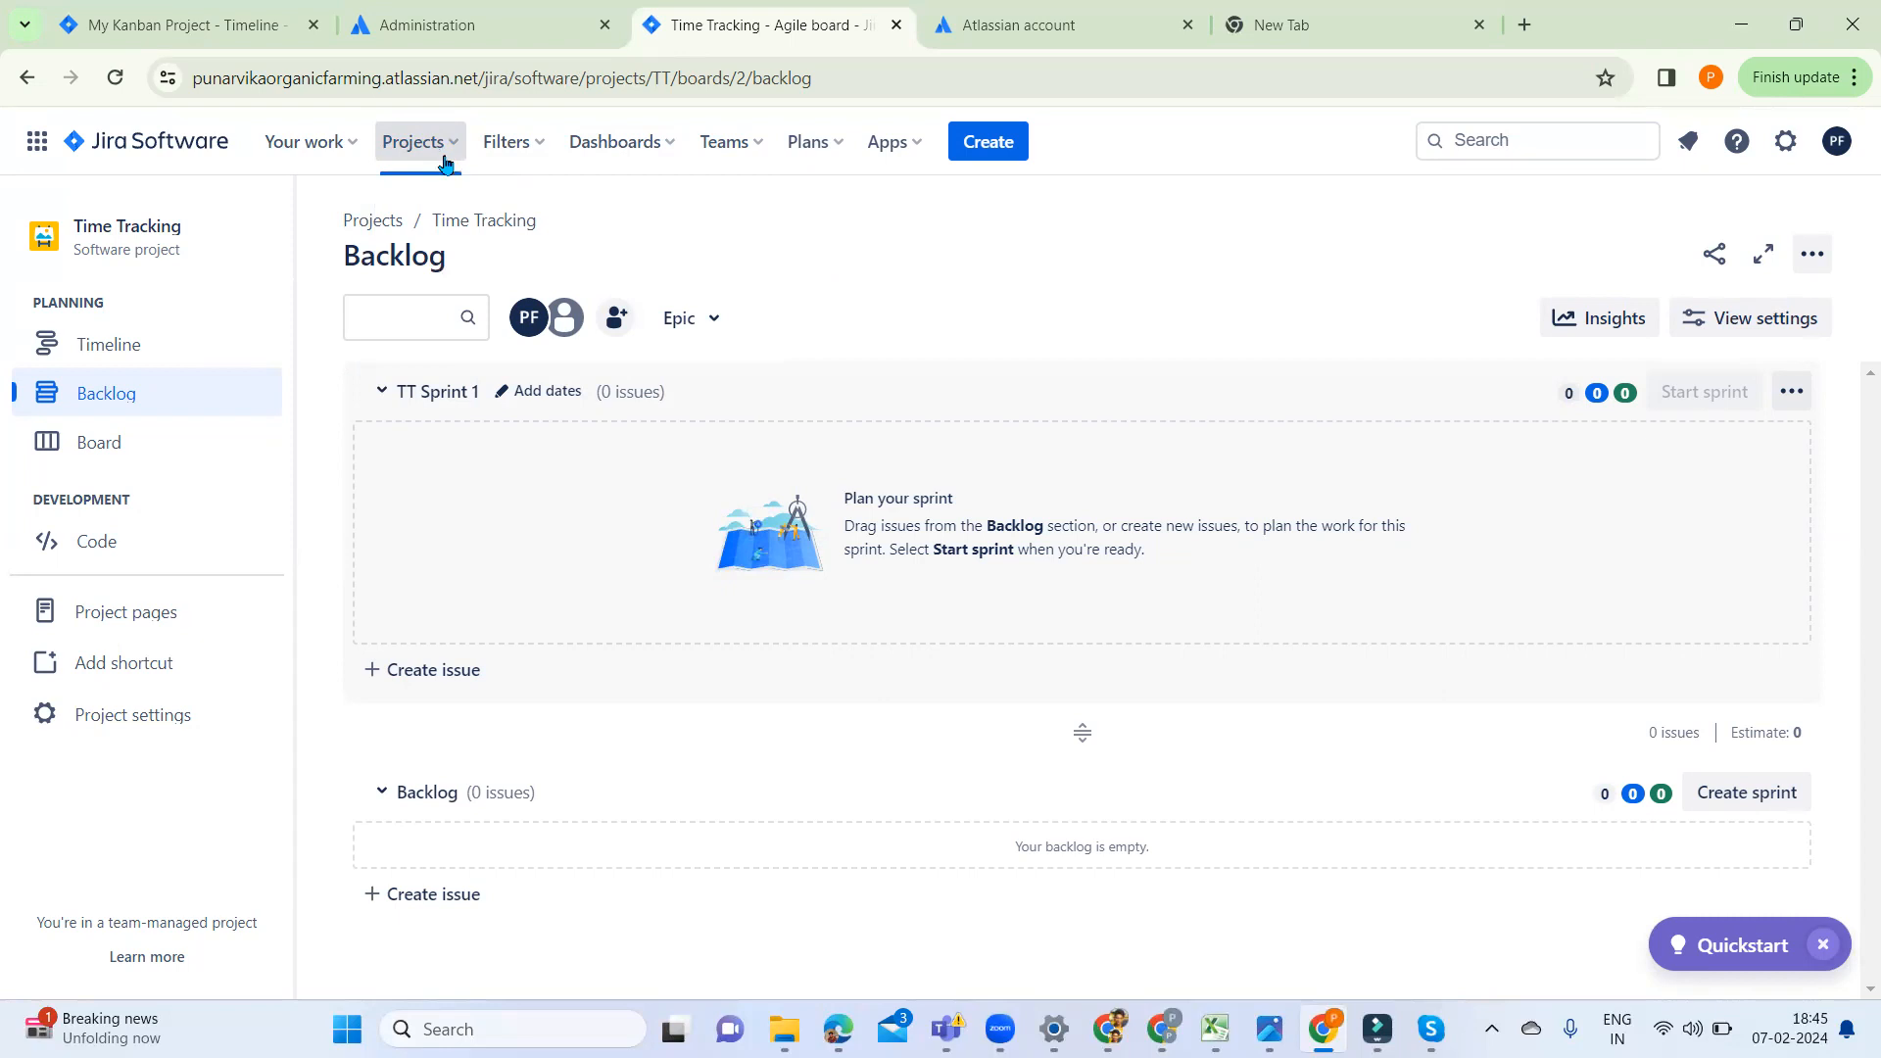
left_click(464, 161)
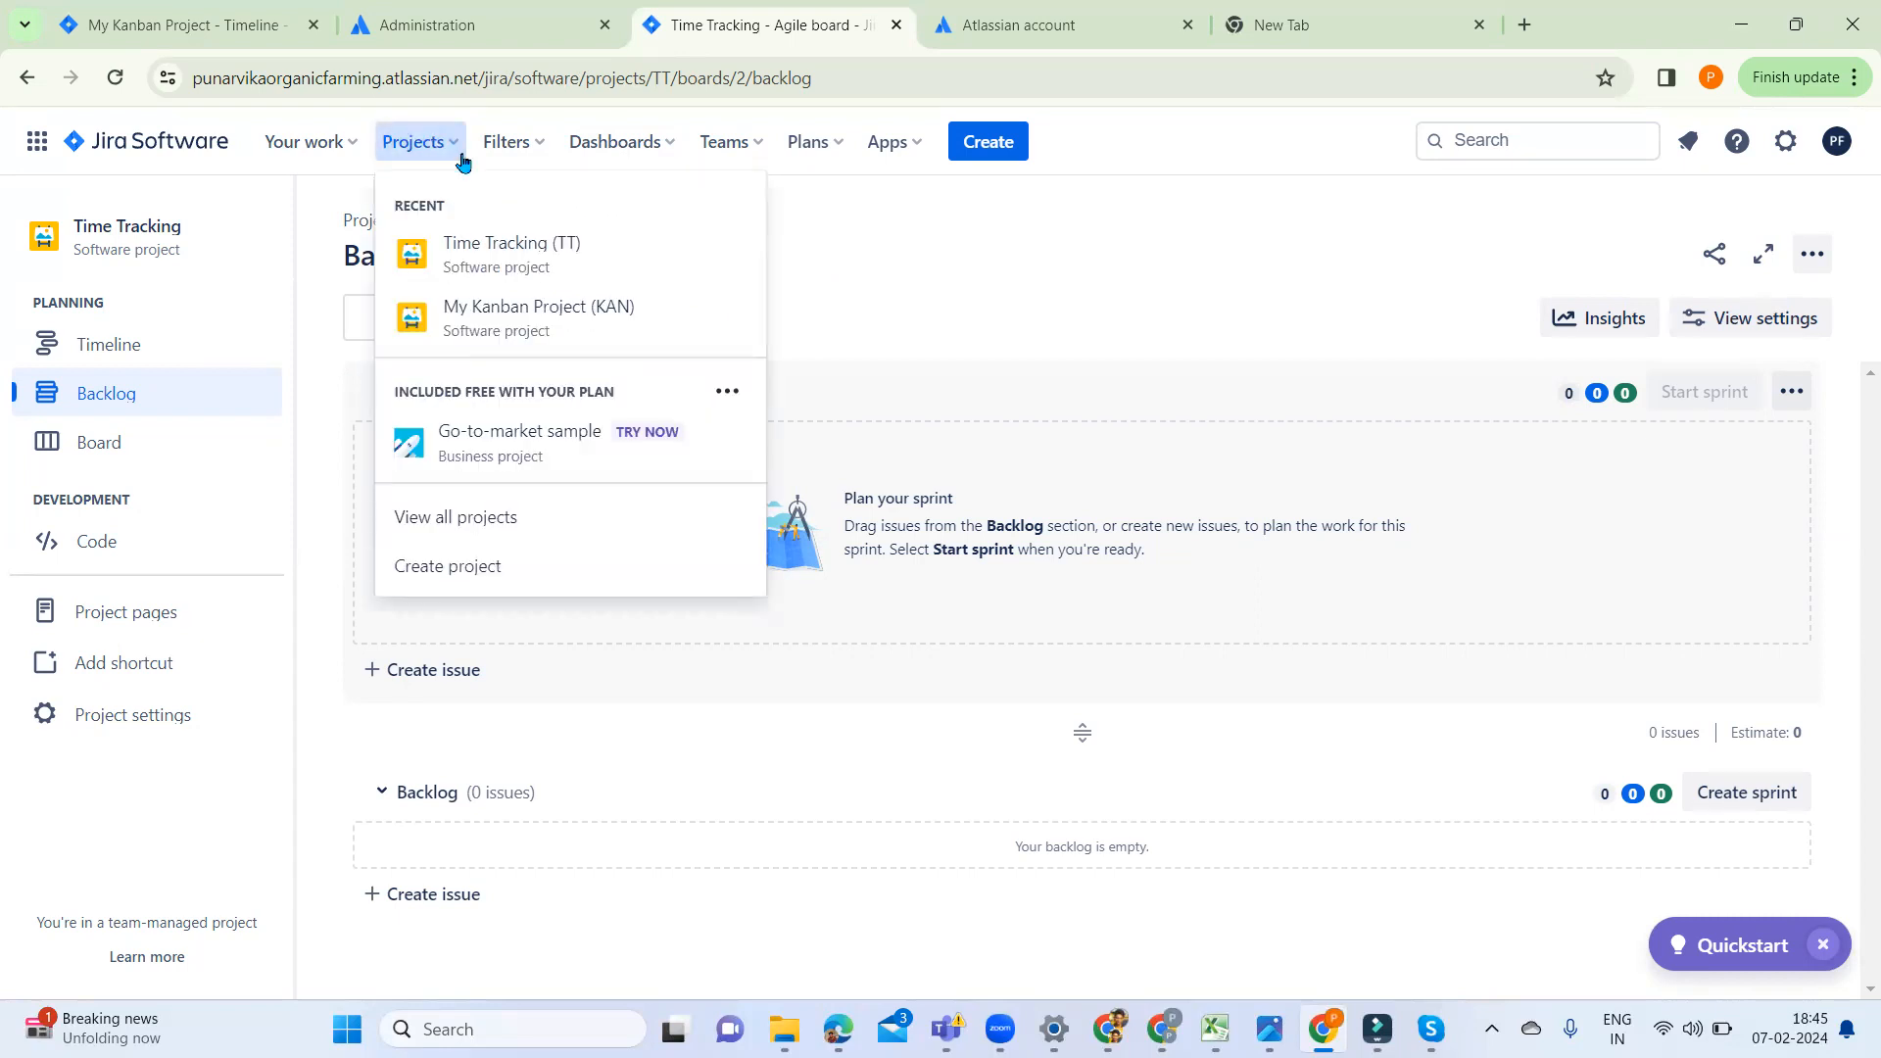
left_click(496, 521)
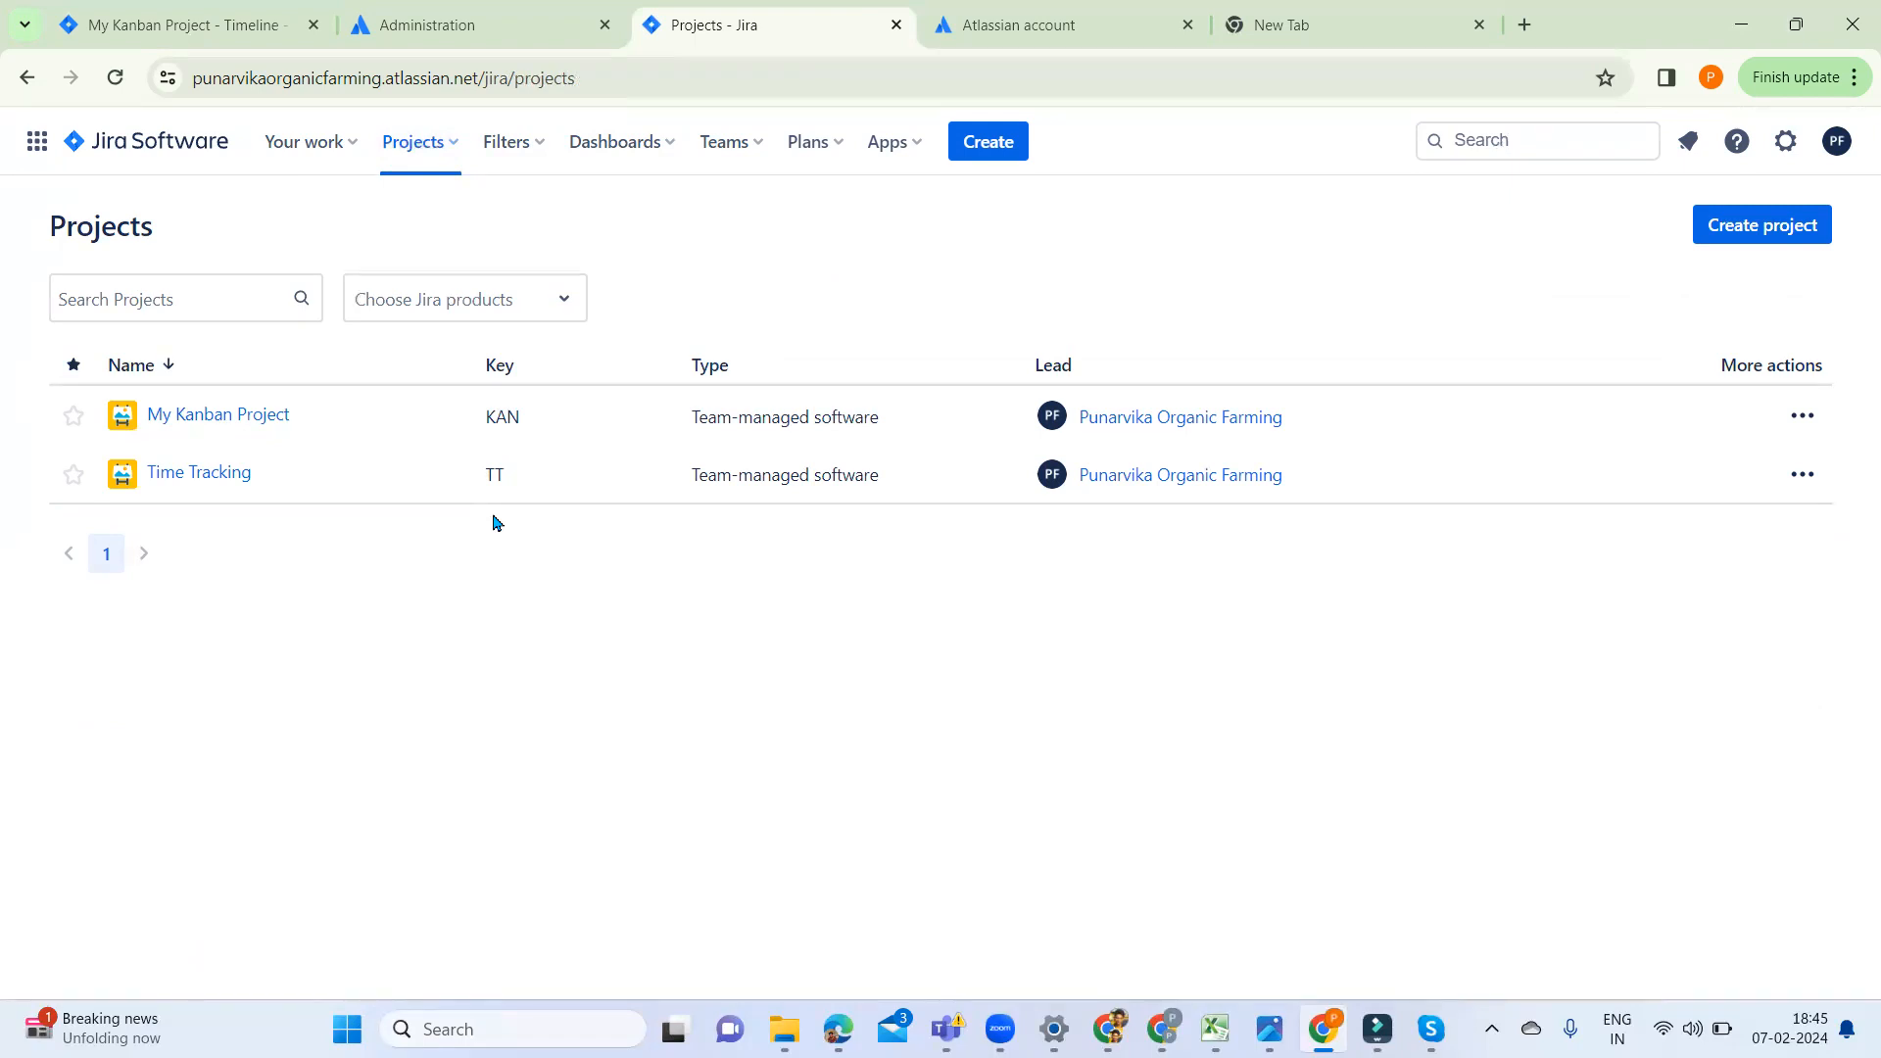
Start creating another project and browse the templates in the Software development category
left_click(448, 144)
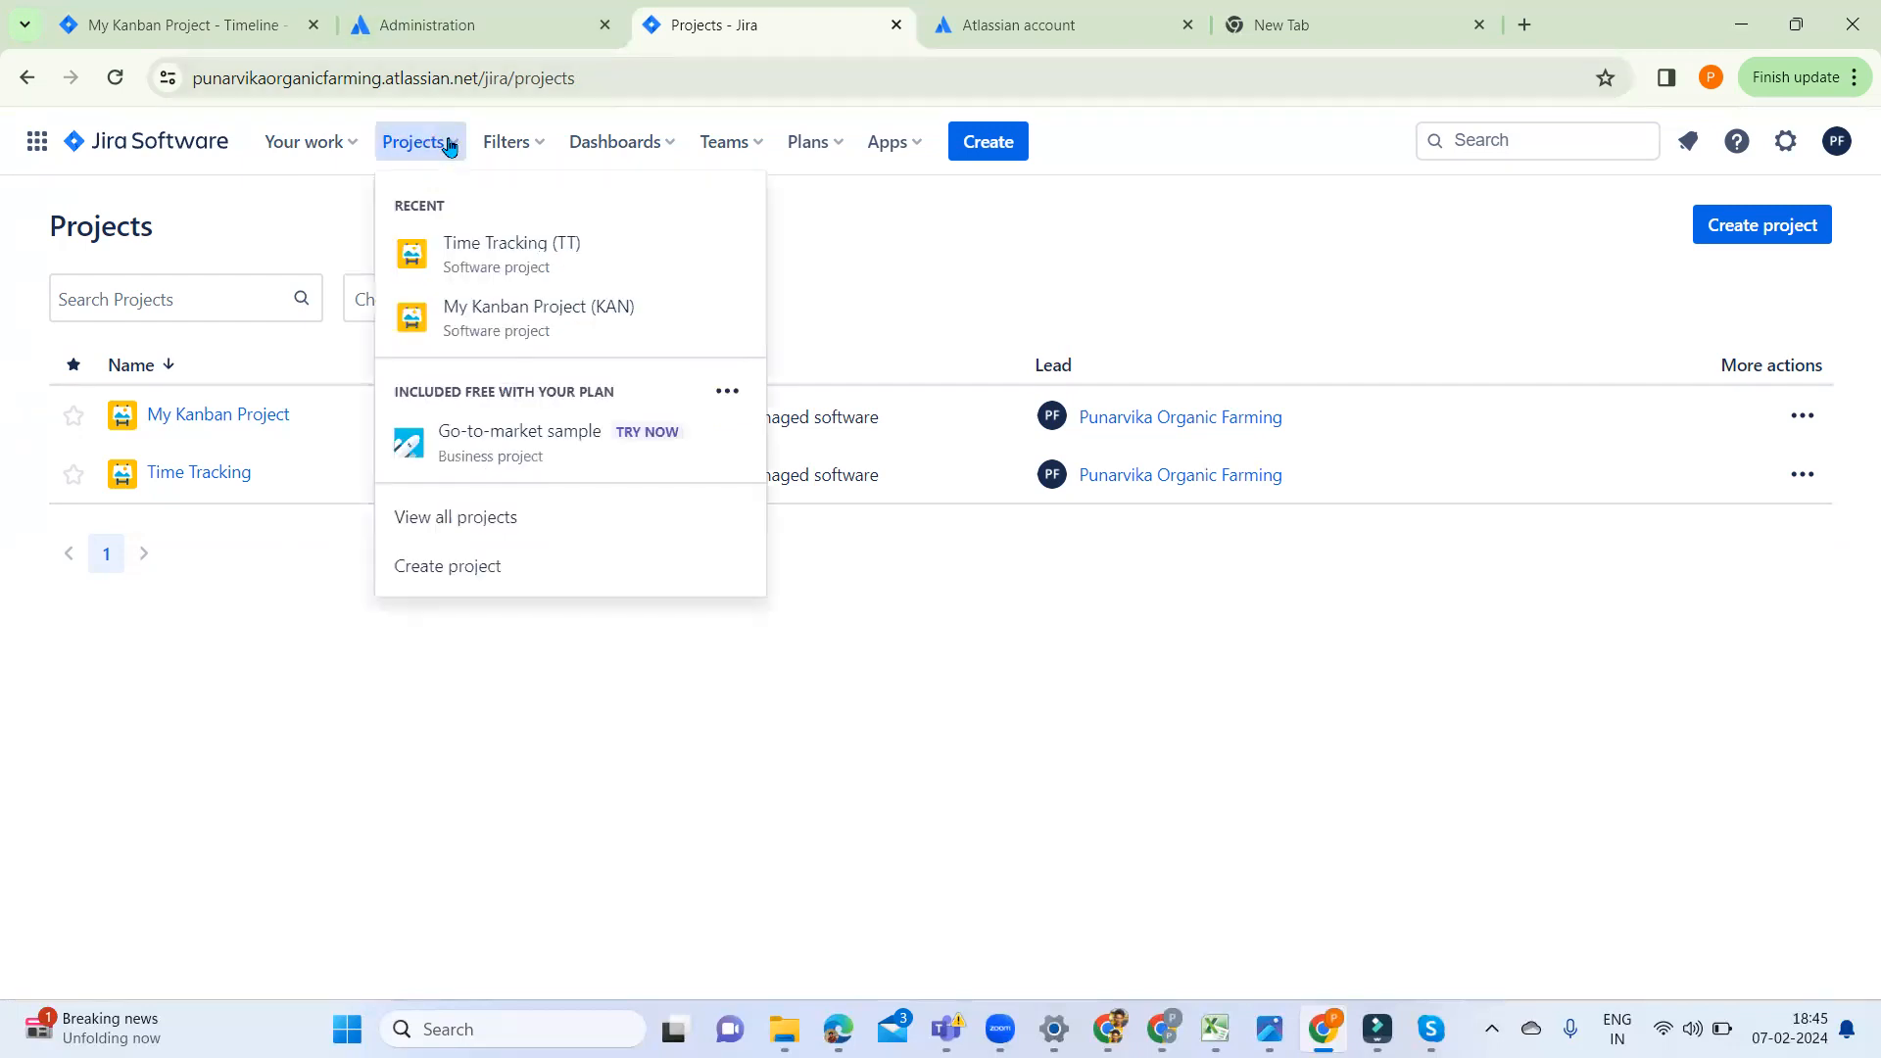
left_click(468, 570)
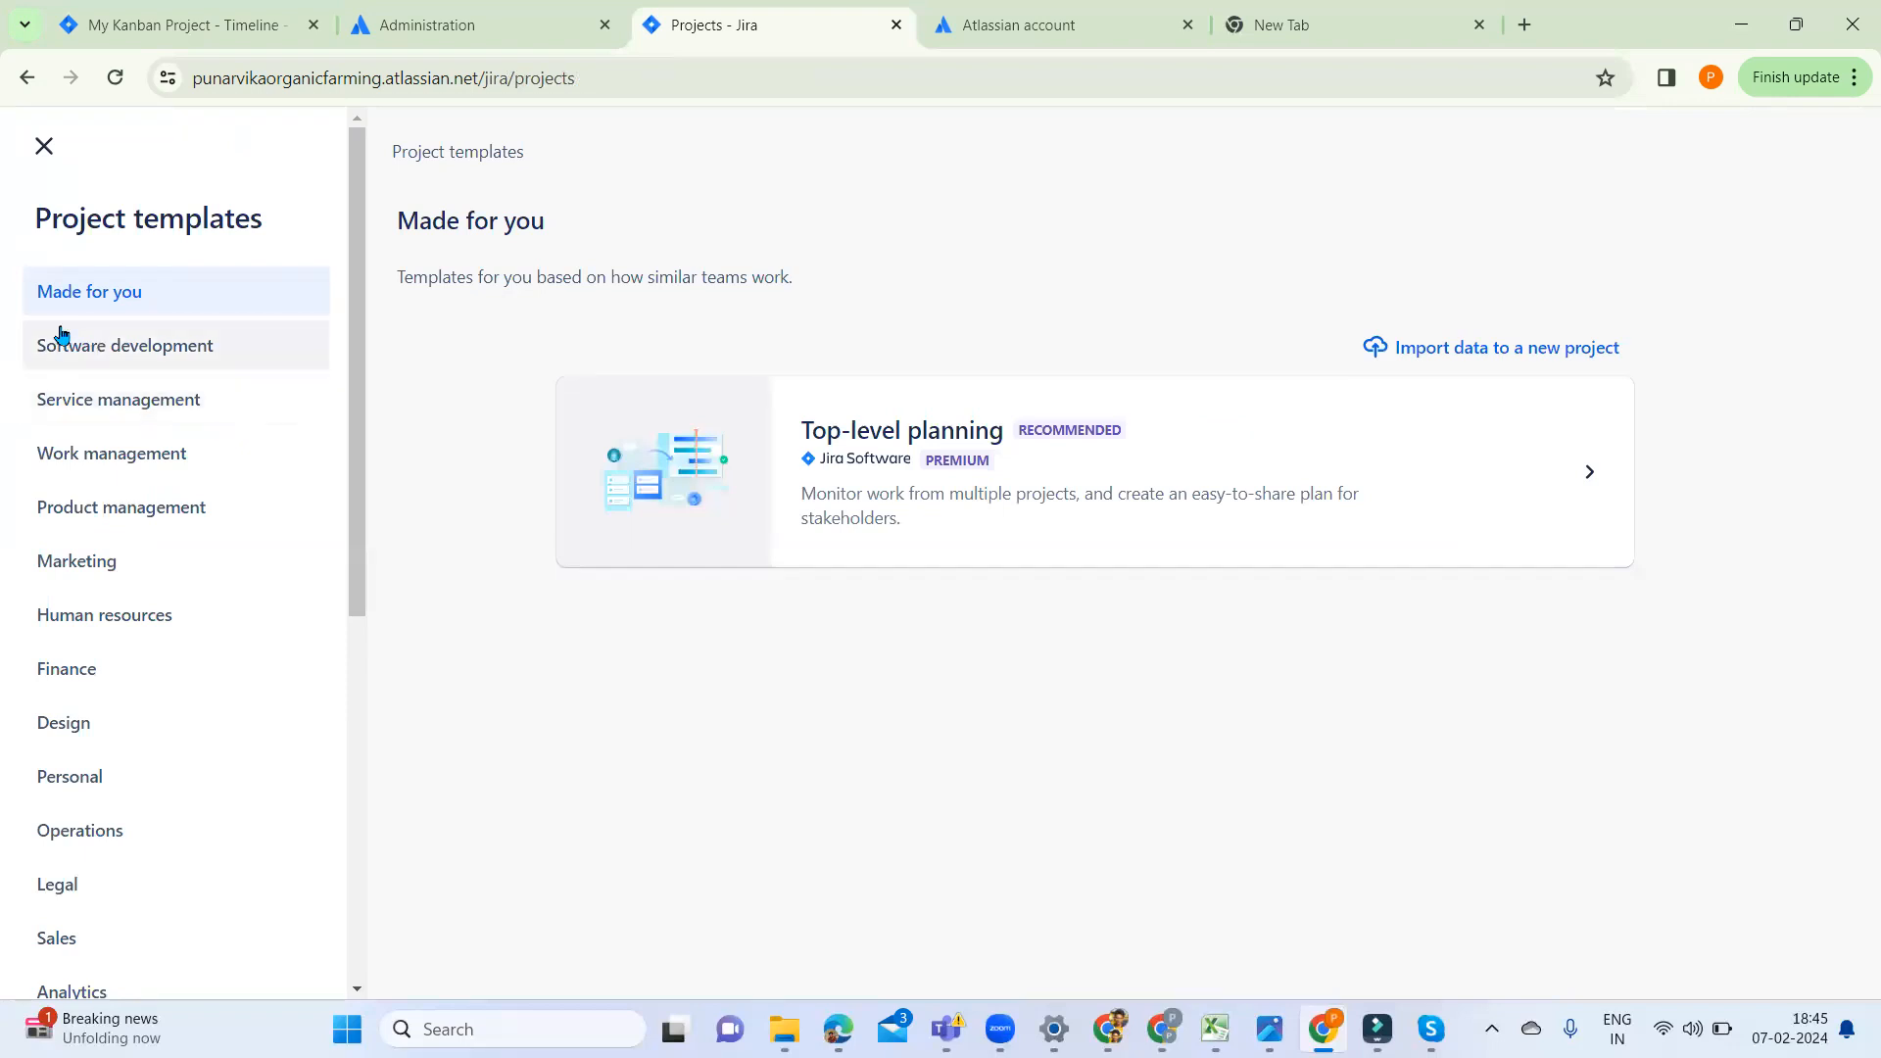
left_click(152, 352)
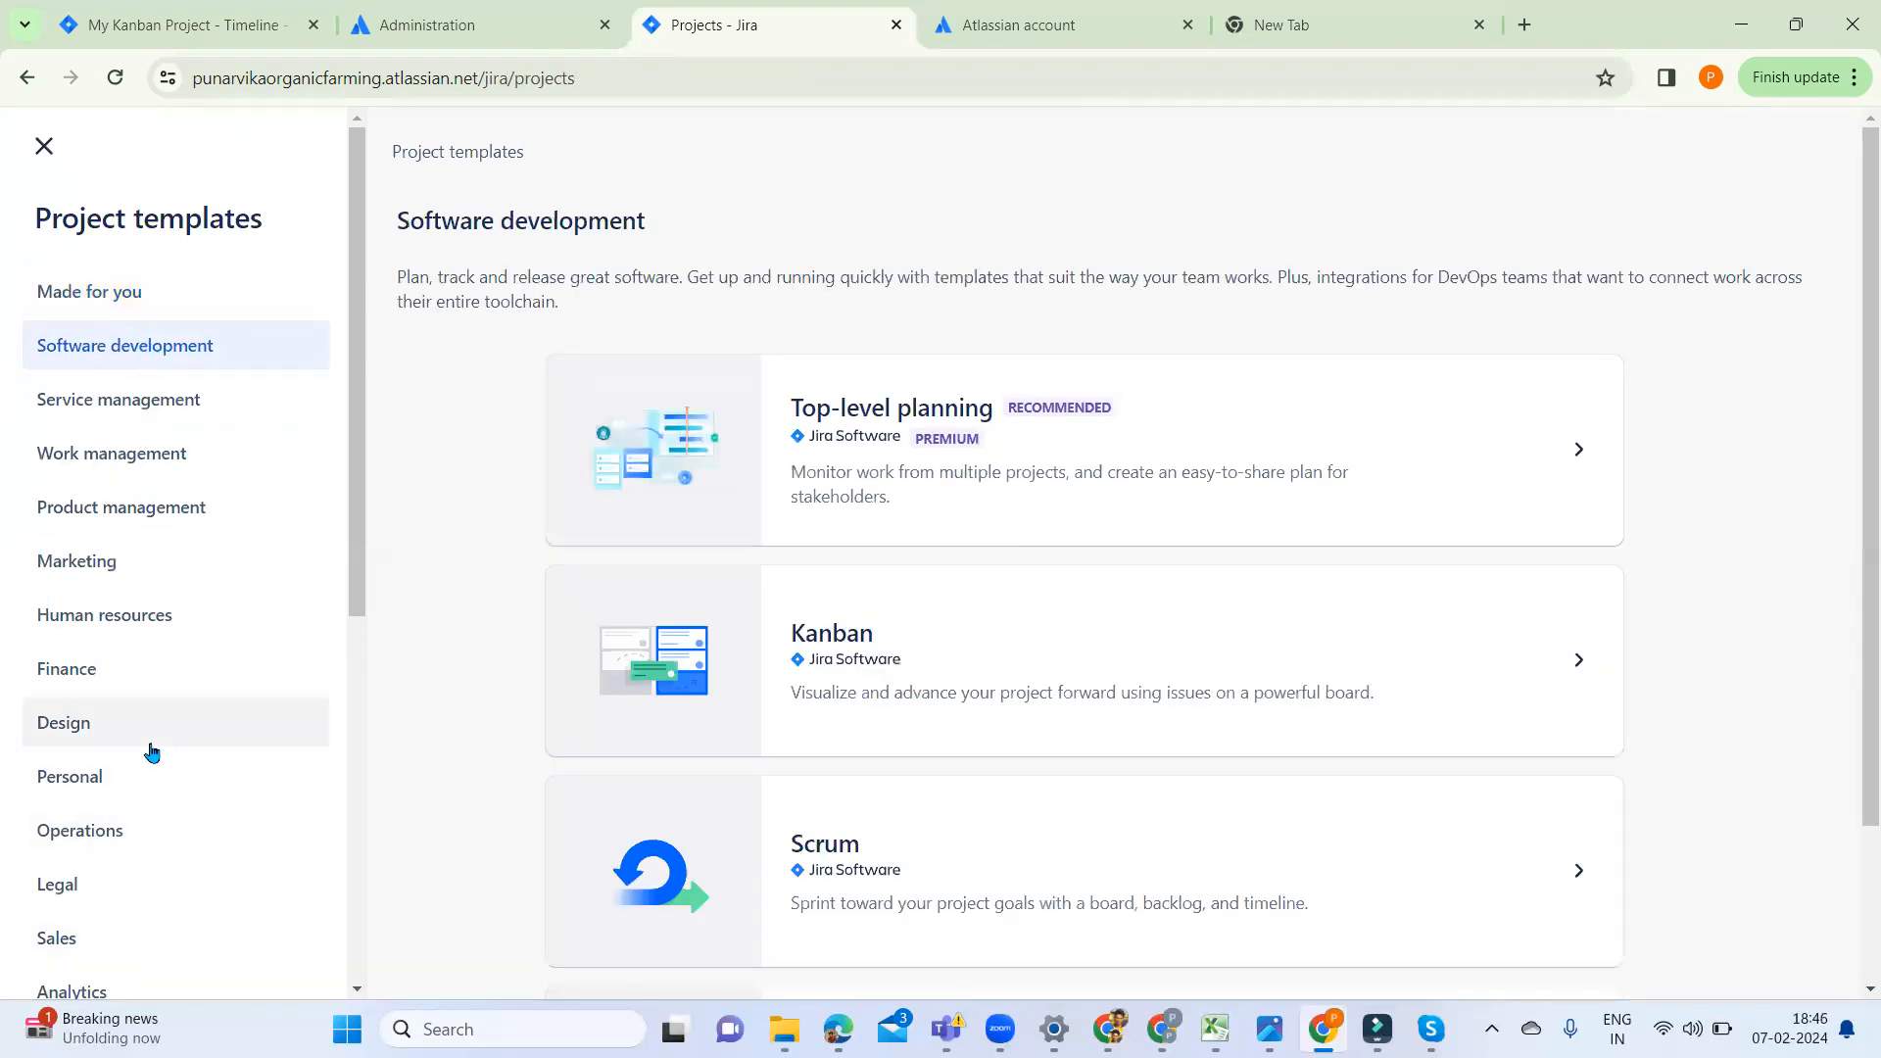
scroll(152, 752, "down", 6)
scroll(151, 752, "up", 6)
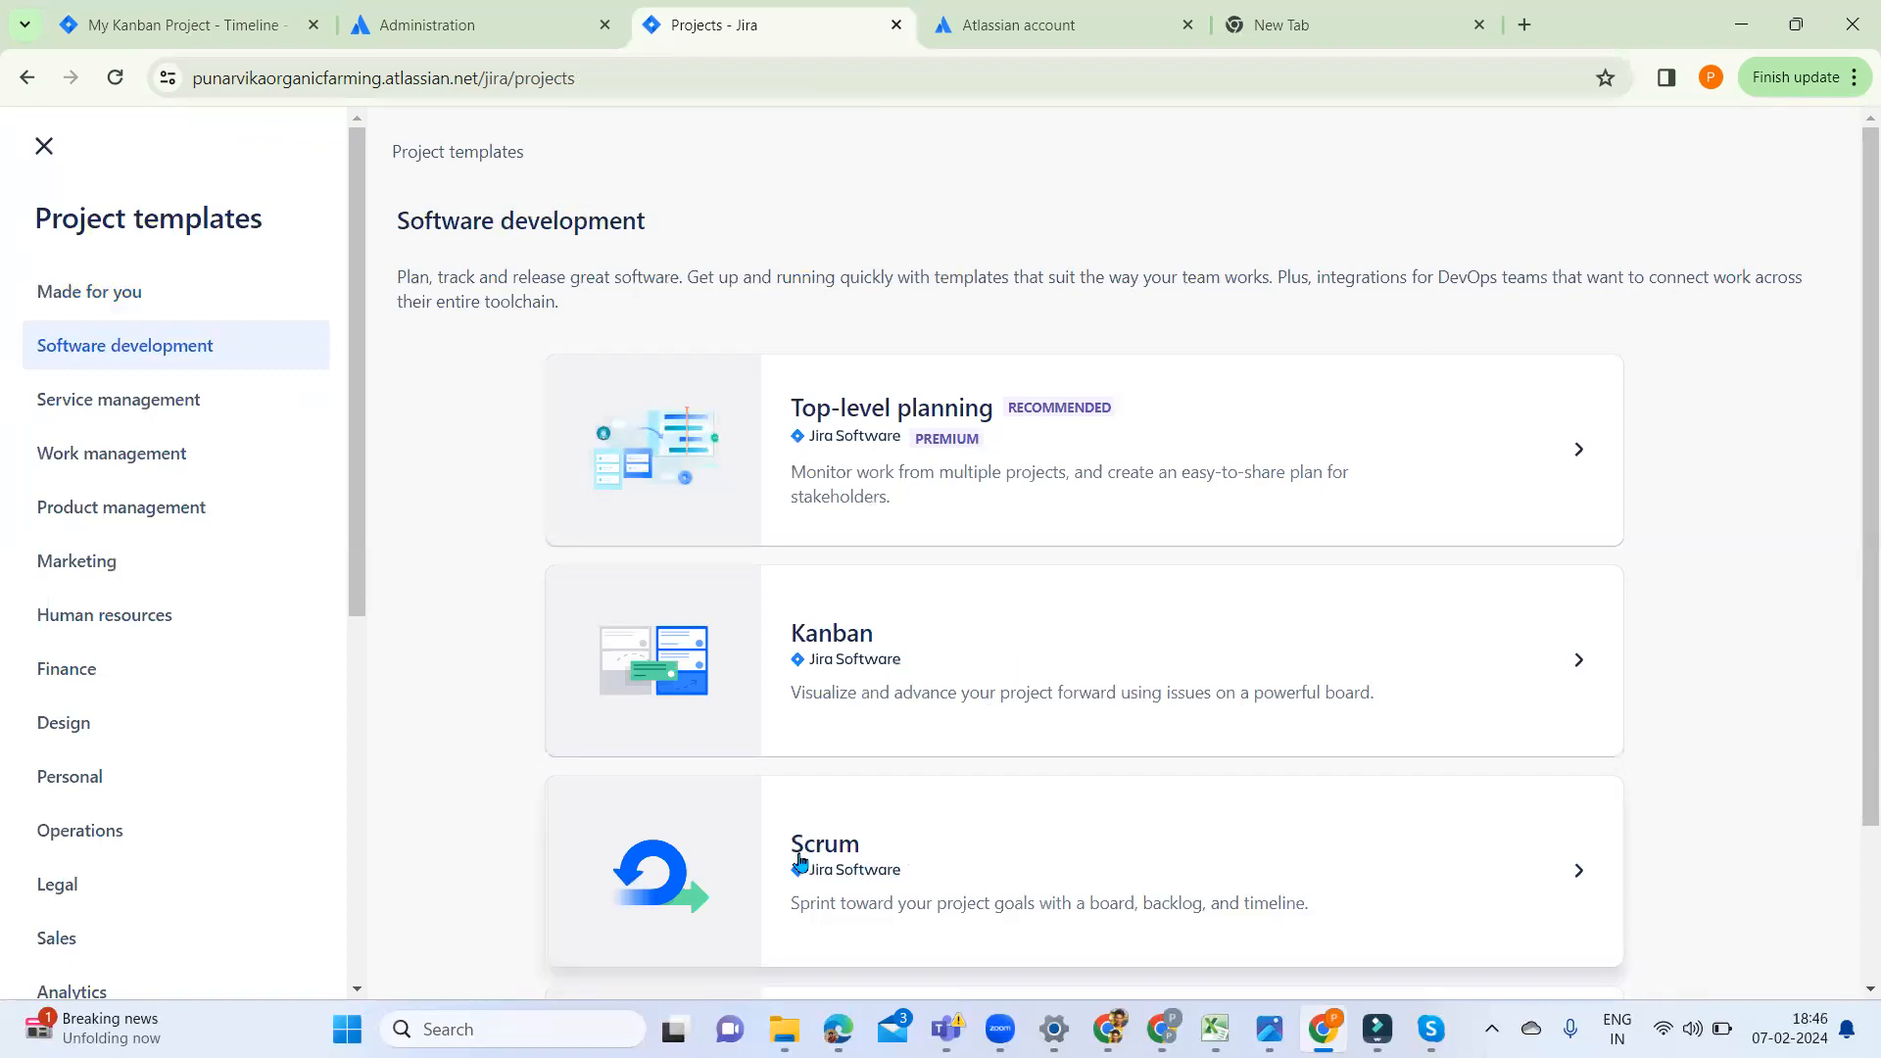
Open the Scrum template's details and examine its features, issue types and workflow
left_click(1036, 843)
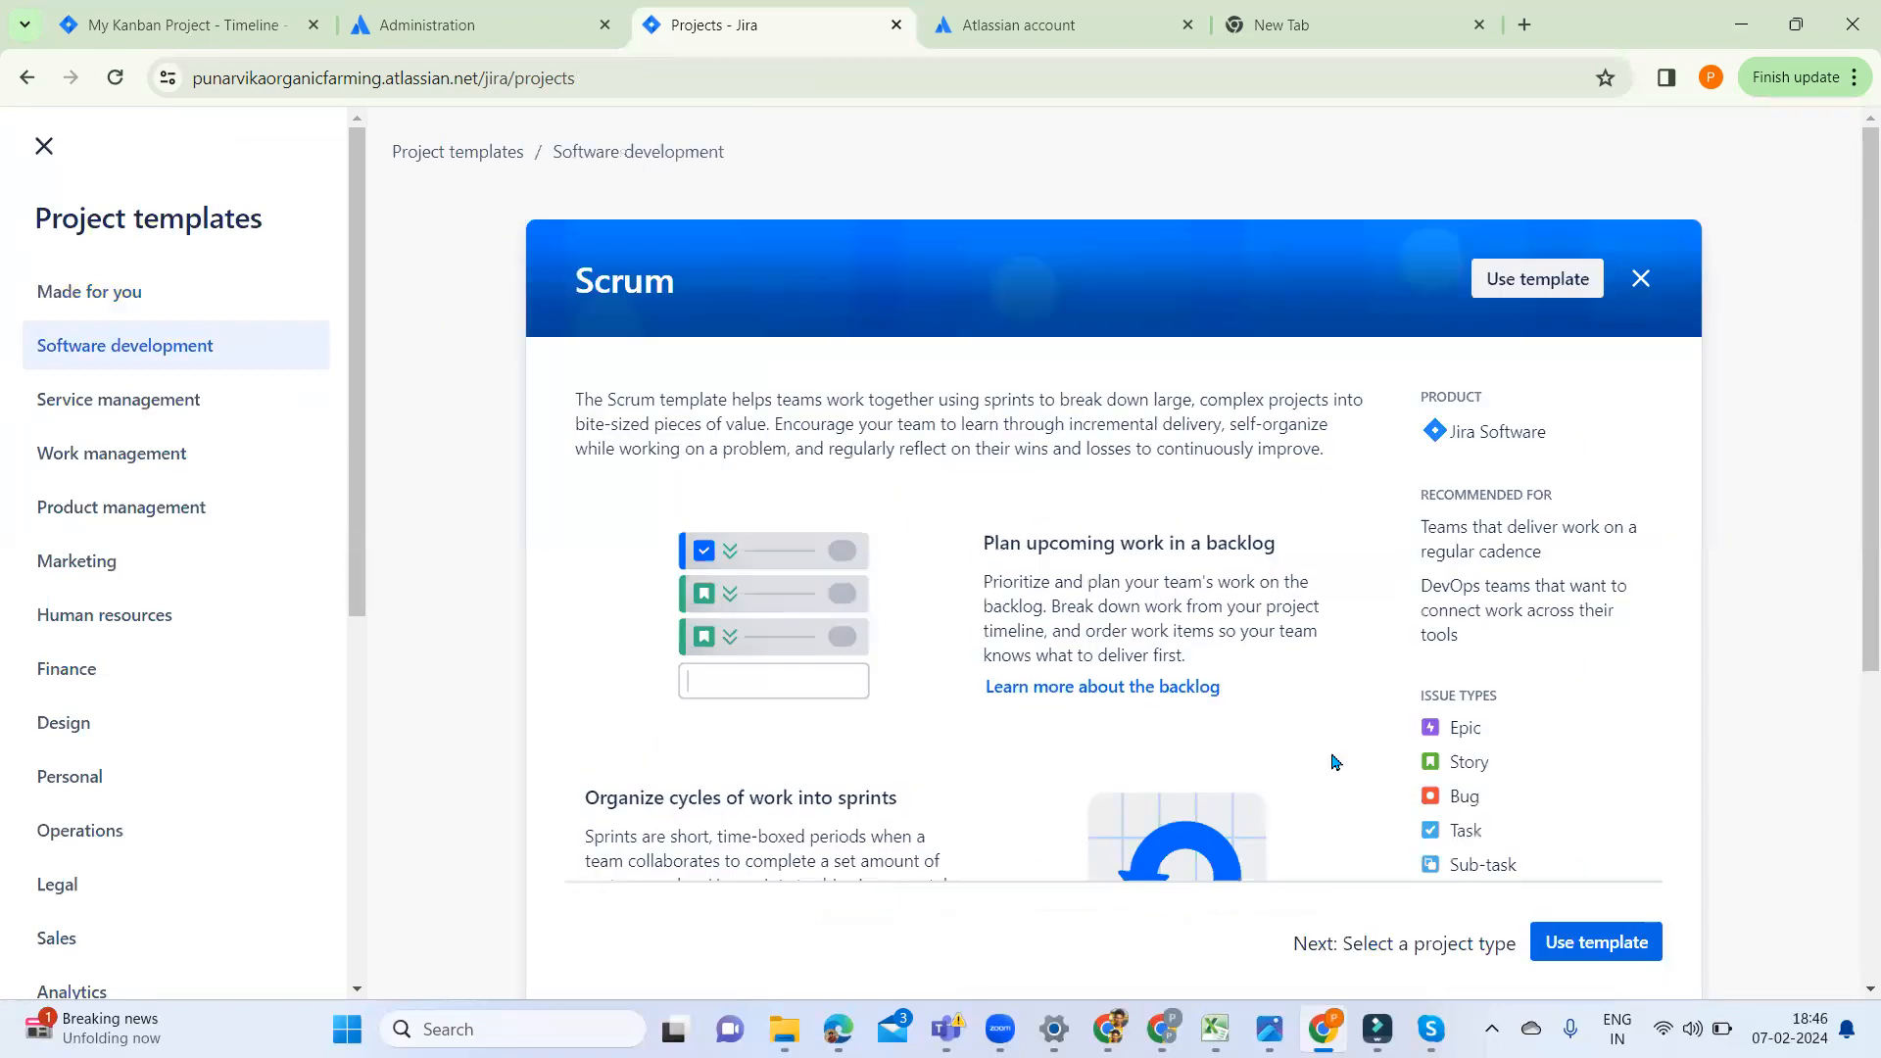
scroll(1529, 789, "down", 5)
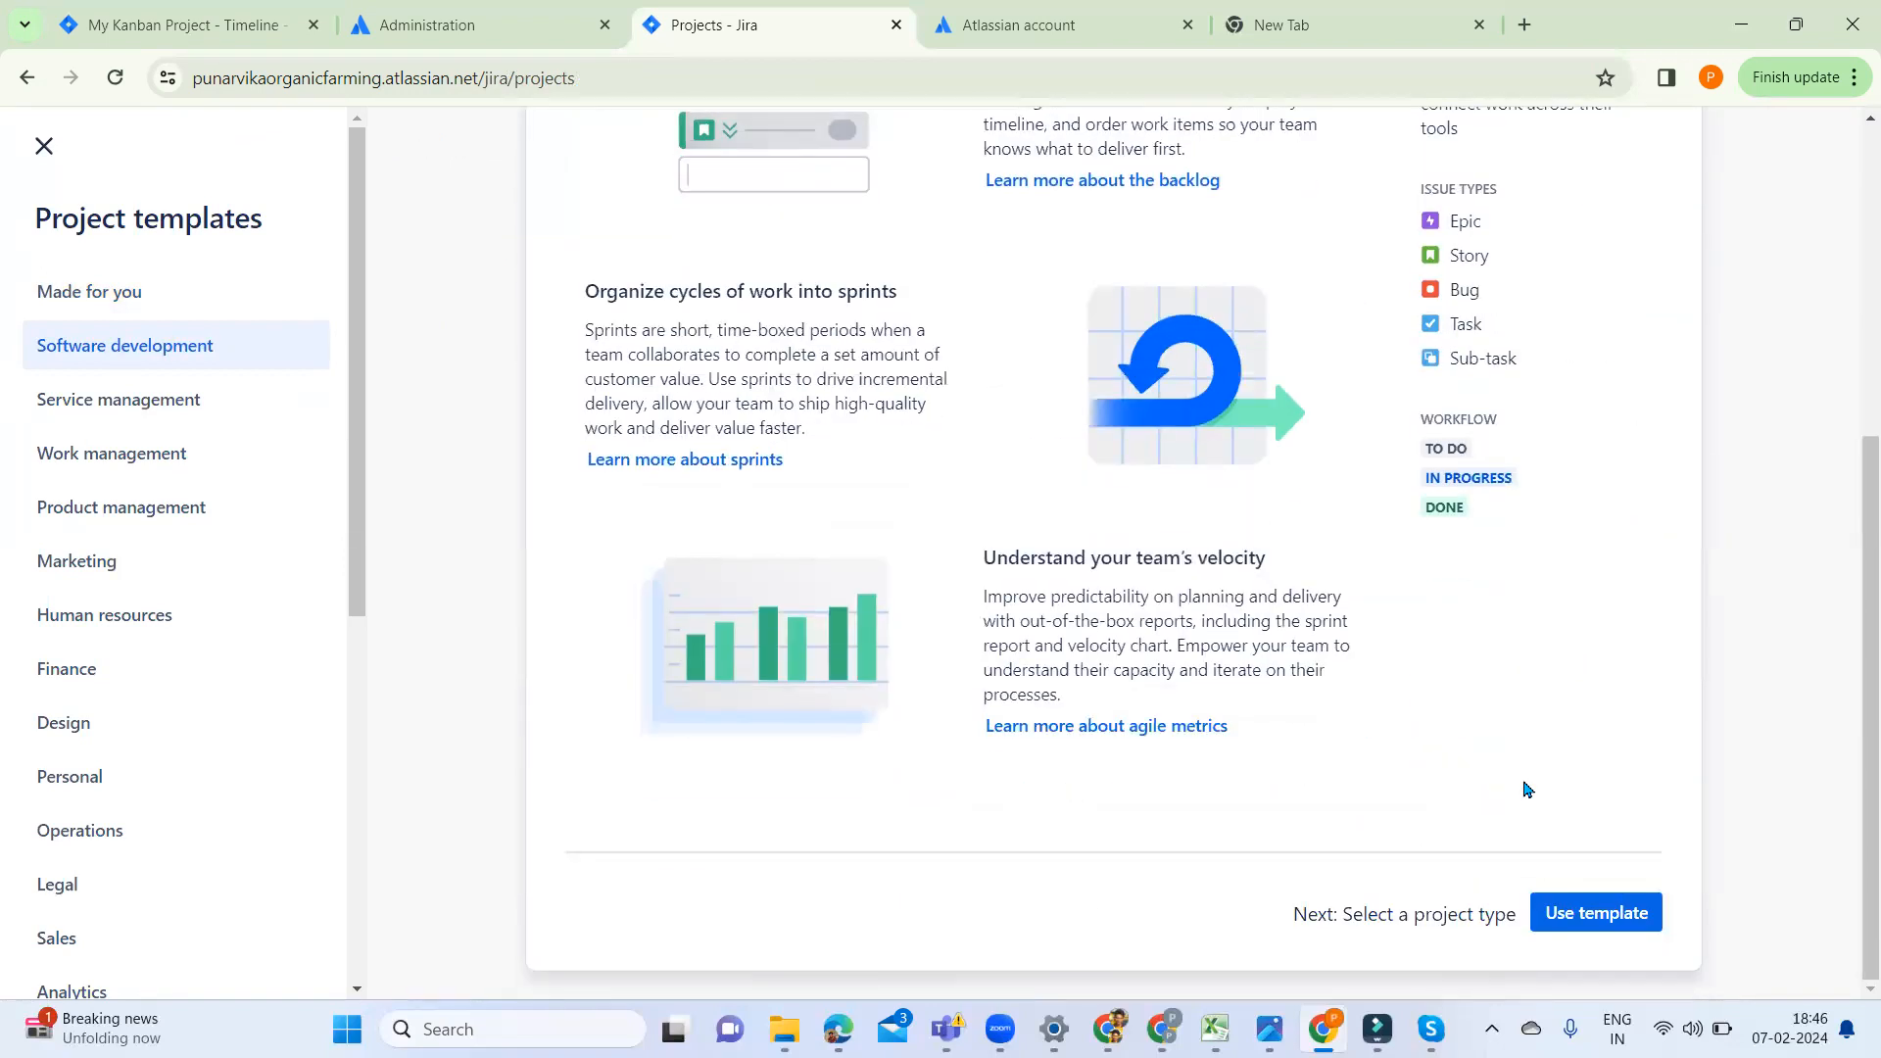
scroll(1521, 748, "up", 2)
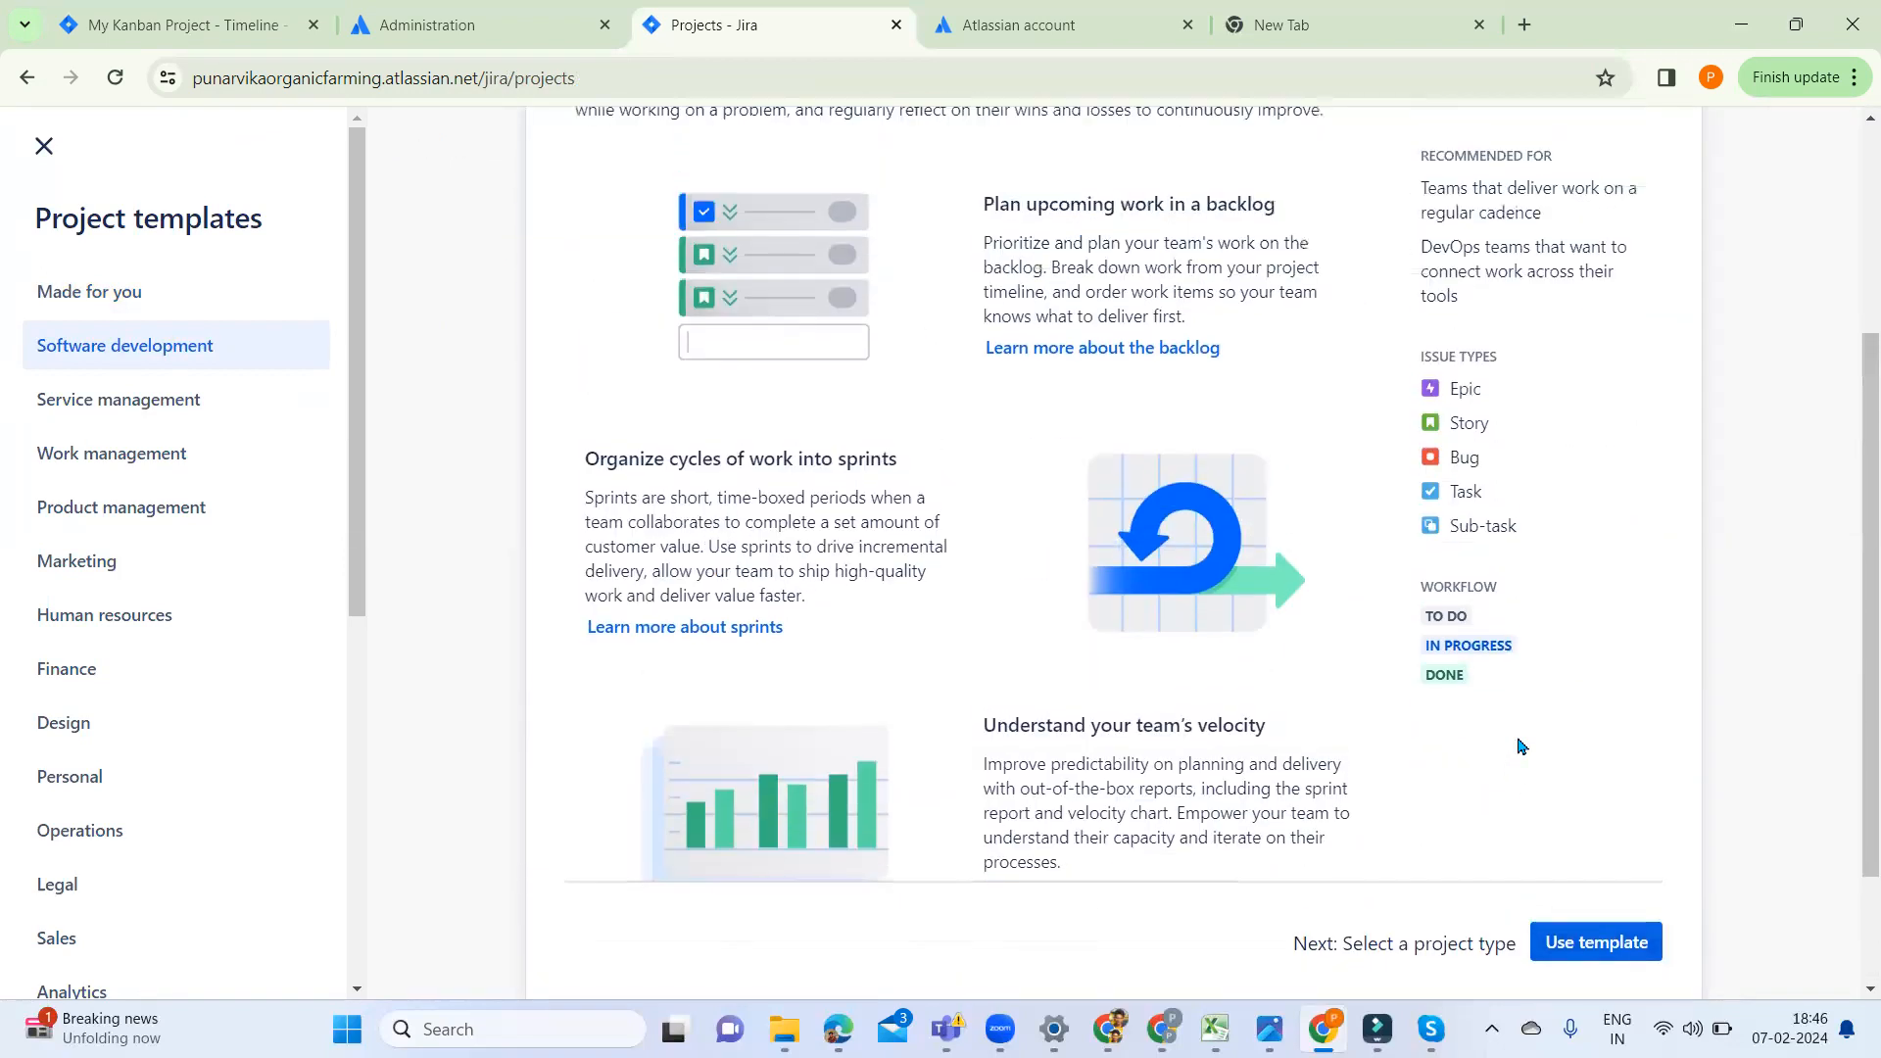
scroll(1521, 748, "up", 3)
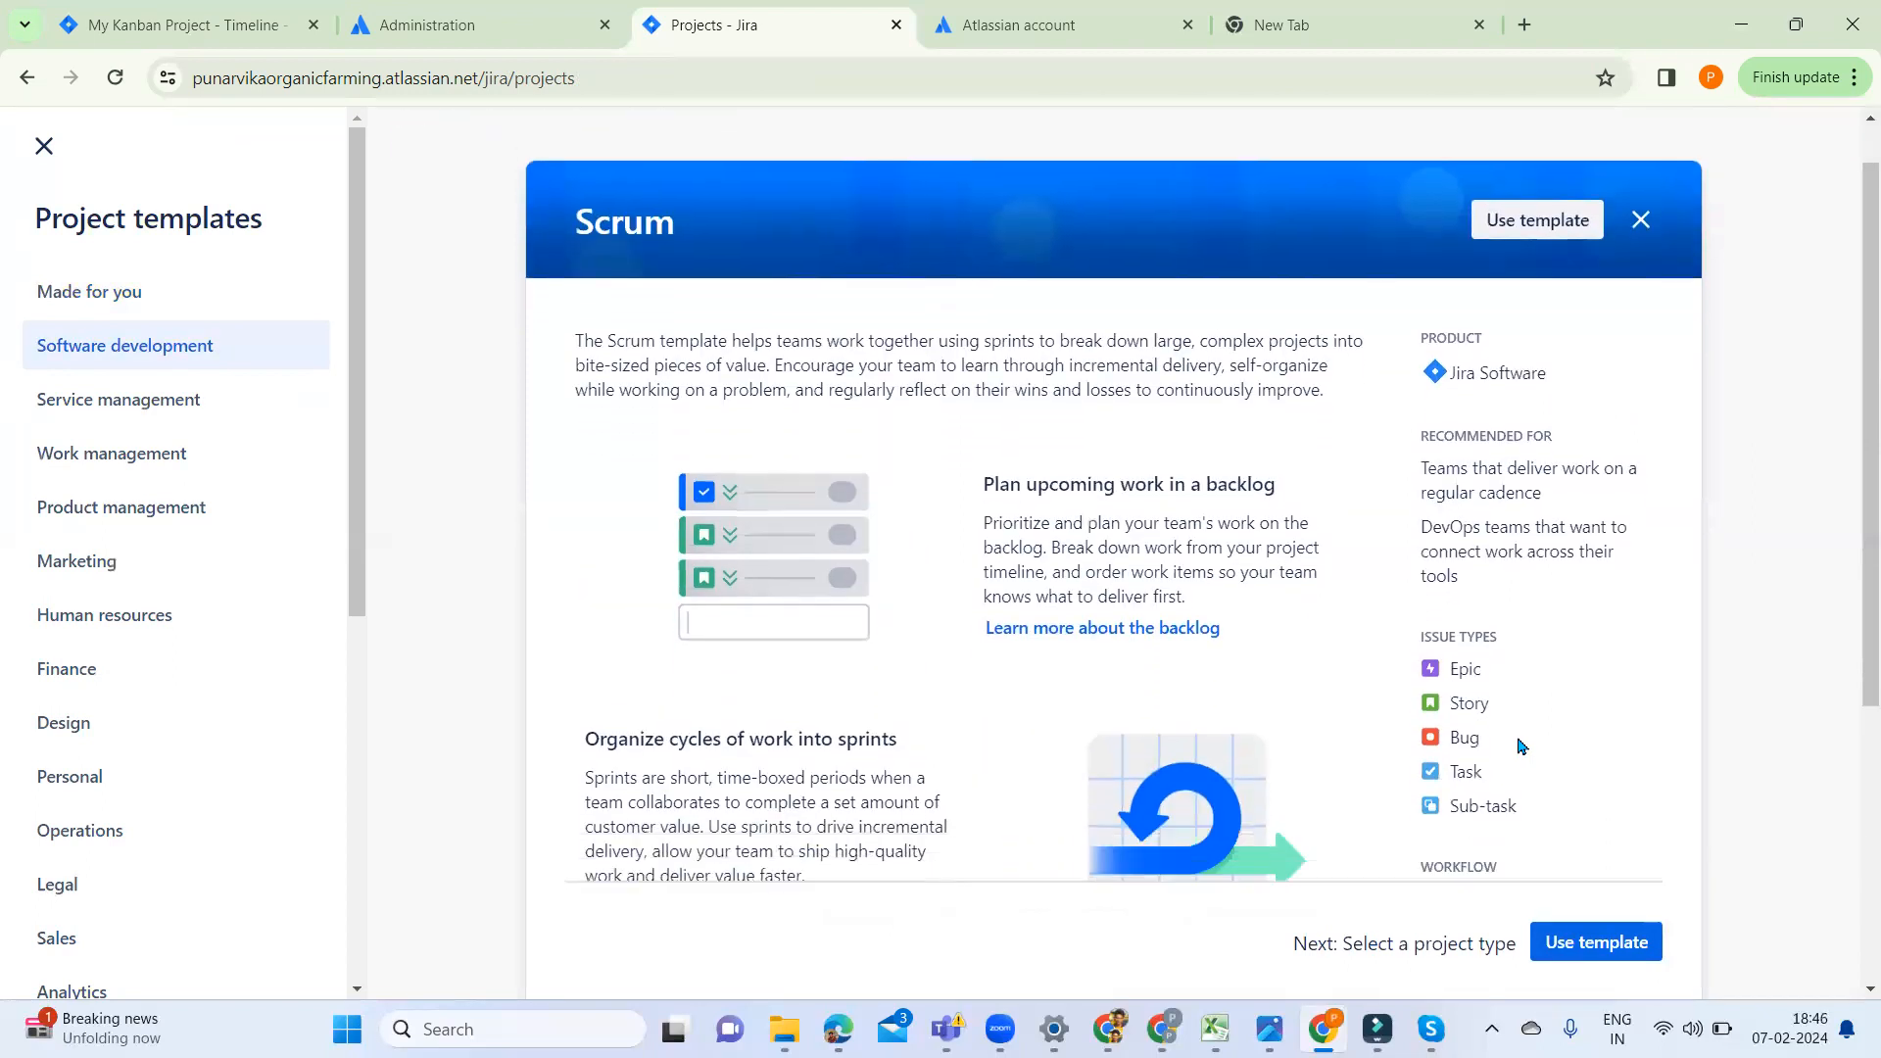
scroll(1521, 748, "down", 2)
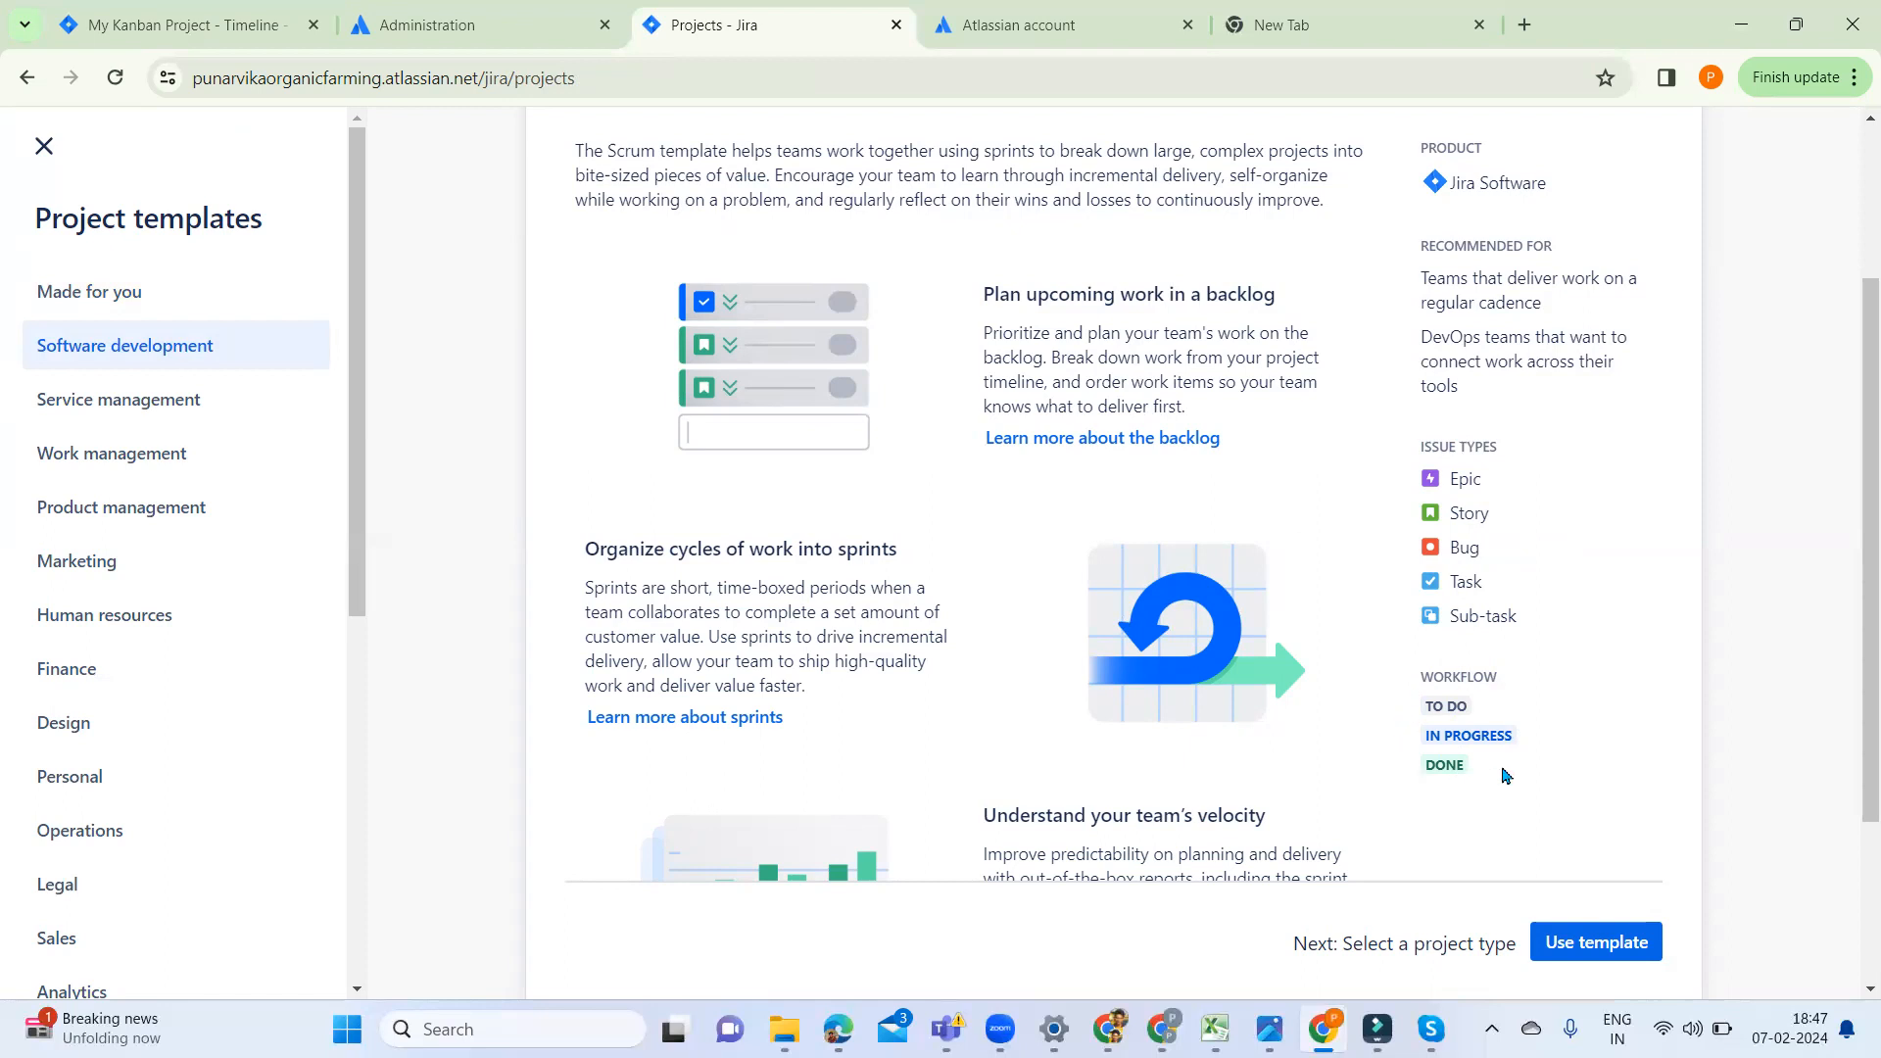
scroll(1507, 776, "down", 3)
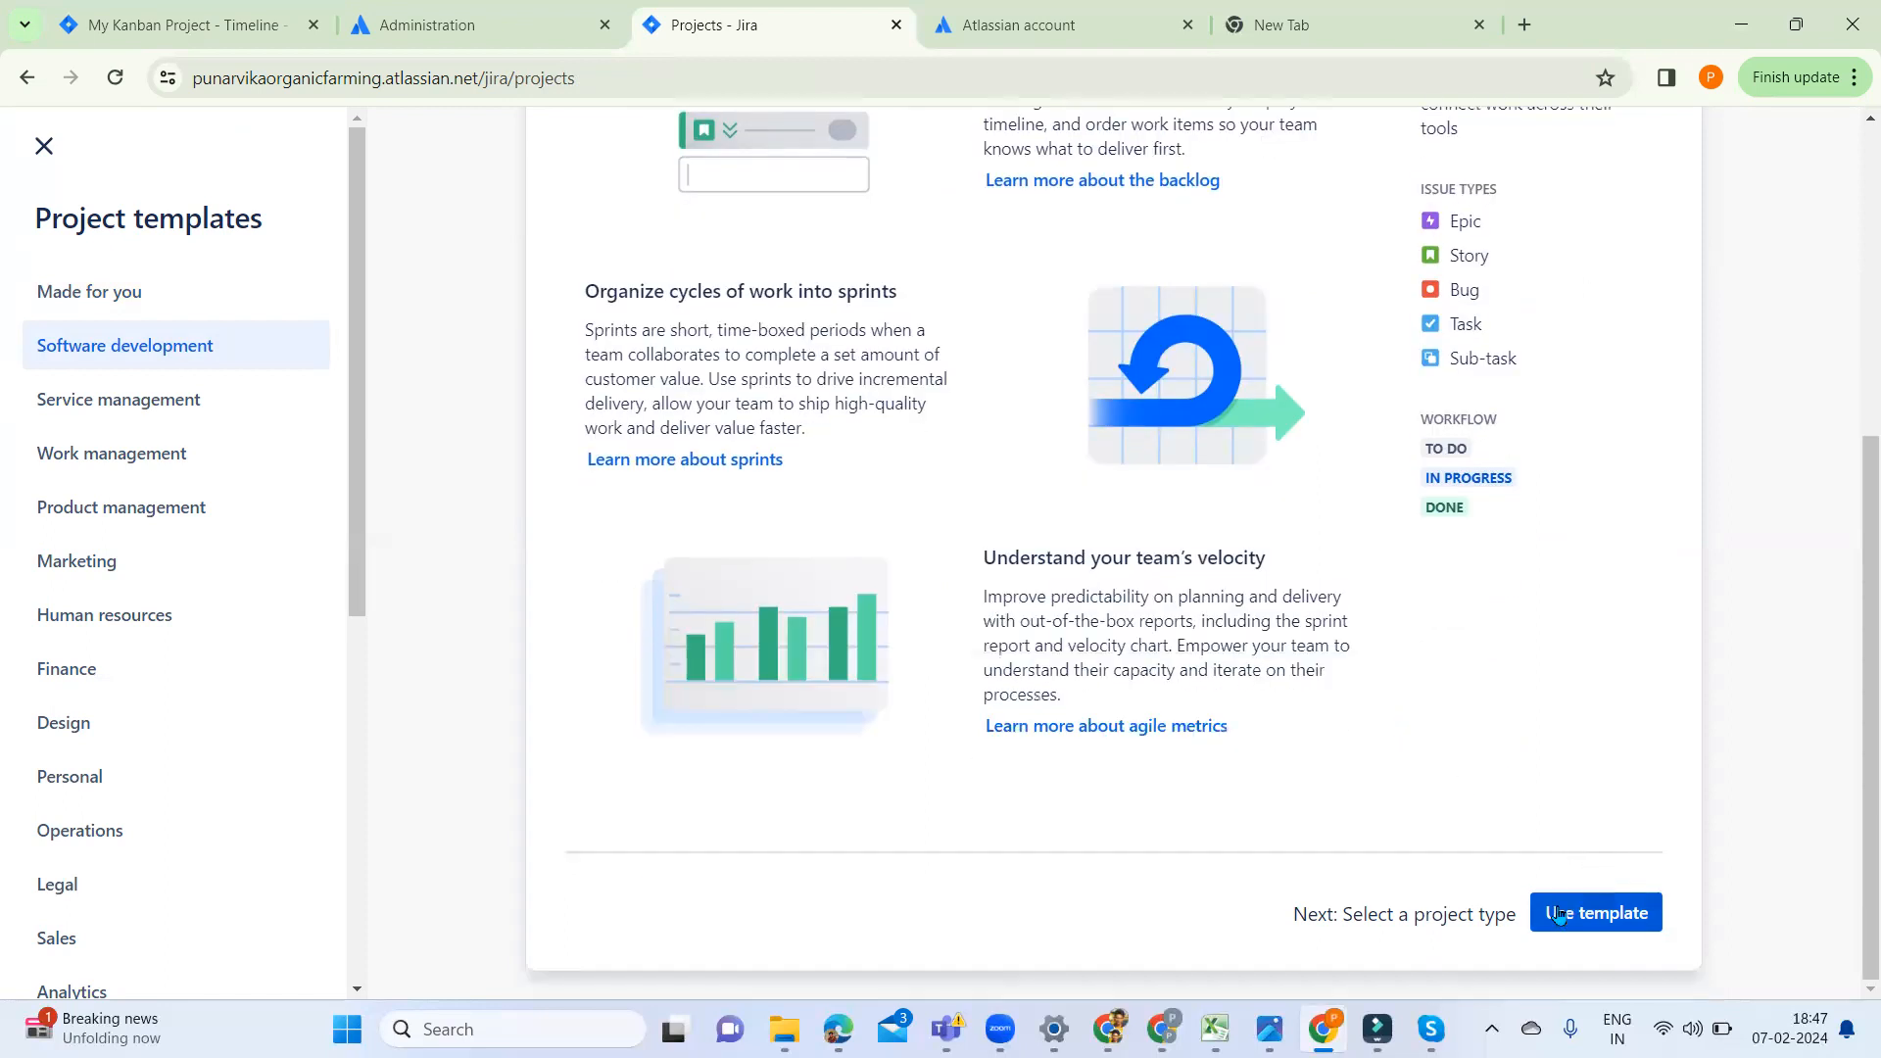
Use the Scrum template and choose company-managed as the new project's type
left_click(1607, 916)
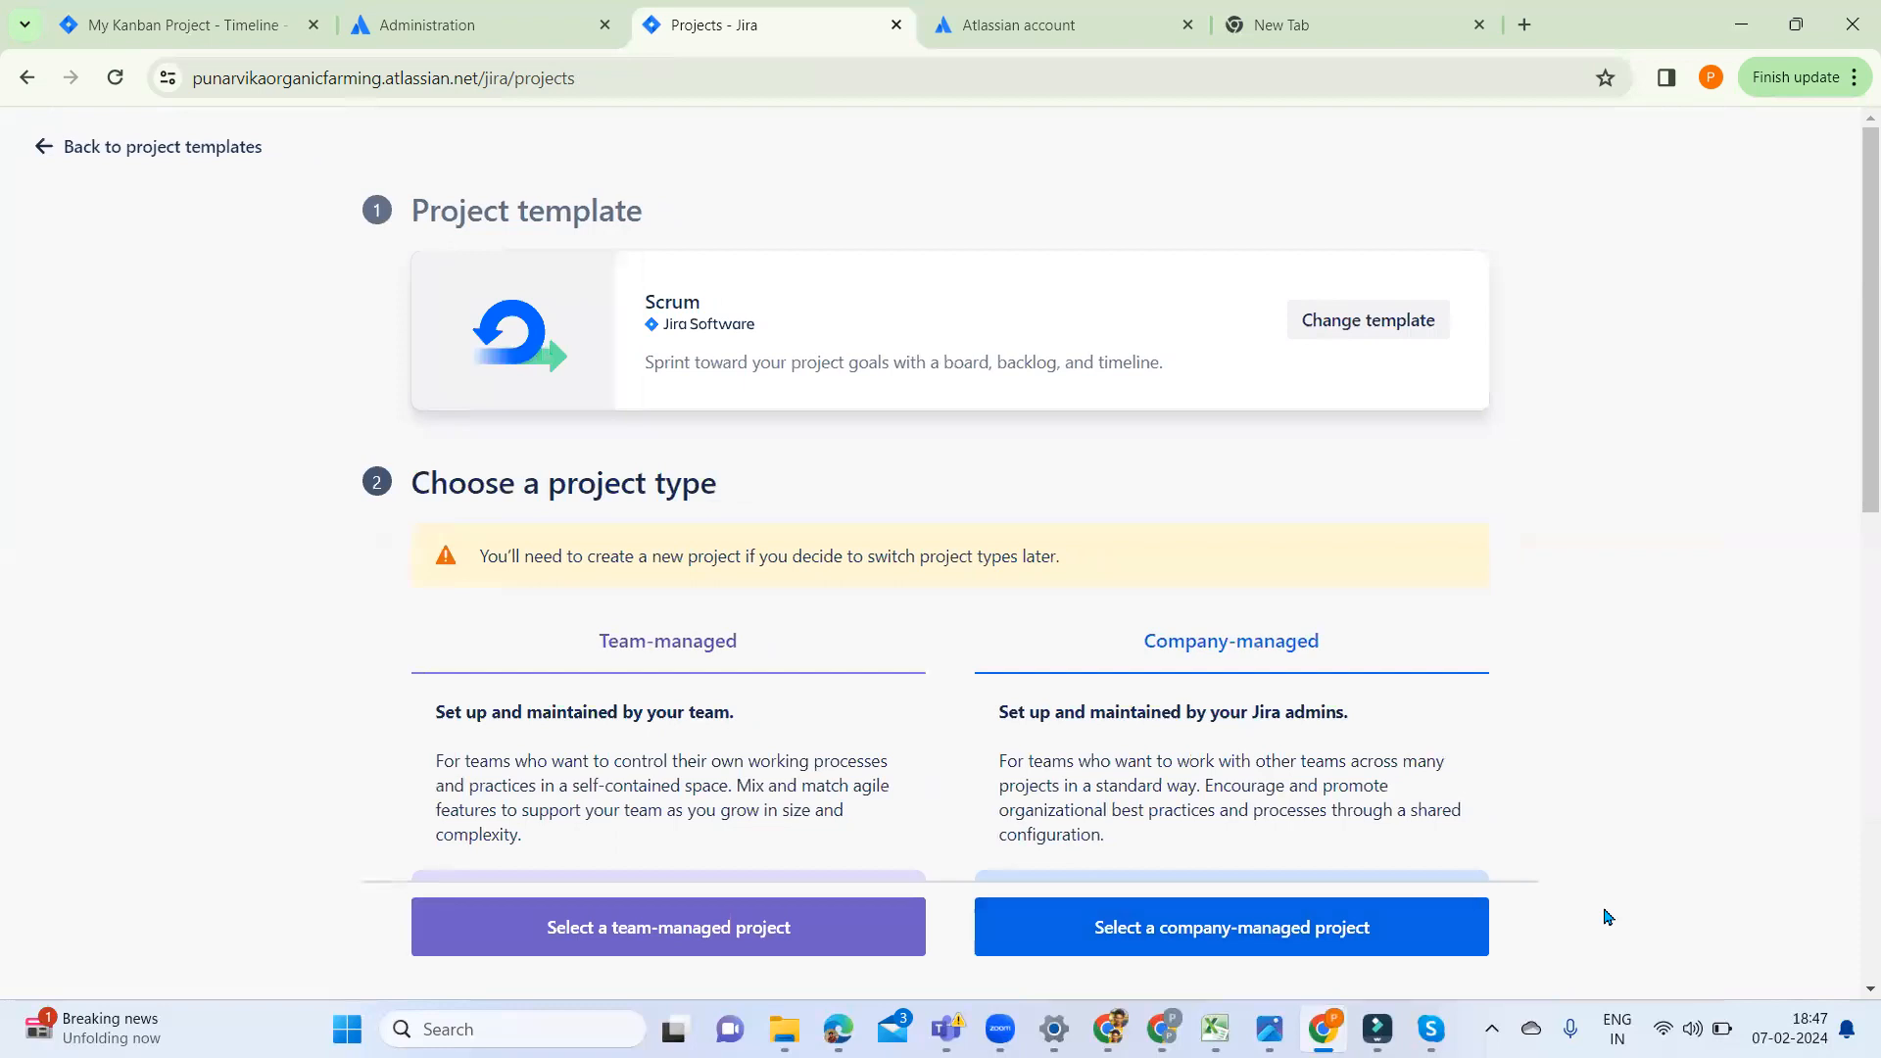
scroll(1507, 878, "down", 9)
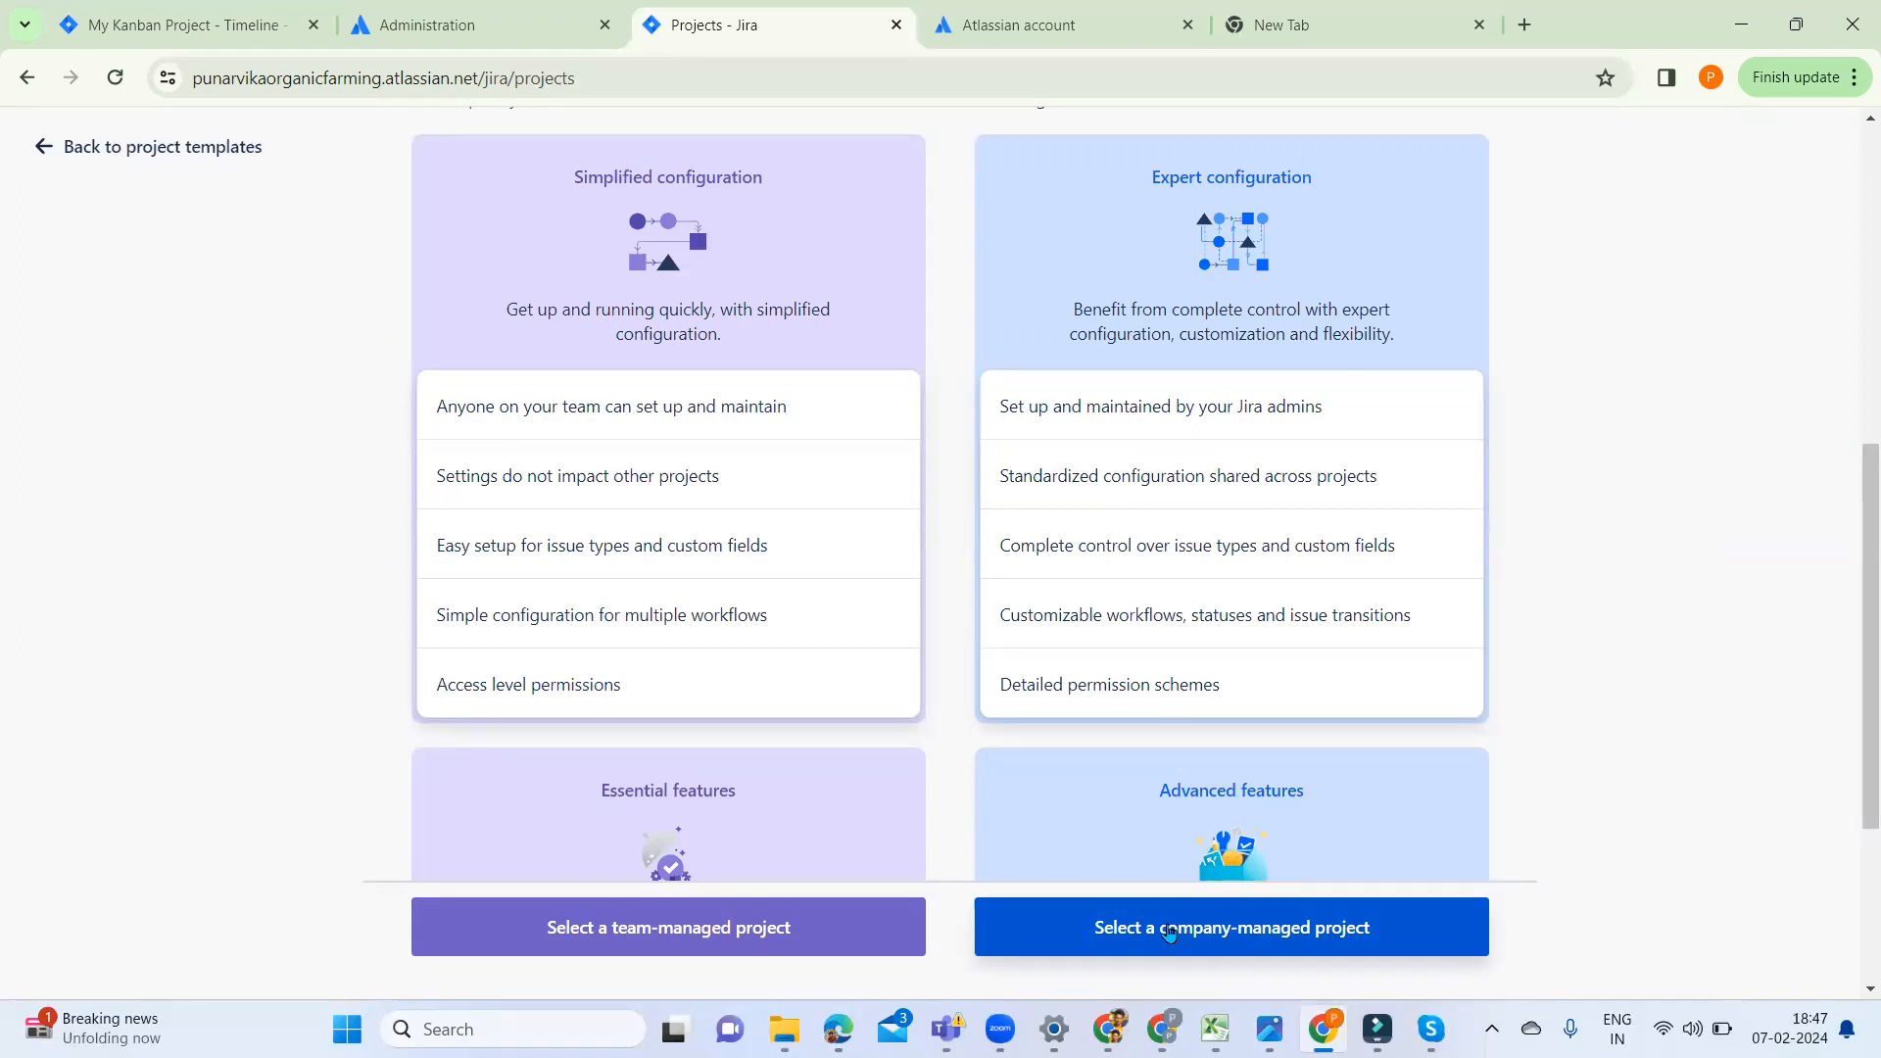
left_click(1169, 934)
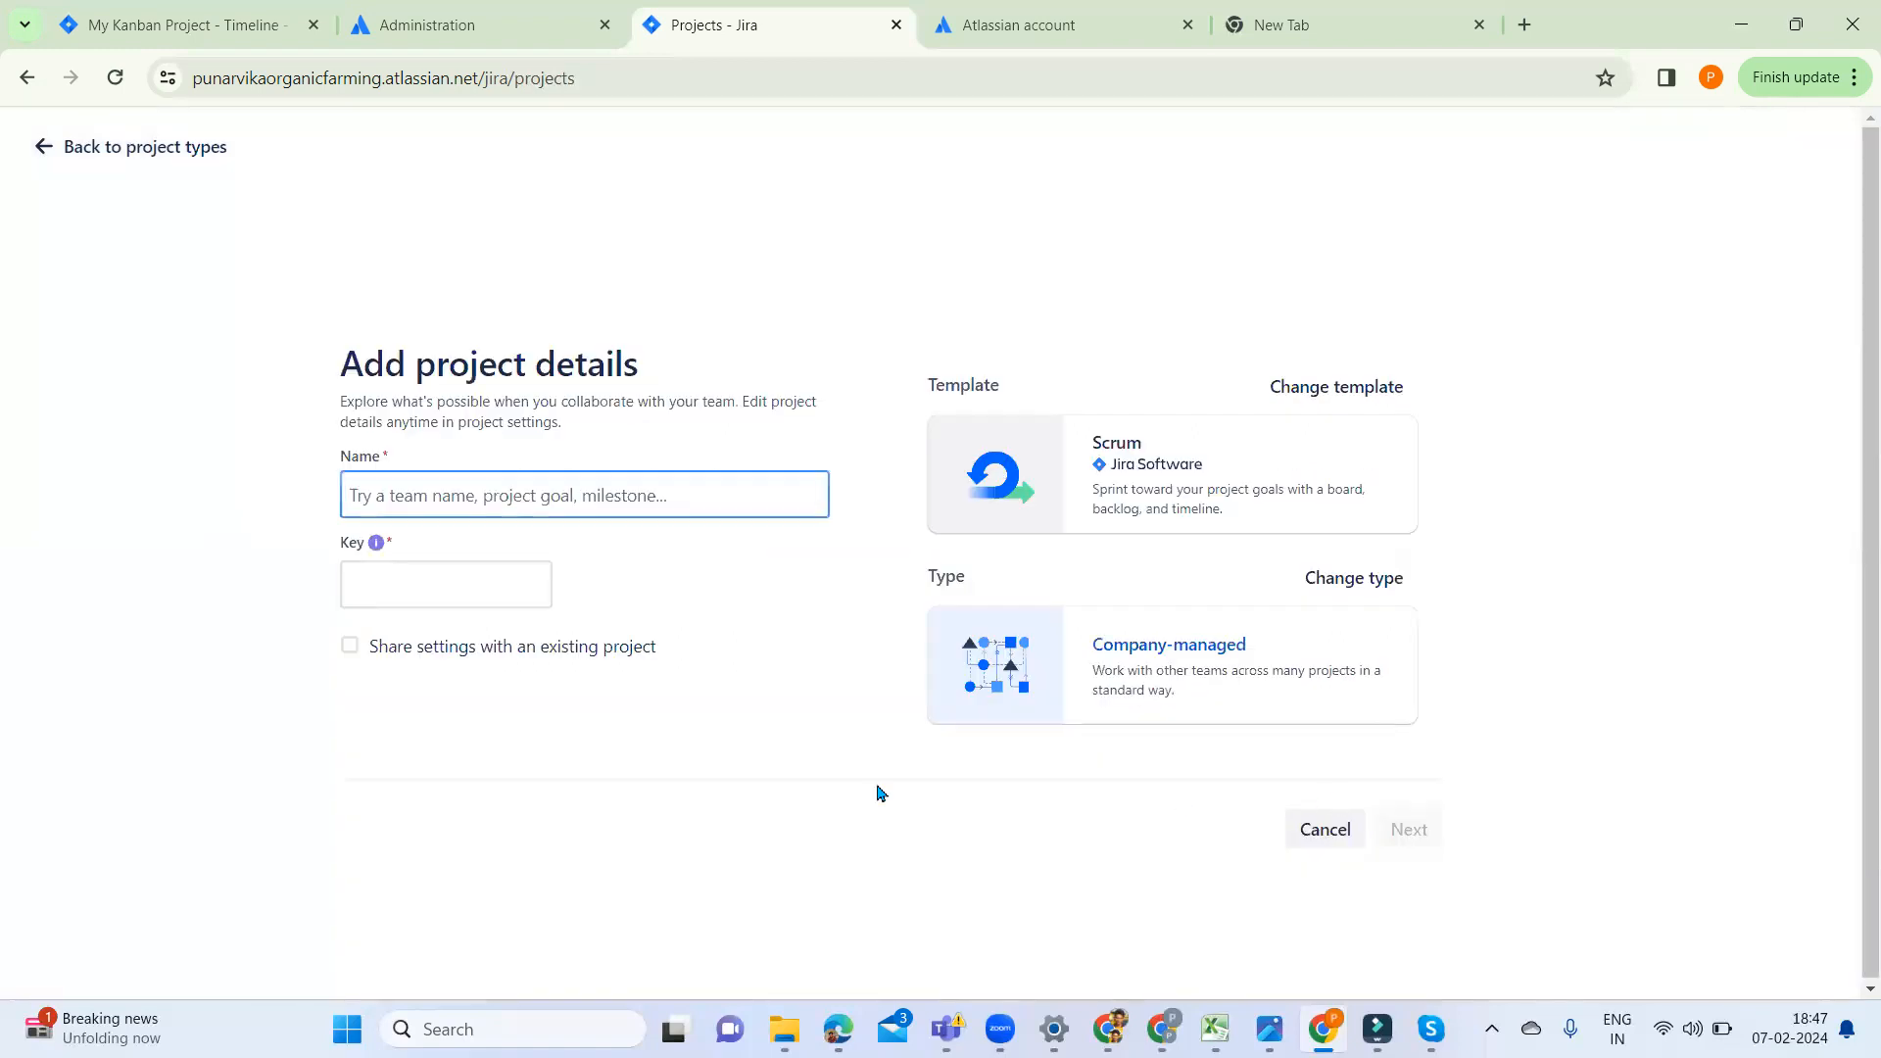
Name the new project Time Tracking Company Managed Project
left_click(474, 504)
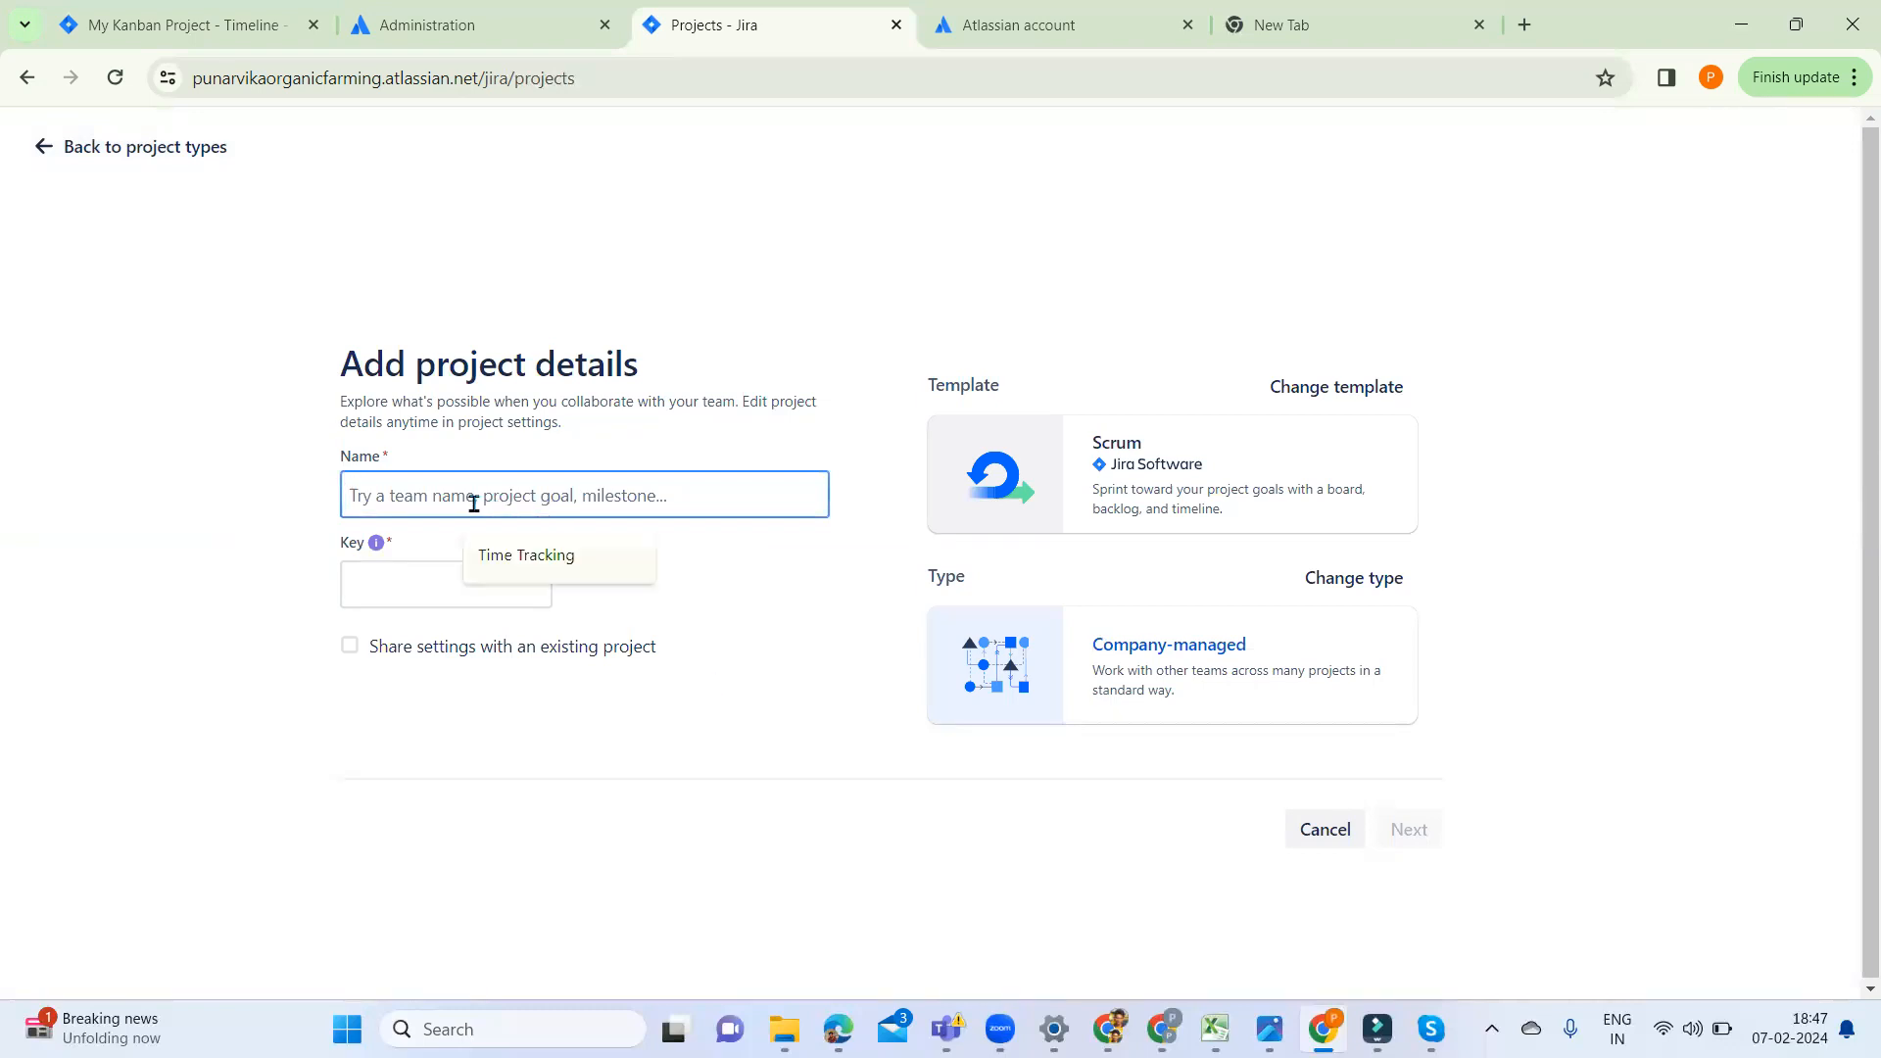
left_click(556, 555)
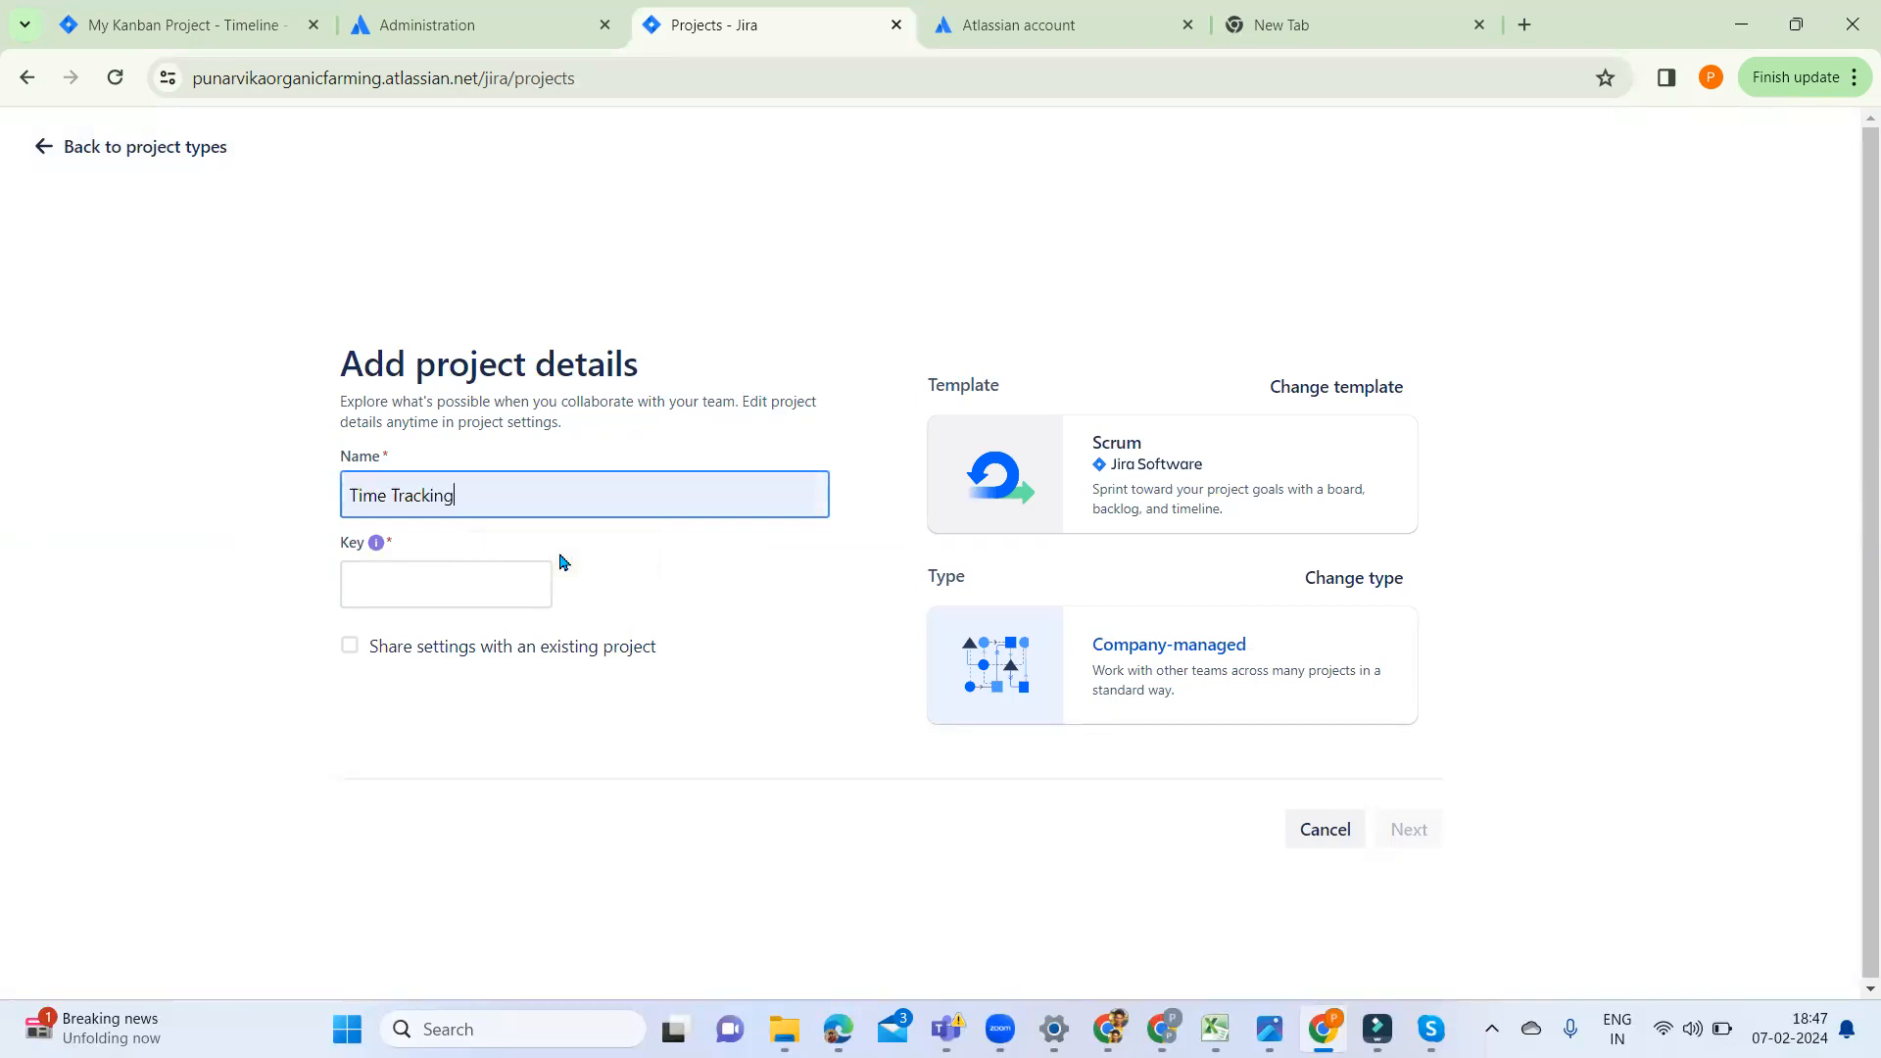
type("C")
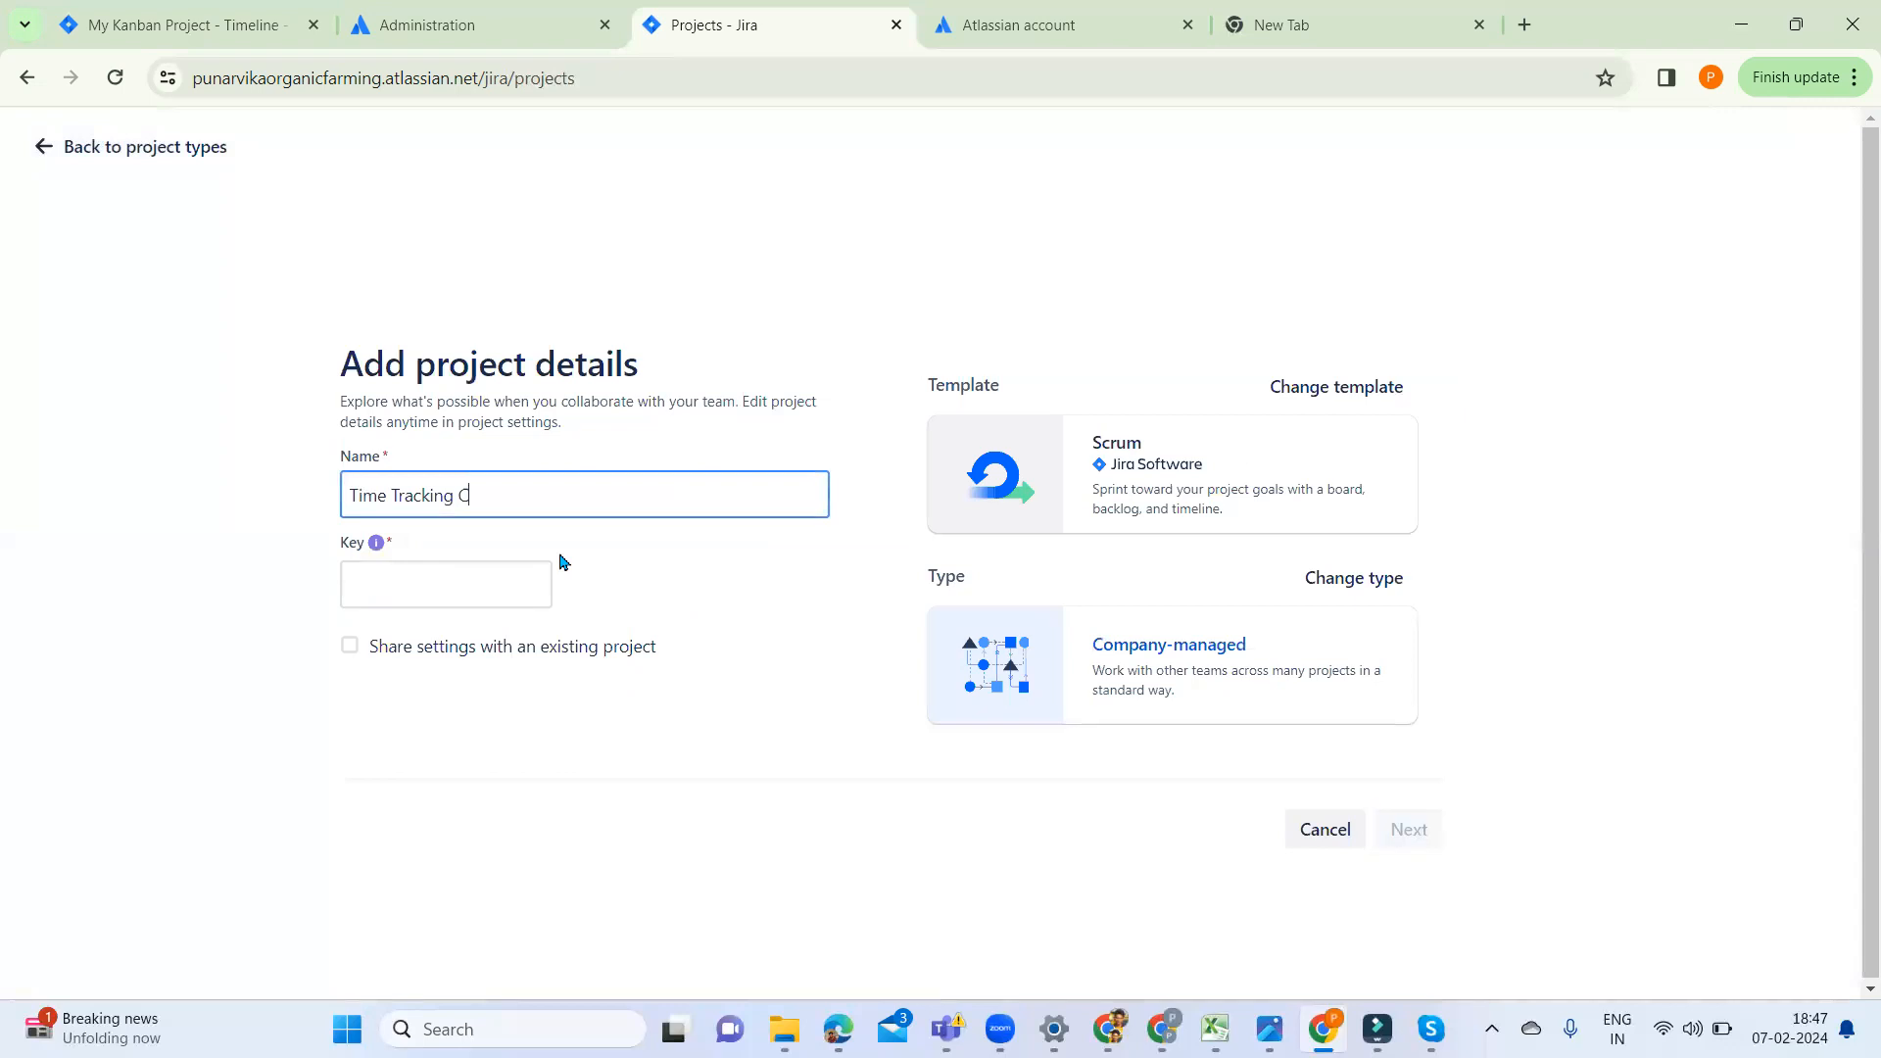
type("ompany M")
type("anag")
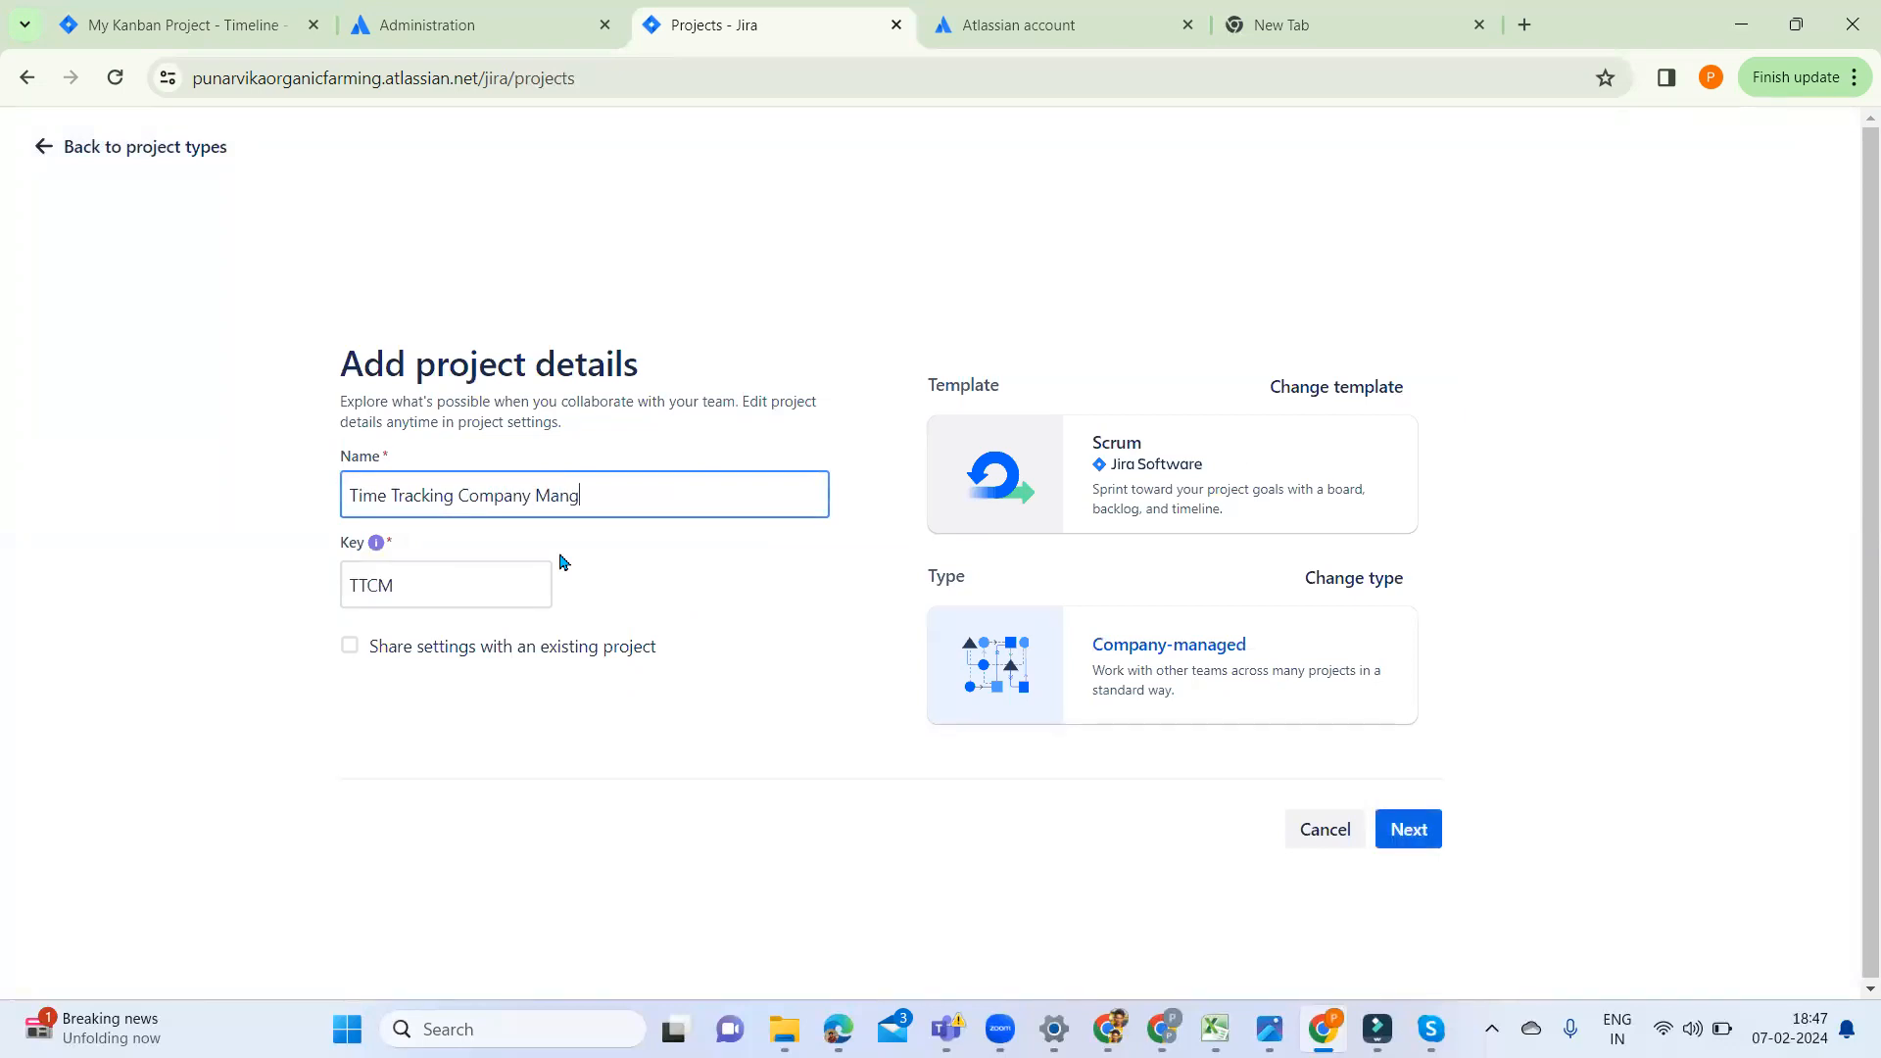
type("ed Project")
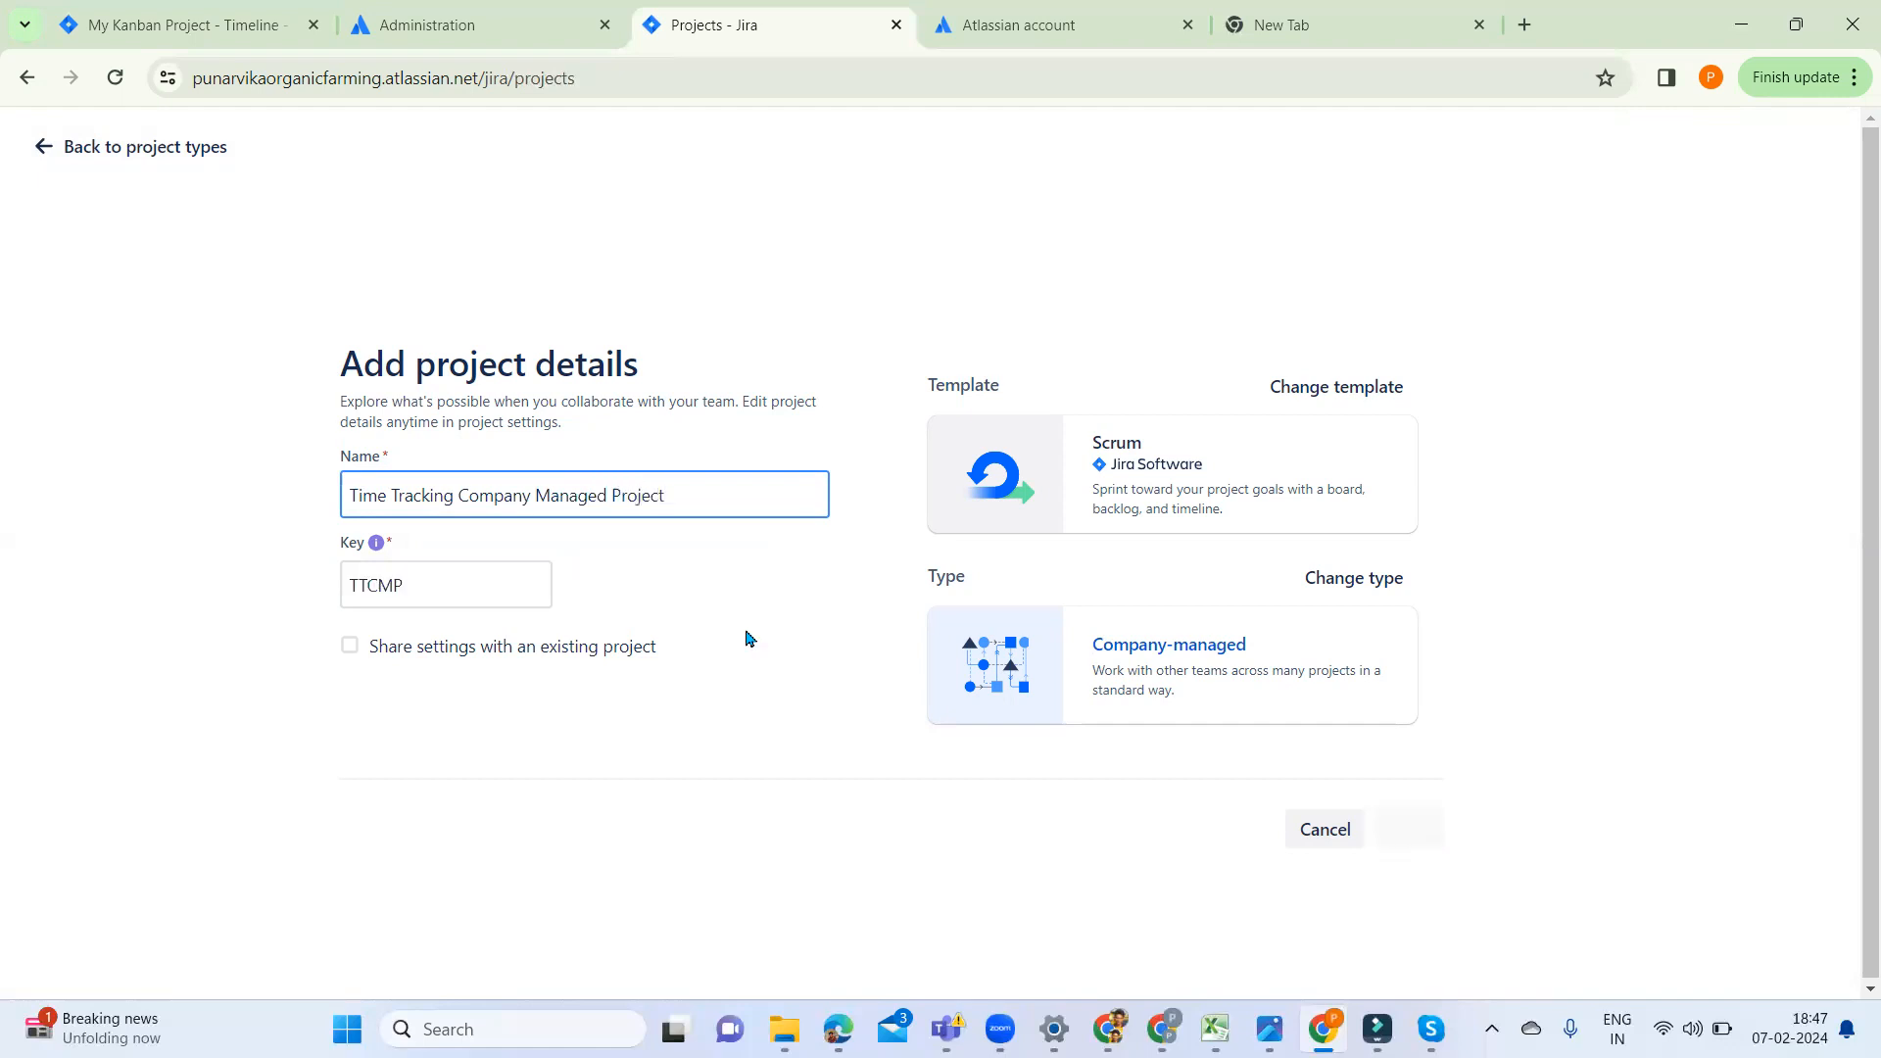
Enable sharing settings with an existing project and check which projects can be chosen
left_click(761, 647)
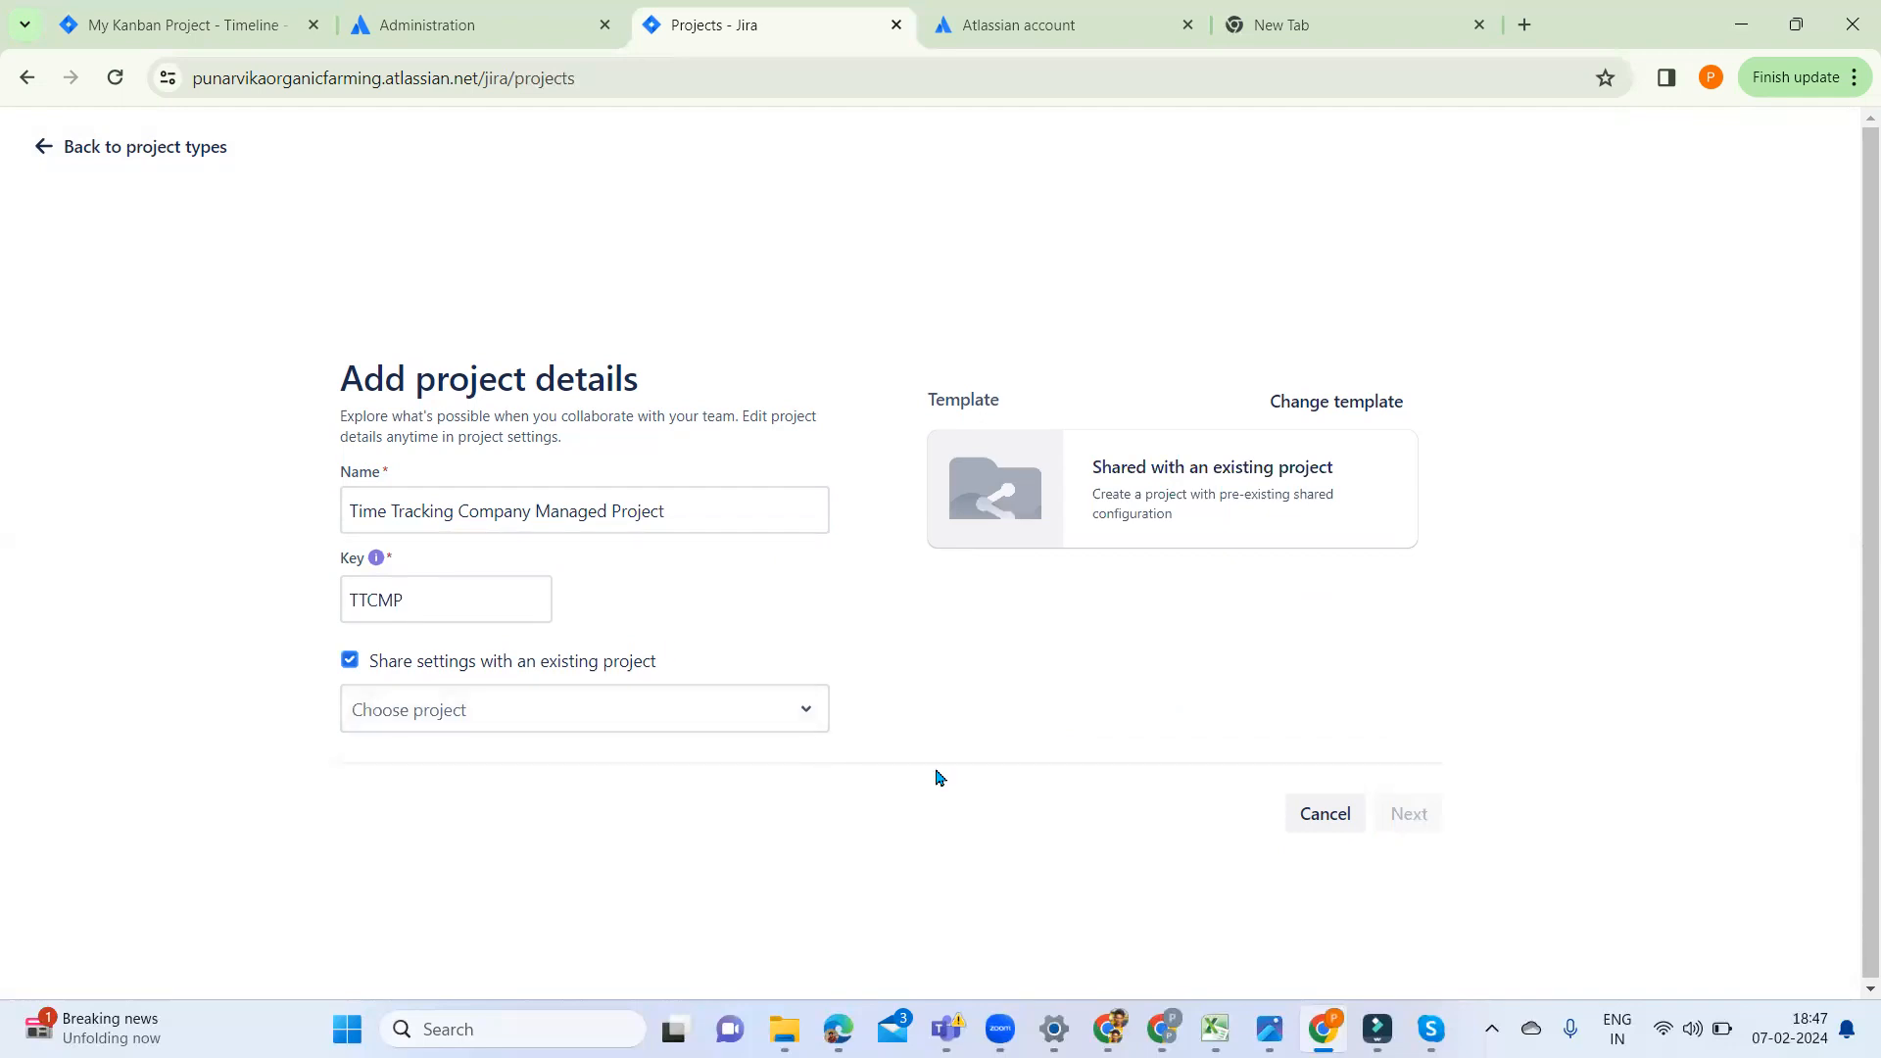
left_click(813, 715)
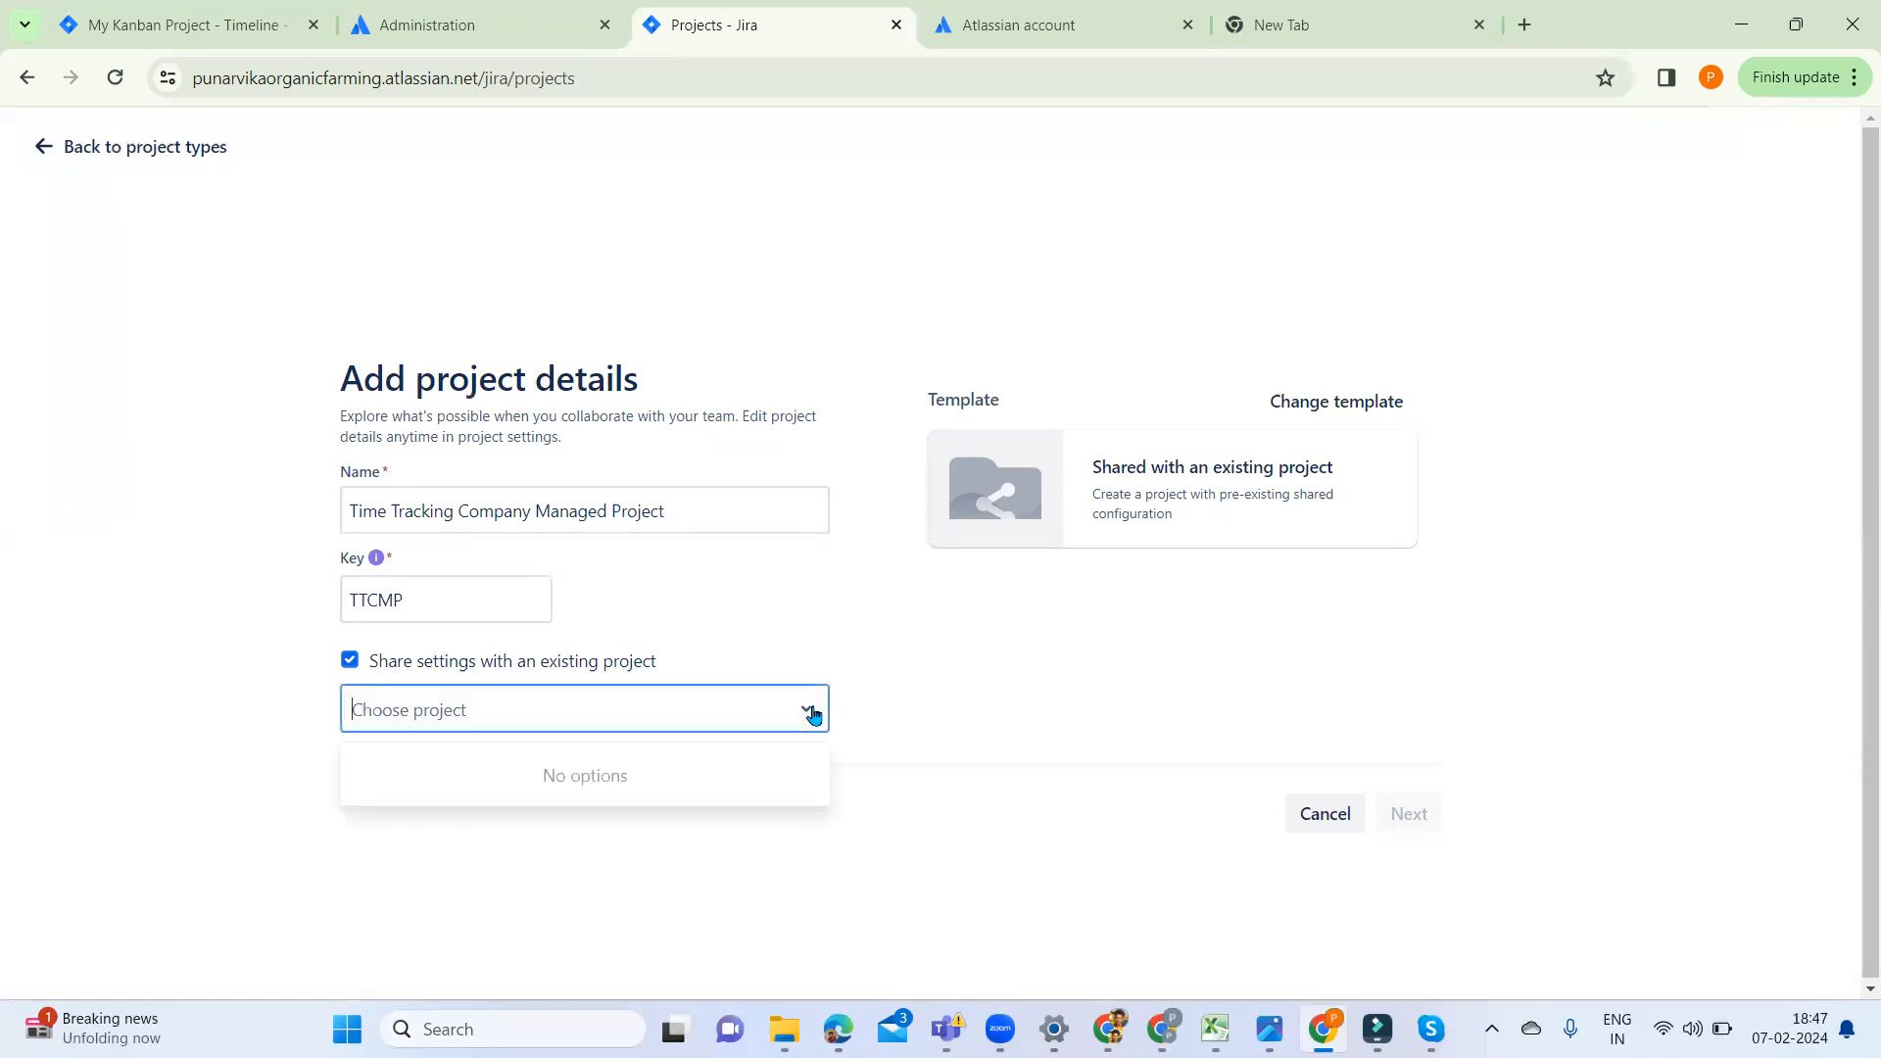
left_click(1004, 695)
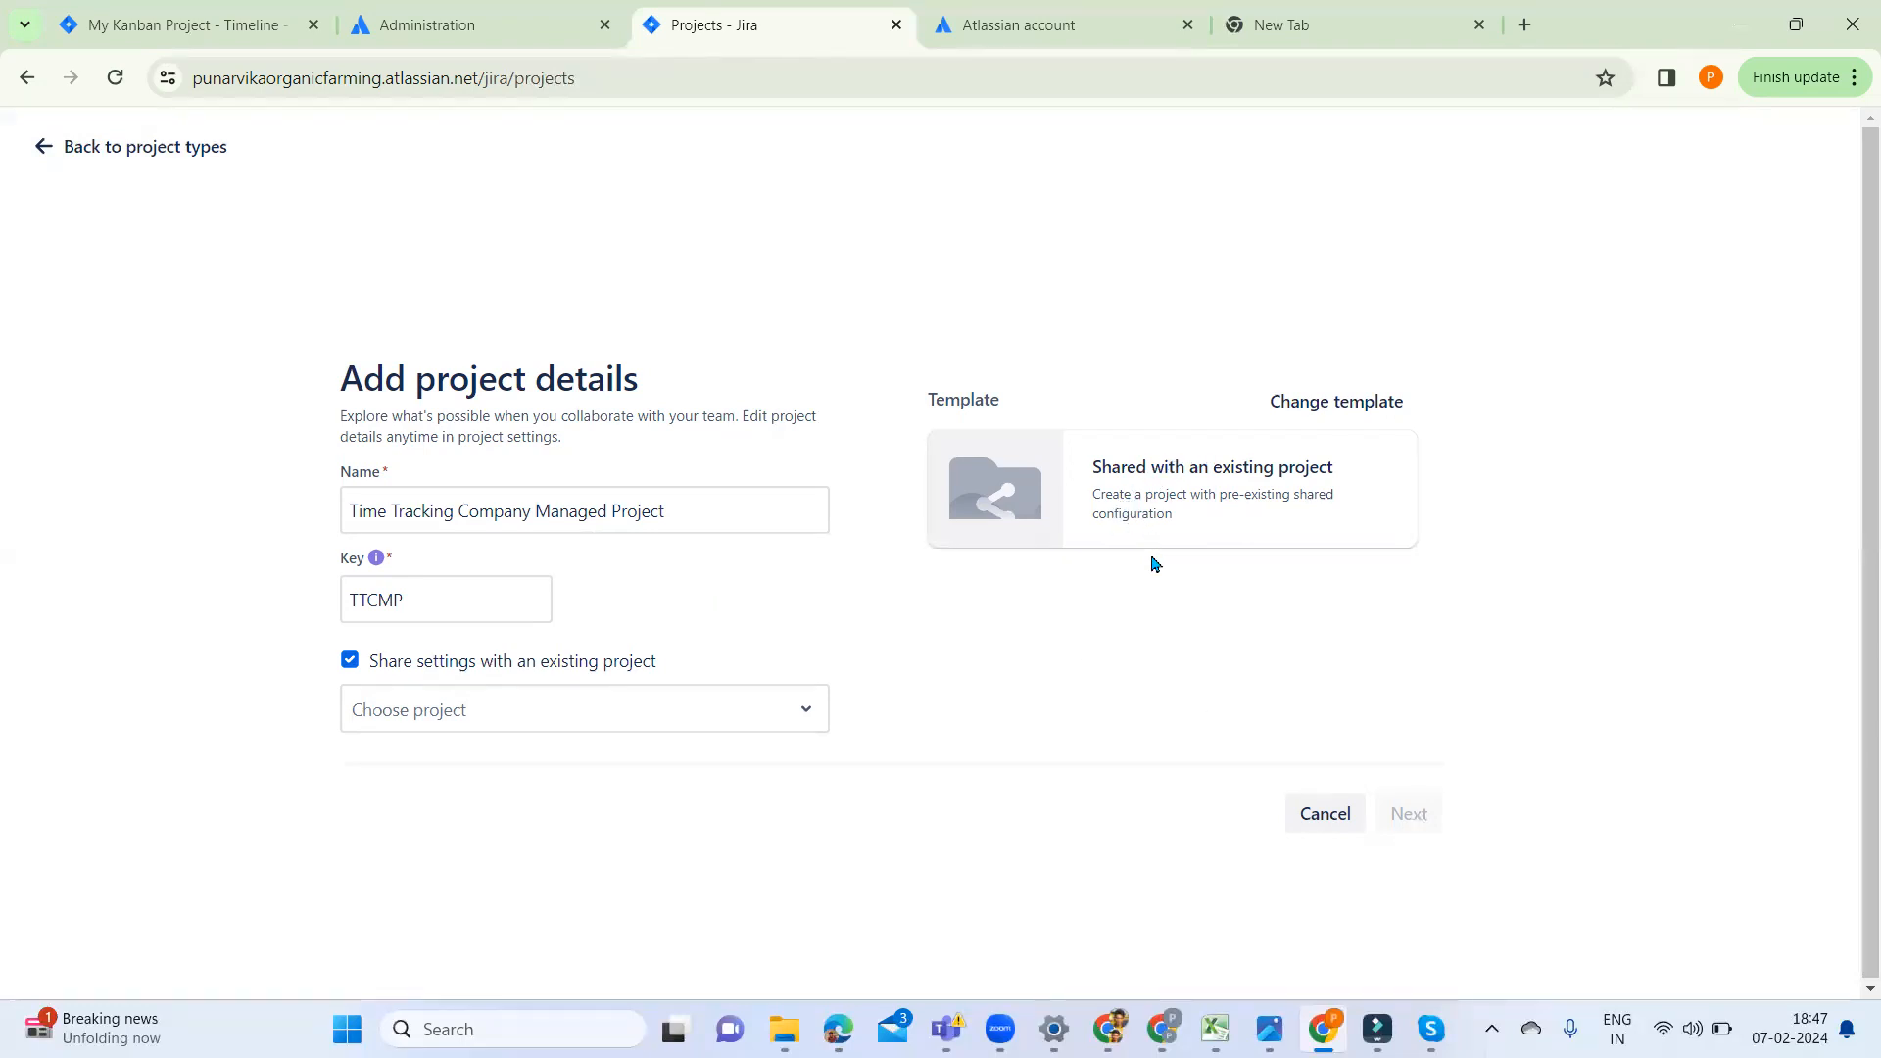
Try the Top-level planning template for the project, then return to the list of project templates
left_click(1312, 407)
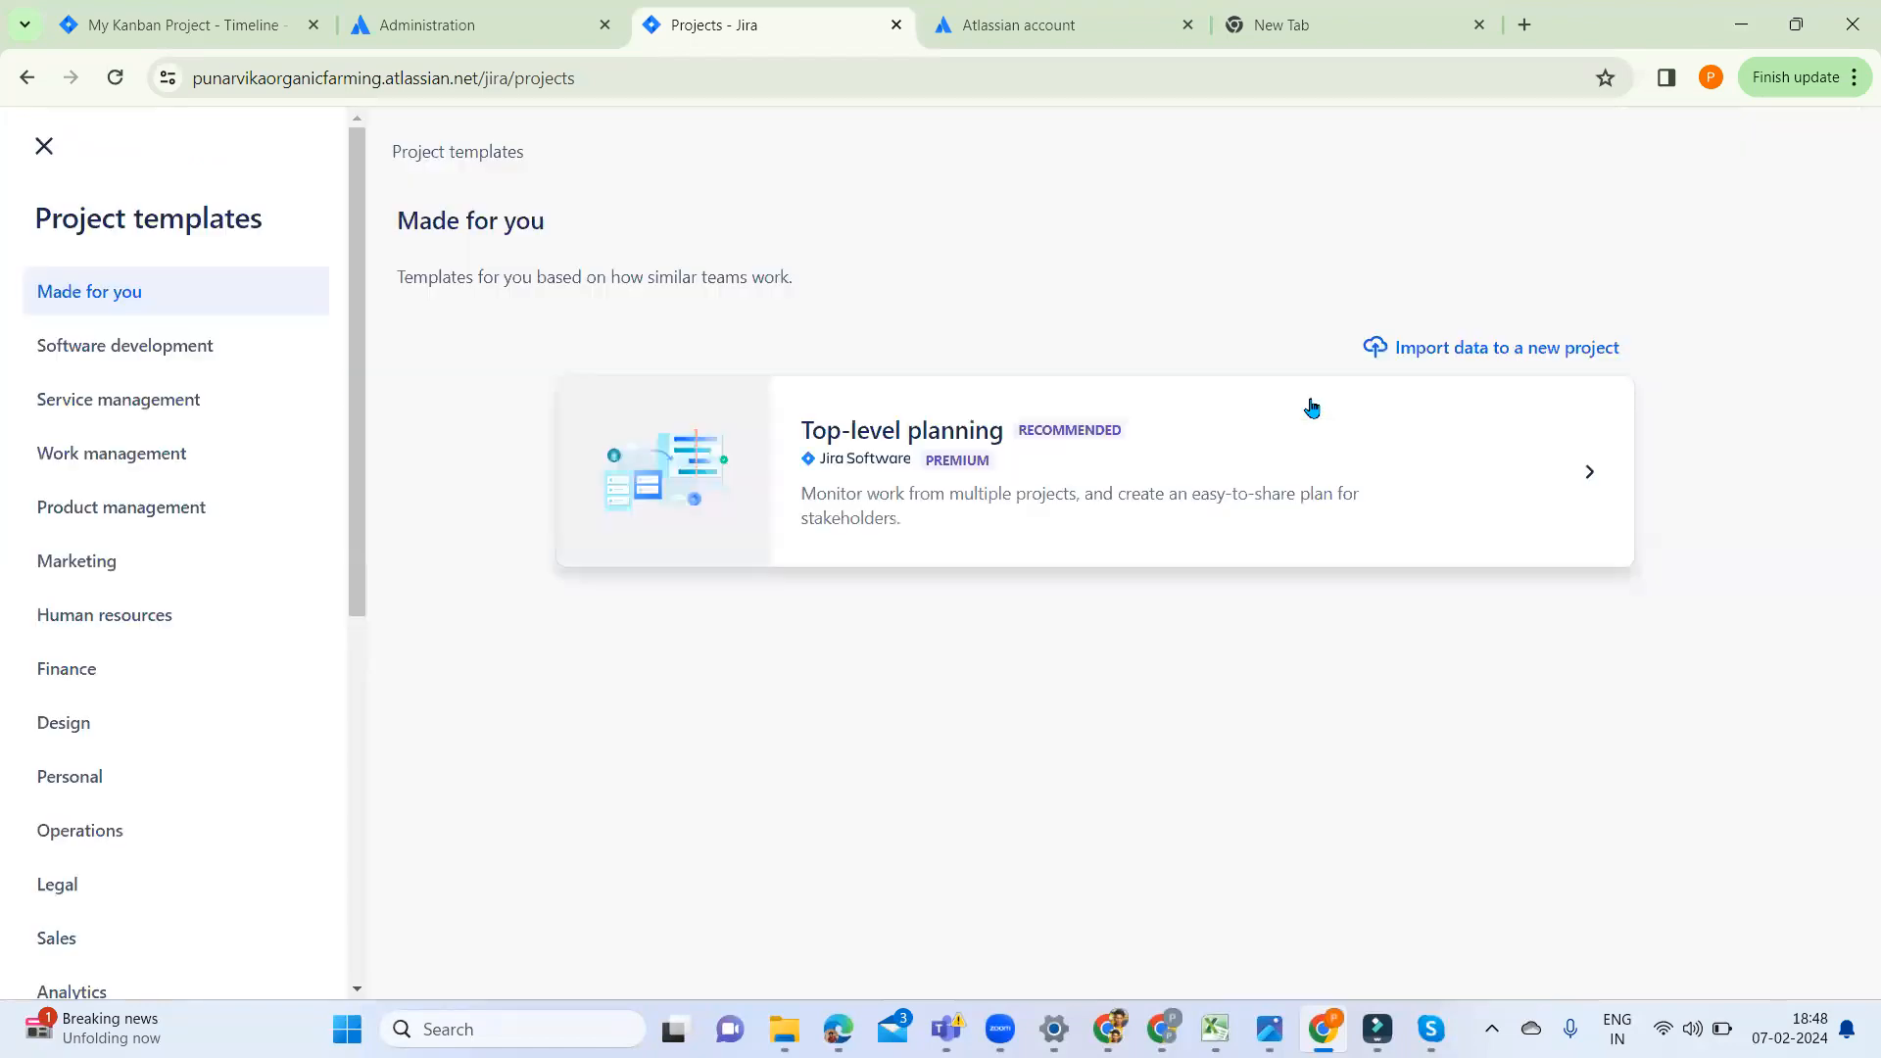
left_click(1137, 469)
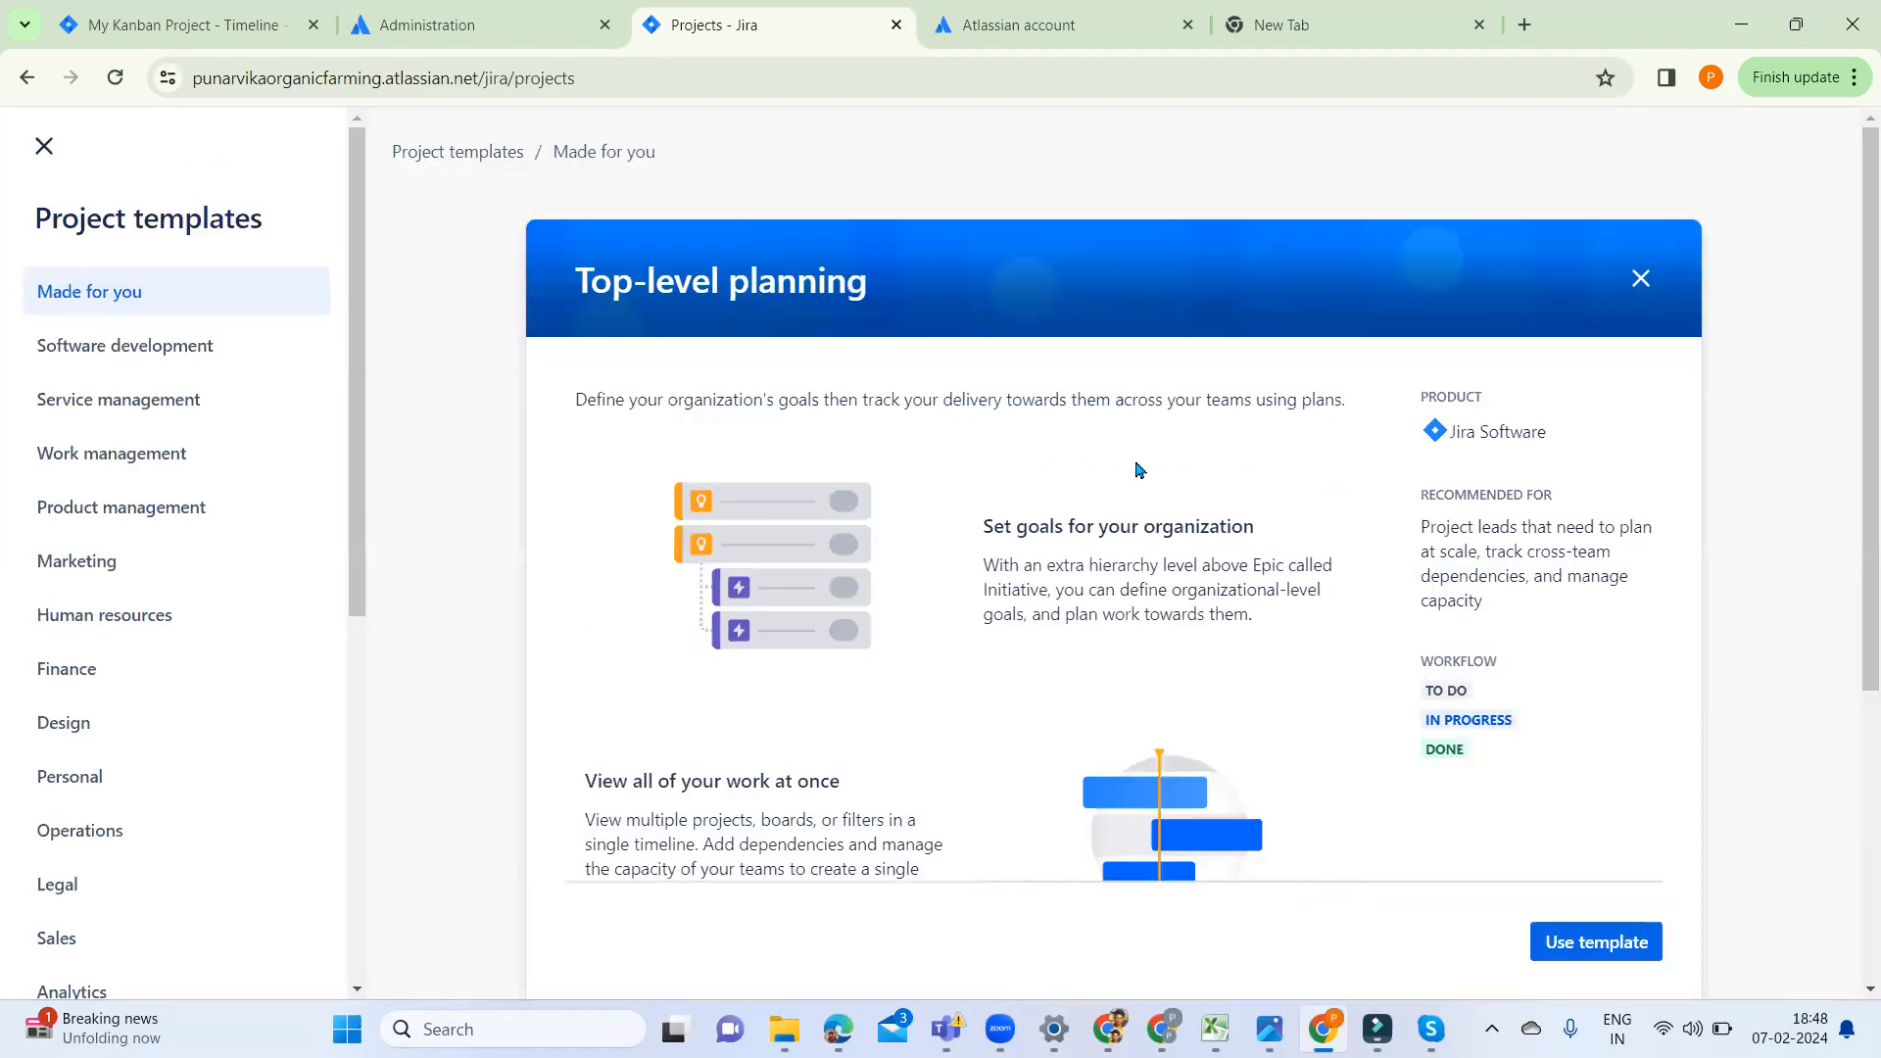
left_click(1579, 938)
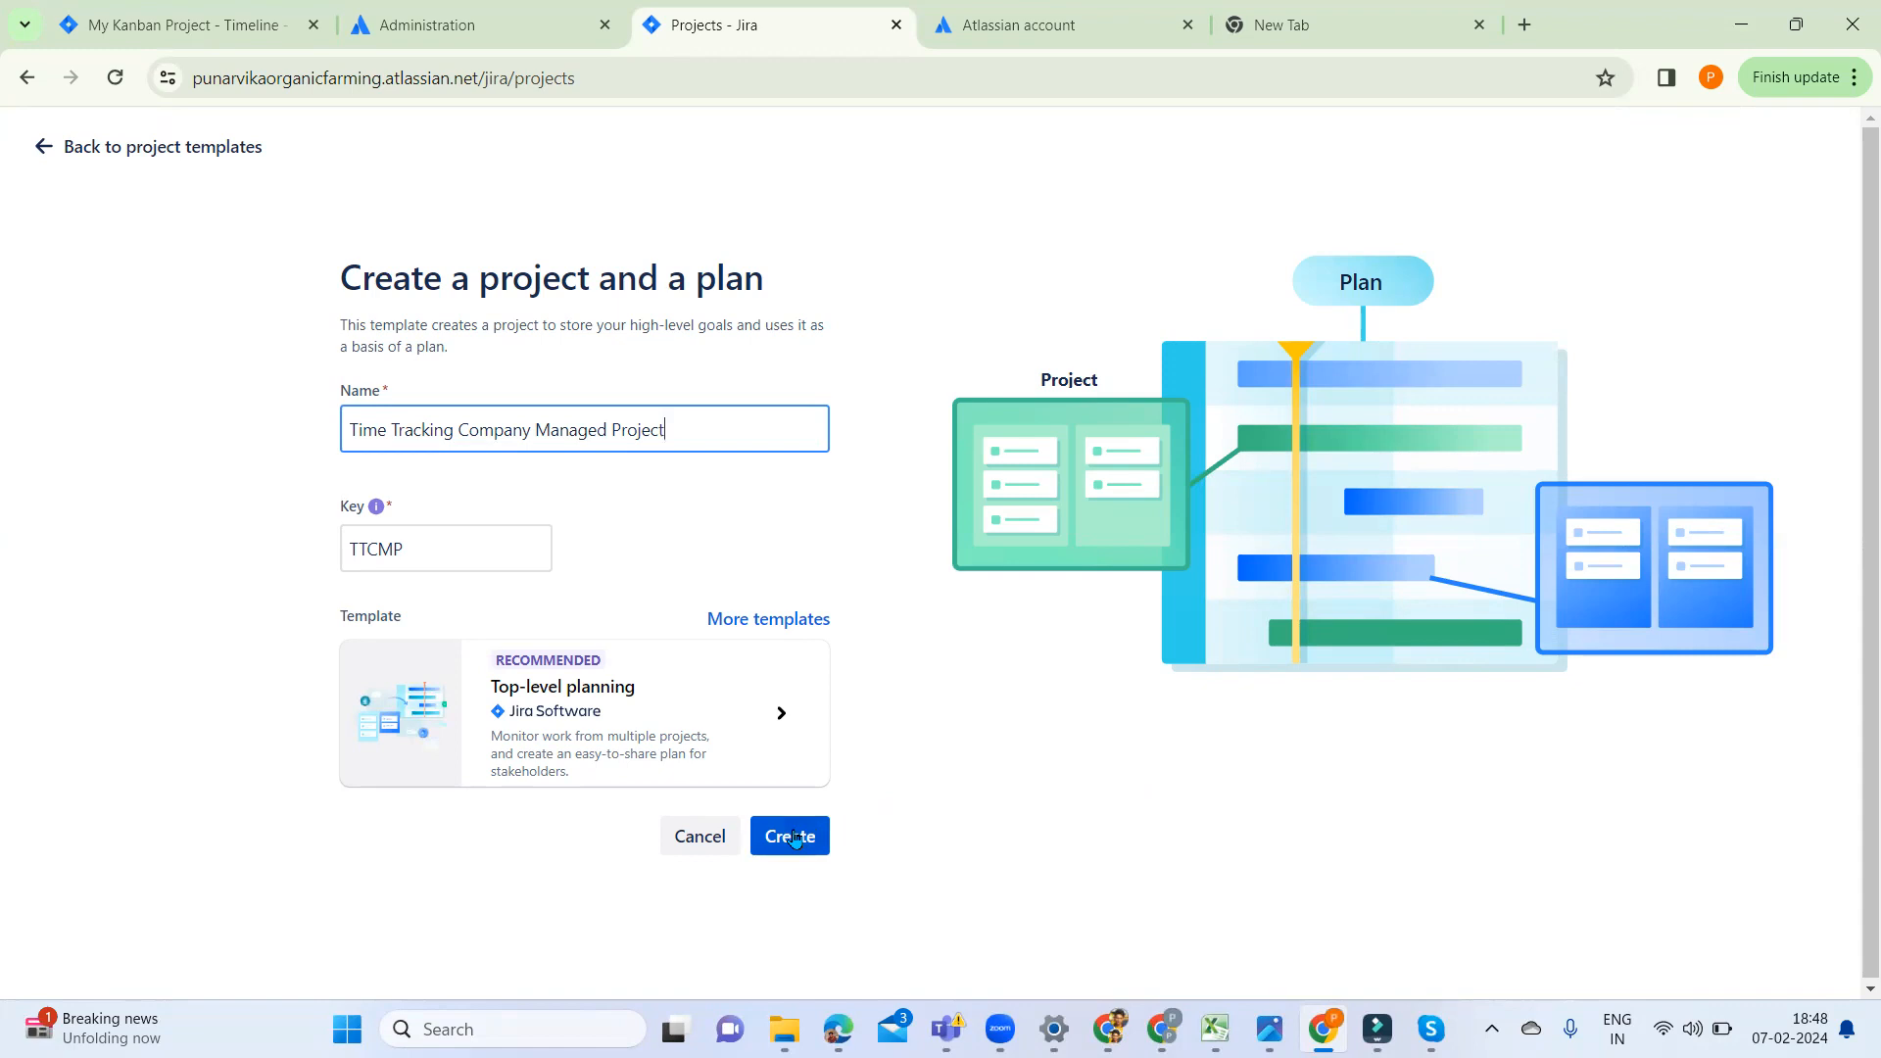
left_click(769, 622)
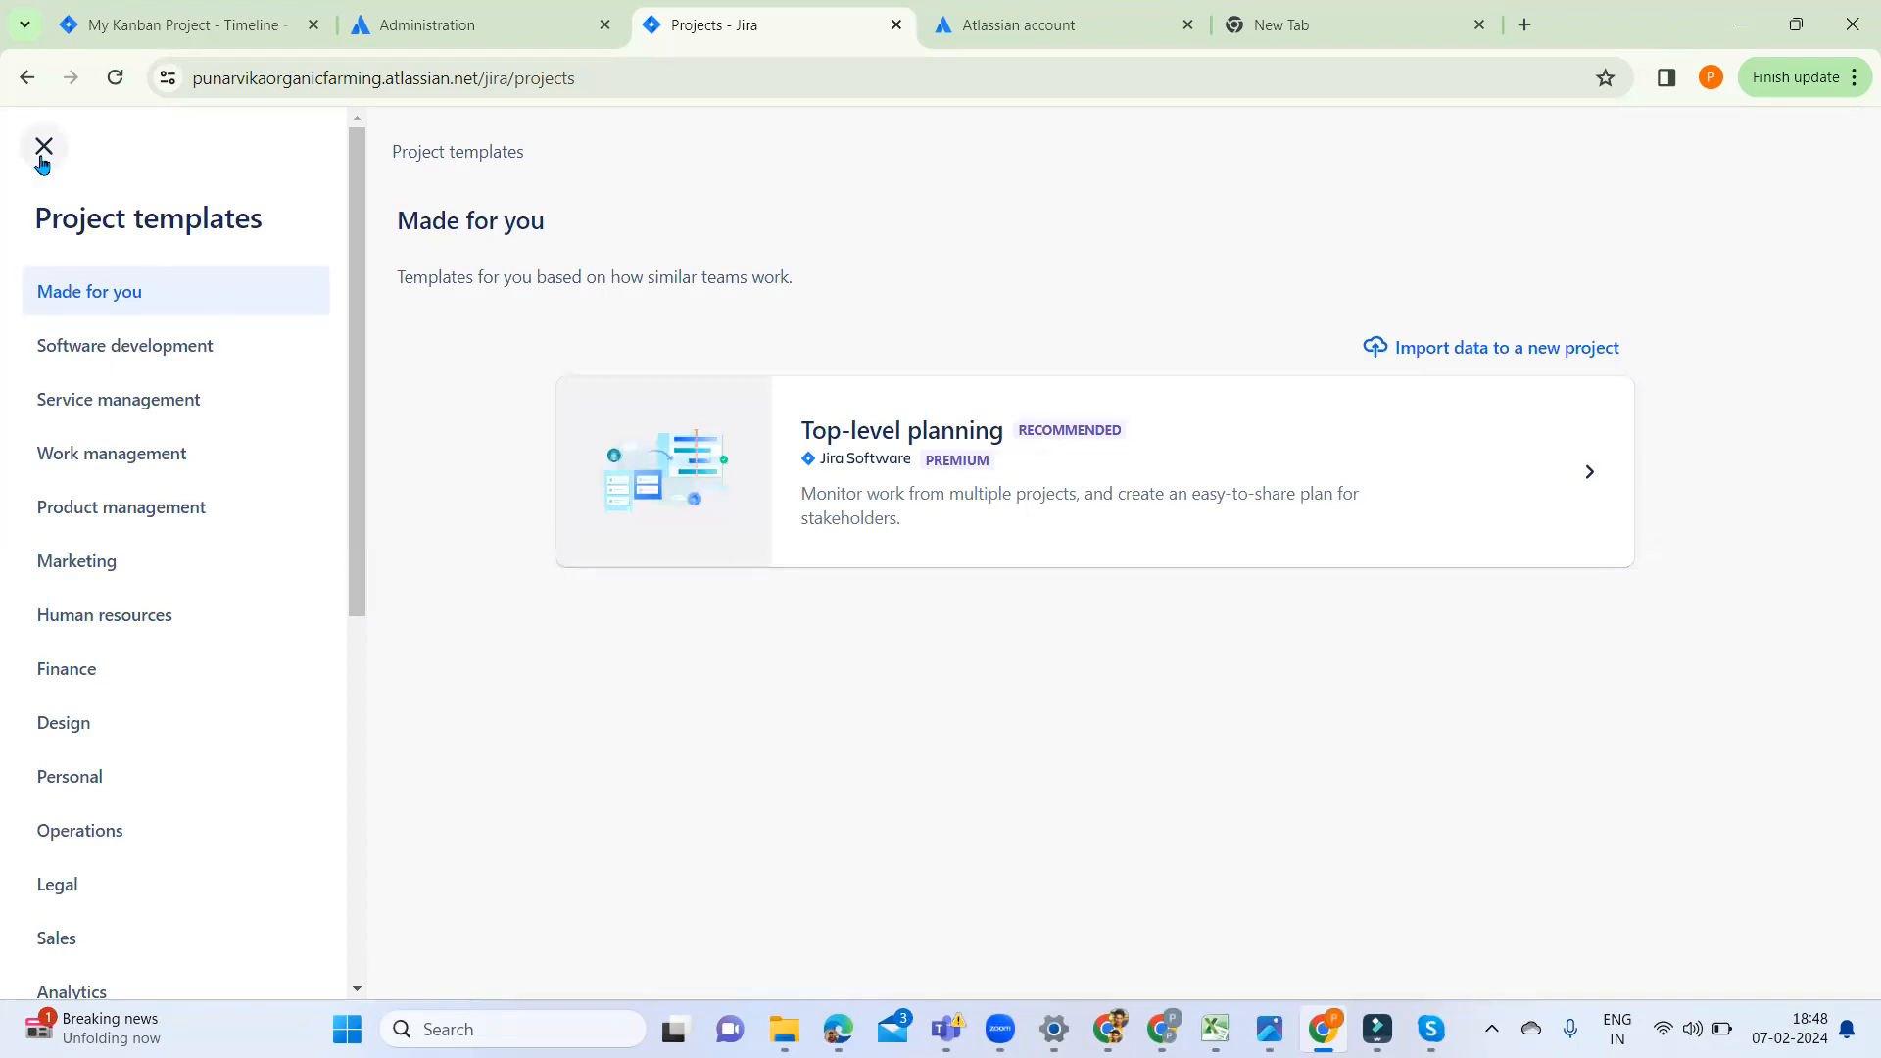
left_click(27, 78)
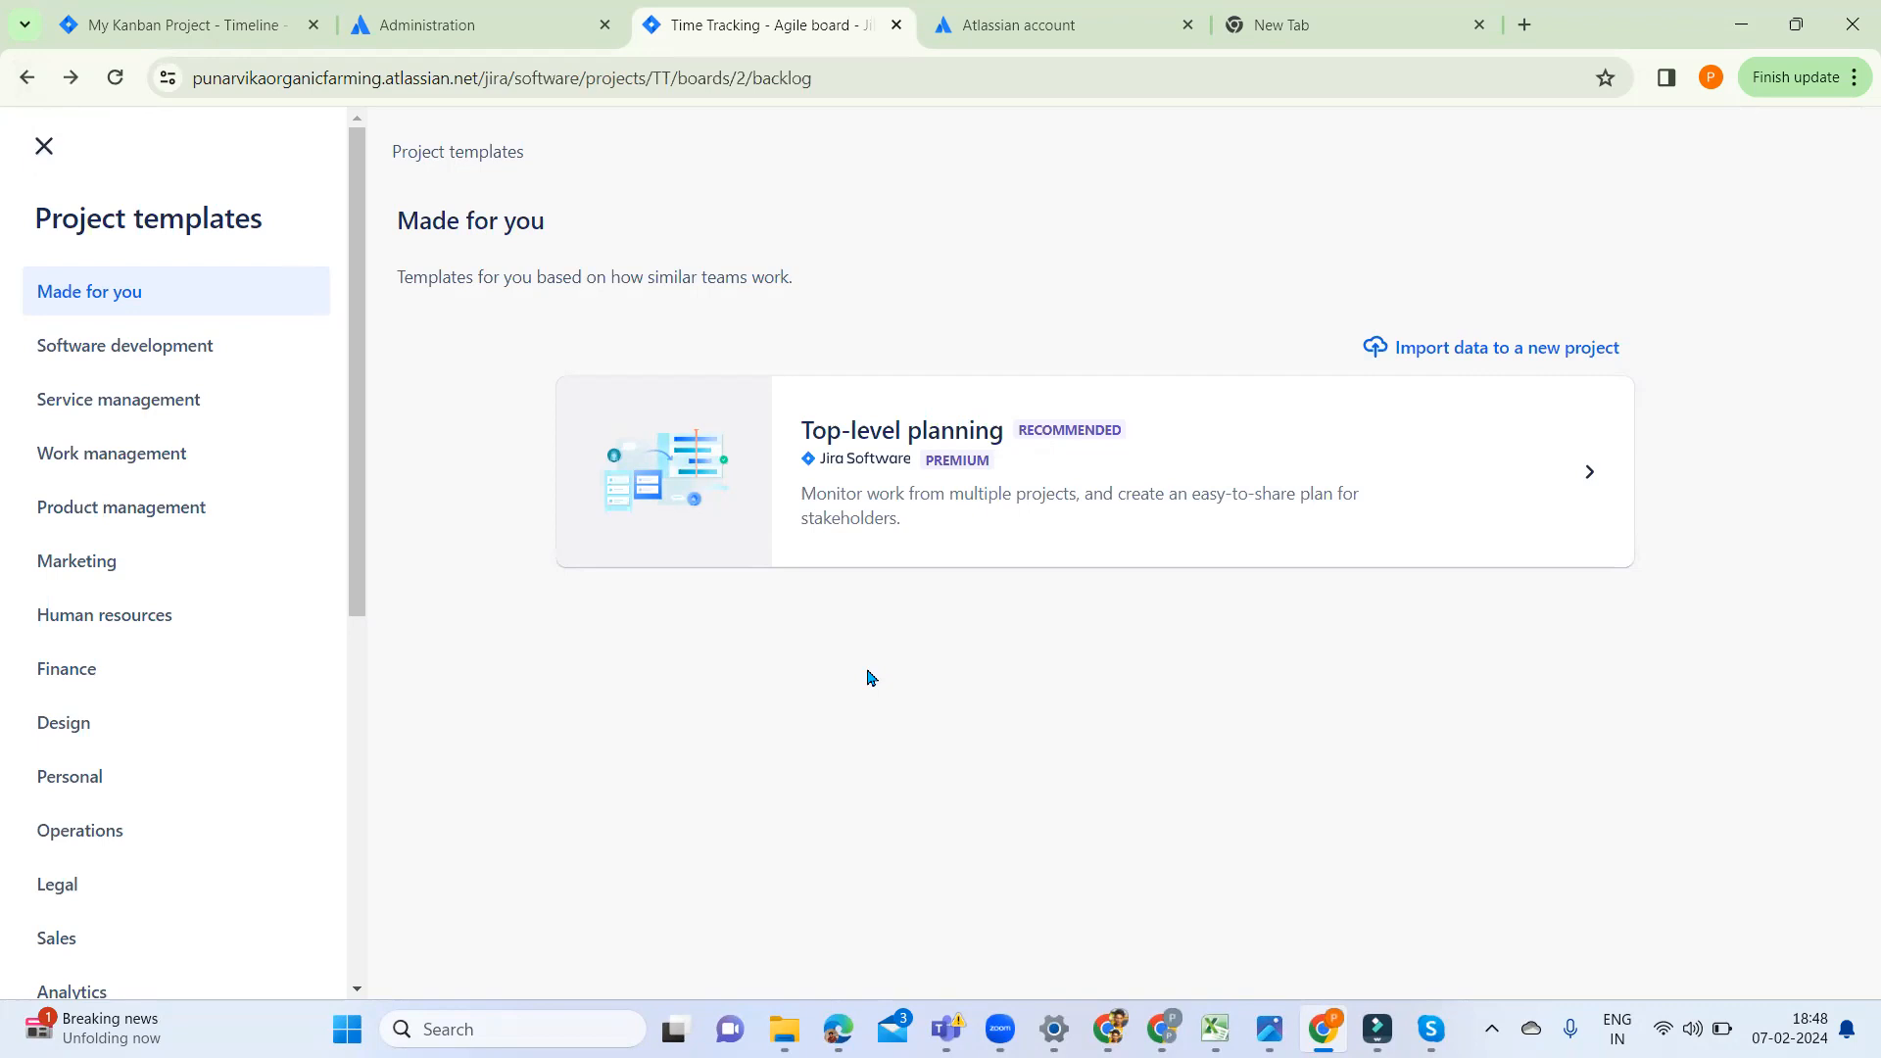
Use the Top-level planning template and create the project together with its plan
left_click(1122, 465)
scroll(1233, 802, "down", 5)
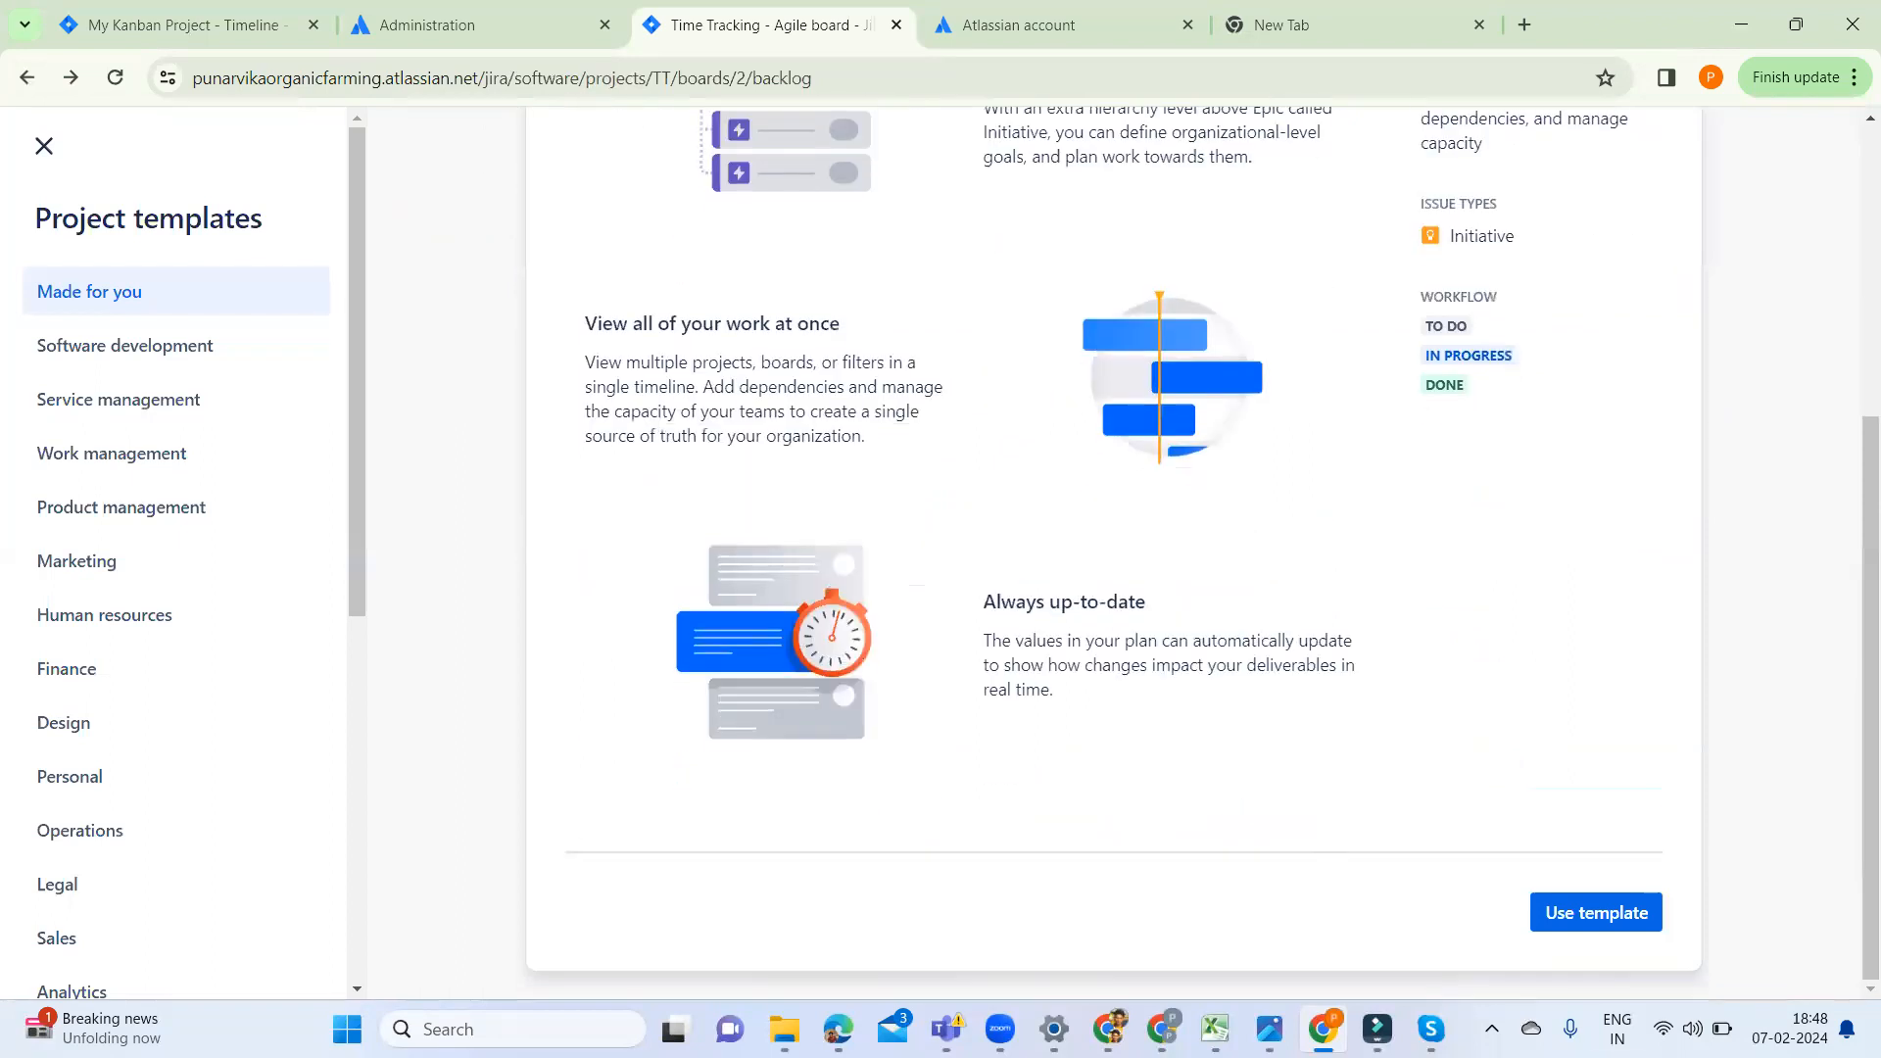
left_click(1597, 926)
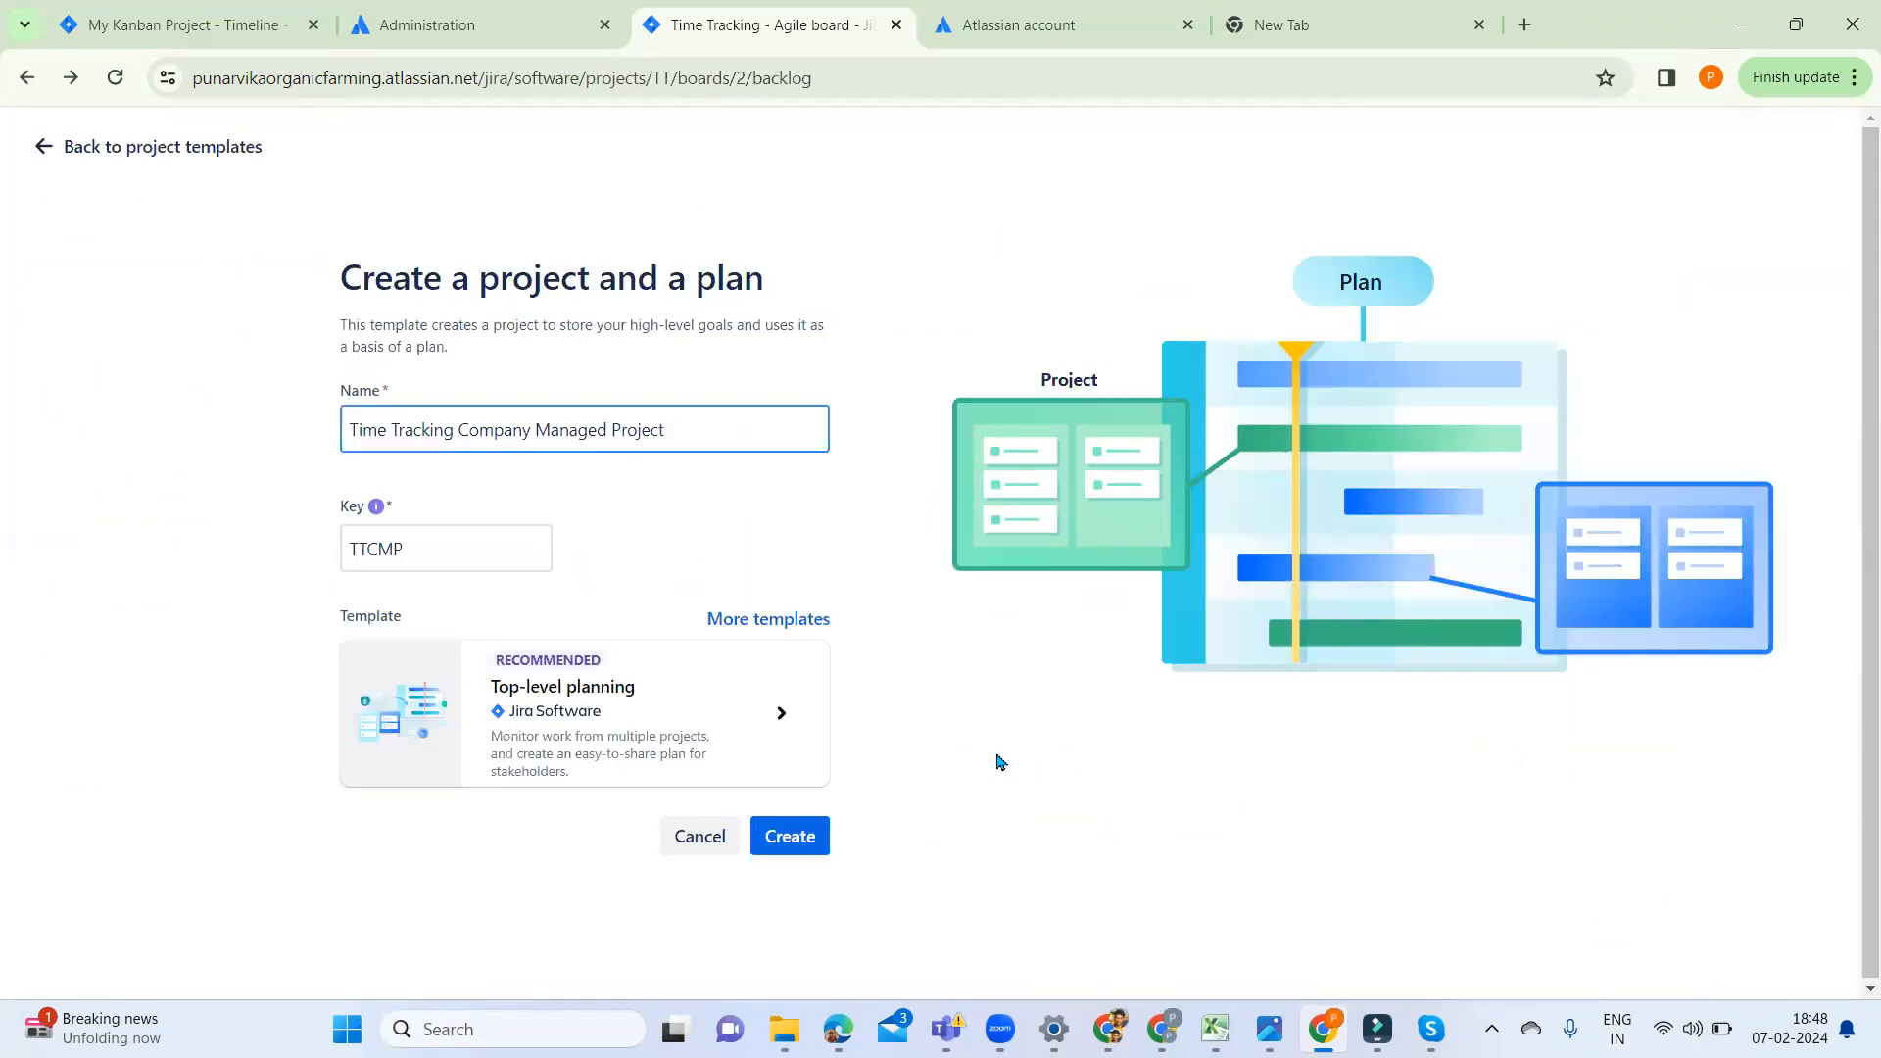
left_click(793, 832)
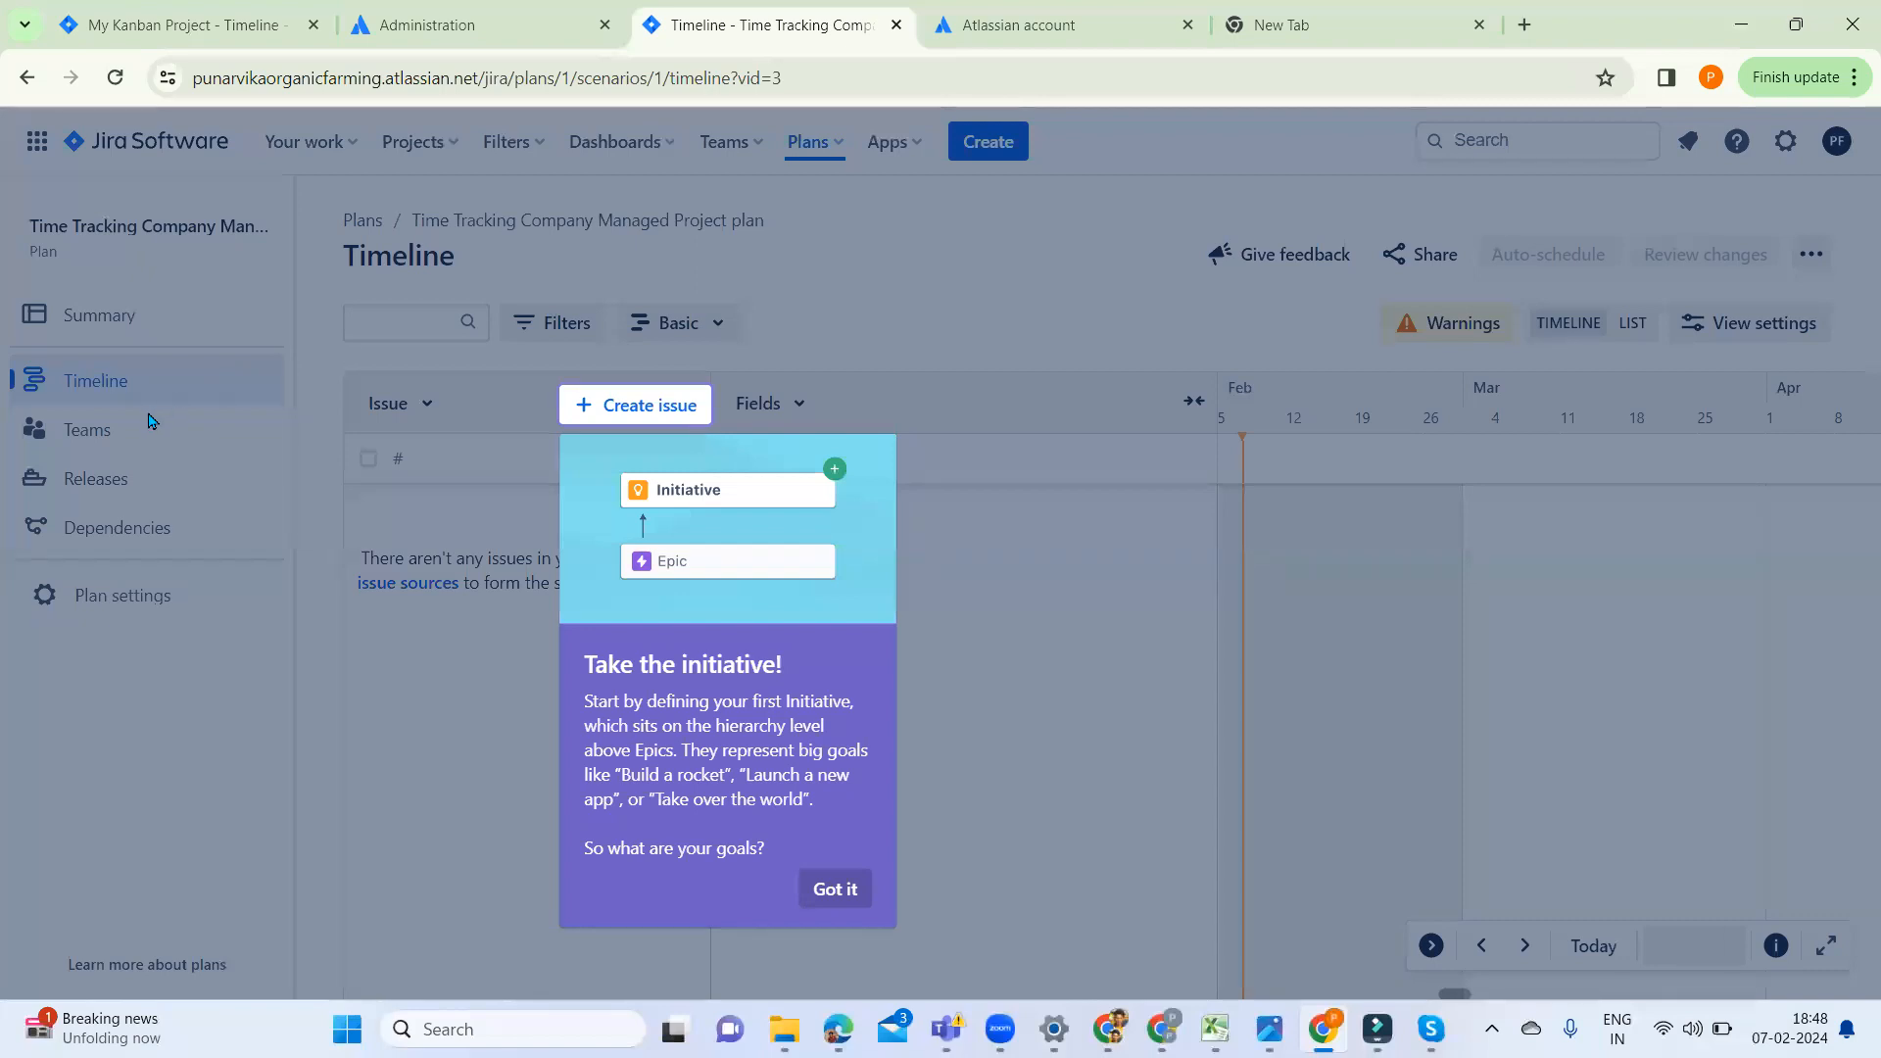
Dismiss the initiative tip and examine the plan's warning settings and its Teams, Releases and Dependencies pages
left_click(848, 887)
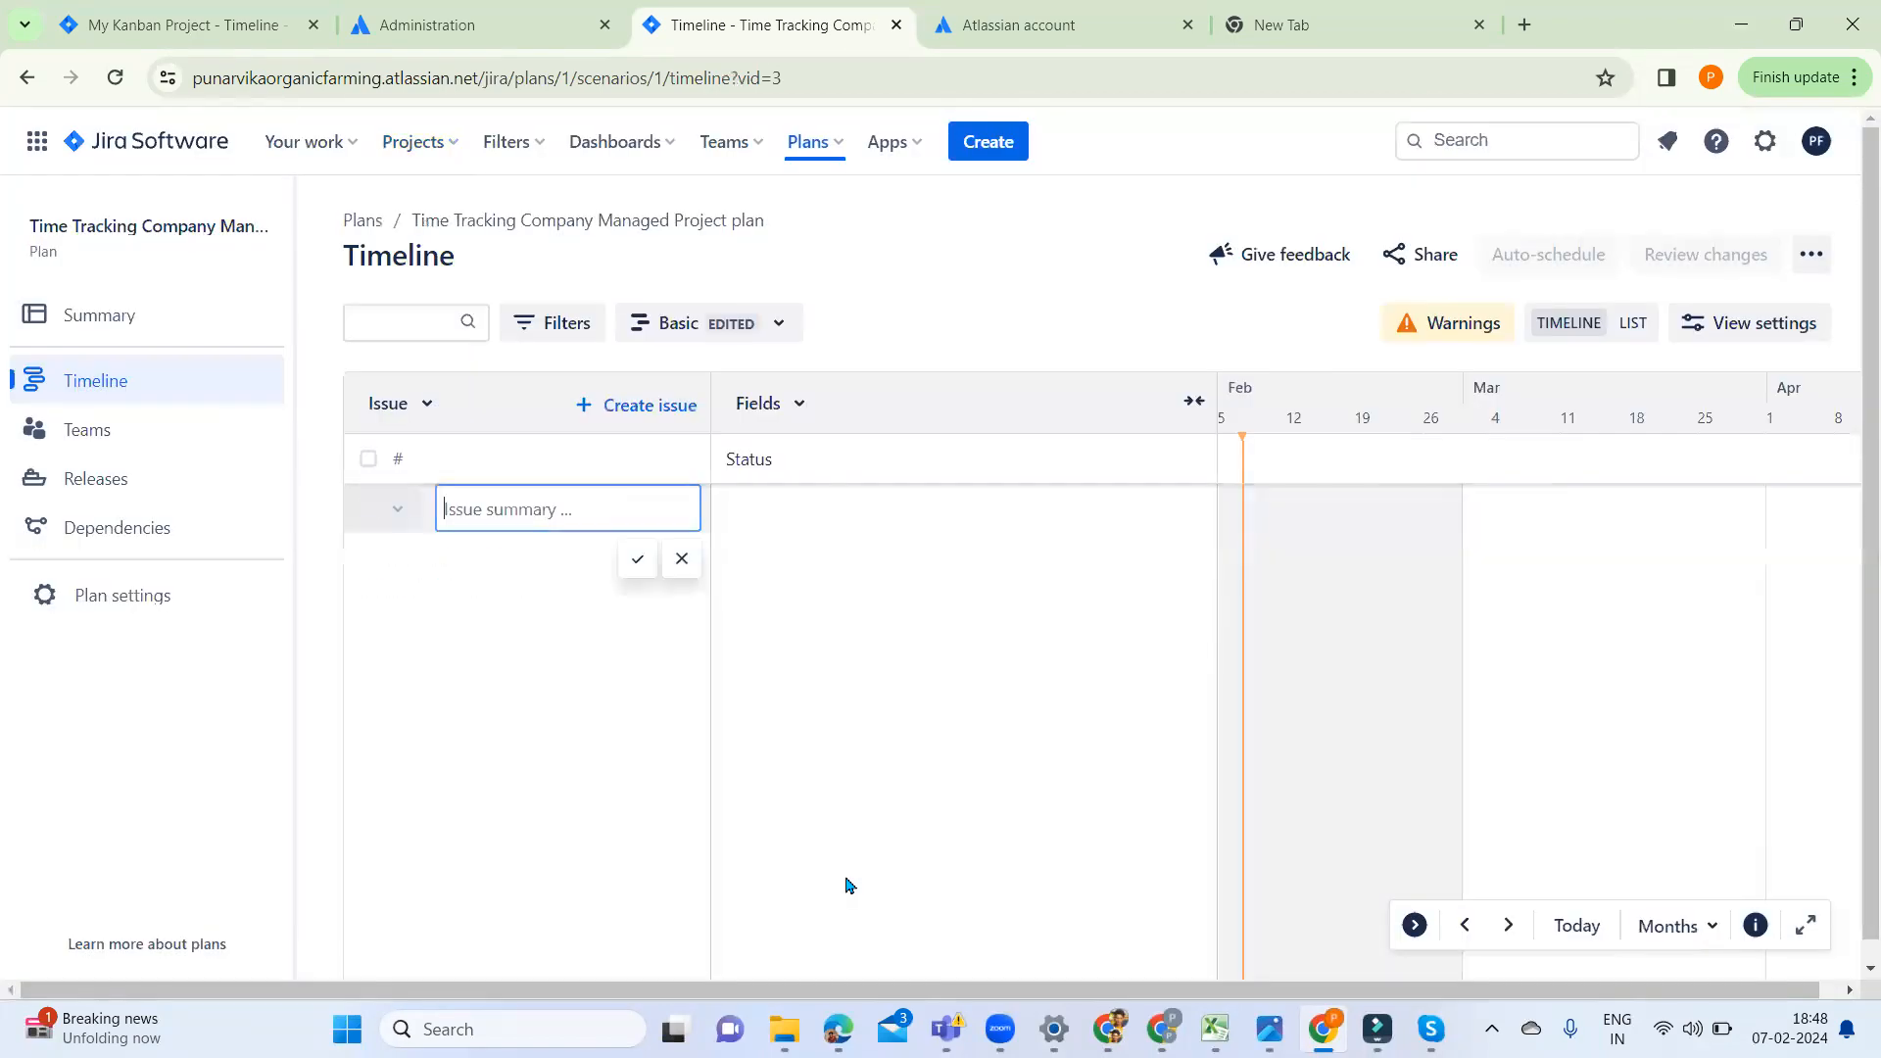
left_click(1444, 327)
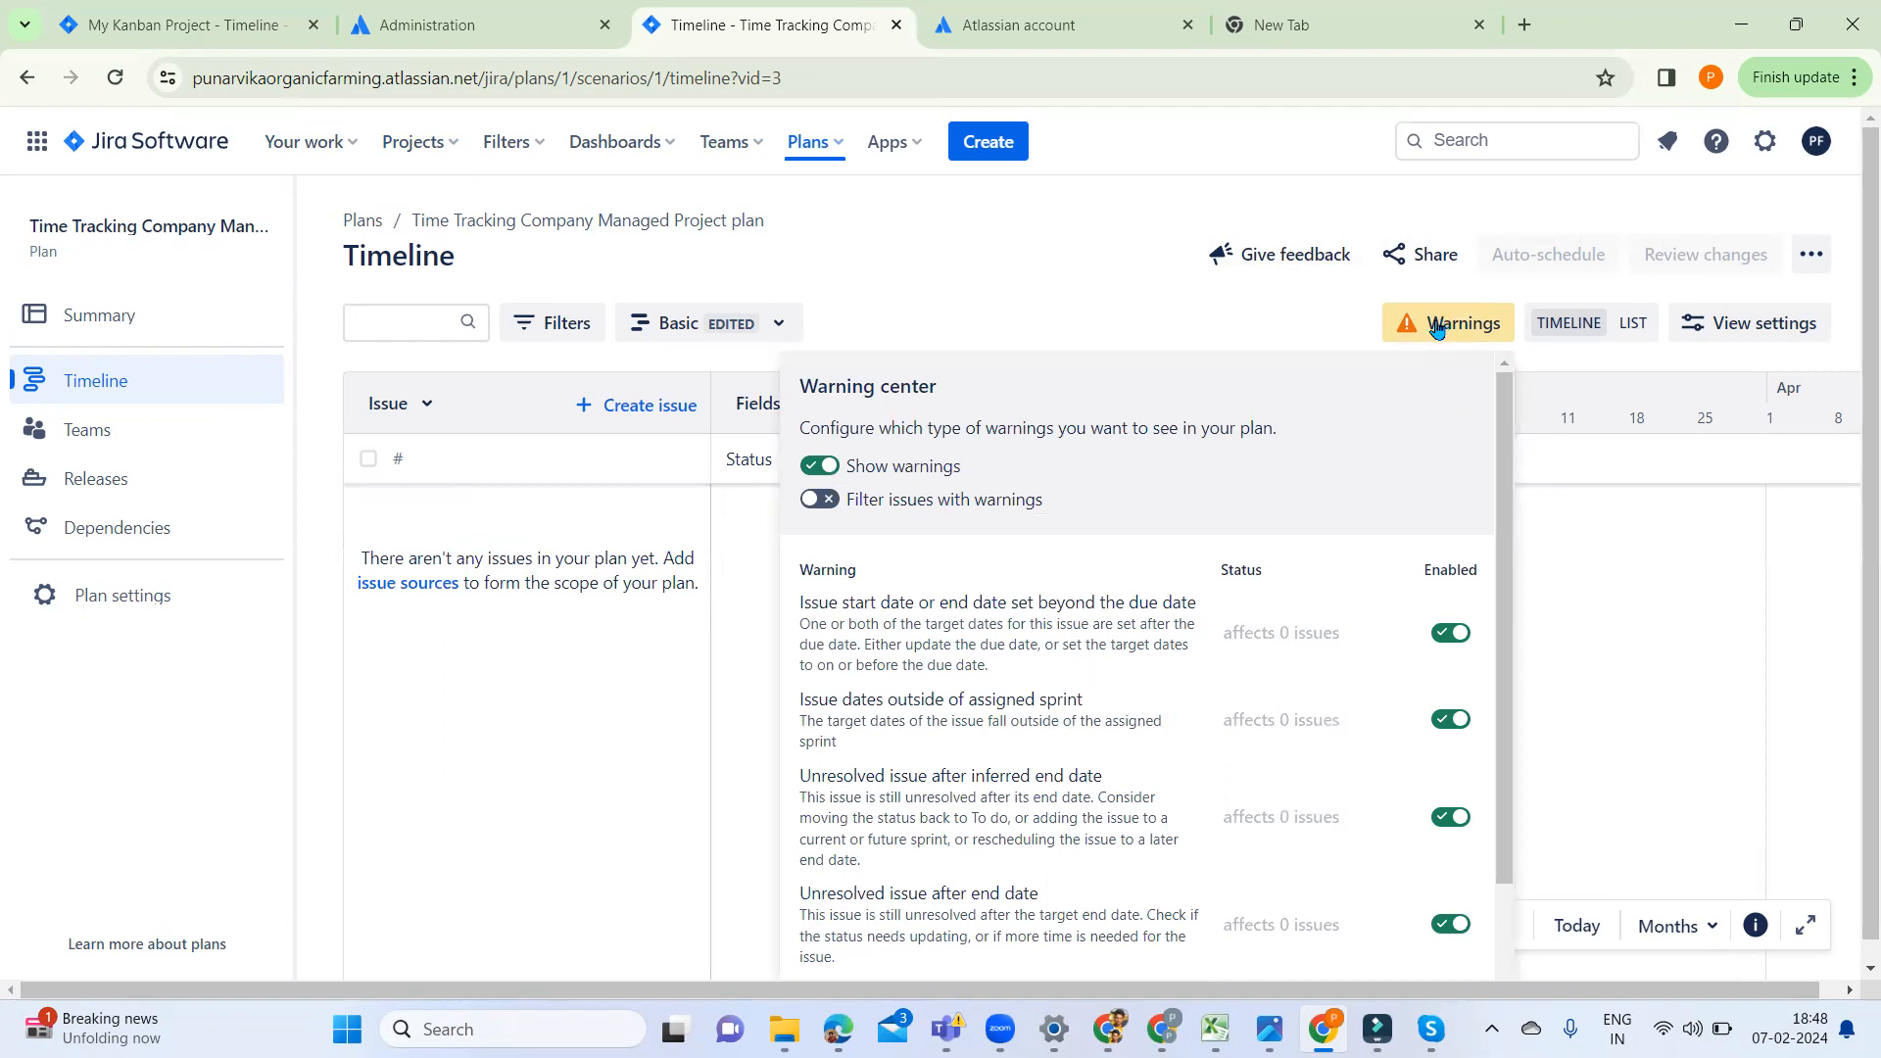
left_click(1206, 301)
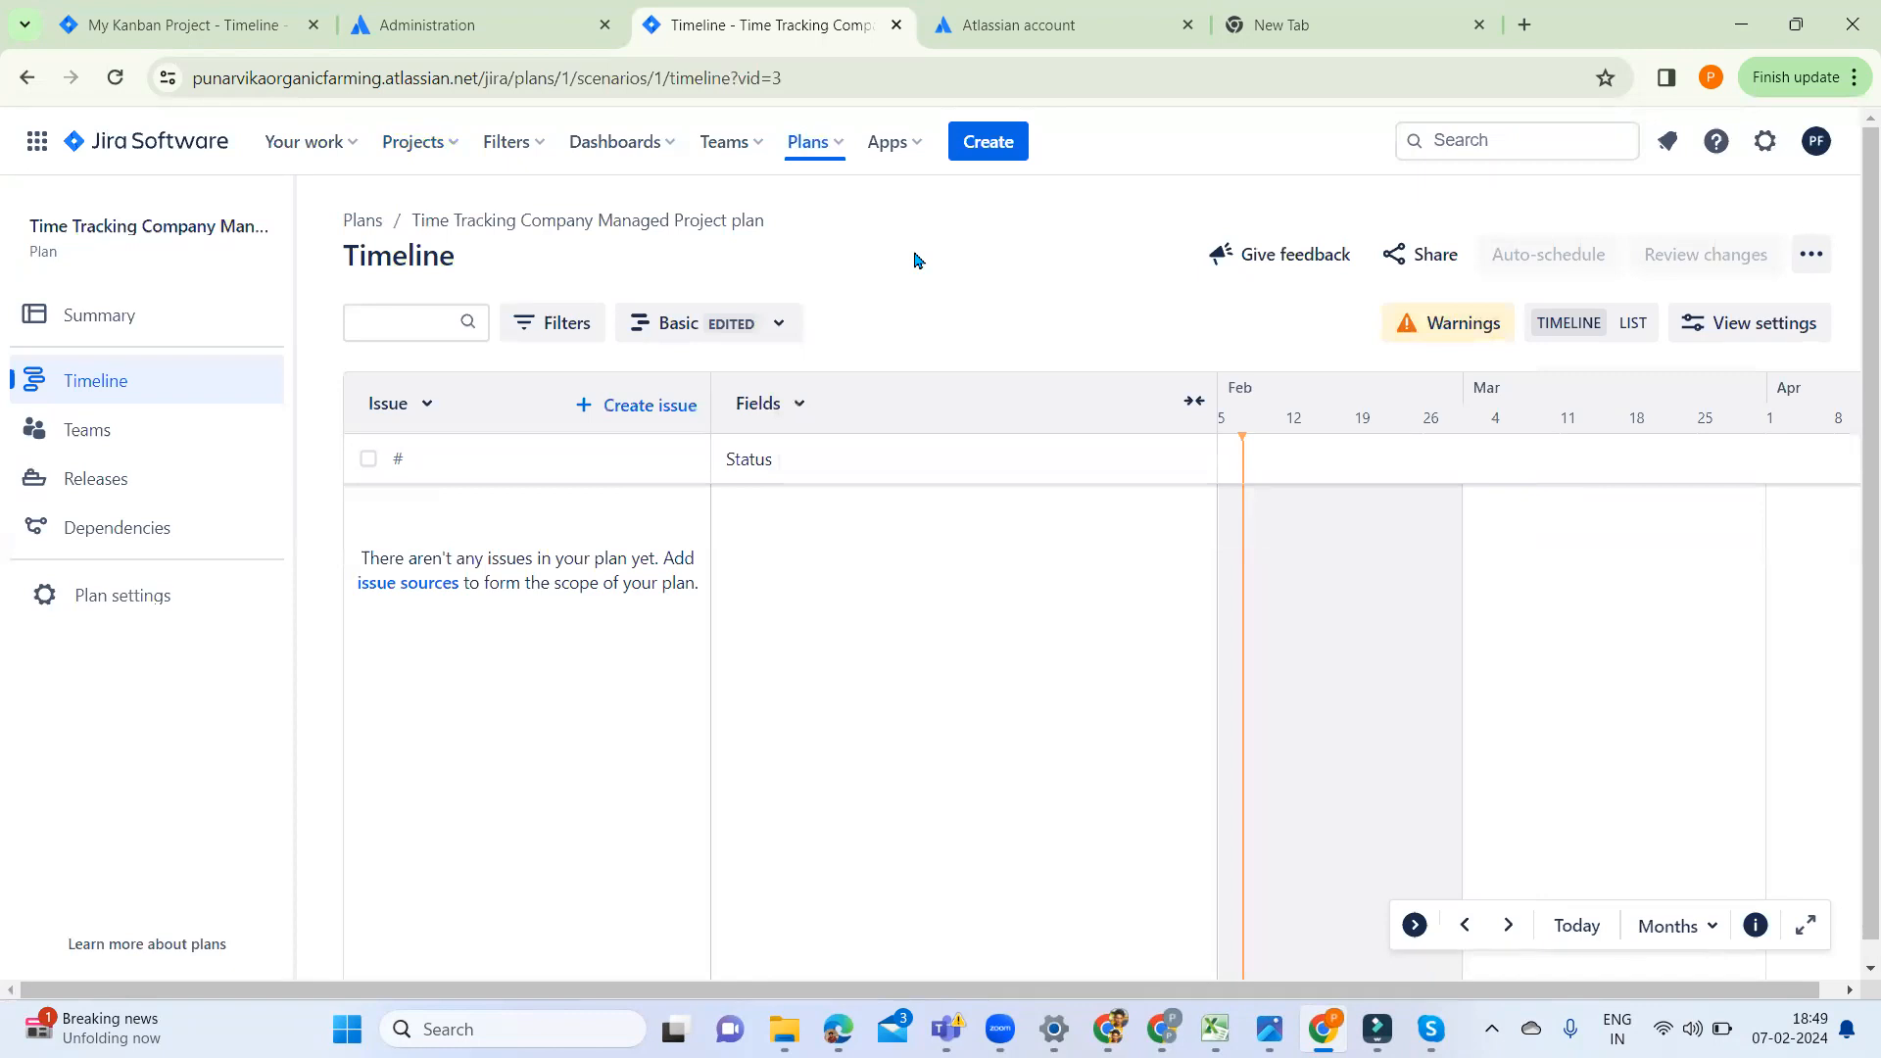
left_click(152, 435)
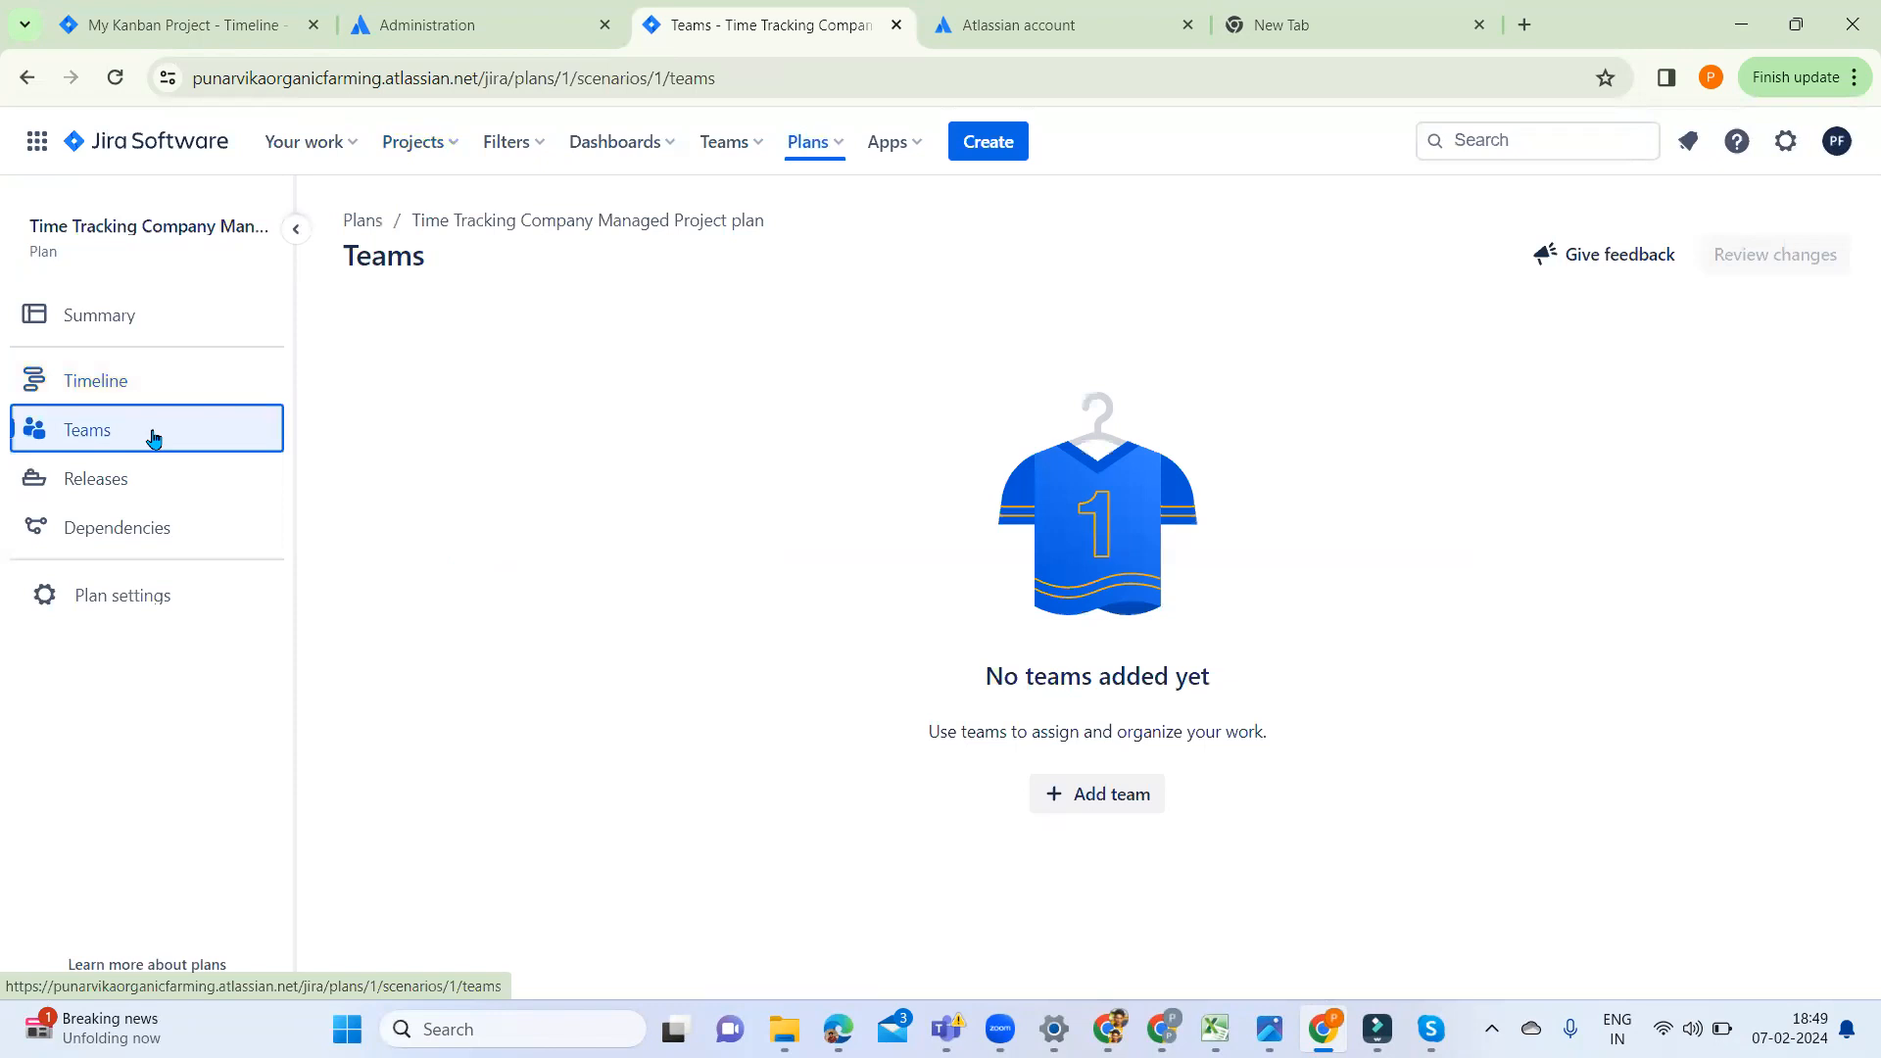
left_click(123, 481)
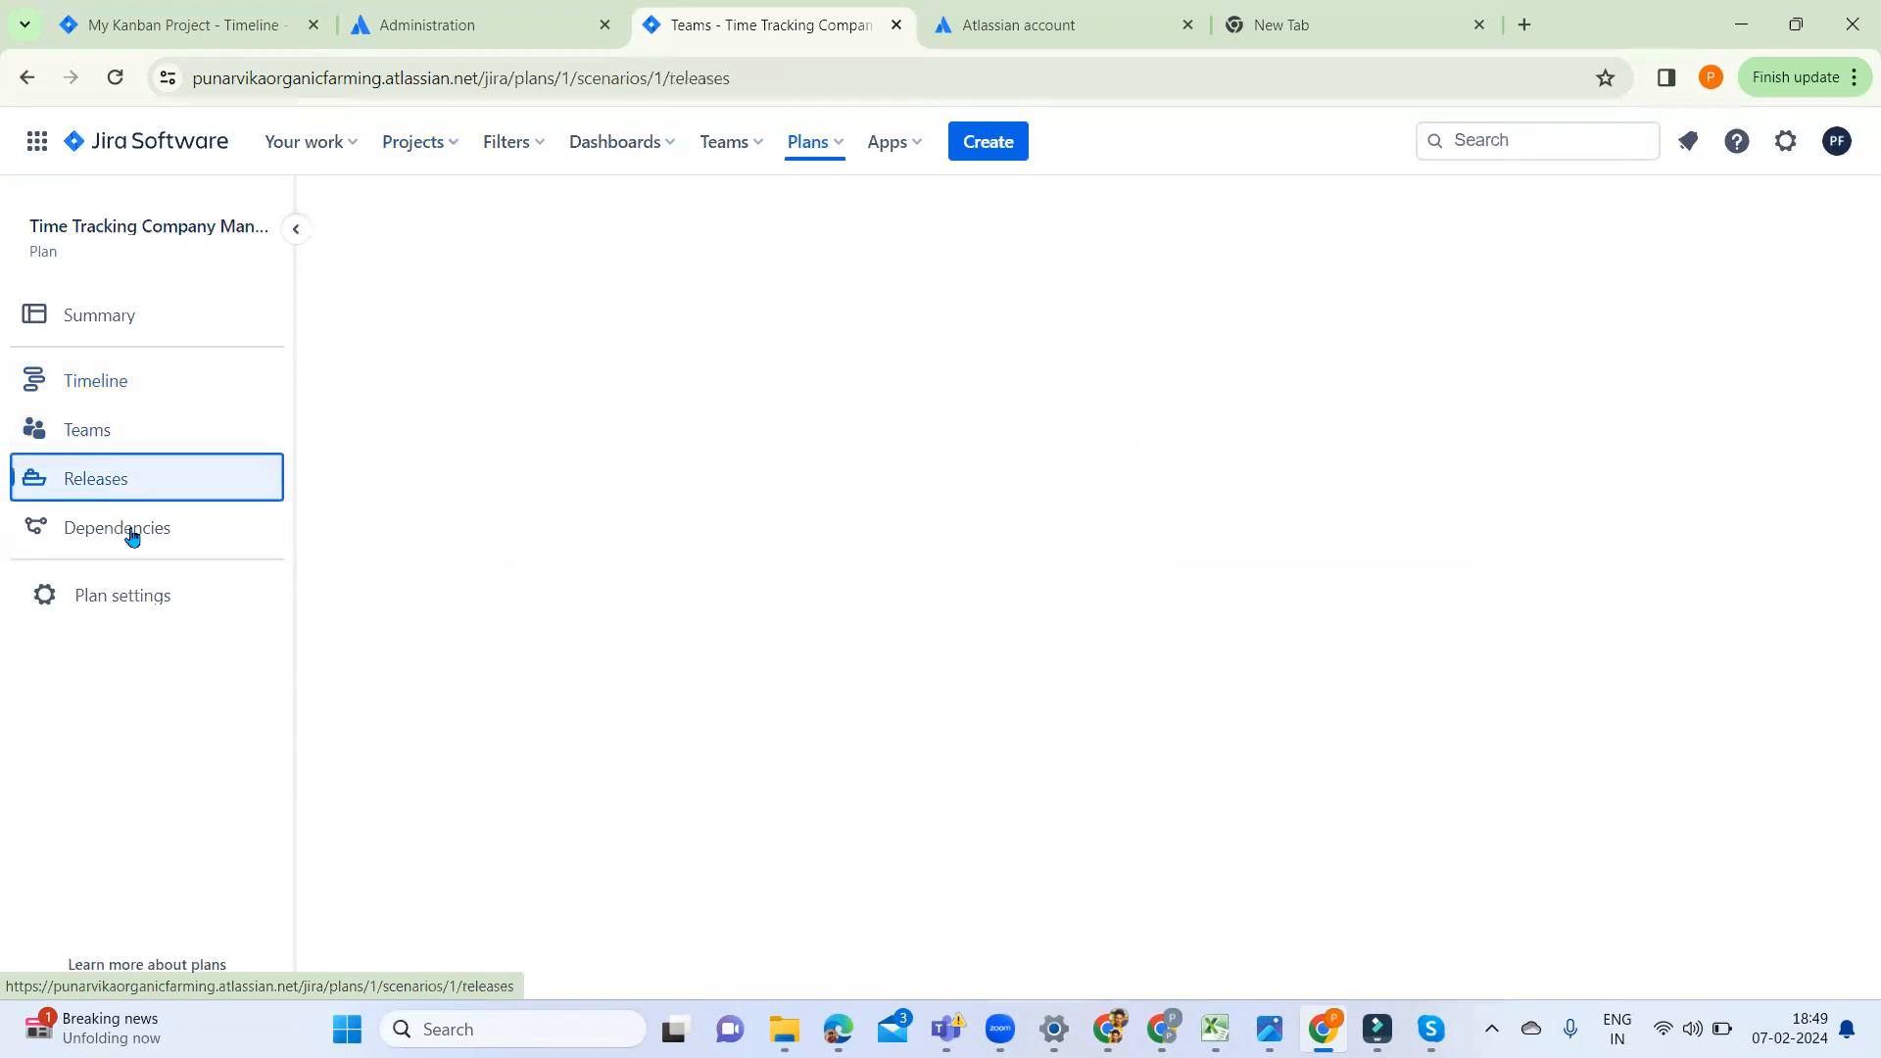
left_click(133, 534)
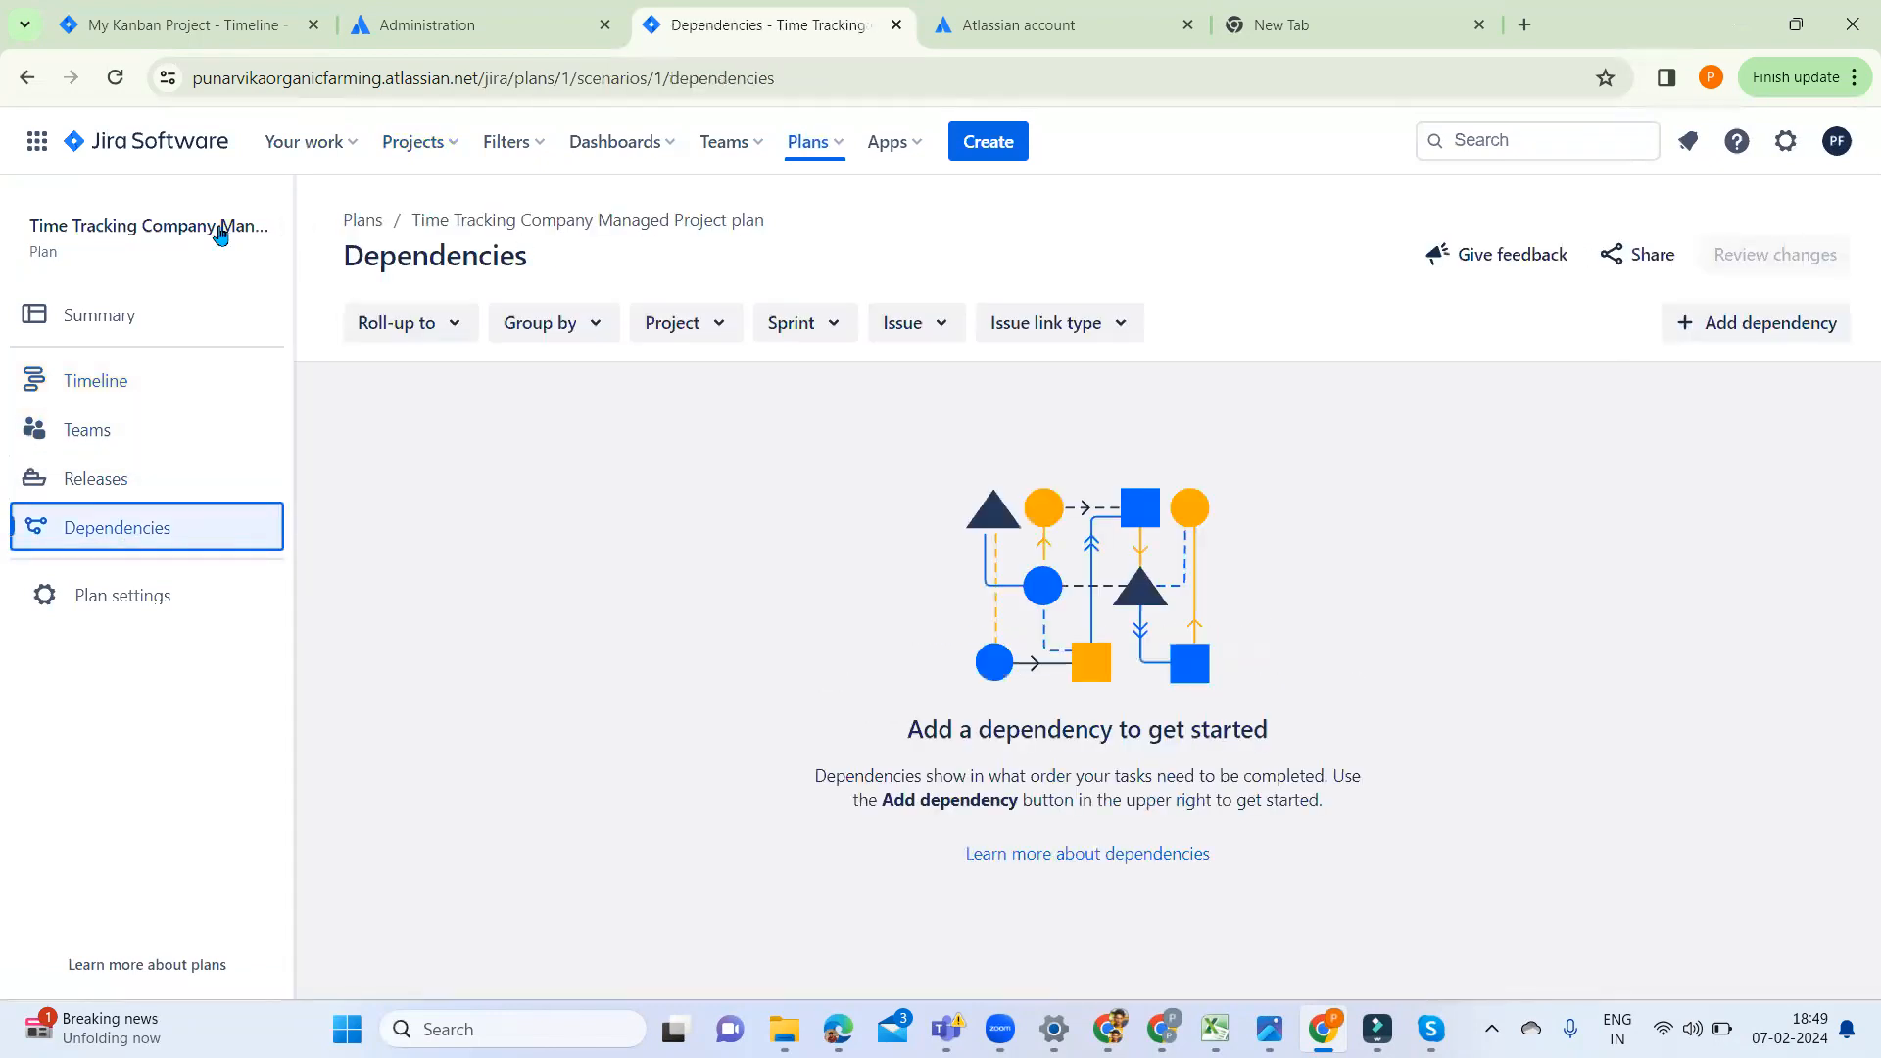
Start another project from the Scrum template and choose company-managed as its type
left_click(417, 149)
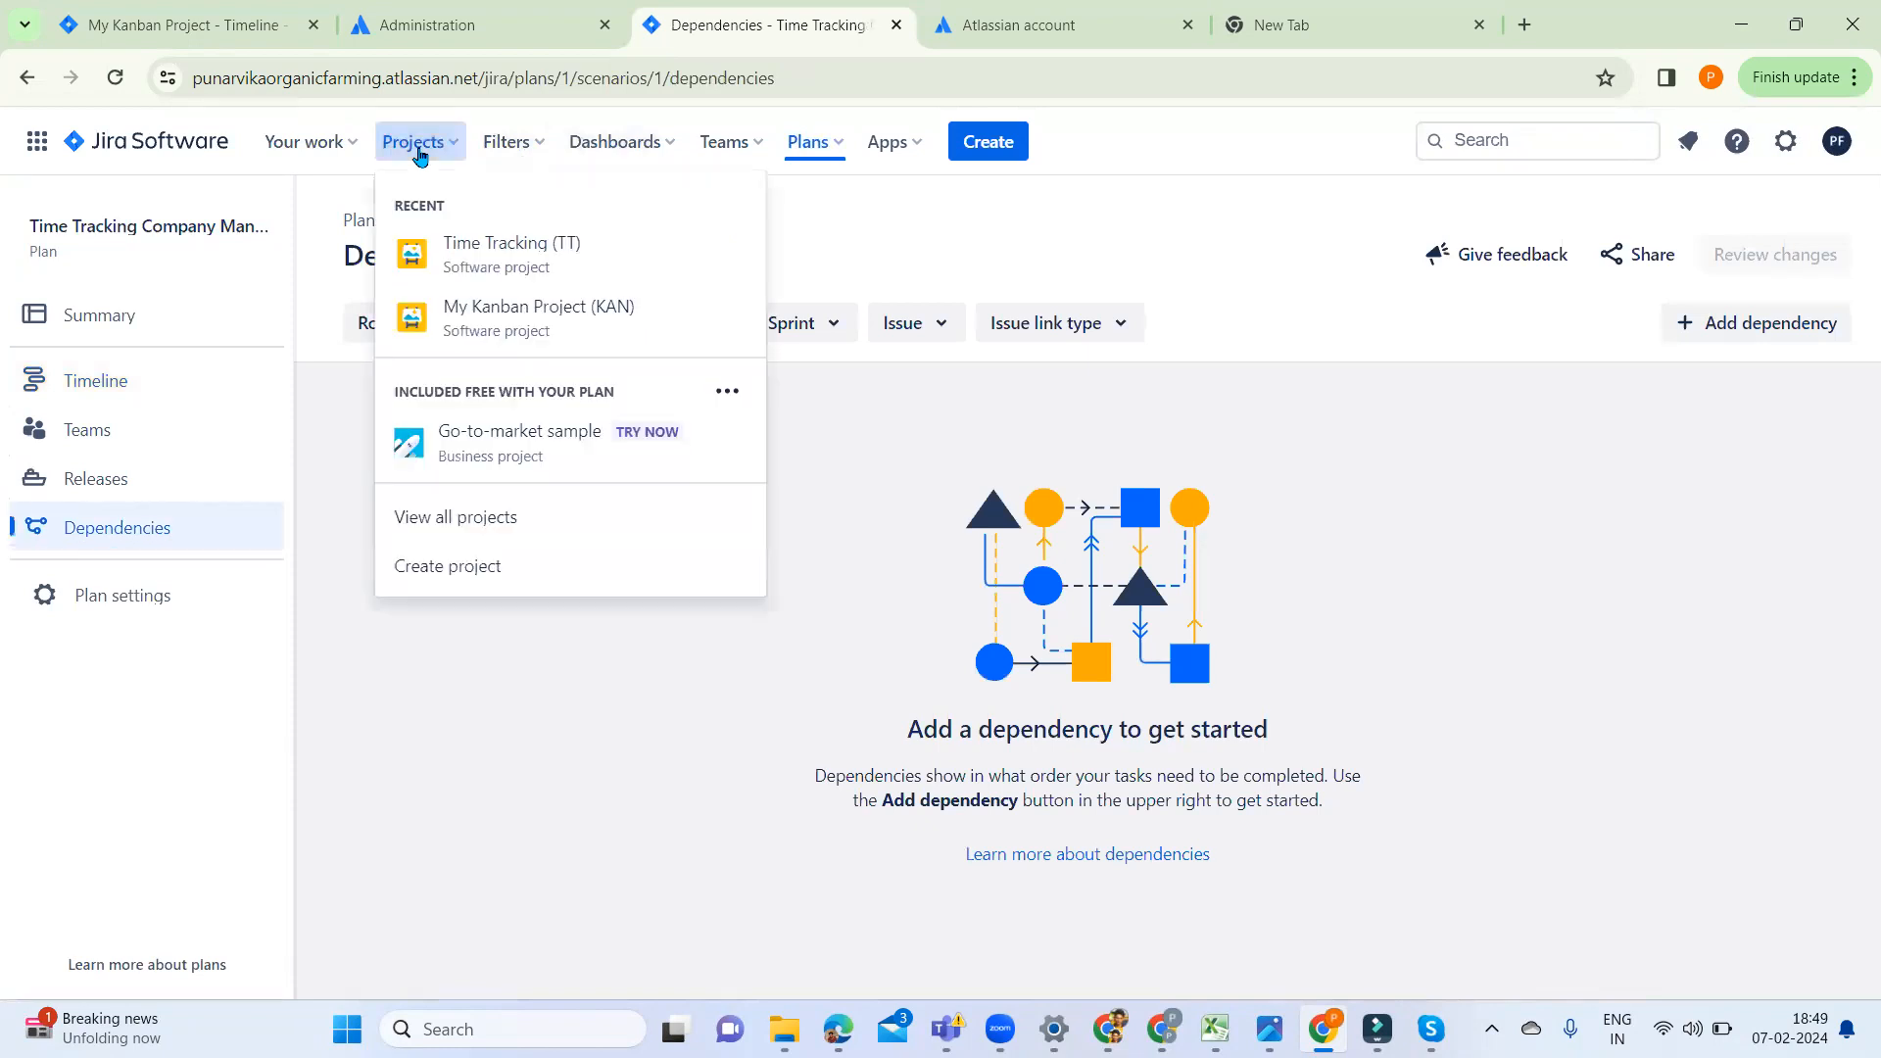
left_click(485, 568)
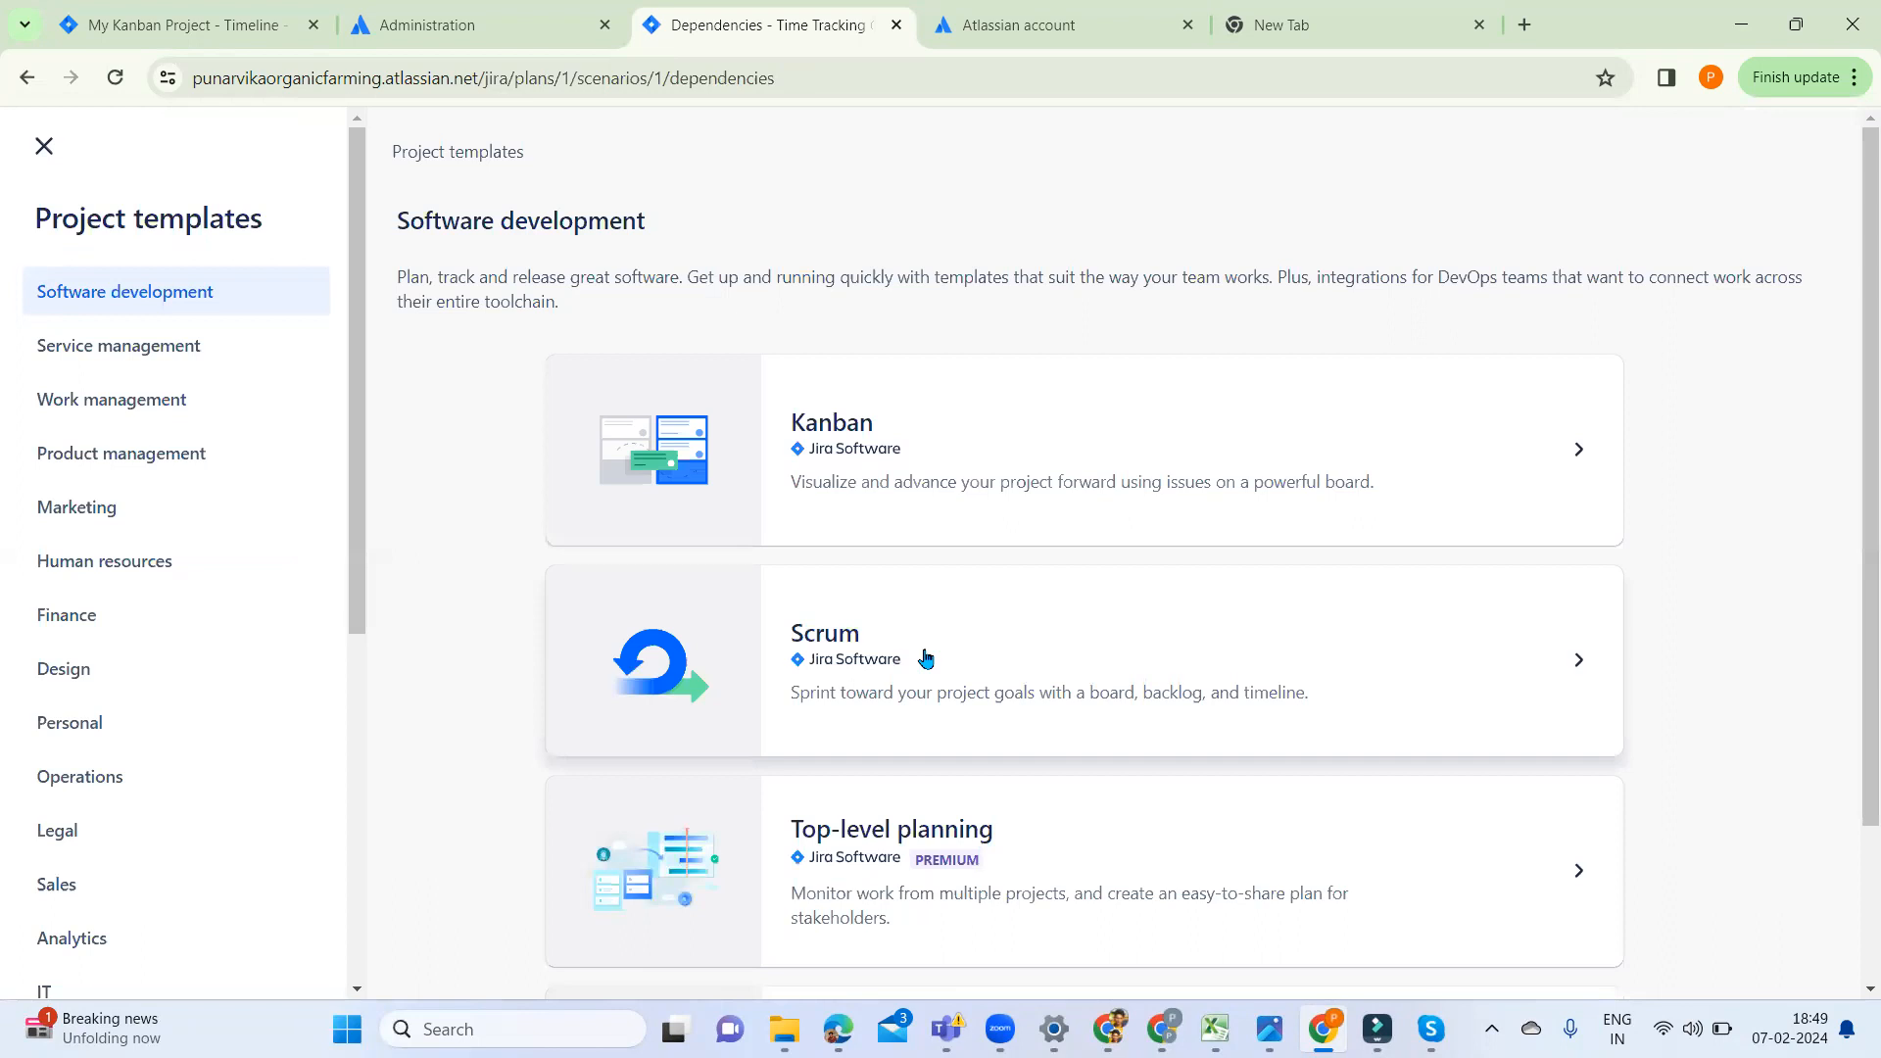
left_click(926, 657)
scroll(1535, 796, "down", 5)
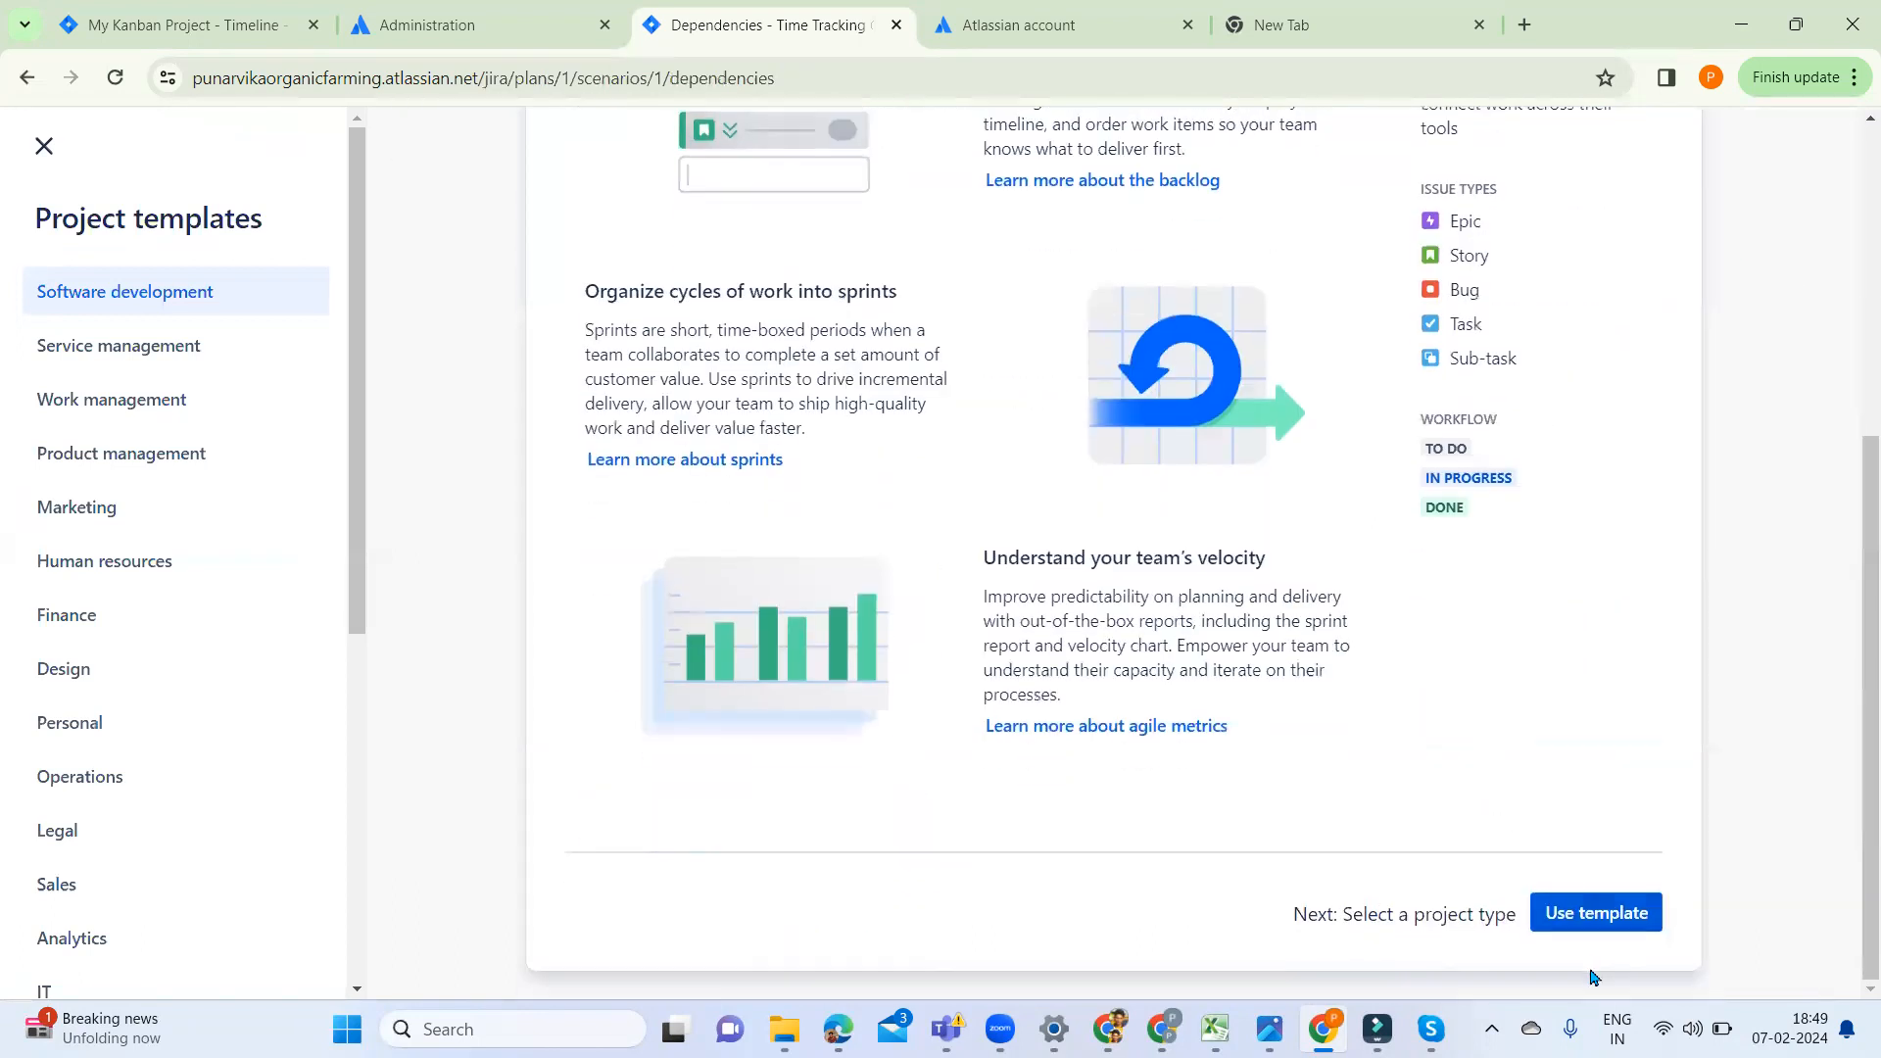
left_click(1607, 913)
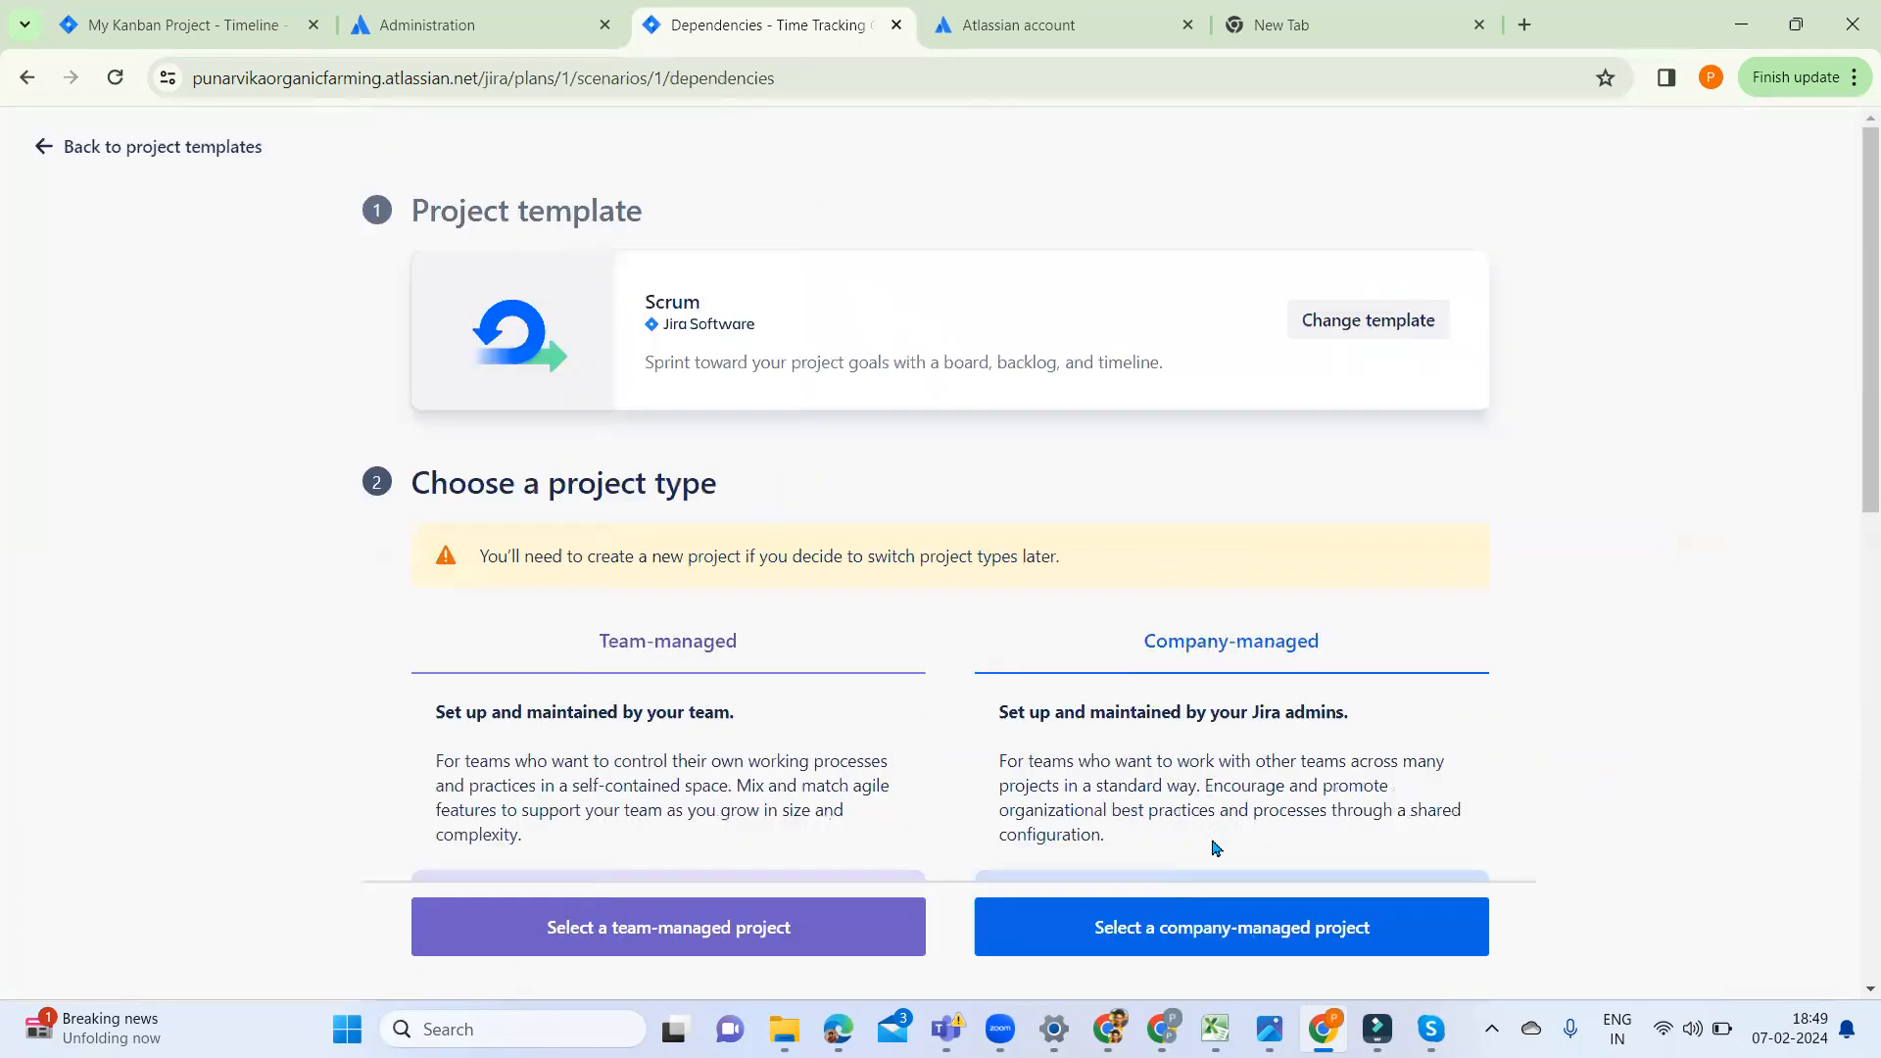
left_click(1171, 929)
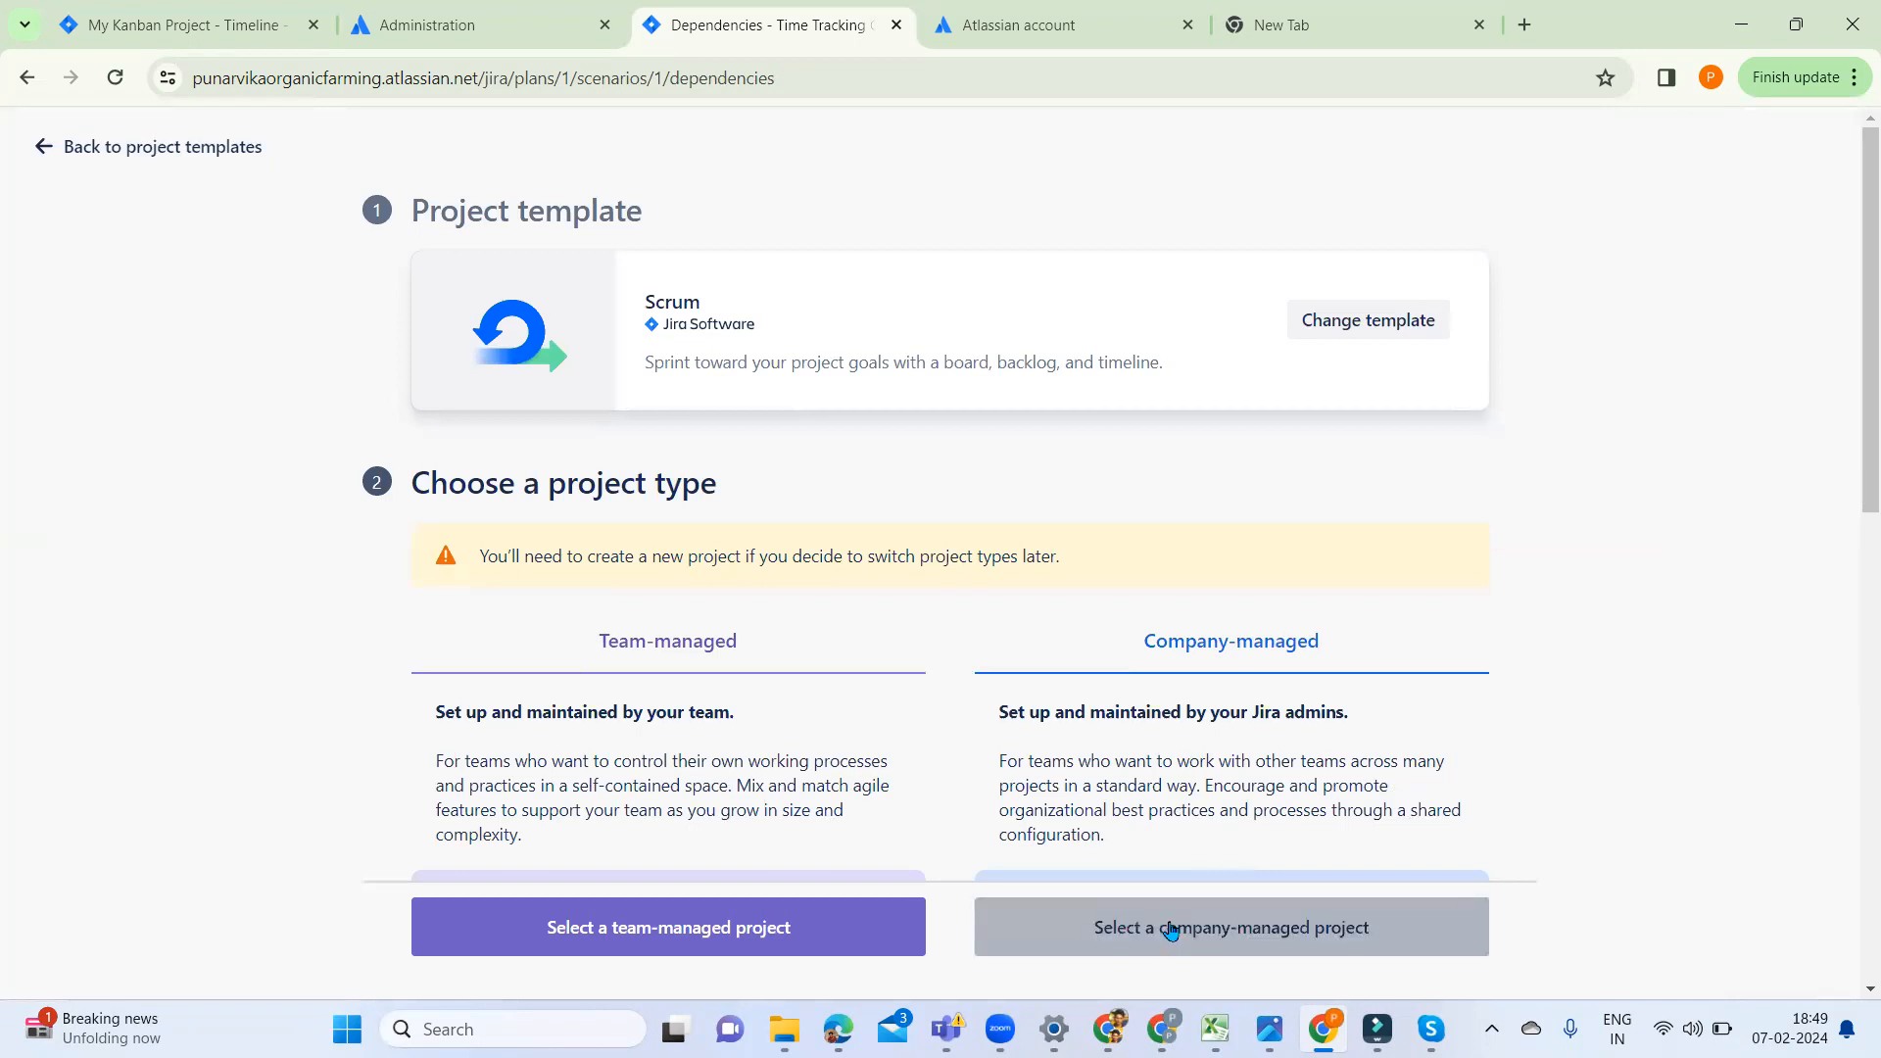
Name the project Time Tracking C and create it without sharing settings with an existing project
left_click(427, 493)
left_click(530, 555)
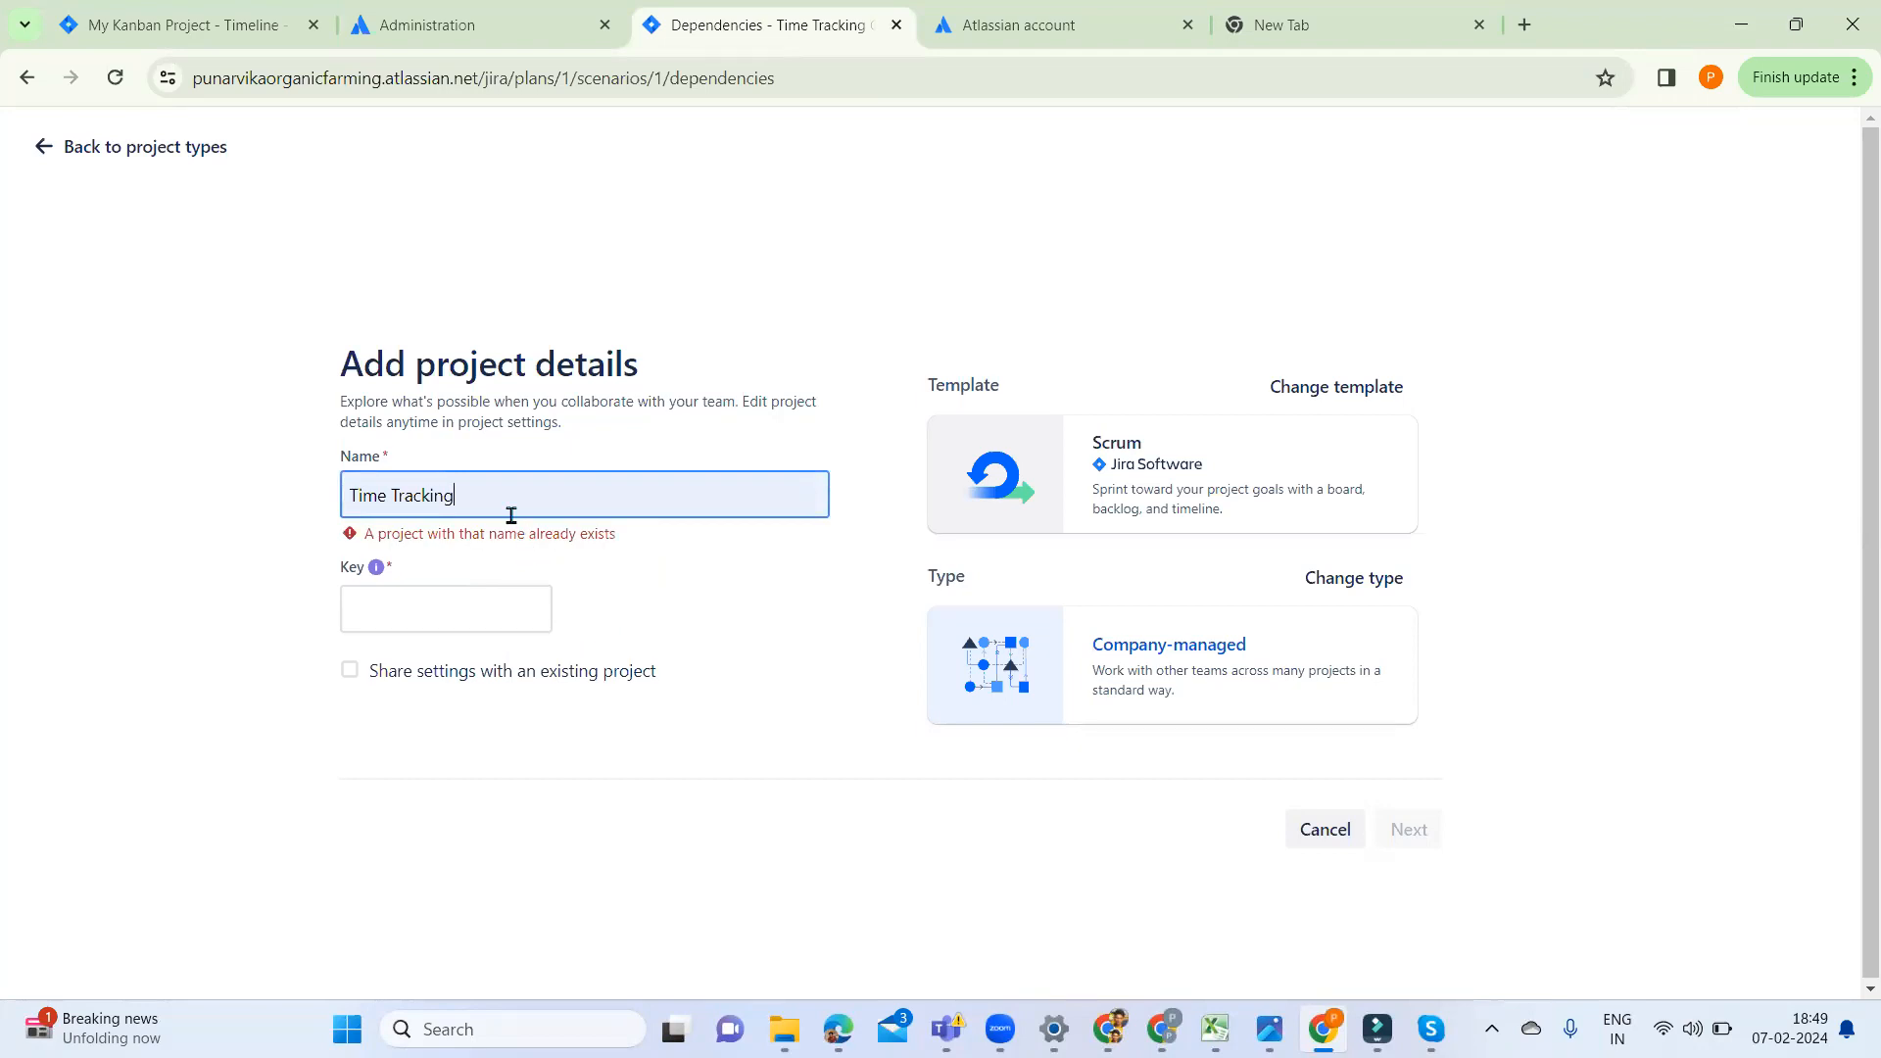
type("C")
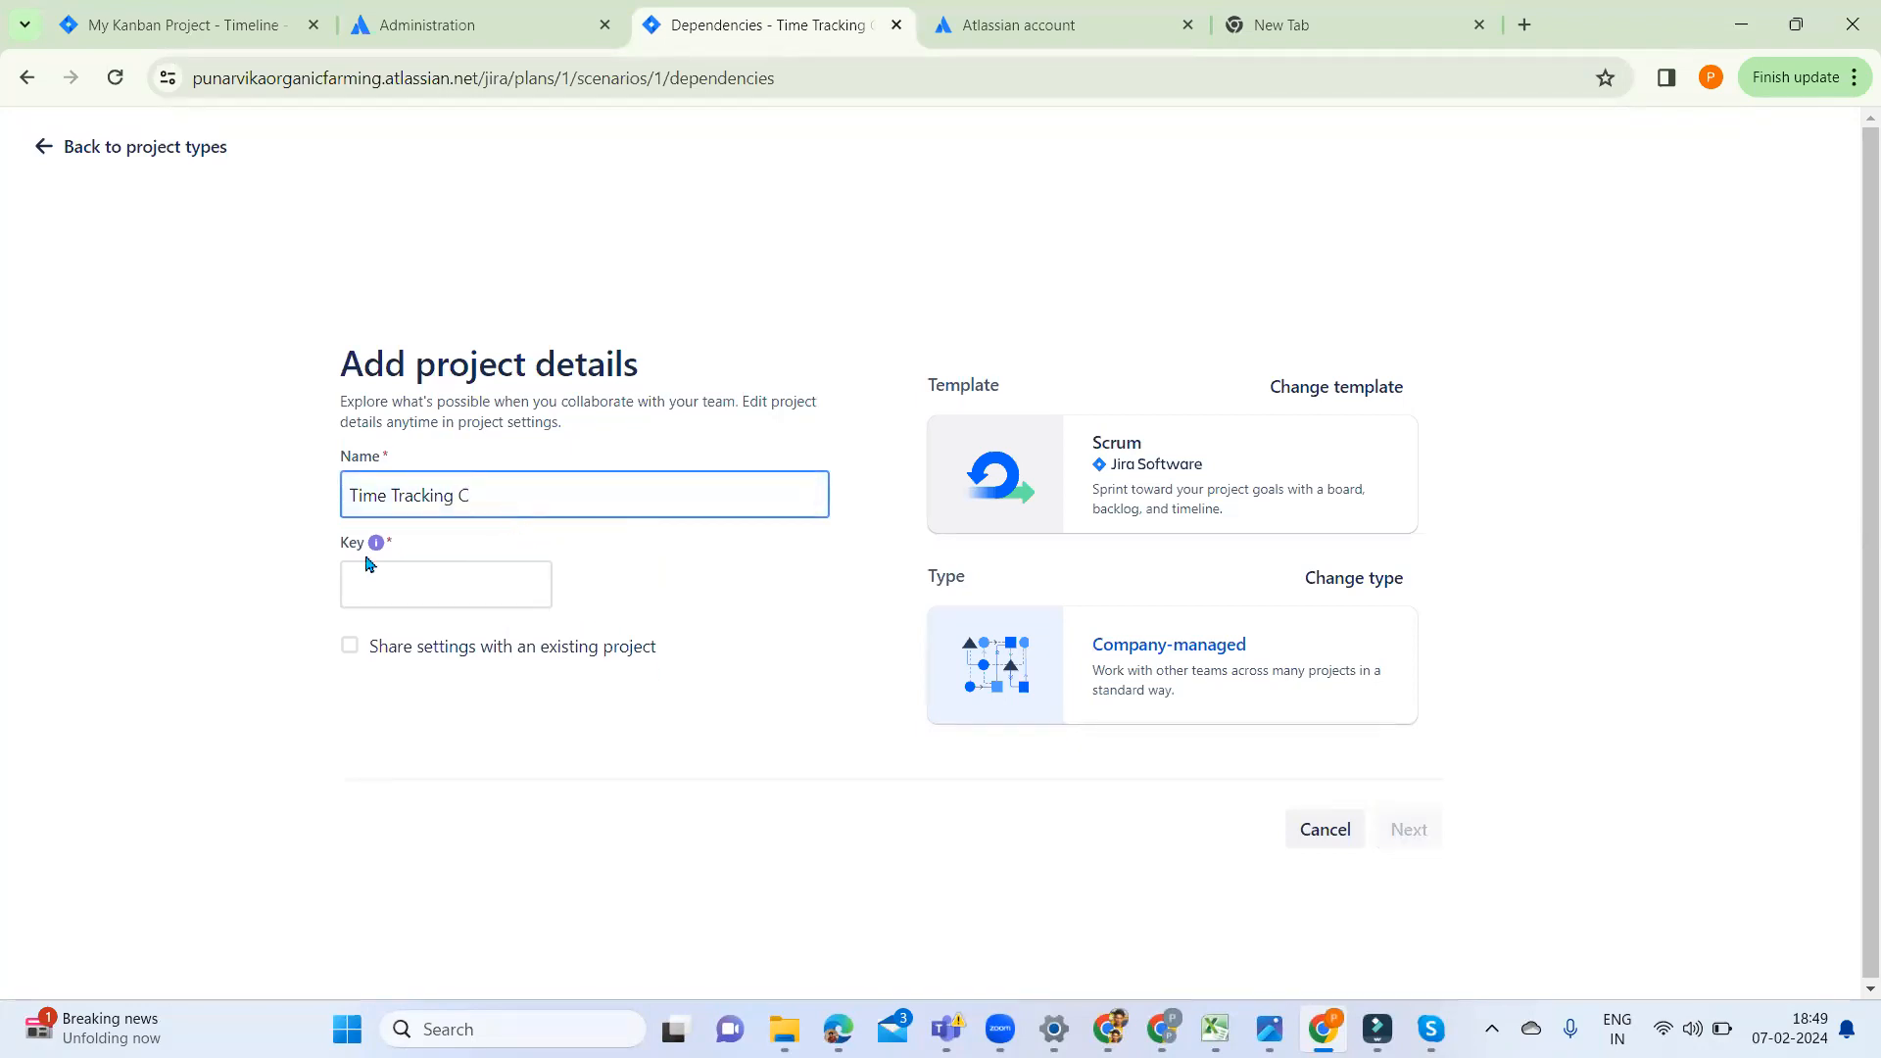
left_click(615, 646)
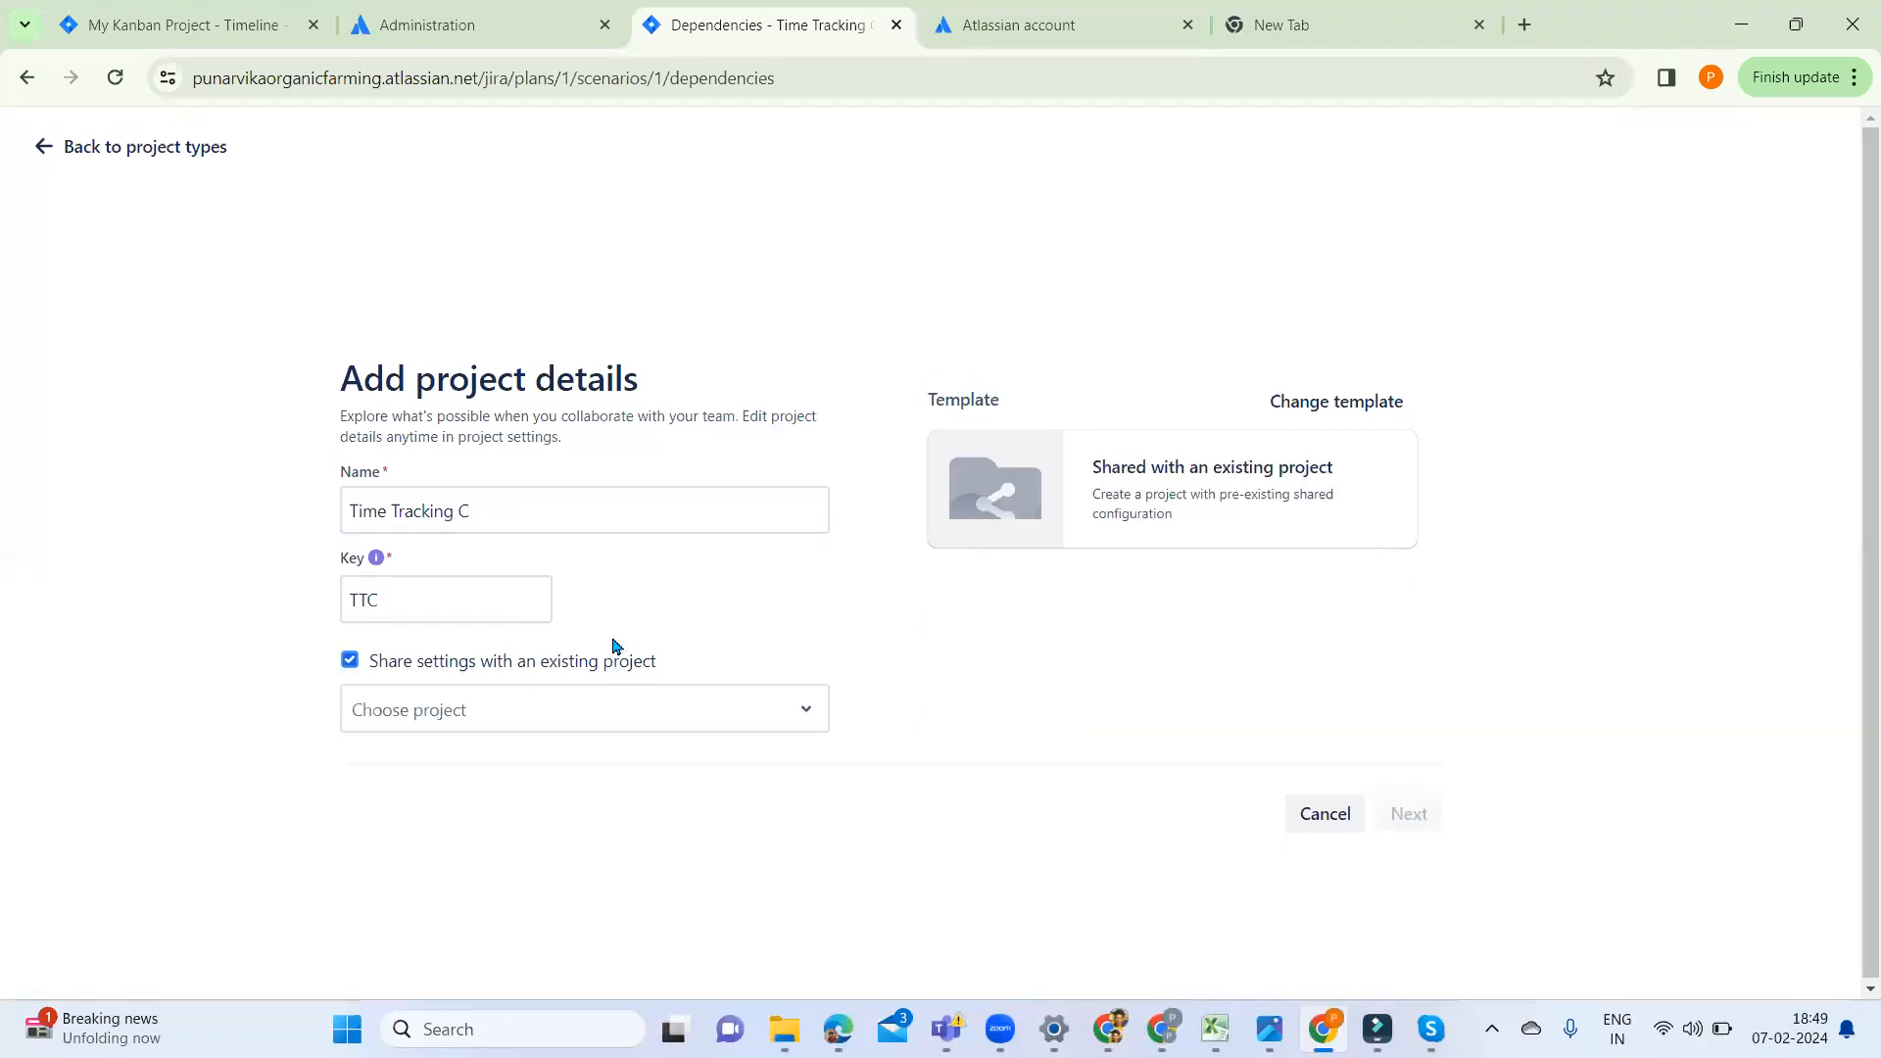
left_click(351, 662)
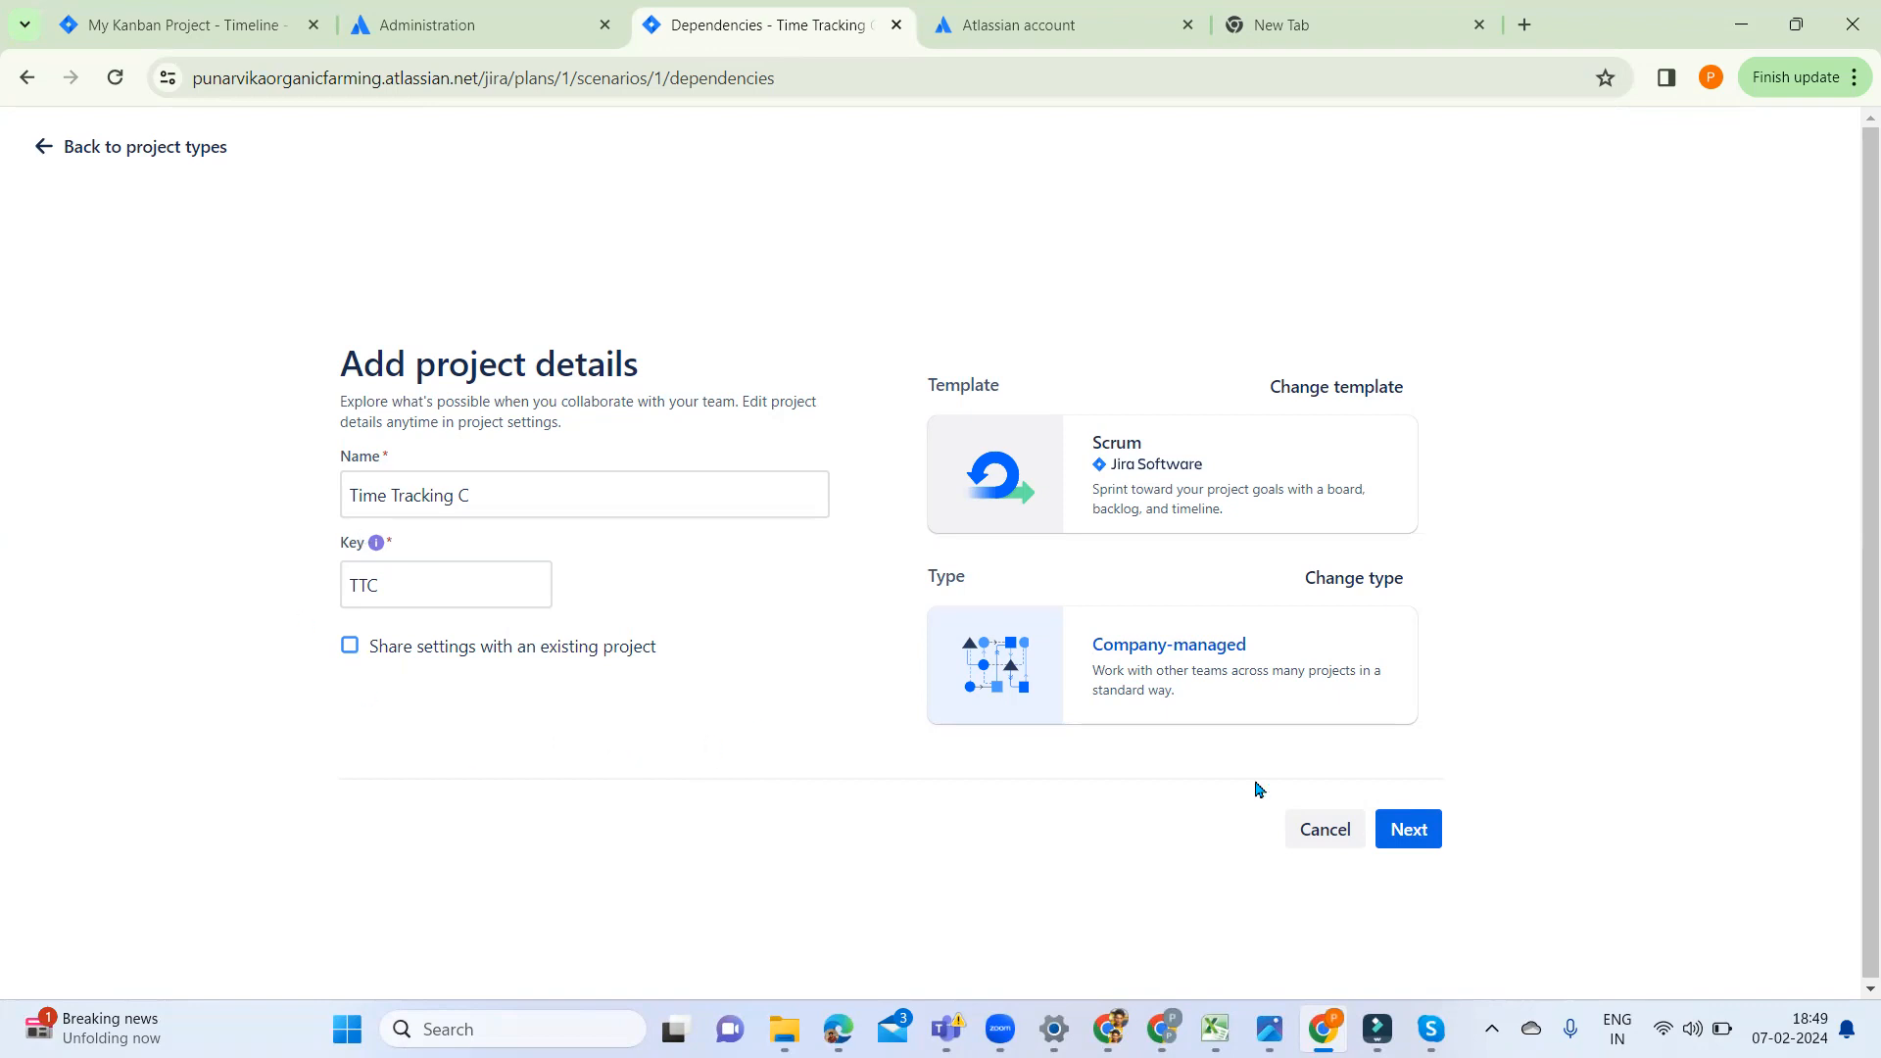
left_click(1426, 833)
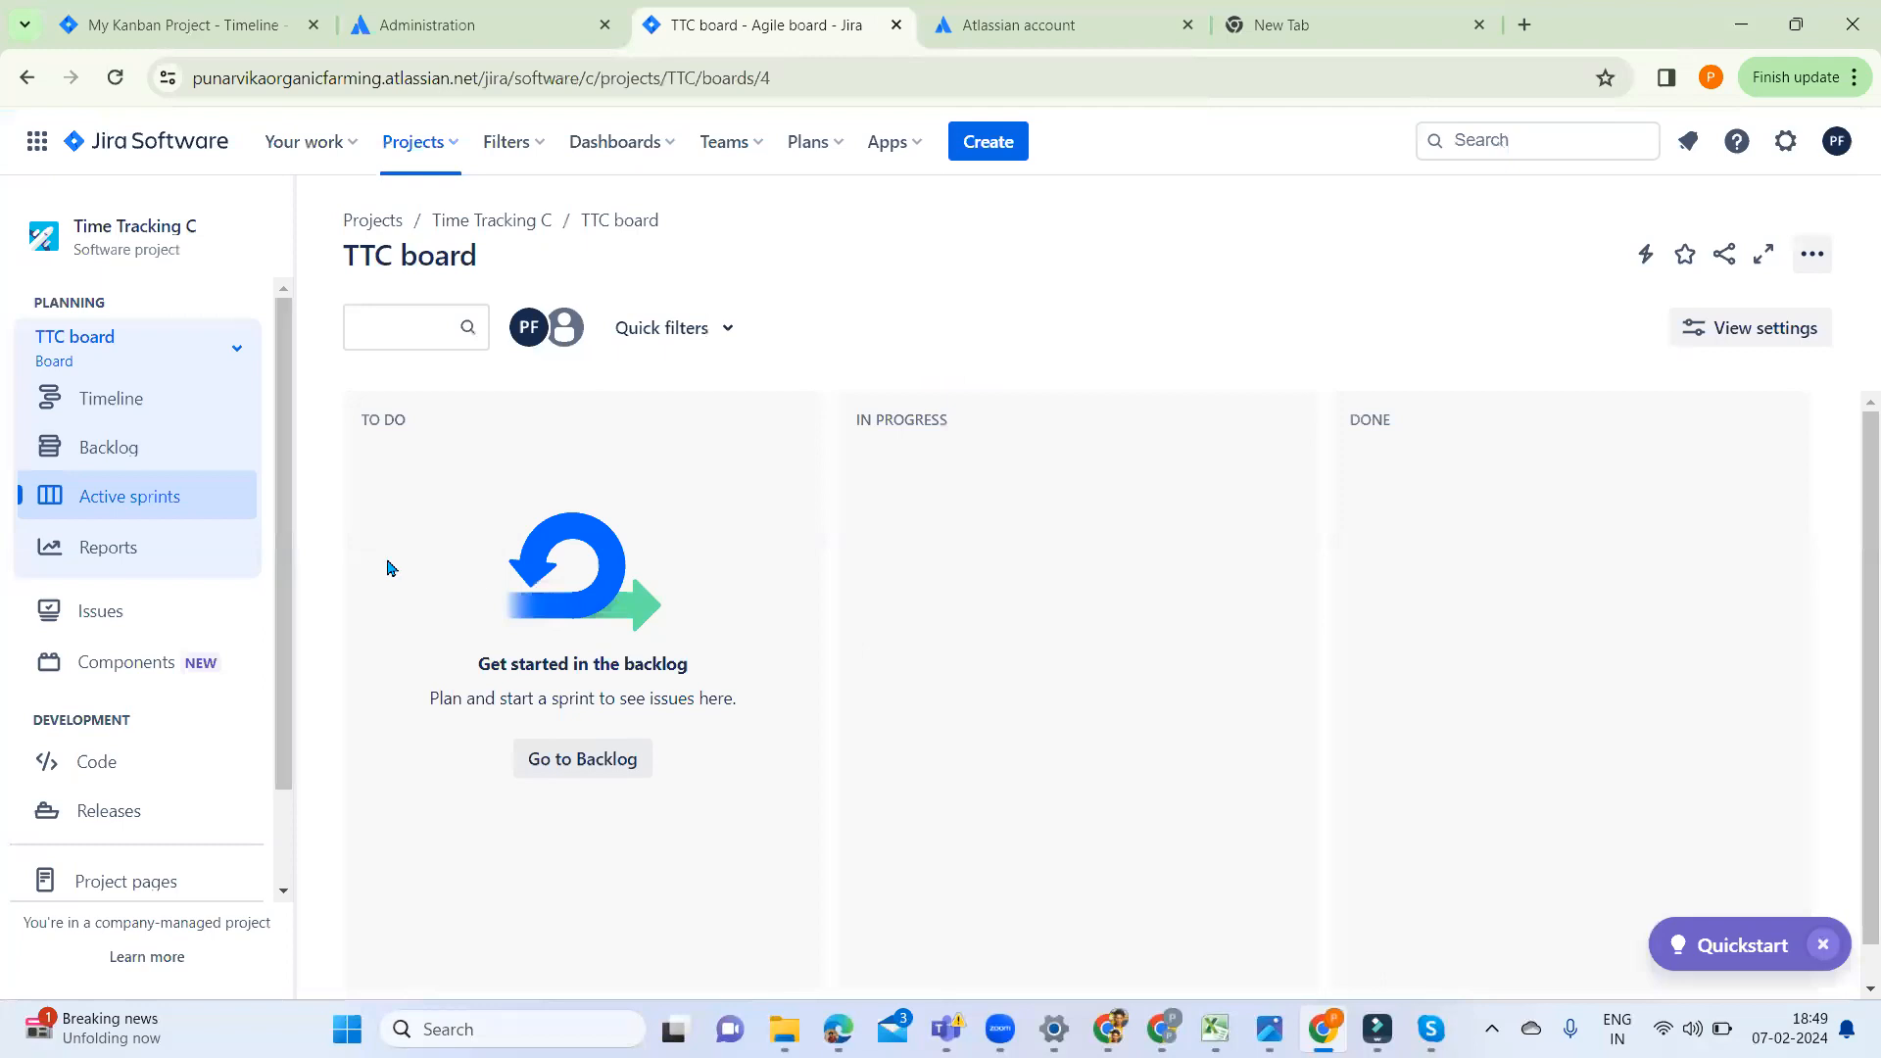
Look through the available sections of the Time Tracking C project and open its reports
scroll(278, 825, "down", 2)
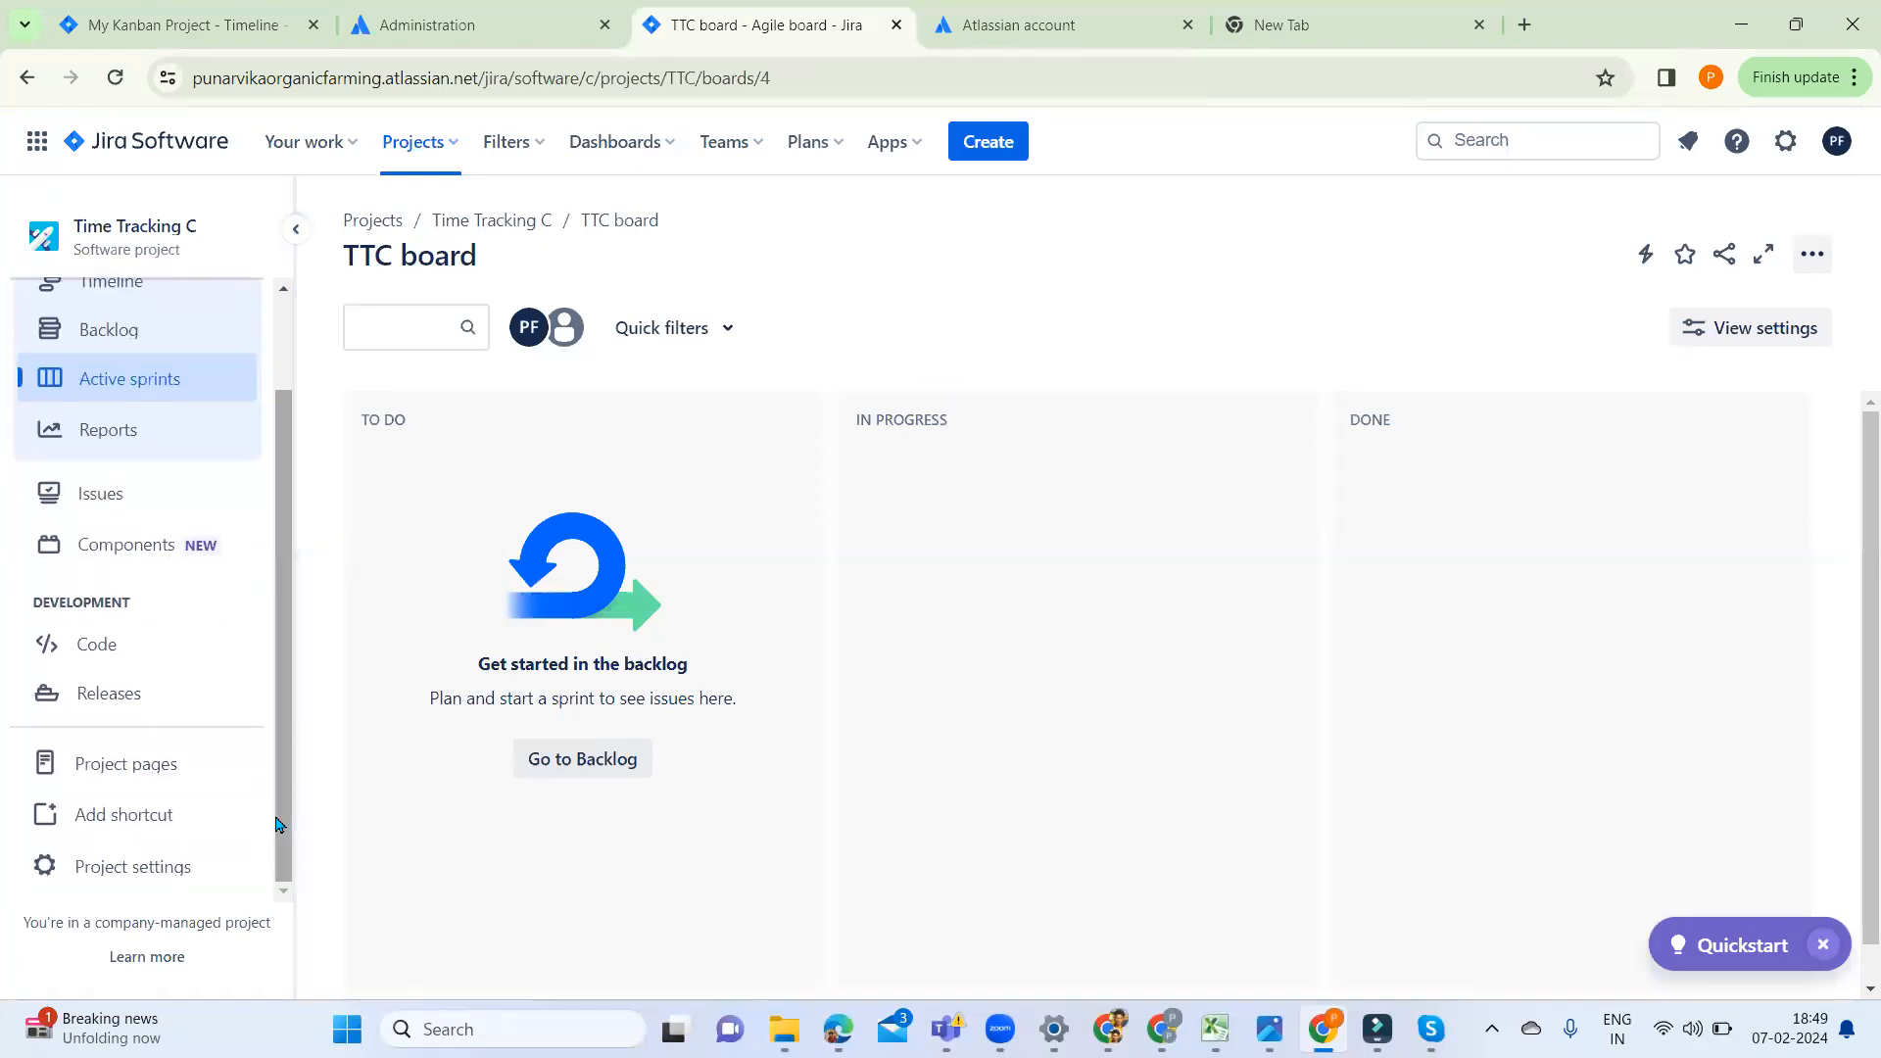
scroll(284, 725, "up", 2)
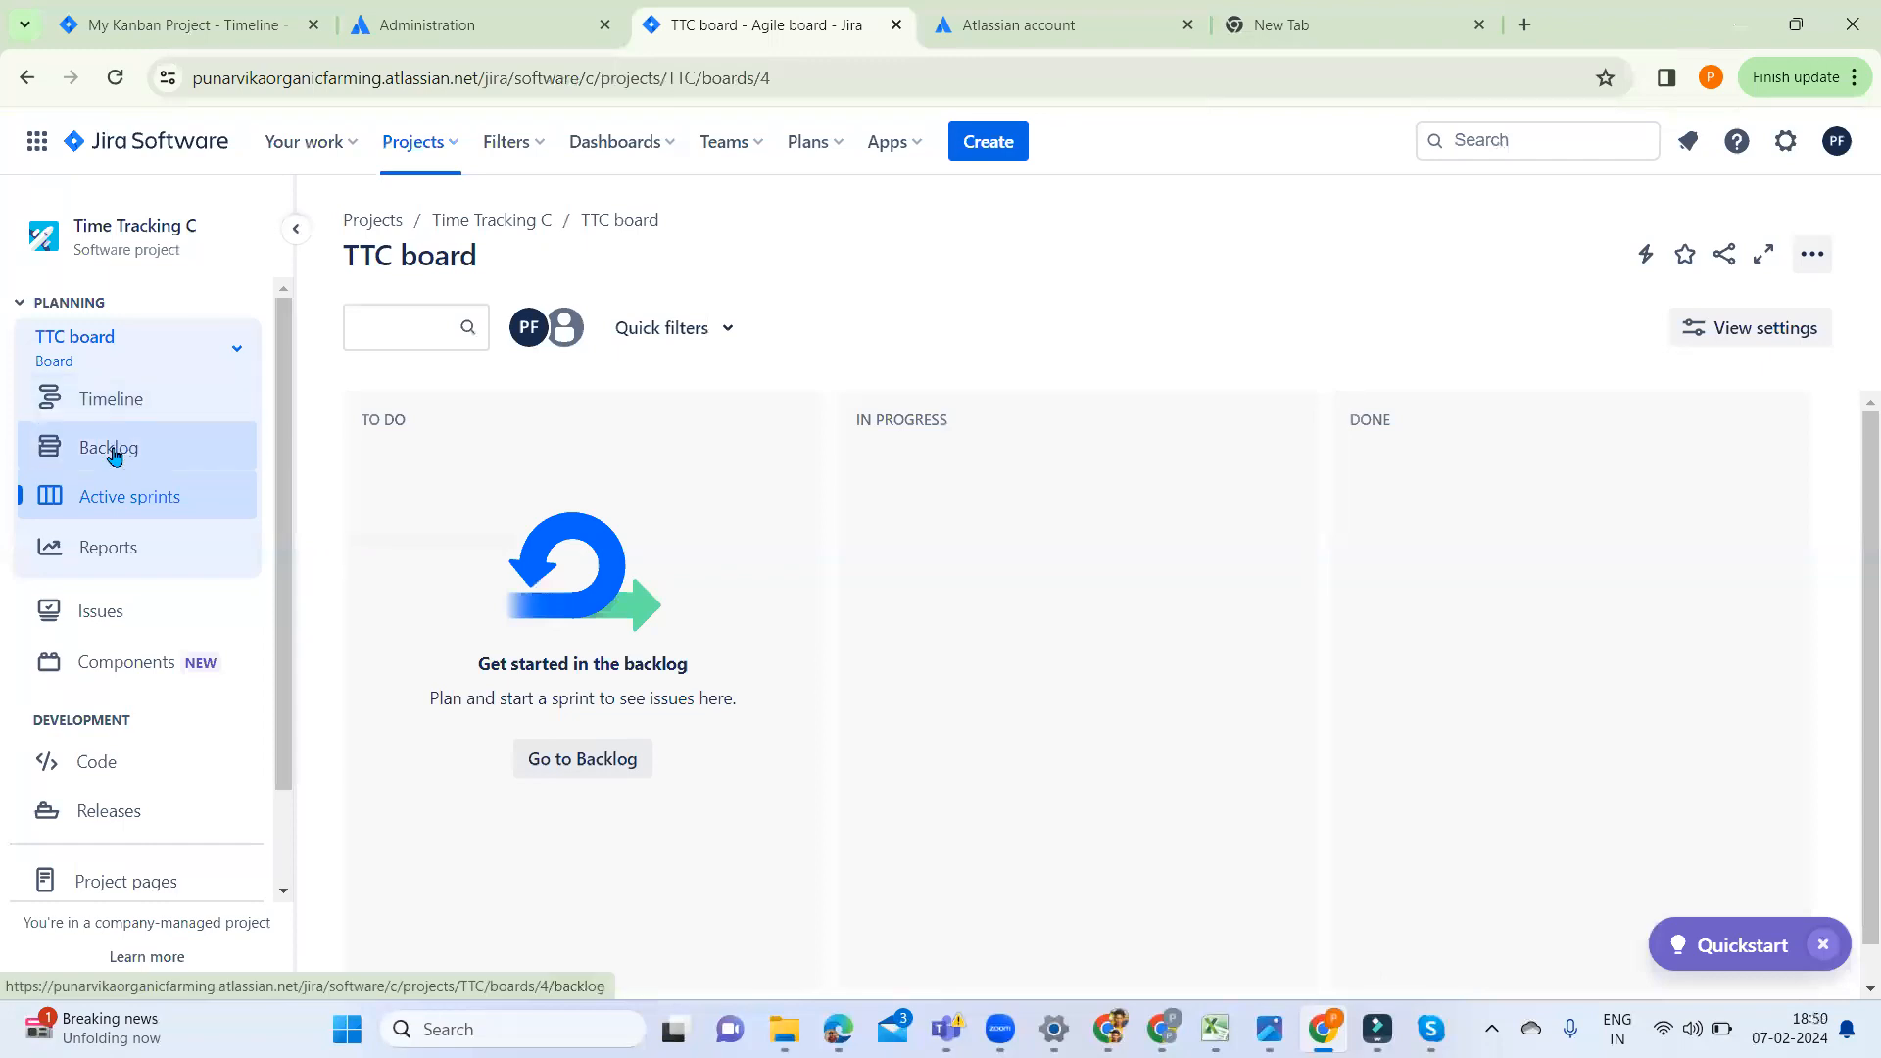
left_click(145, 534)
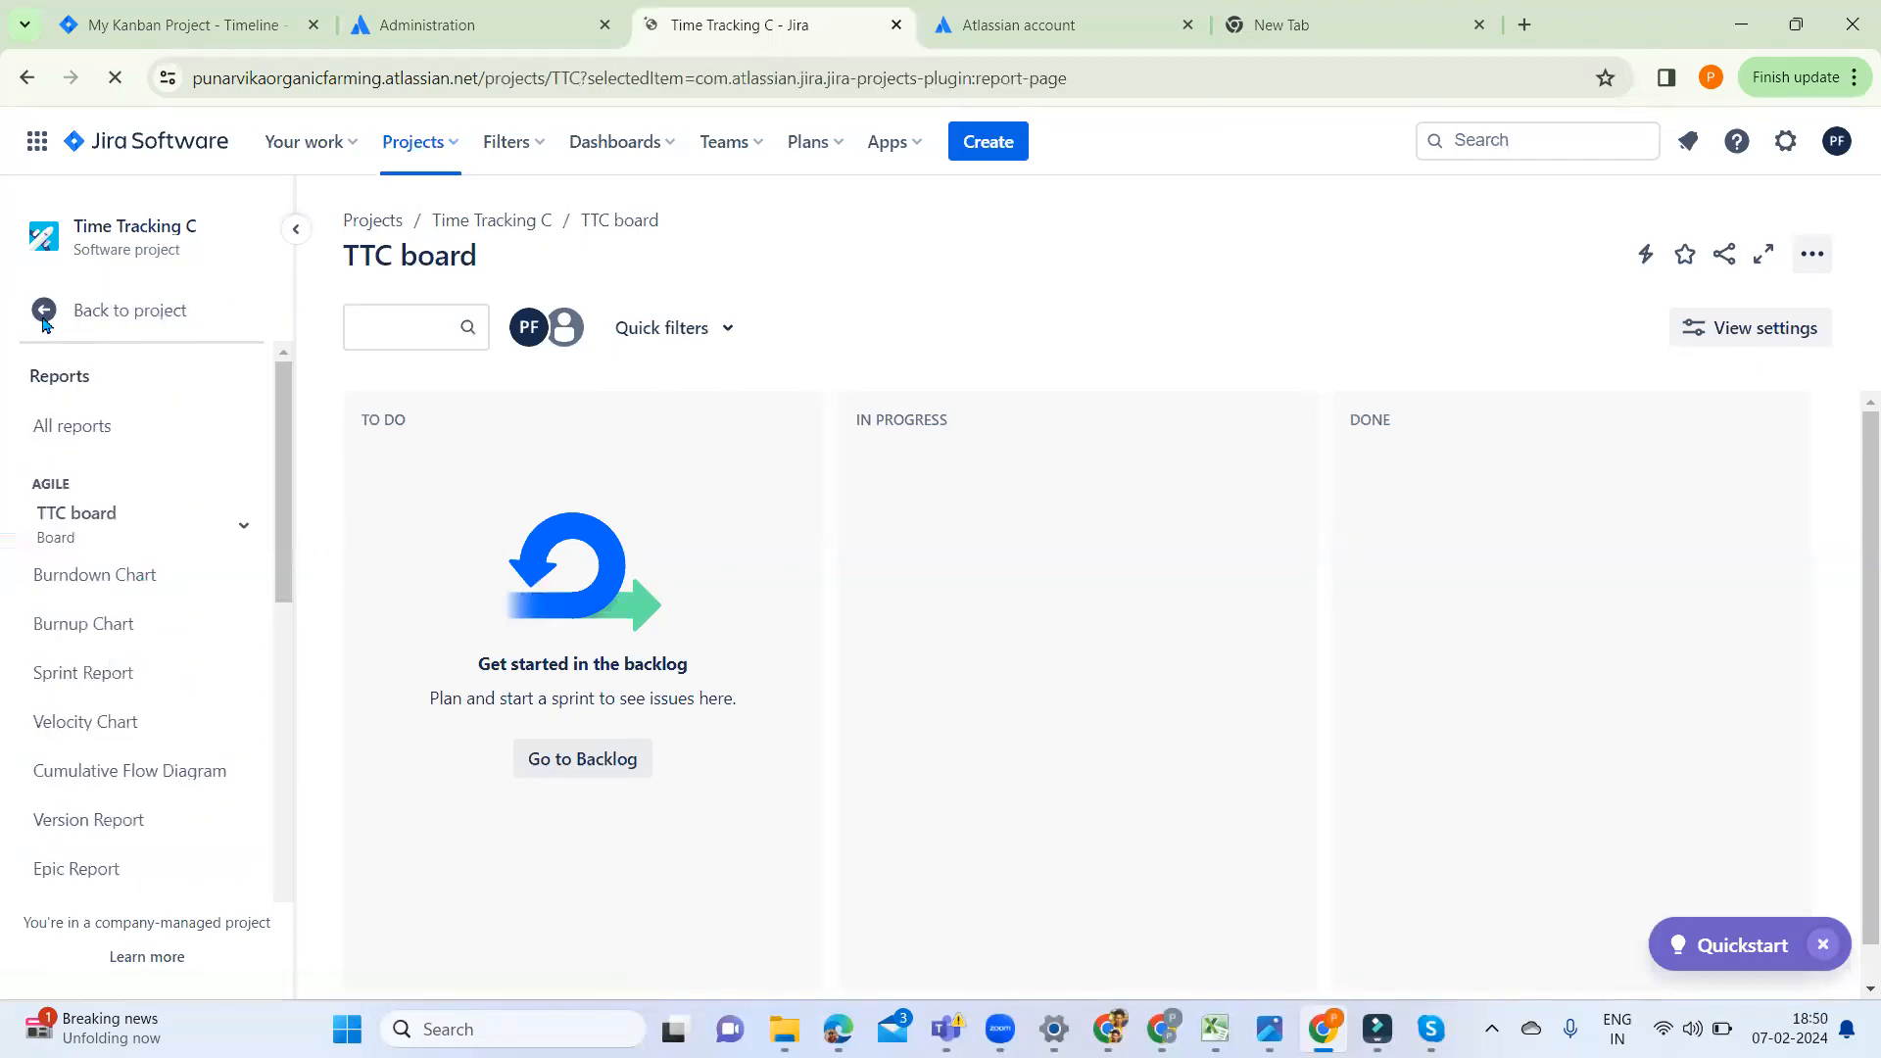
Return from the reports to the Time Tracking C board and close the Atlassian account browser tab
left_click(45, 322)
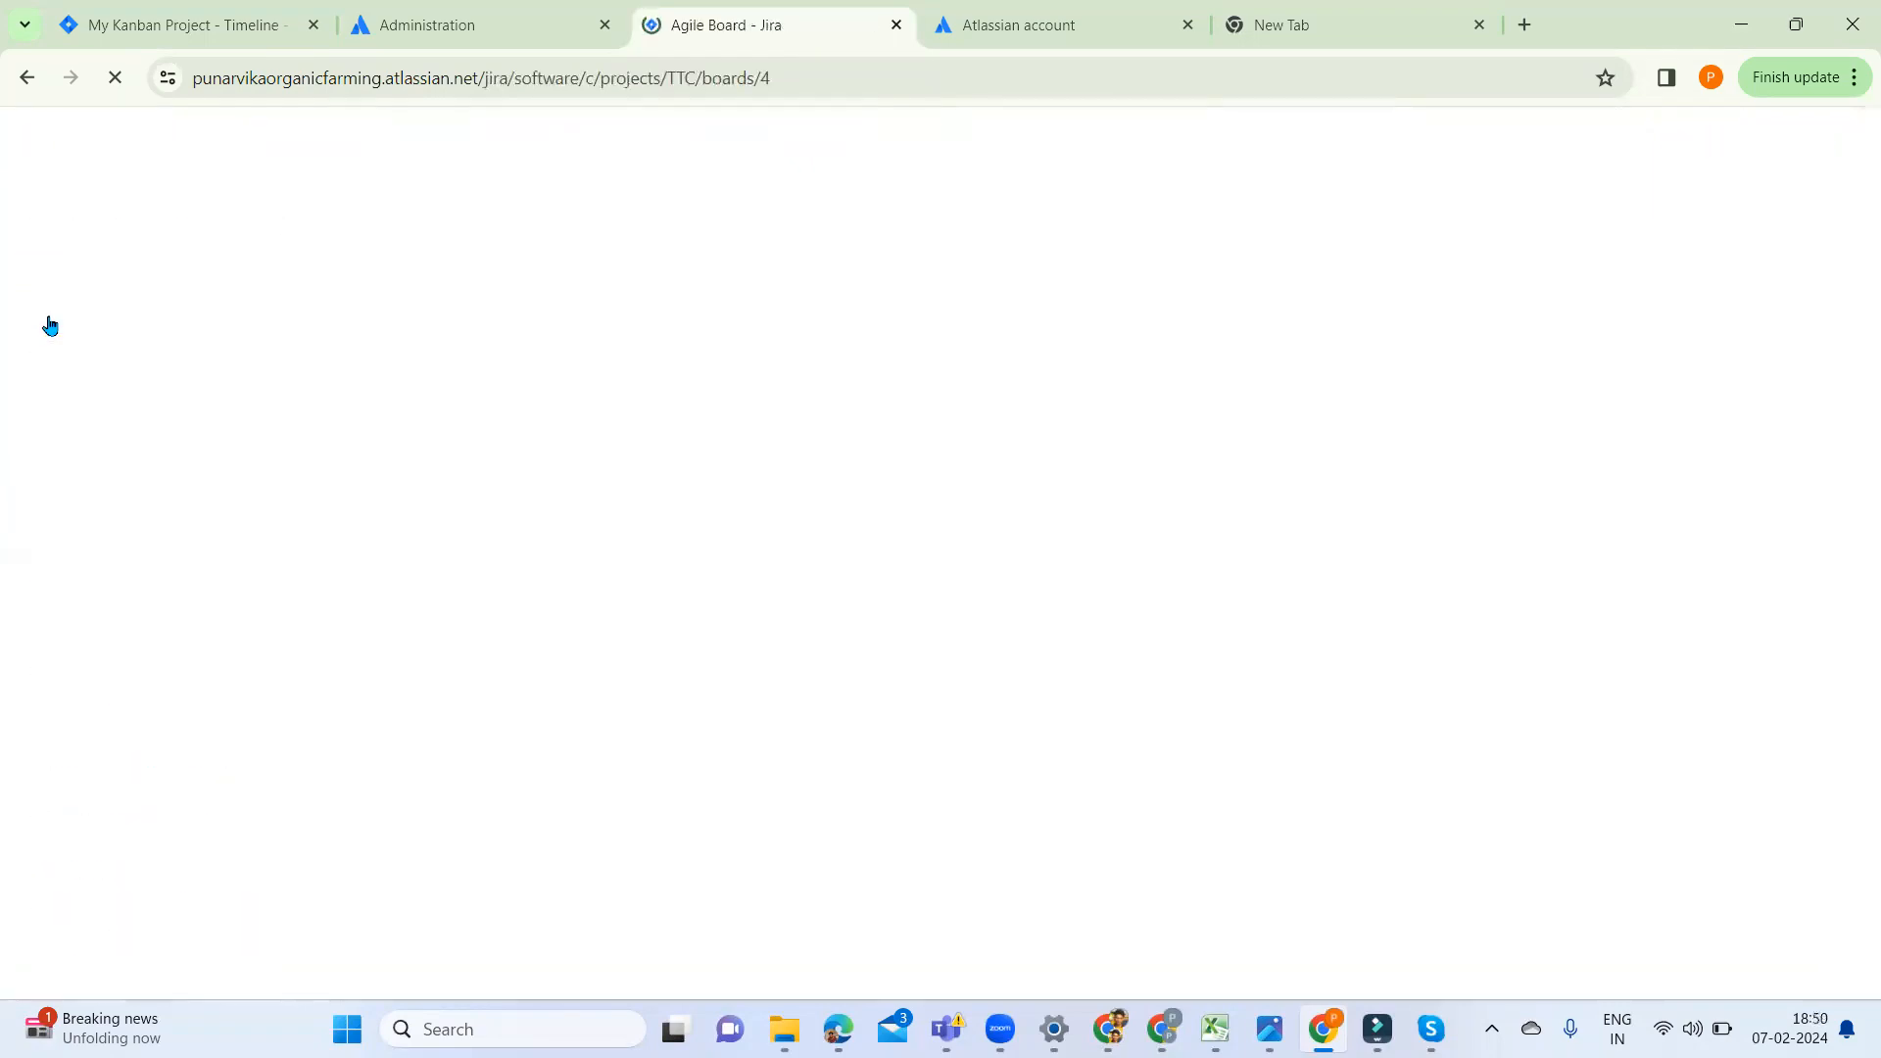
left_click(1796, 24)
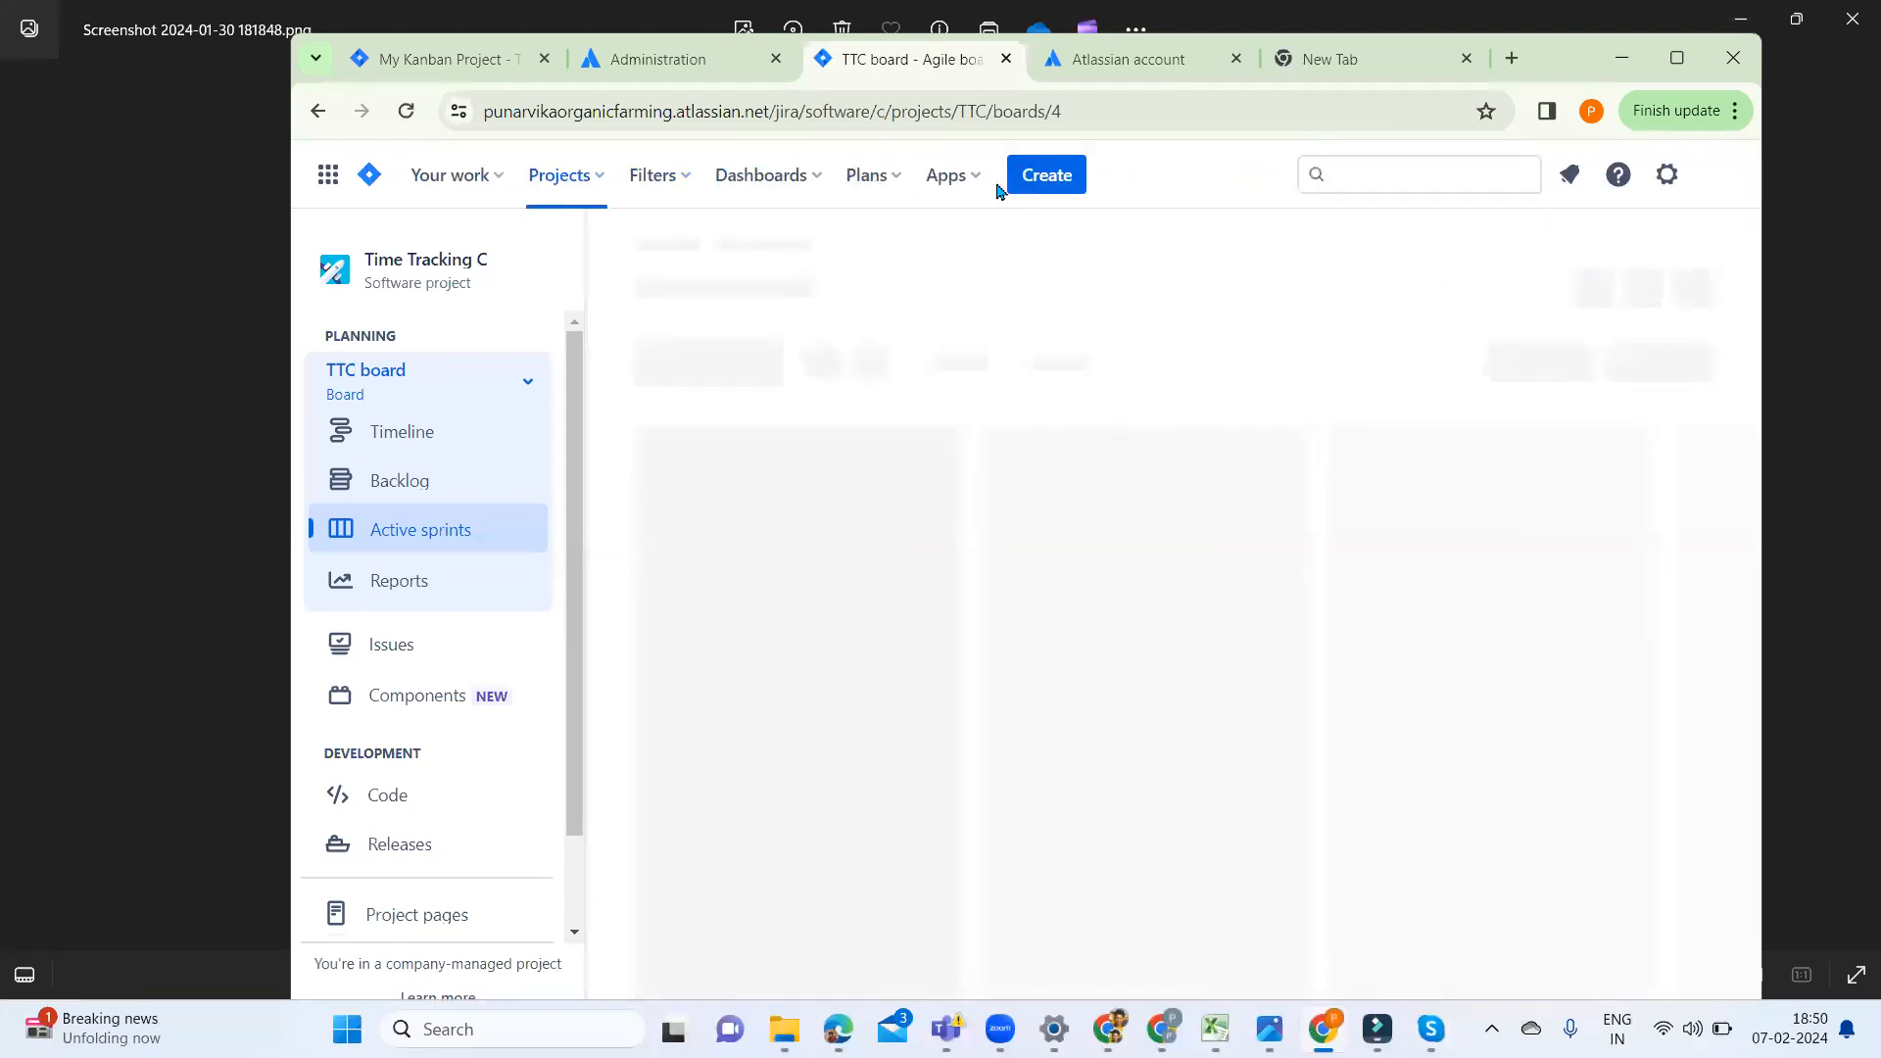
left_click(1237, 60)
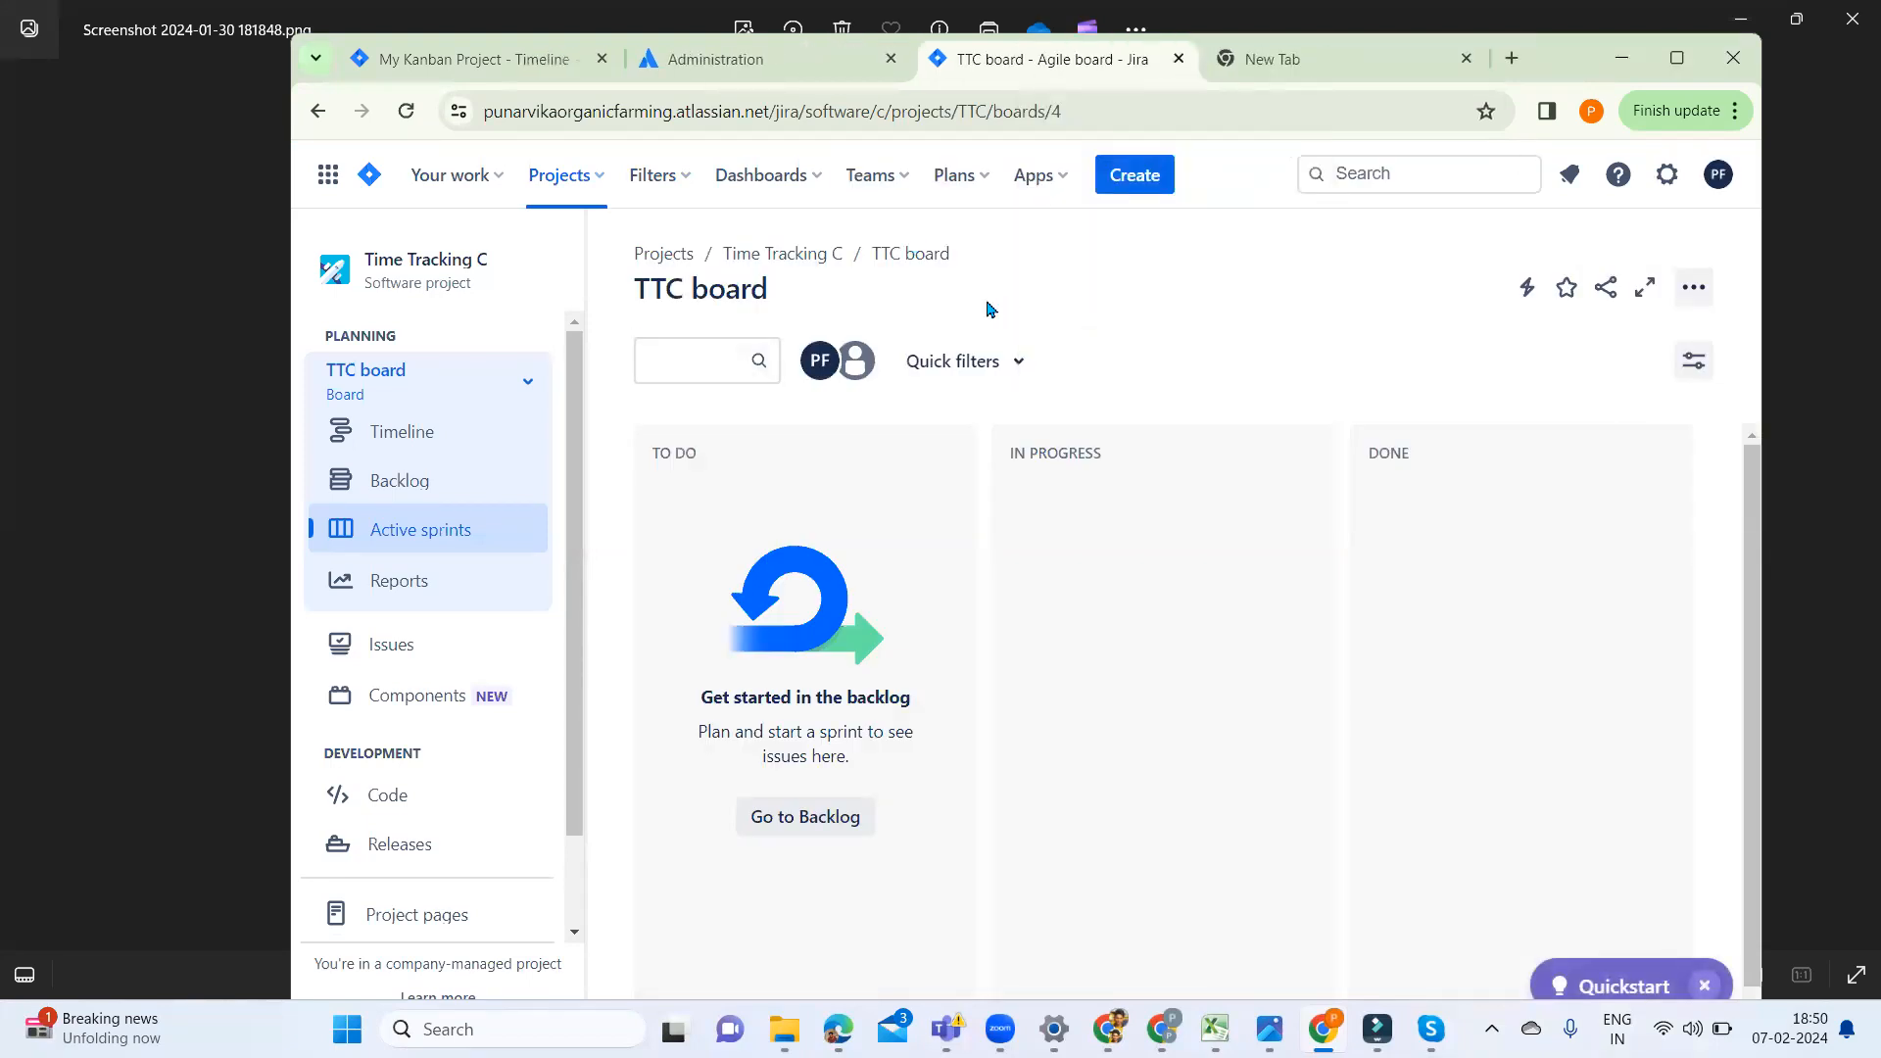
left_click(1677, 58)
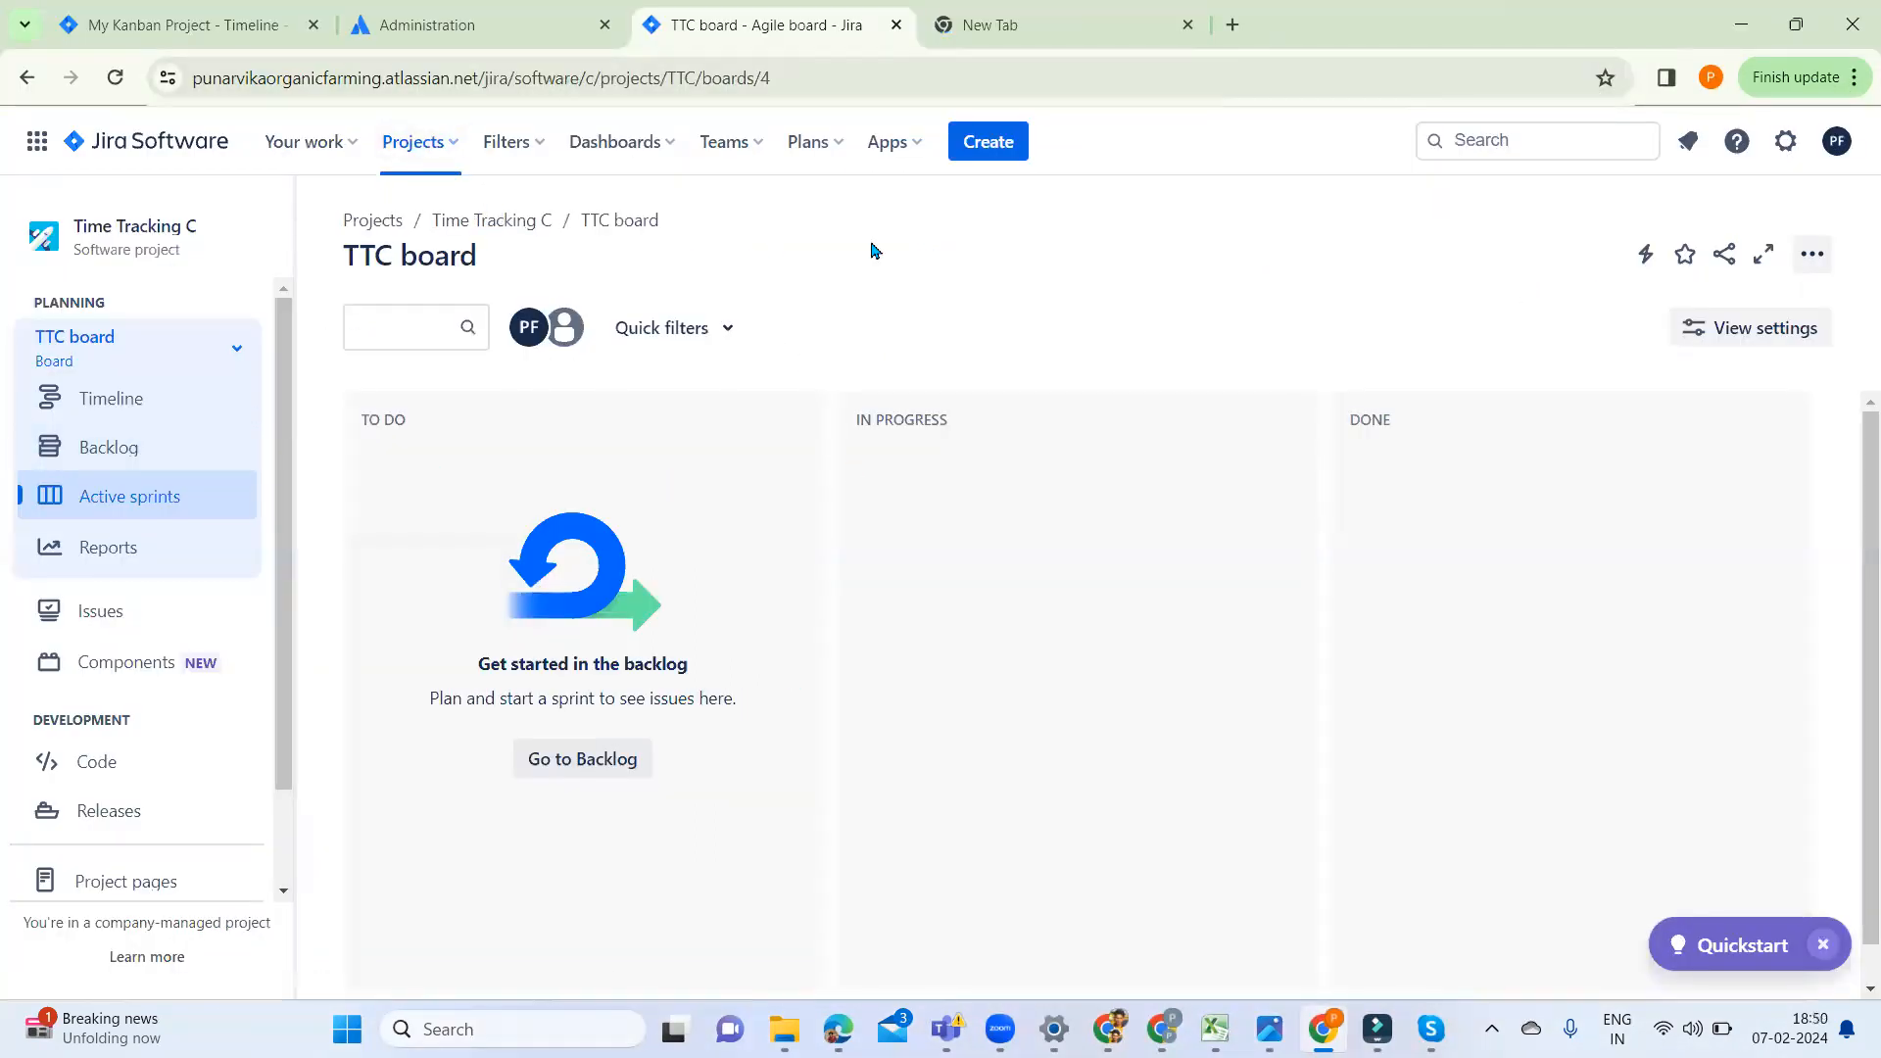
View the list of all projects and check the actions available for My Kanban Project
left_click(446, 147)
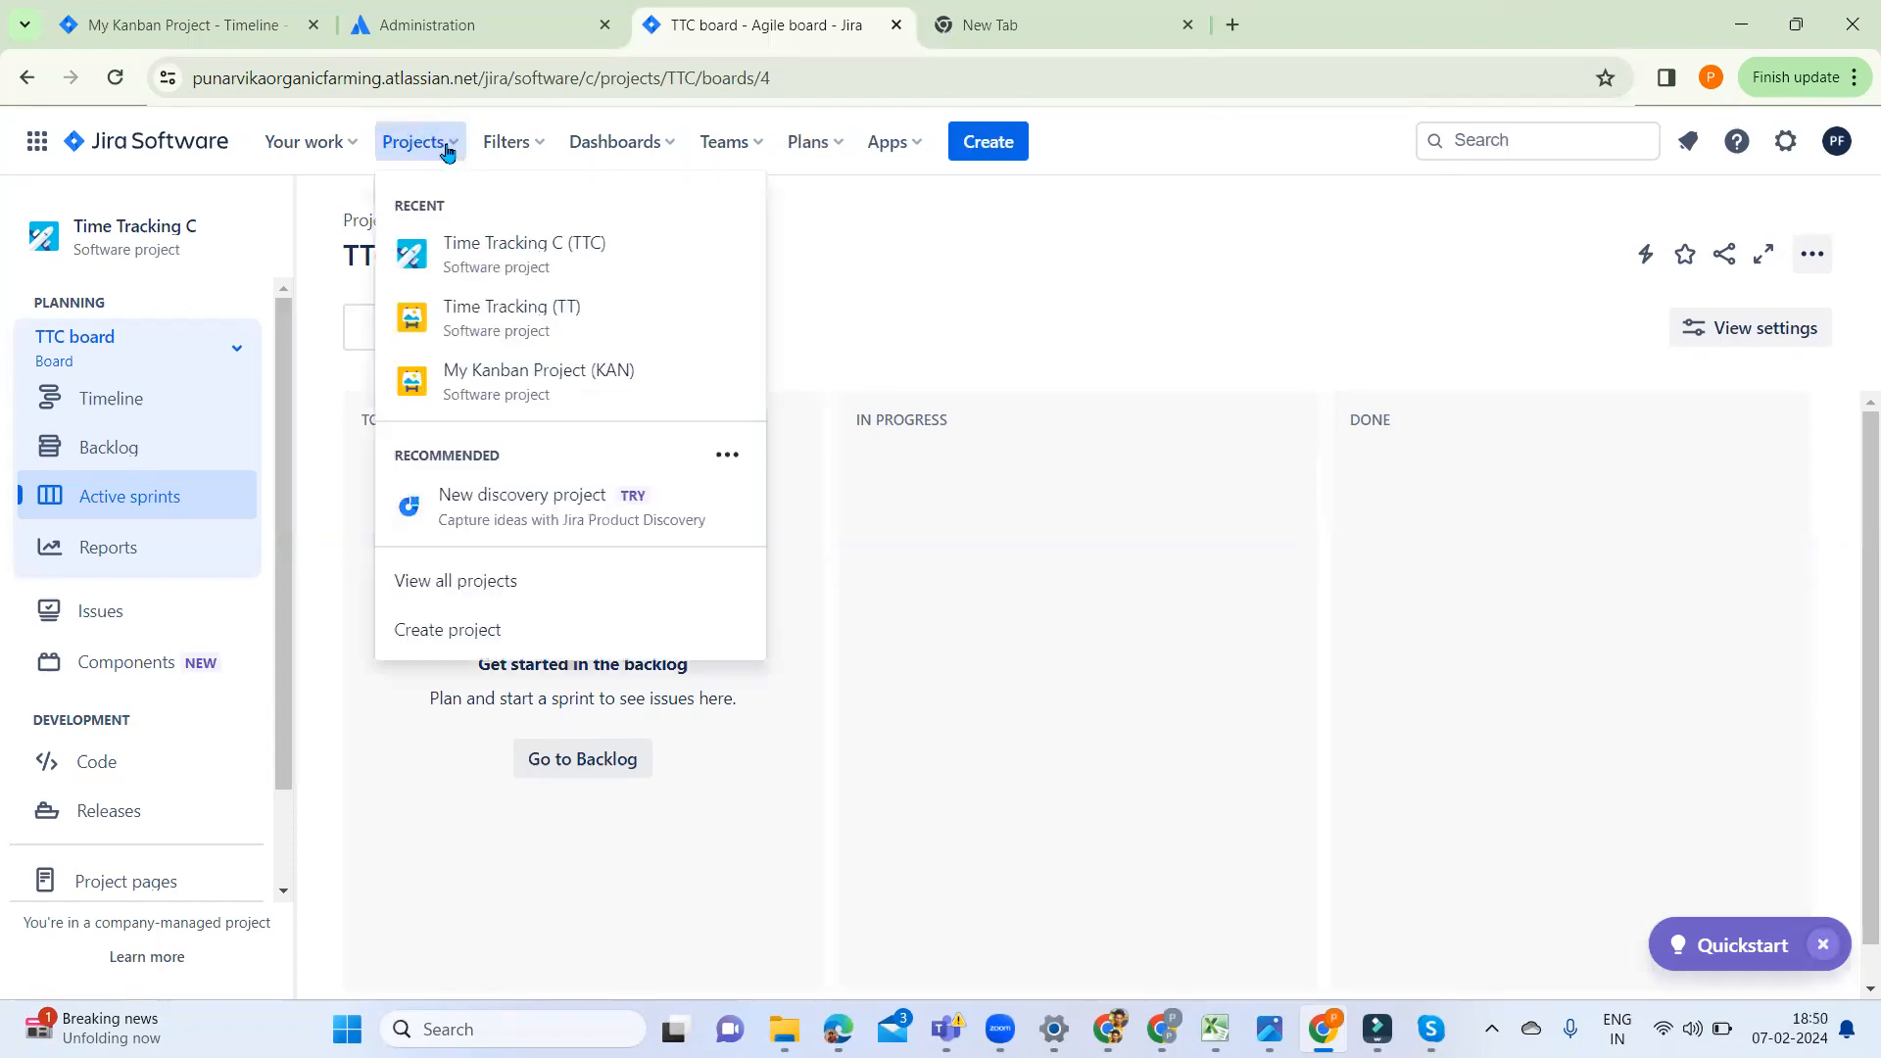
left_click(498, 584)
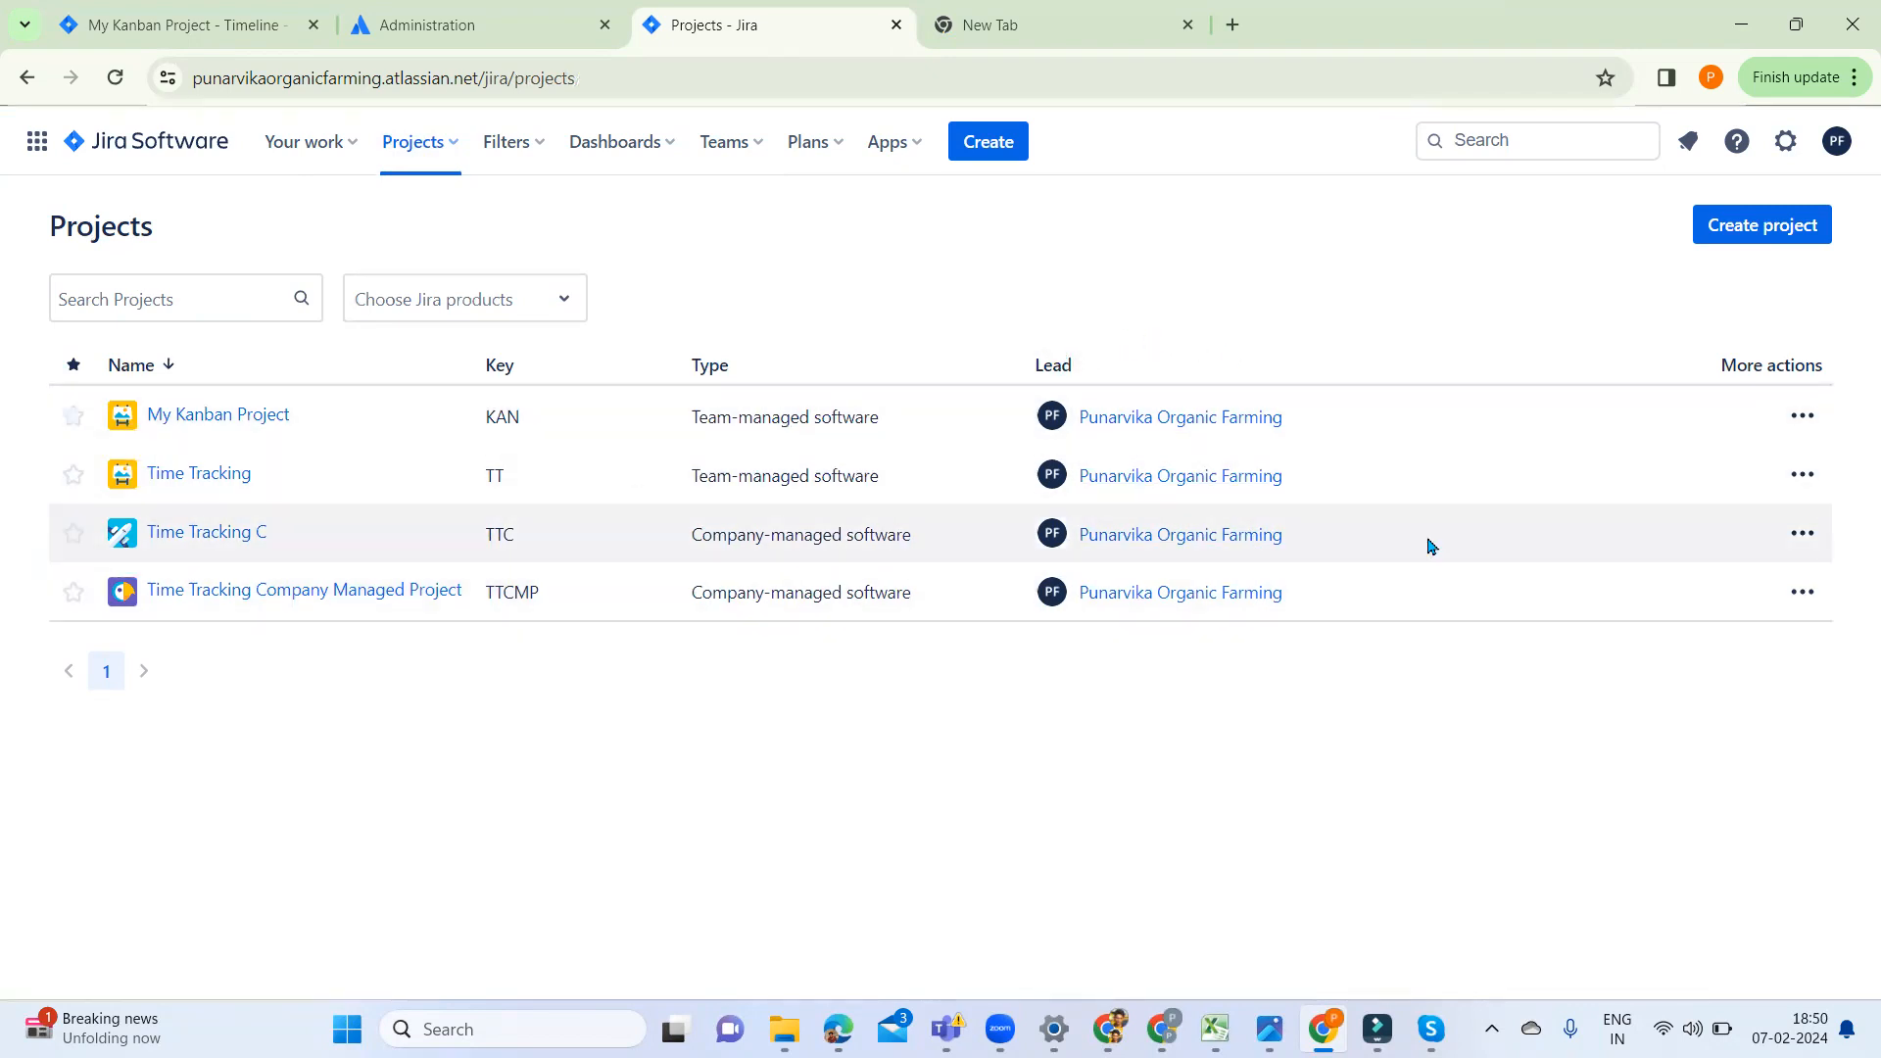
left_click(1803, 419)
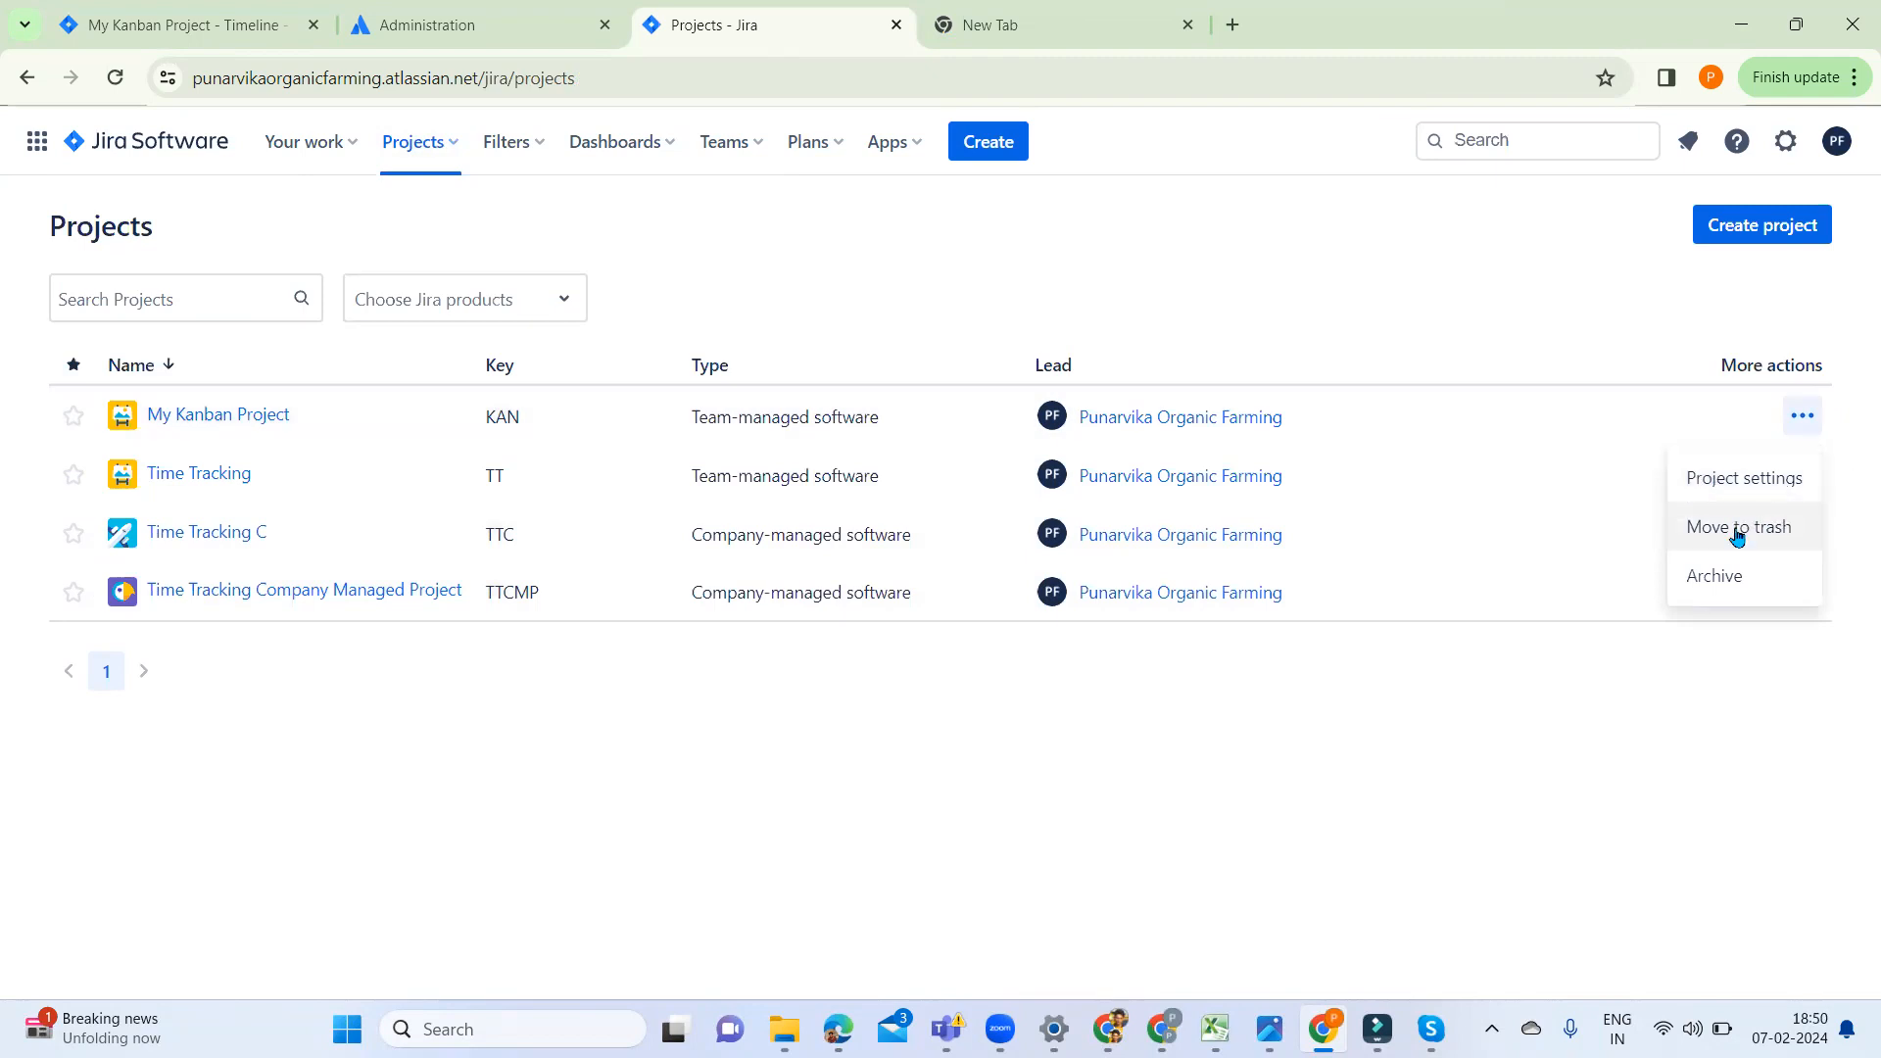
left_click(1398, 732)
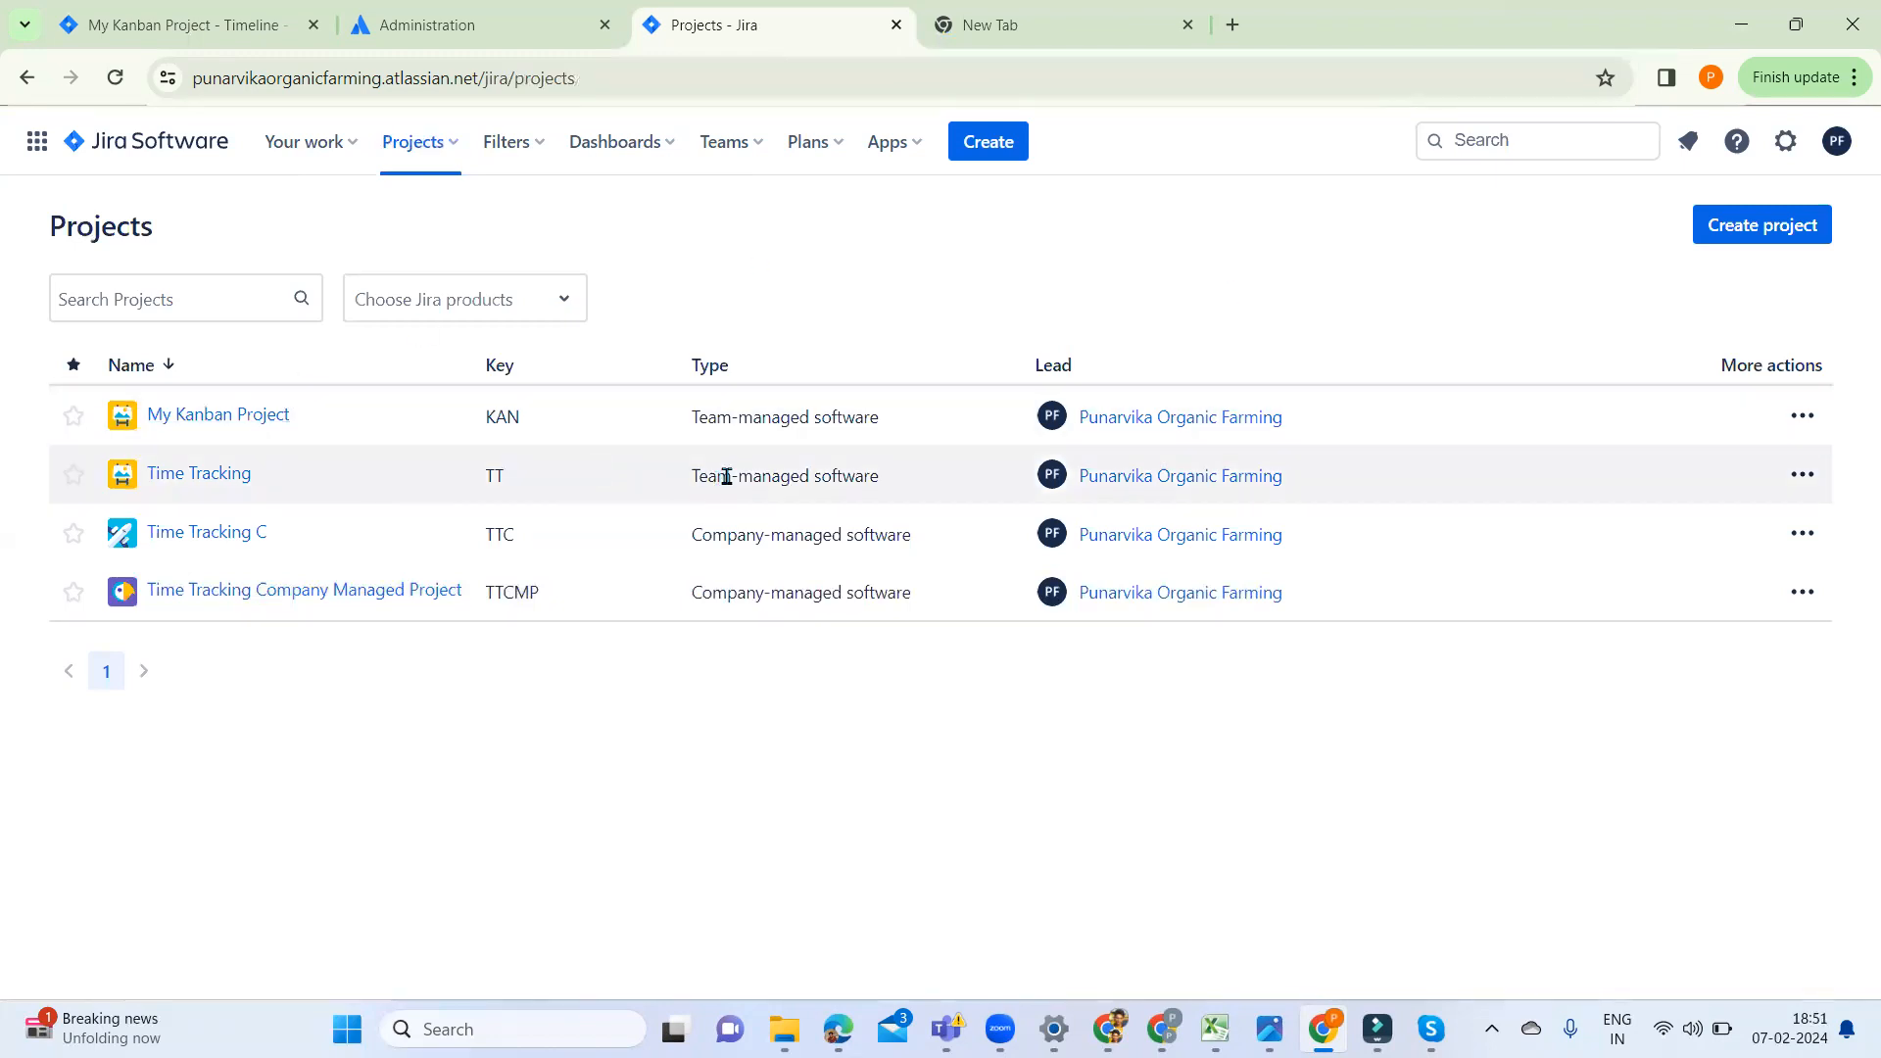
Open the Time Tracking project in a new browser tab and Time Tracking C in the current one
right_click(220, 480)
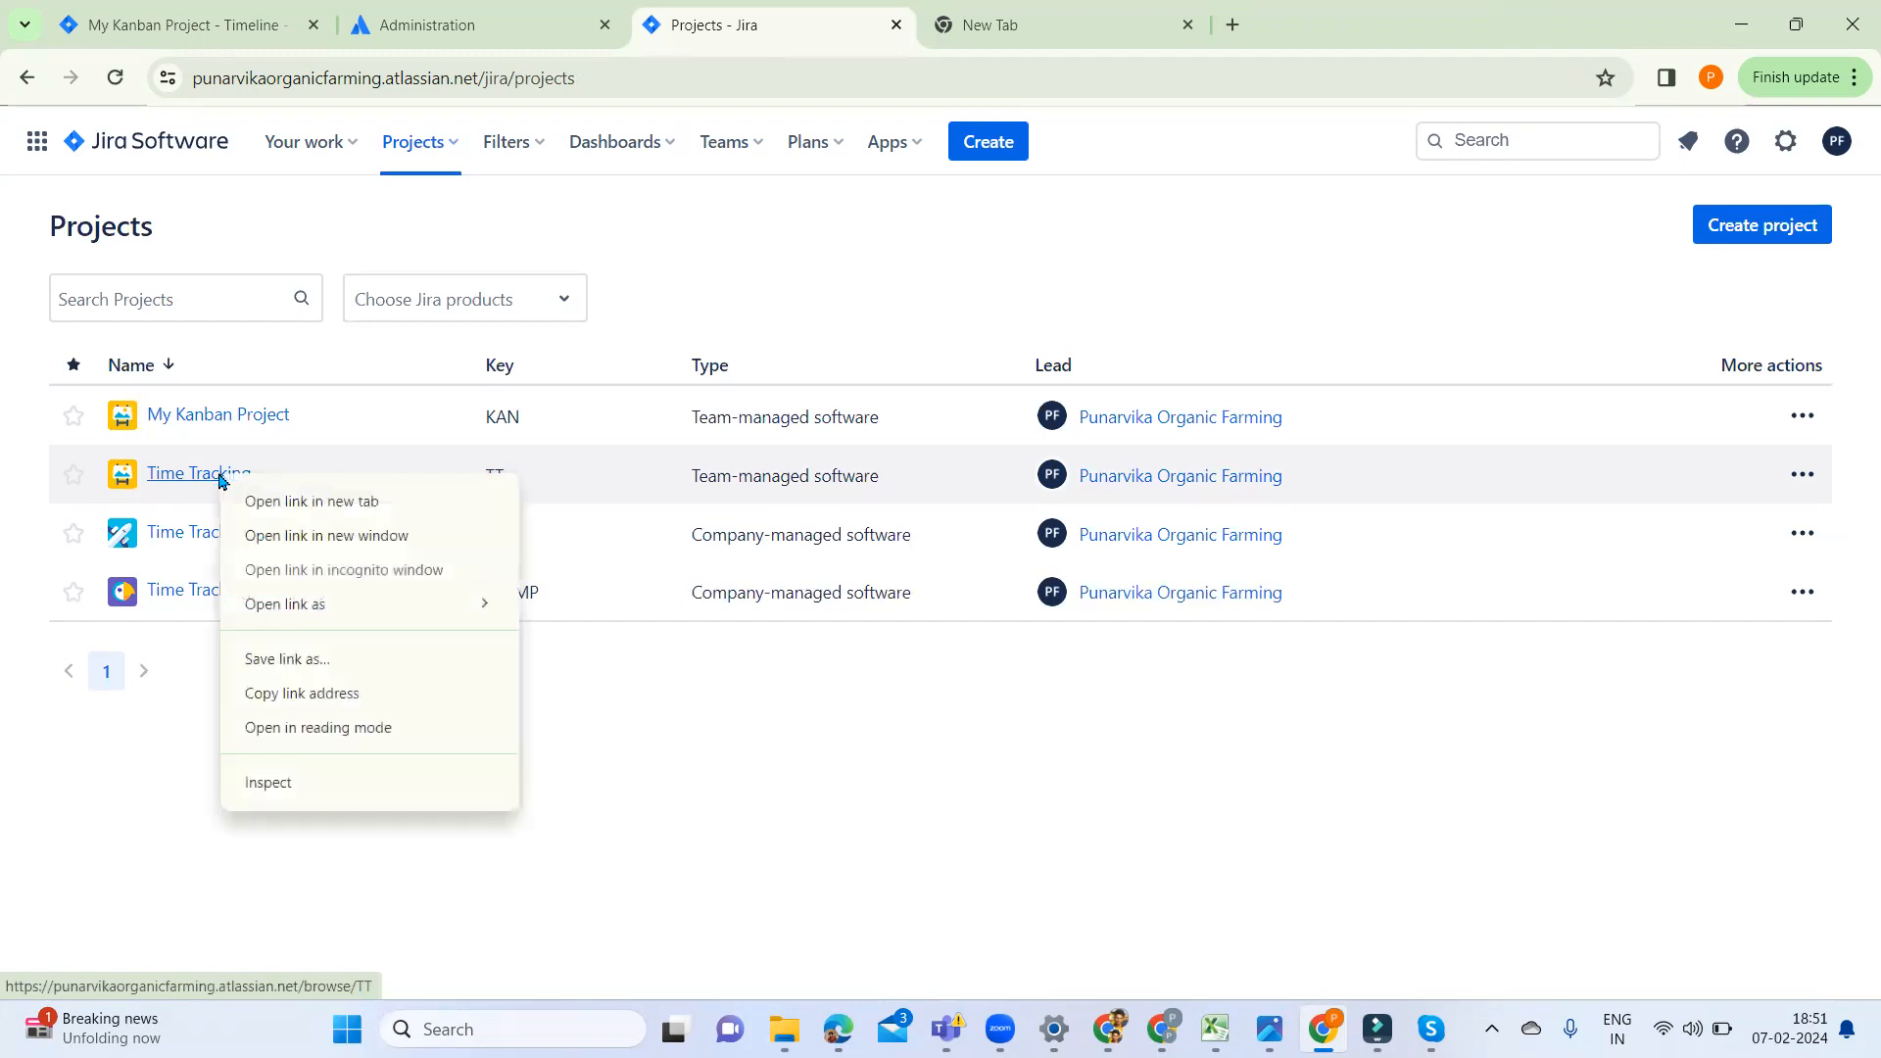
left_click(335, 506)
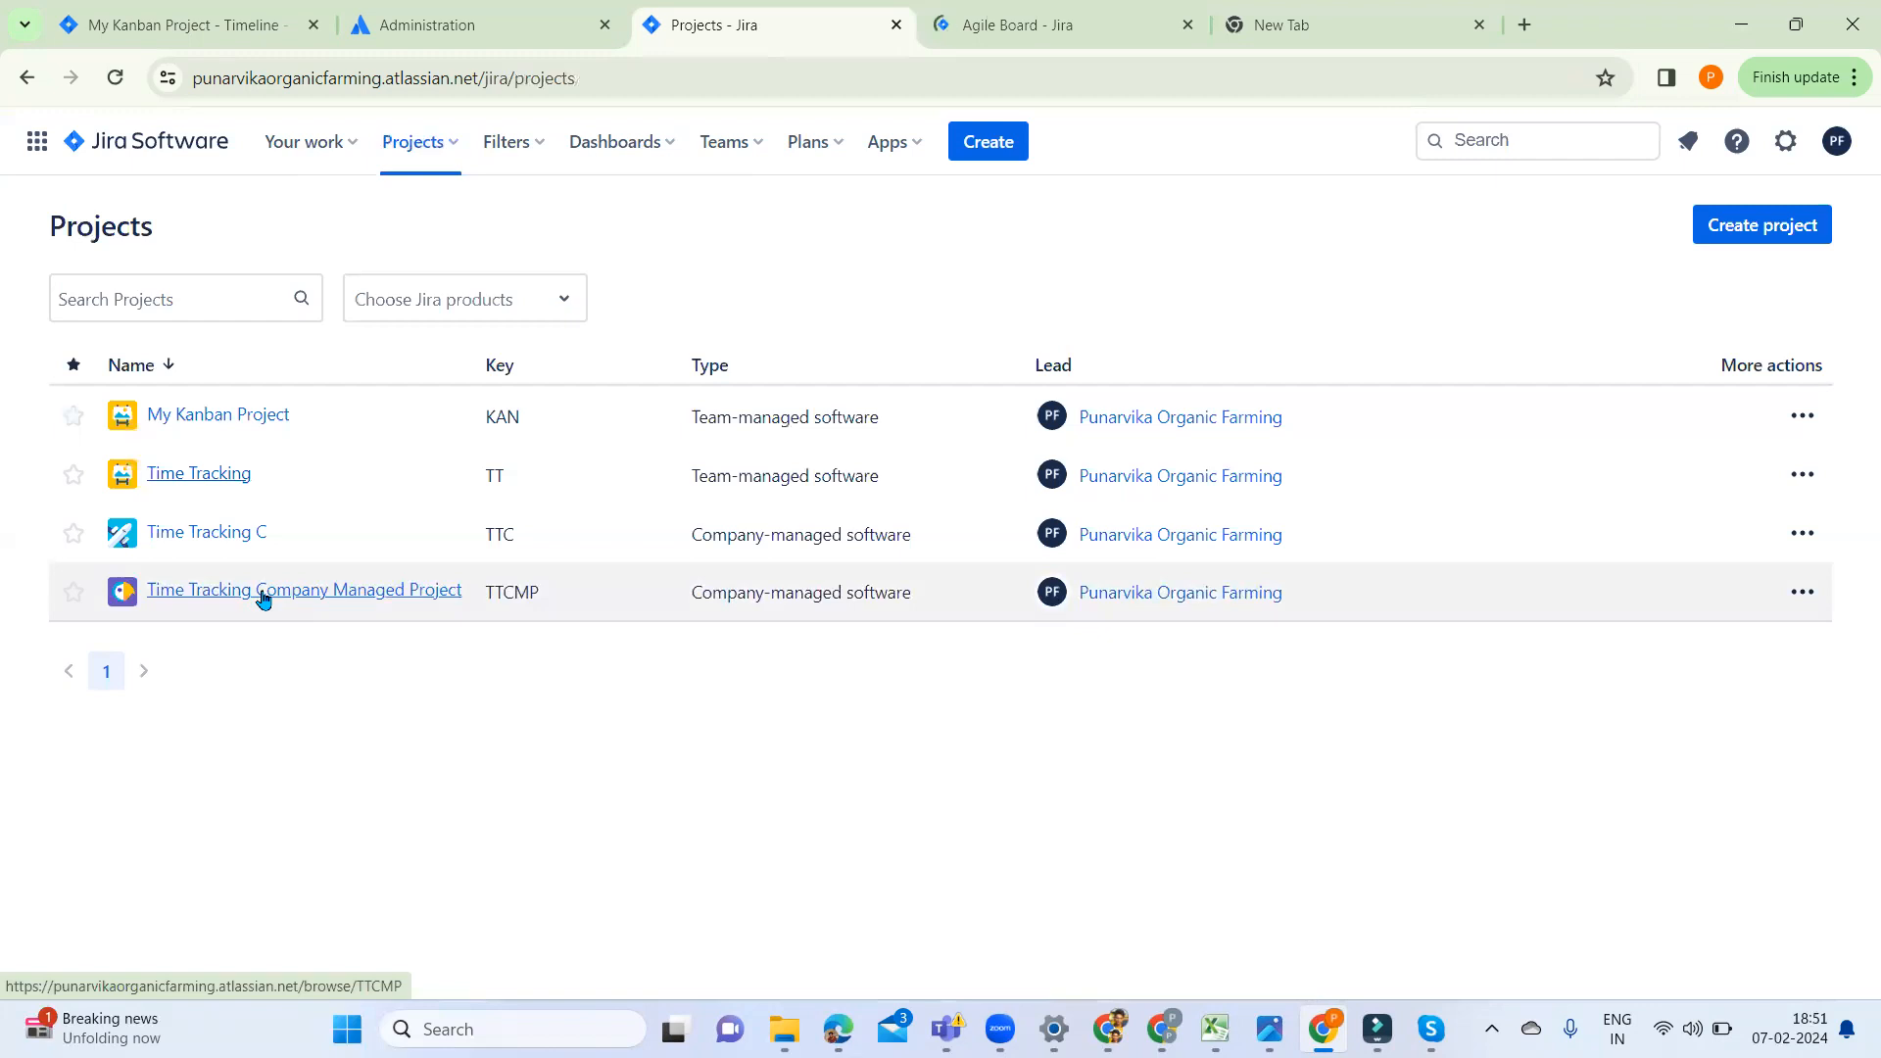
left_click(219, 535)
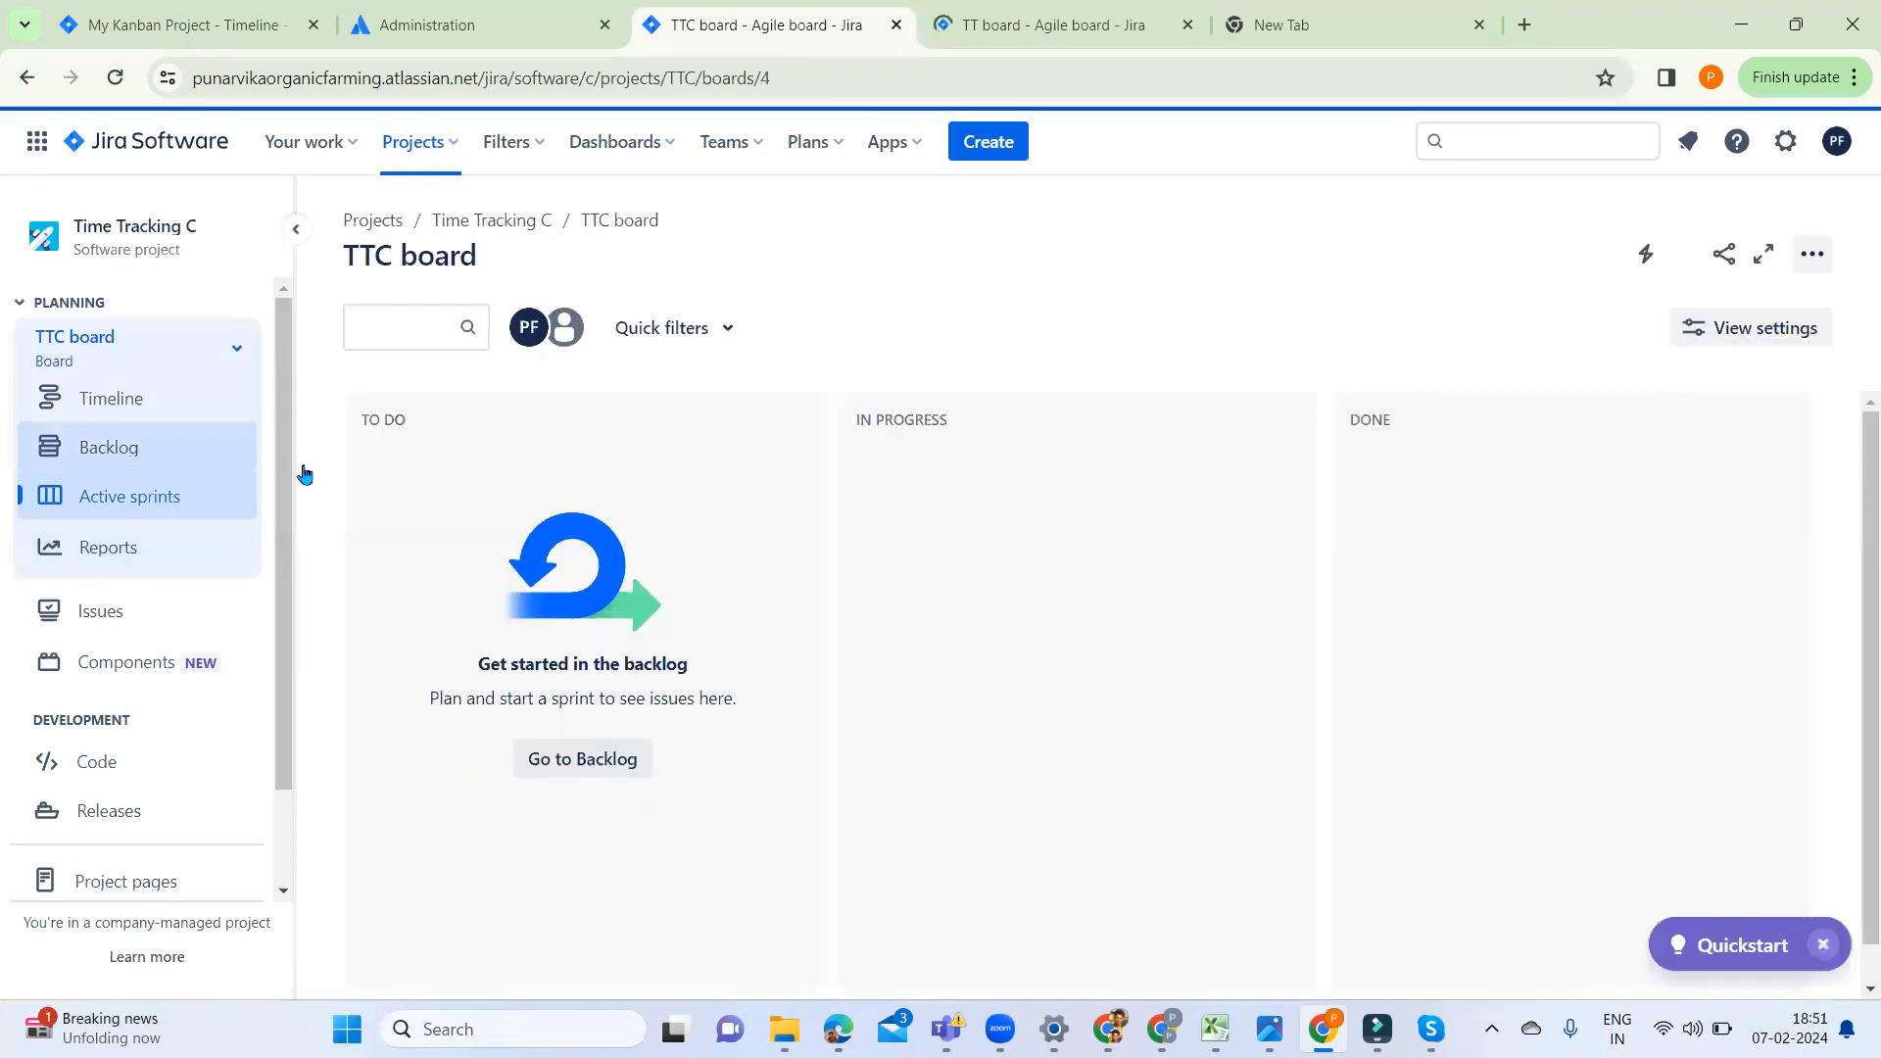
Compare the available sections of the team-managed Time Tracking project with those of the company-managed Time Tracking C project
left_click(1067, 22)
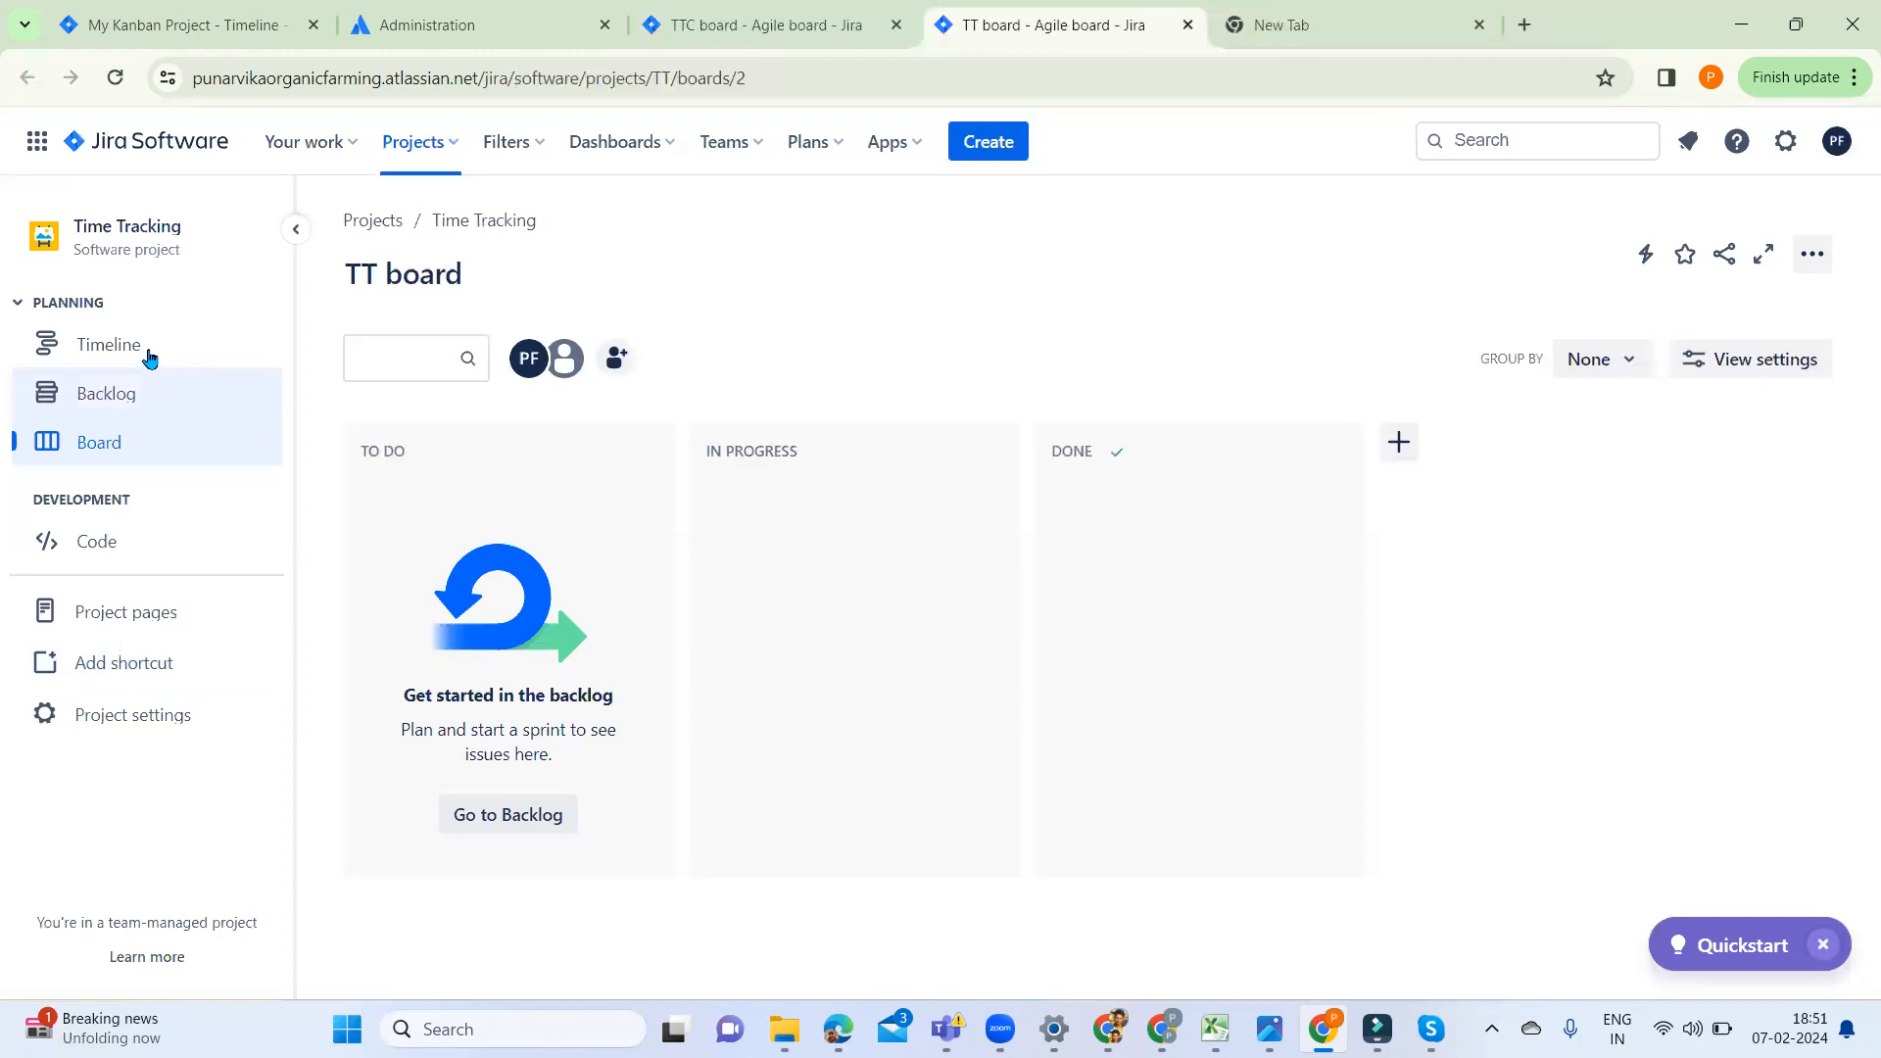
left_click(726, 28)
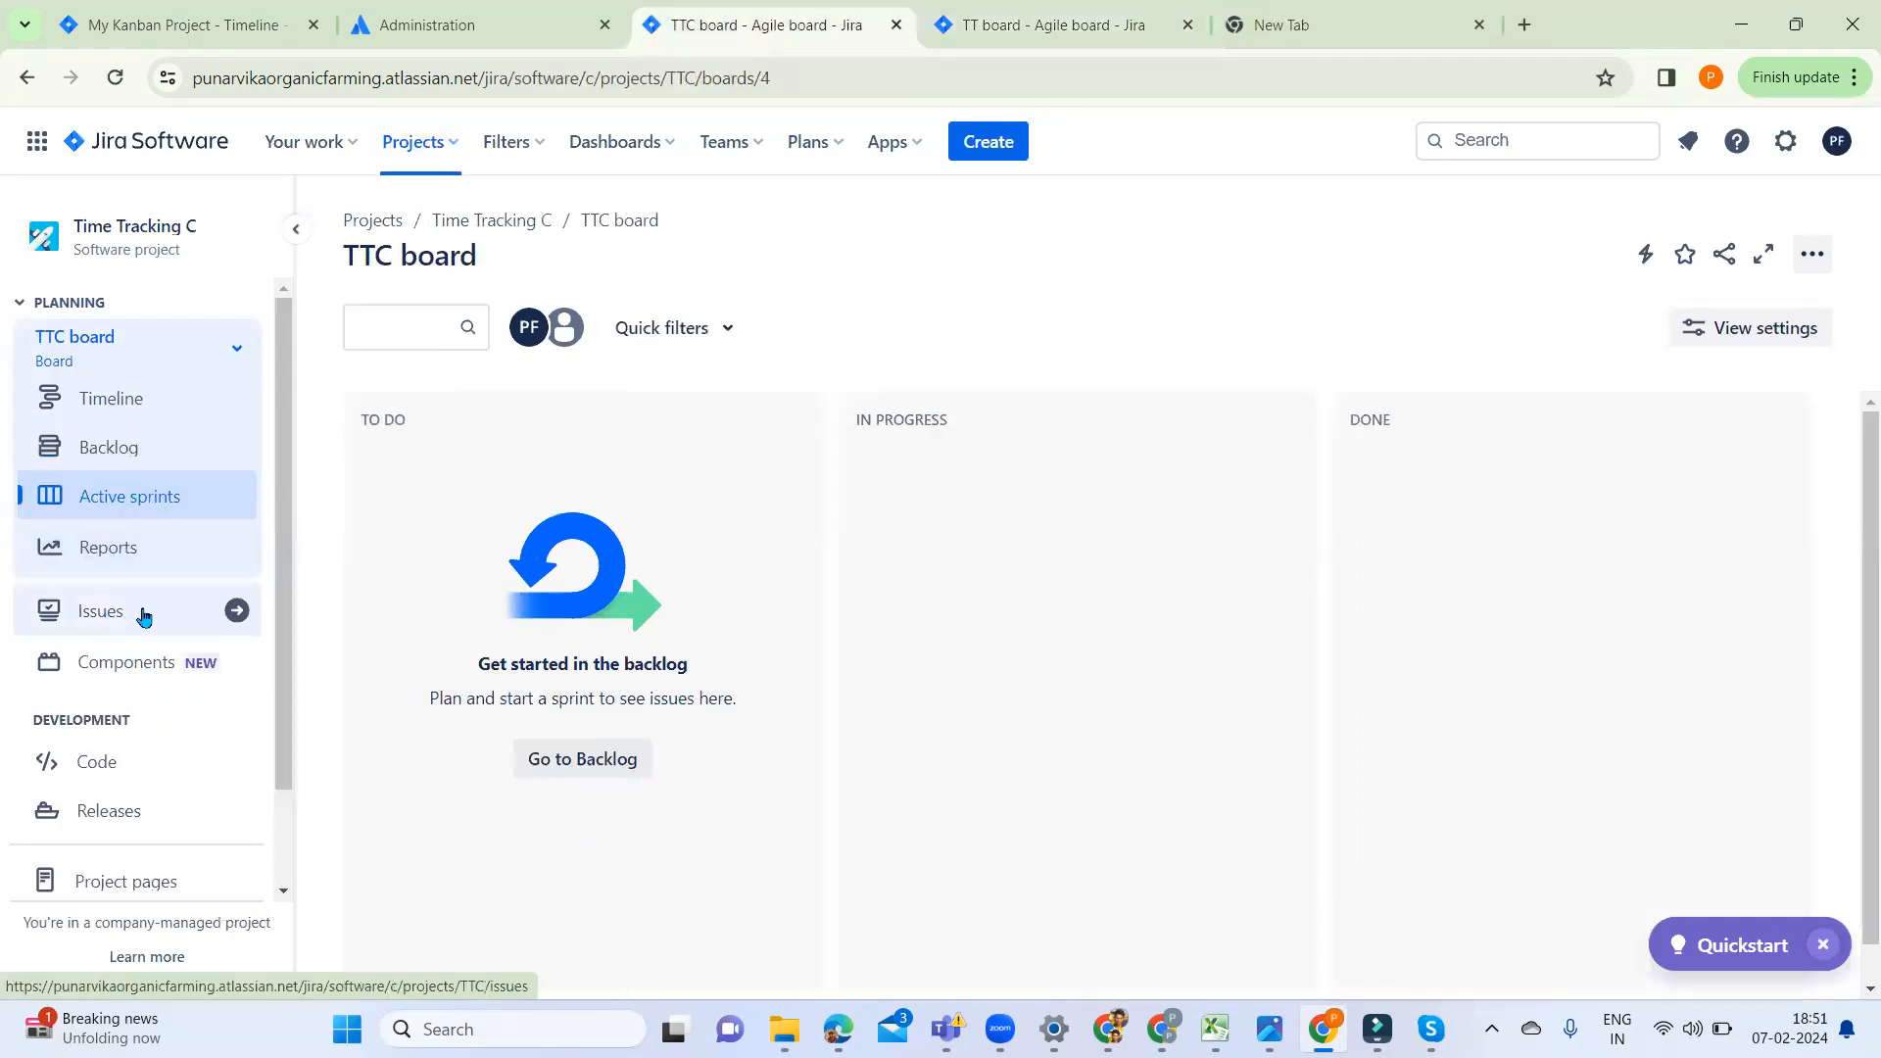
scroll(123, 710, "down", 1)
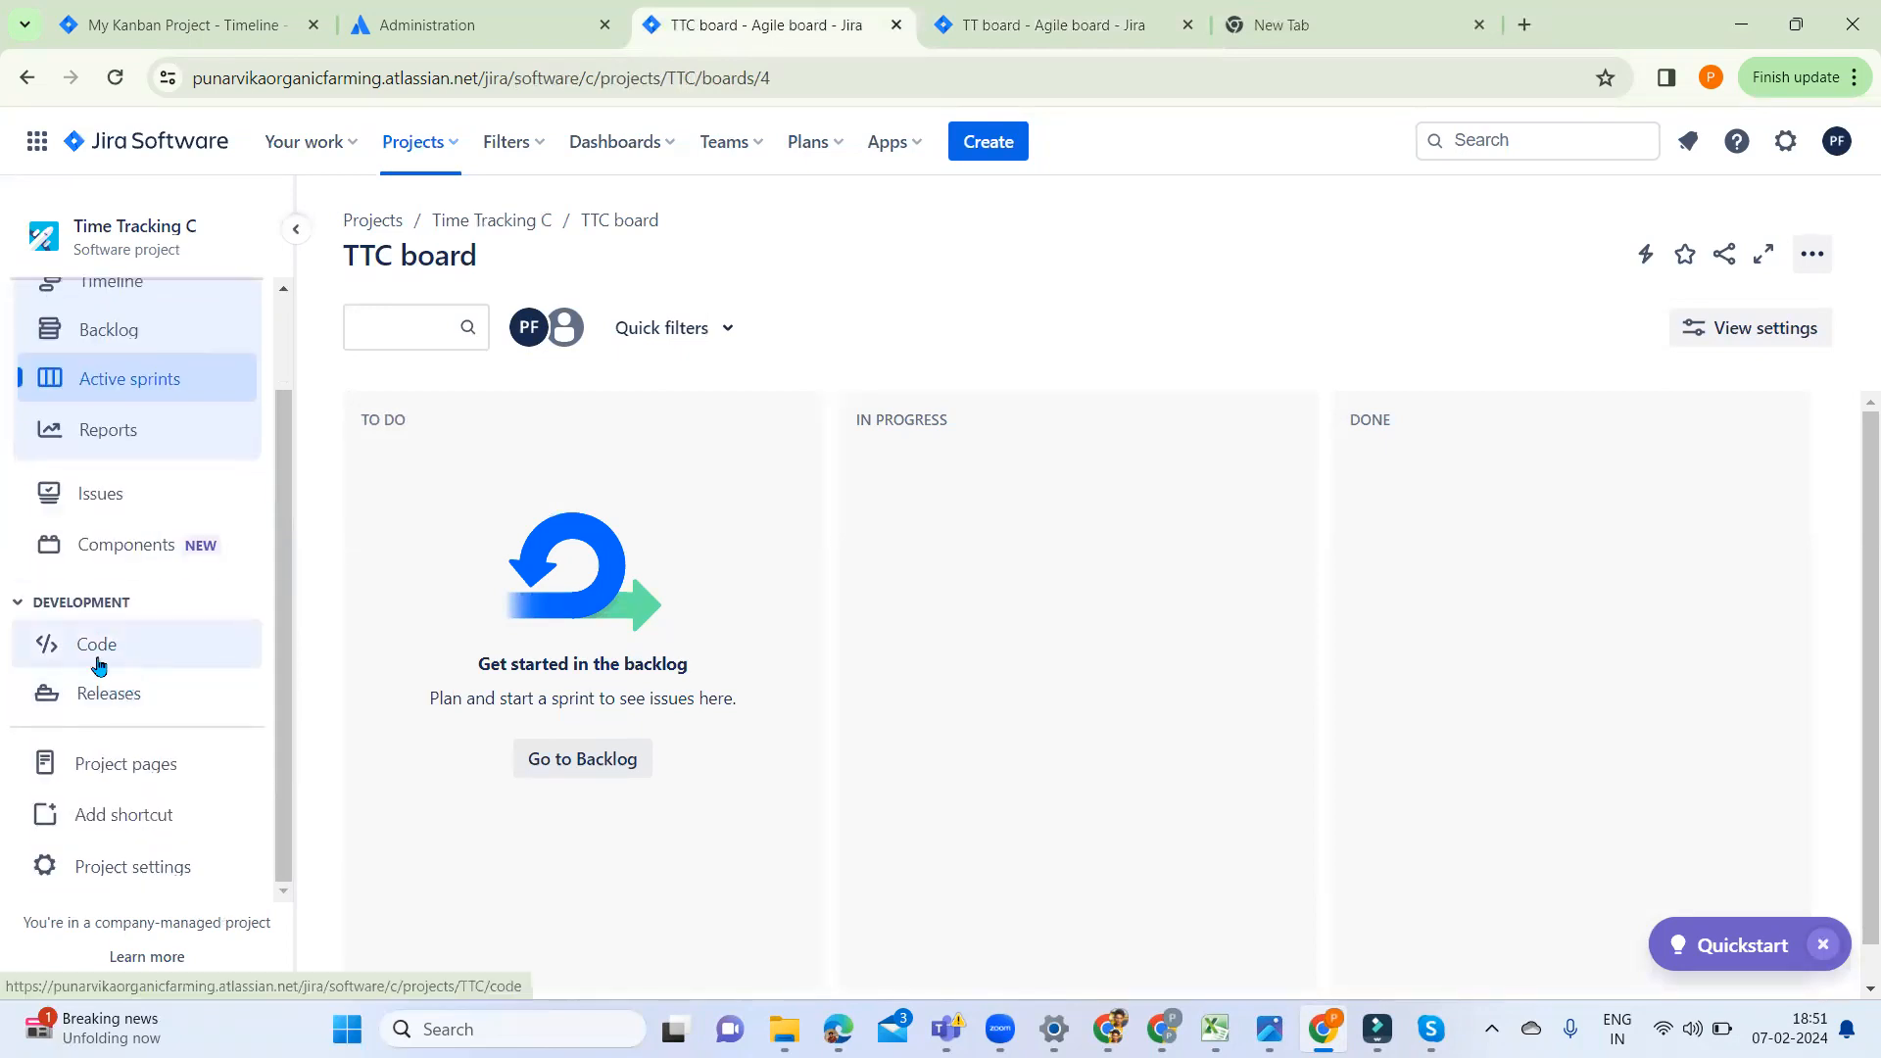
left_click(1014, 29)
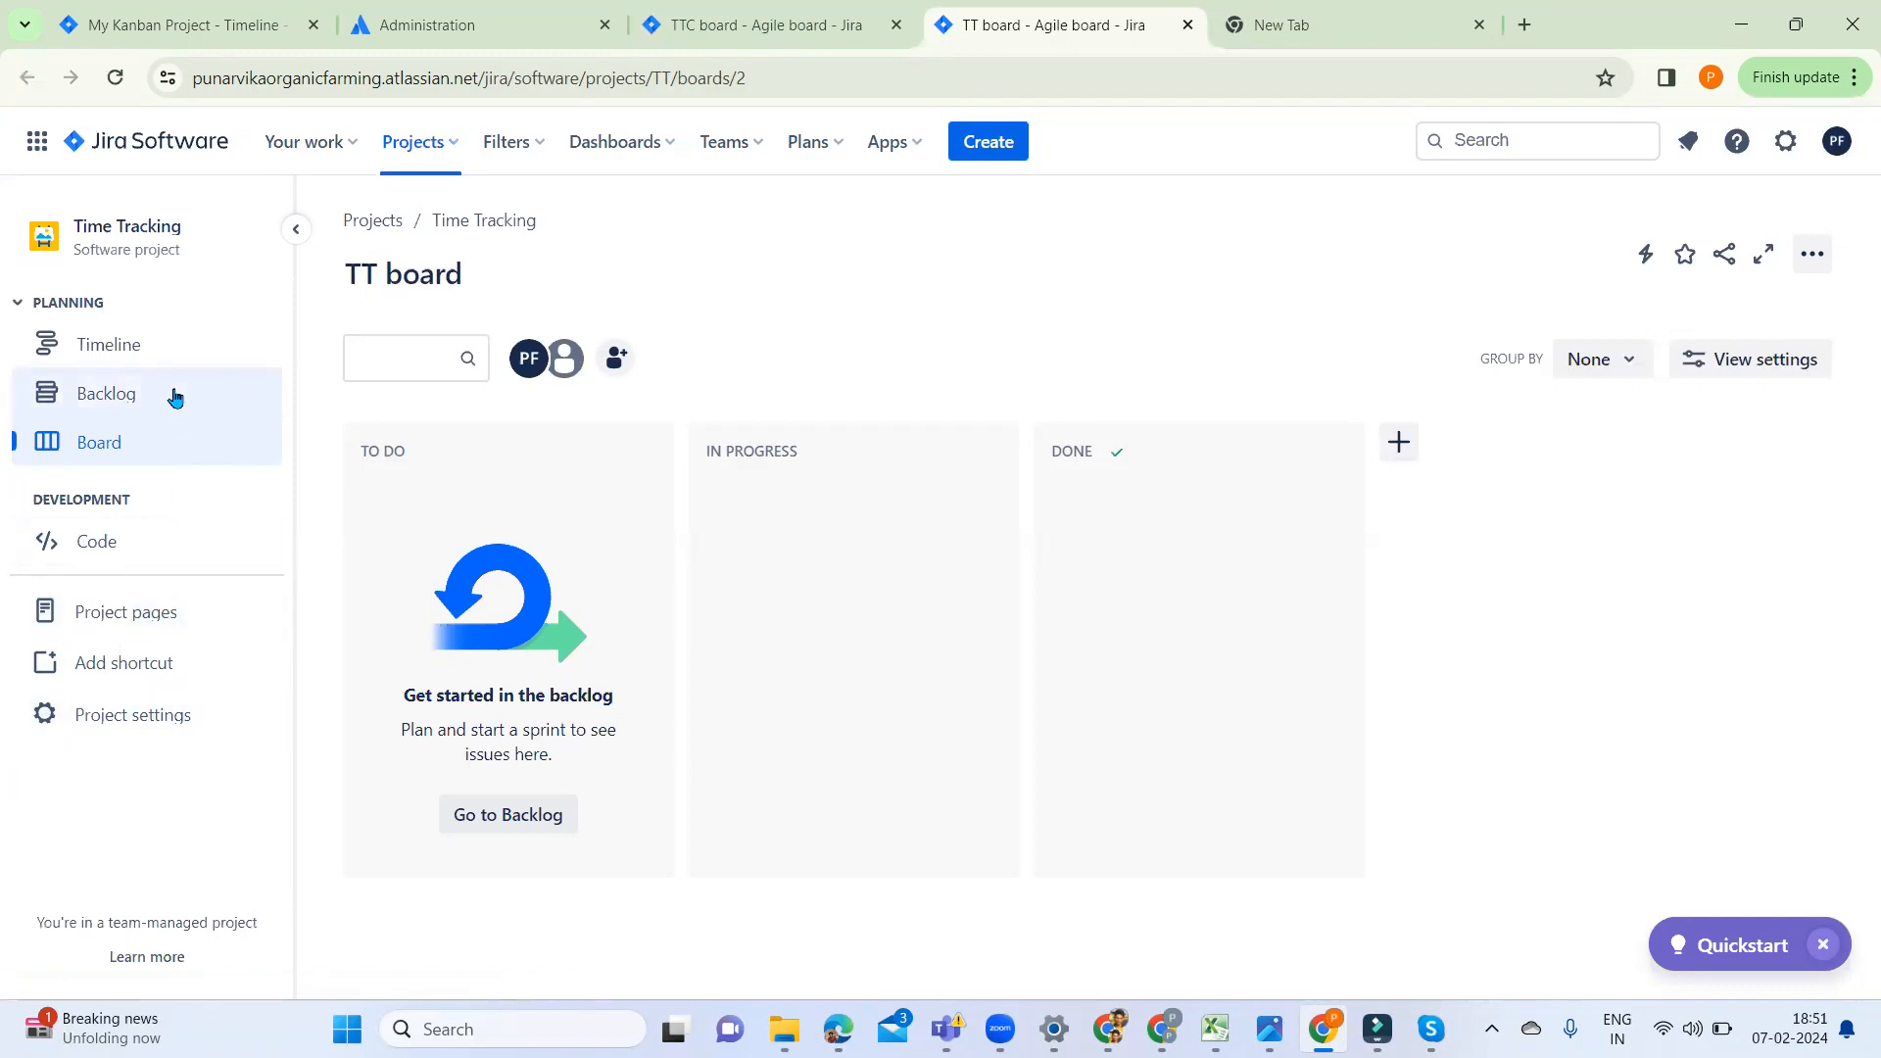
Enable the Reports and Issue navigator features in the Time Tracking project's settings
left_click(135, 719)
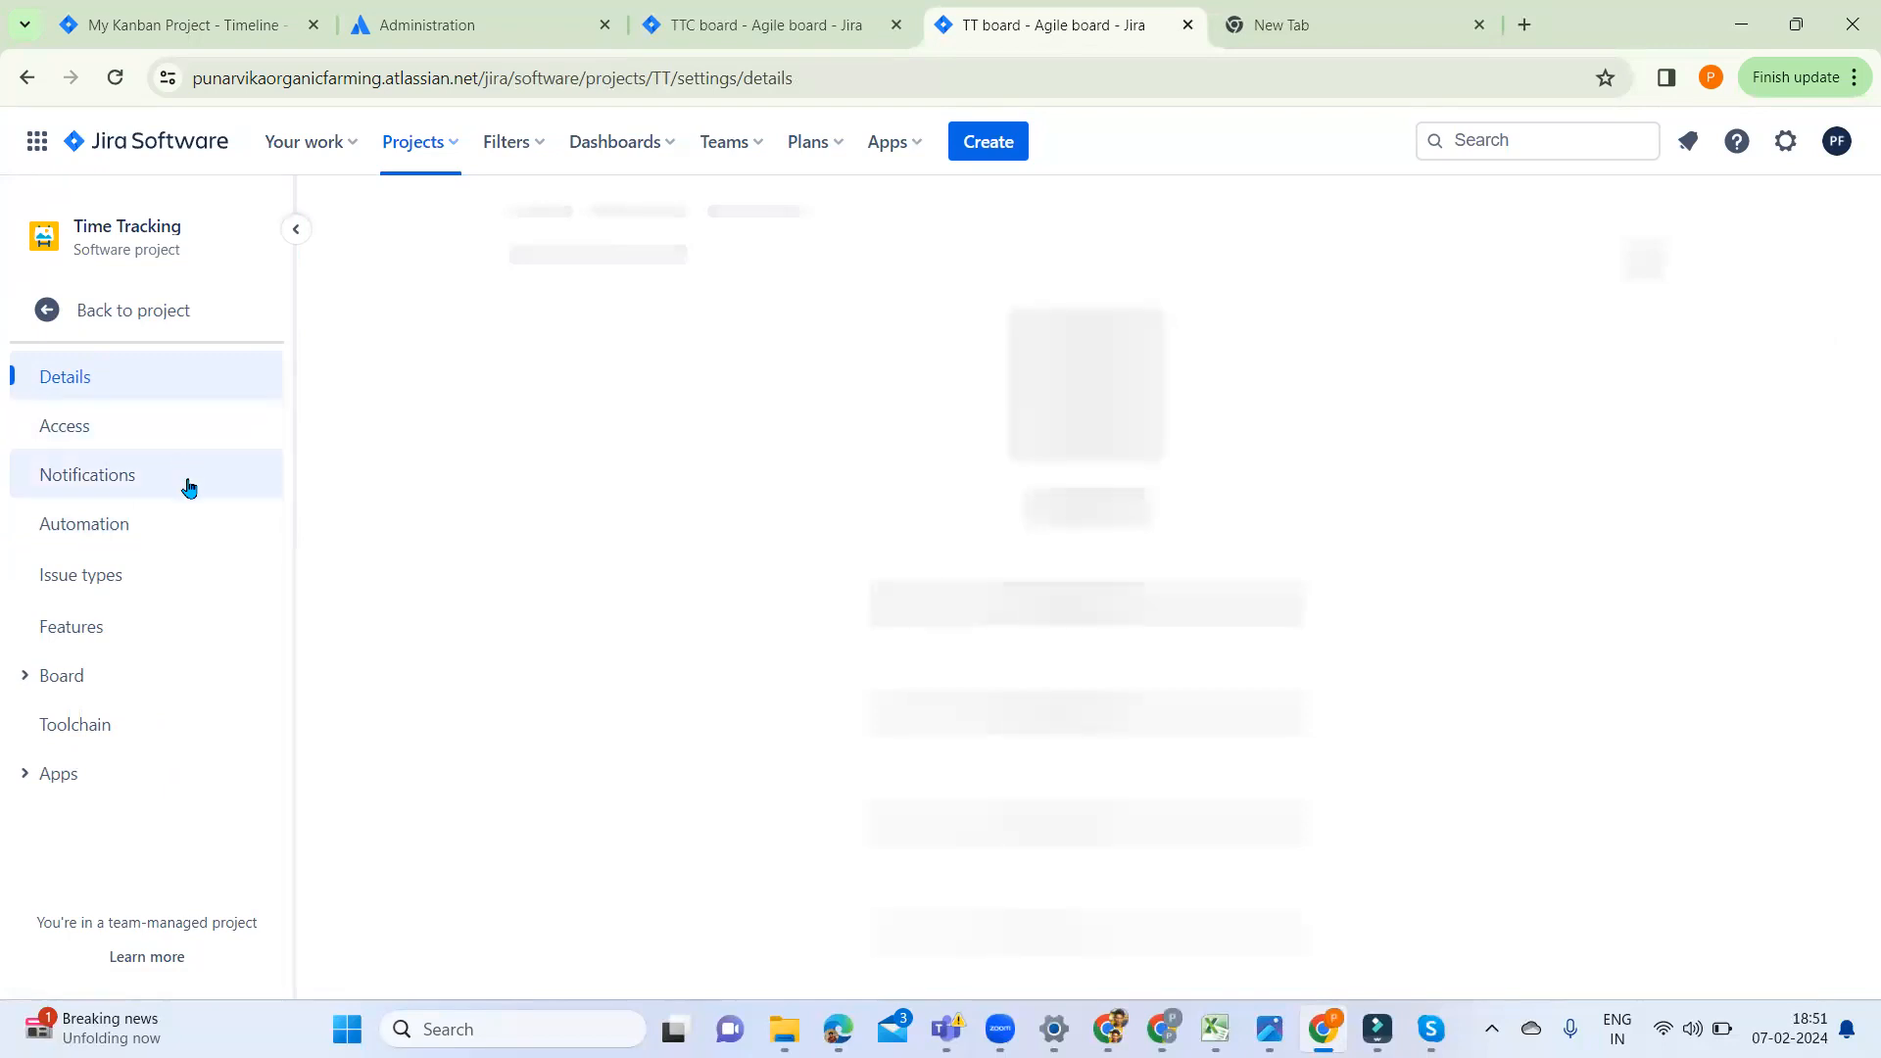
left_click(116, 629)
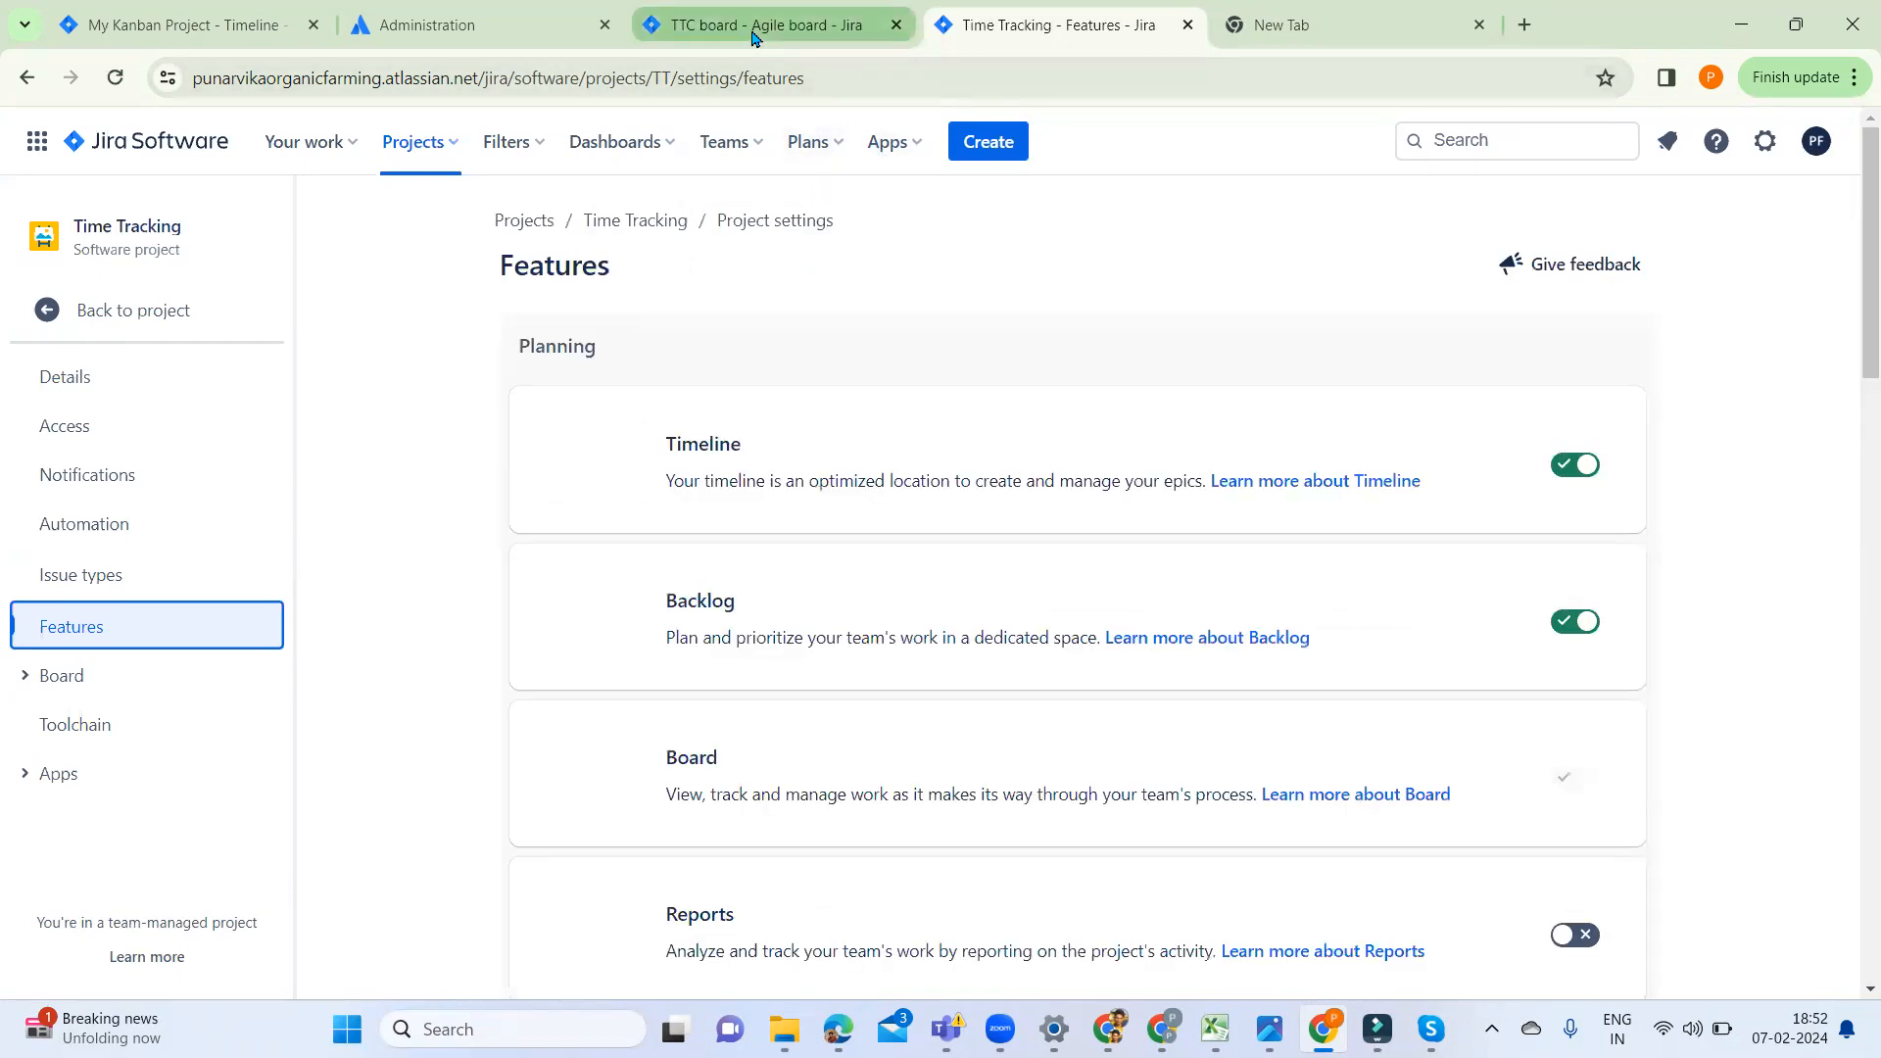
mouse_move(738, 31)
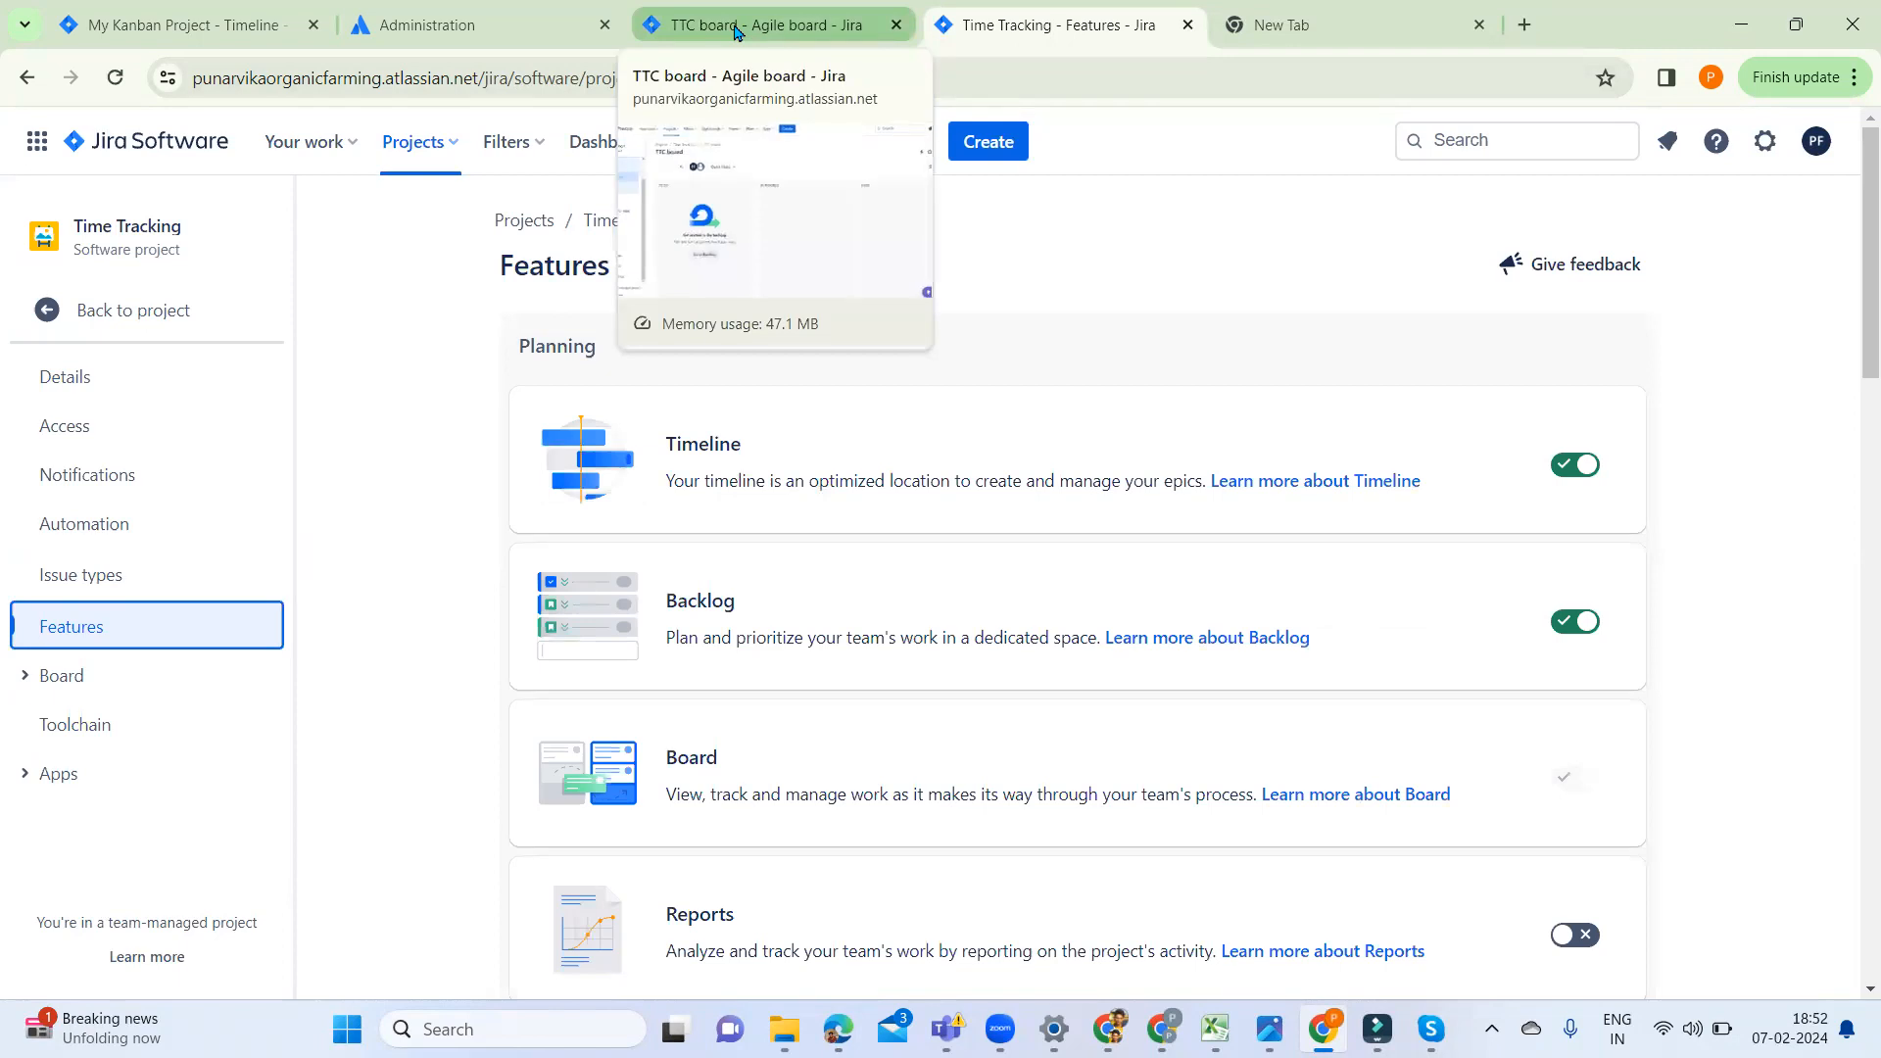
scroll(1411, 811, "down", 6)
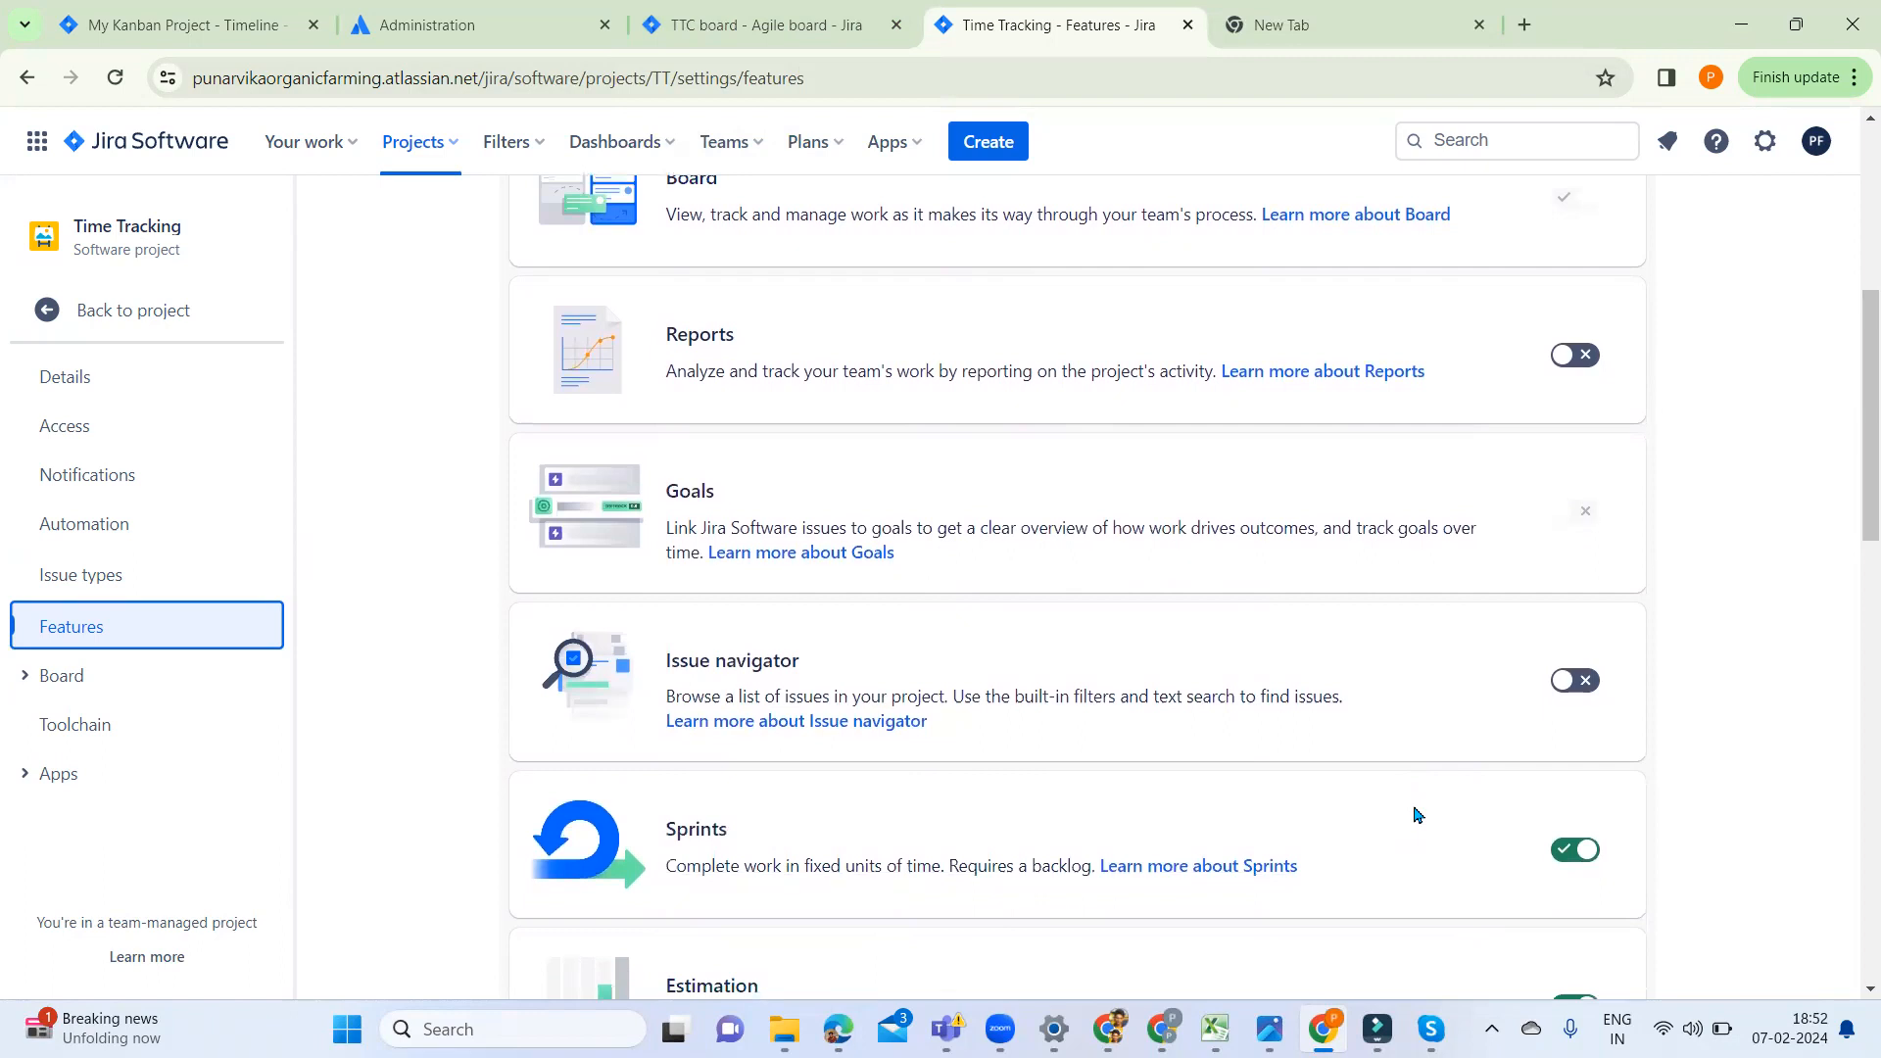
left_click(1583, 356)
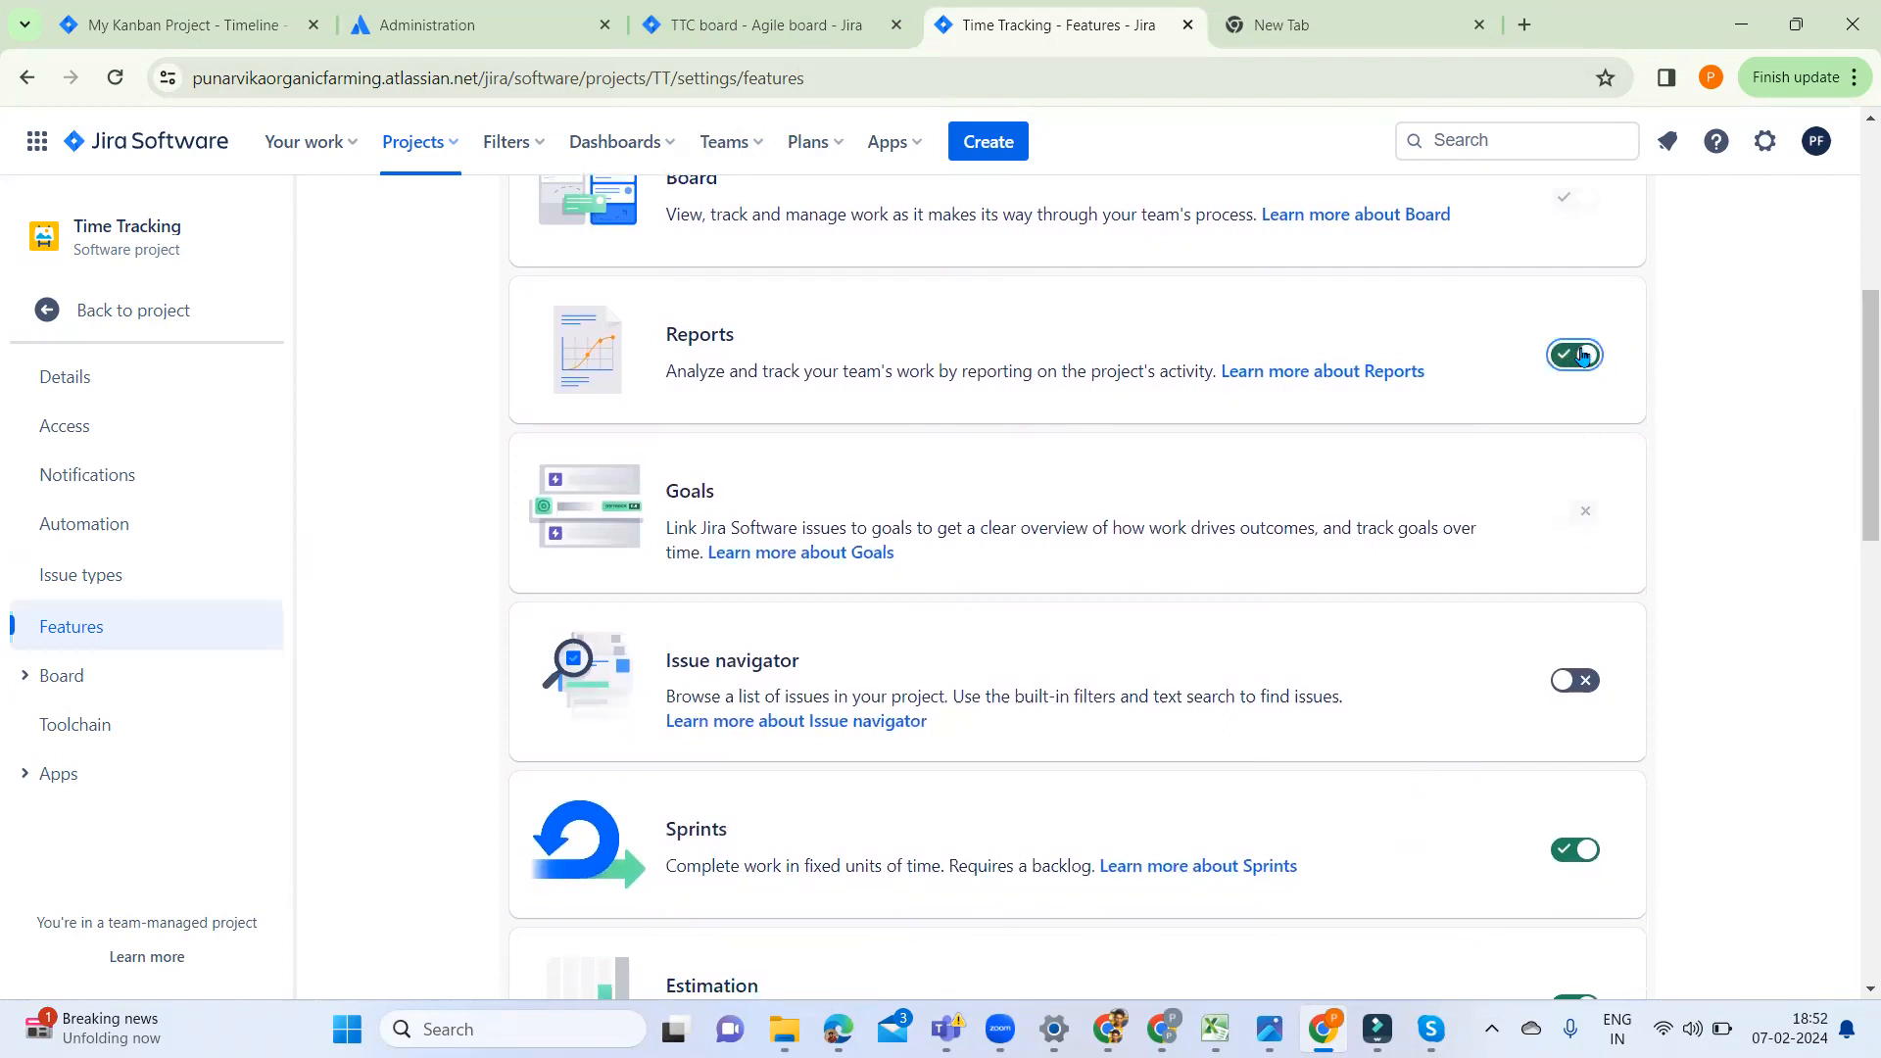
left_click(1586, 686)
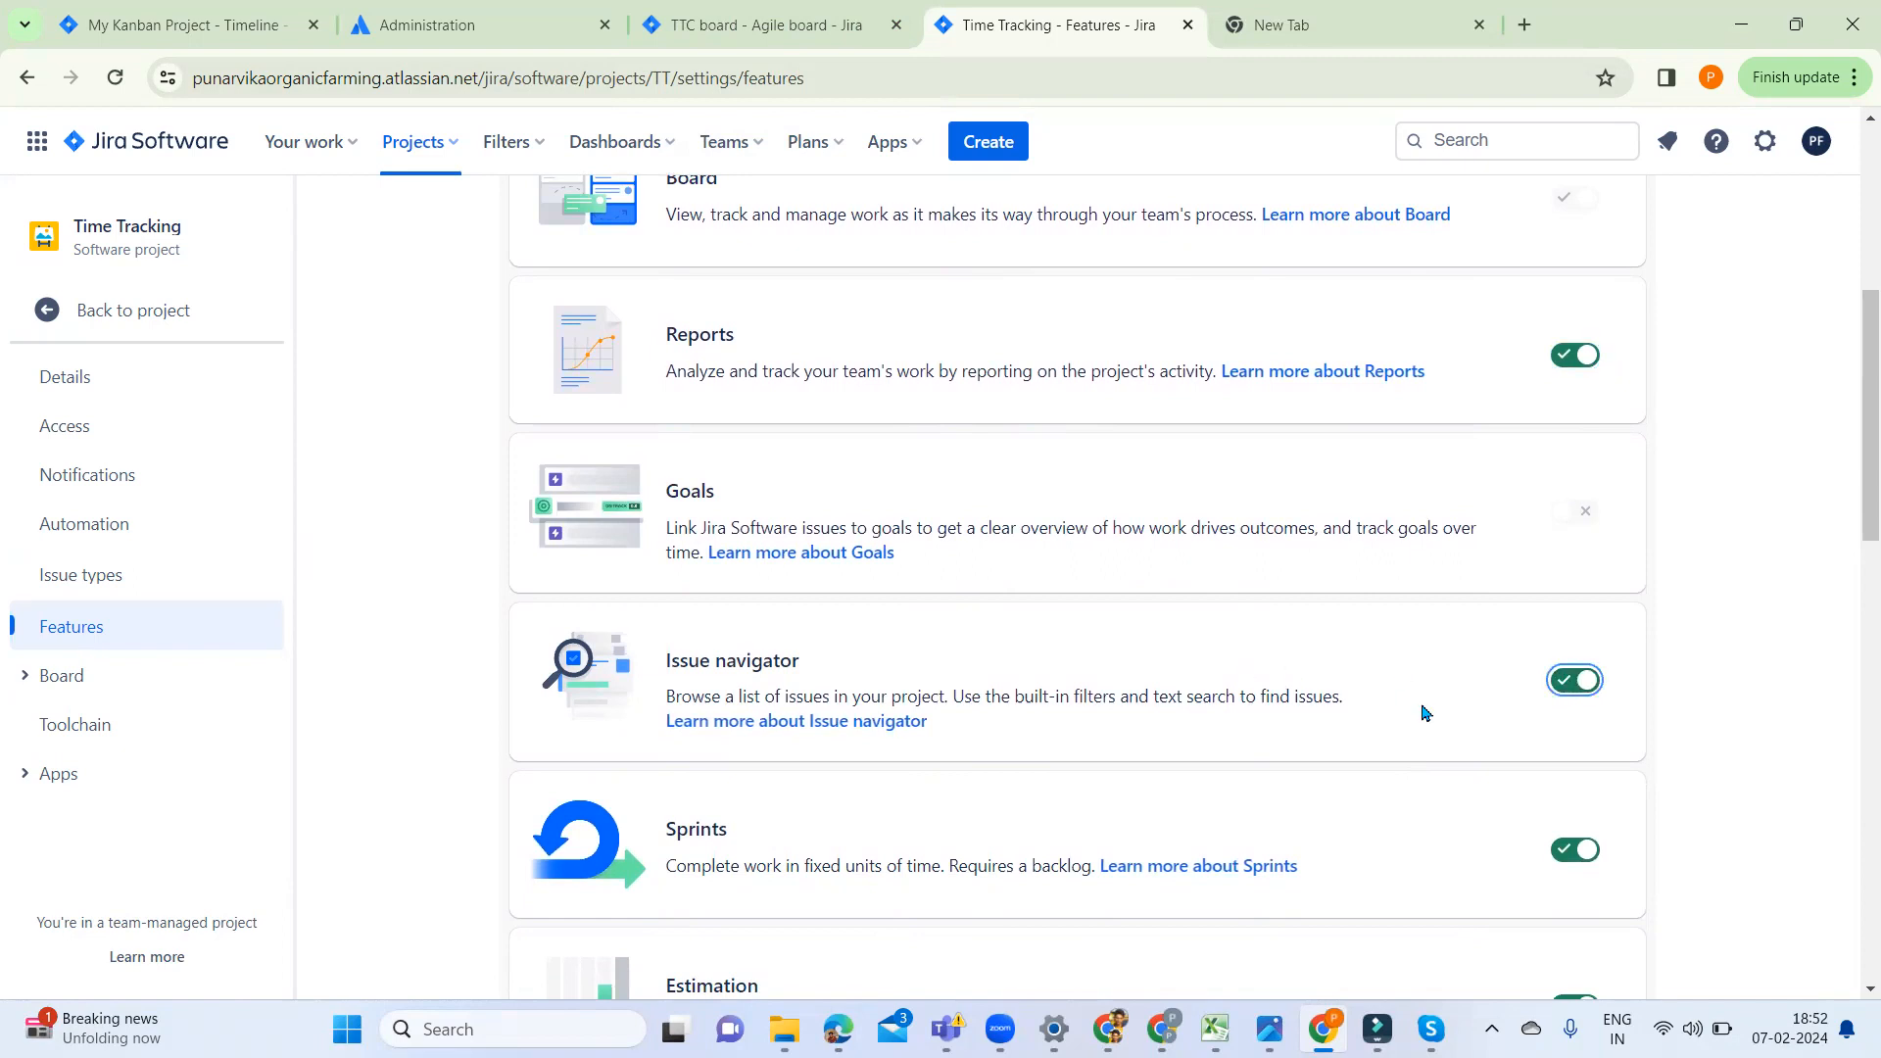
Enable the Security, Releases, Deployments and On-call features for the Time Tracking project
scroll(1425, 713, "down", 10)
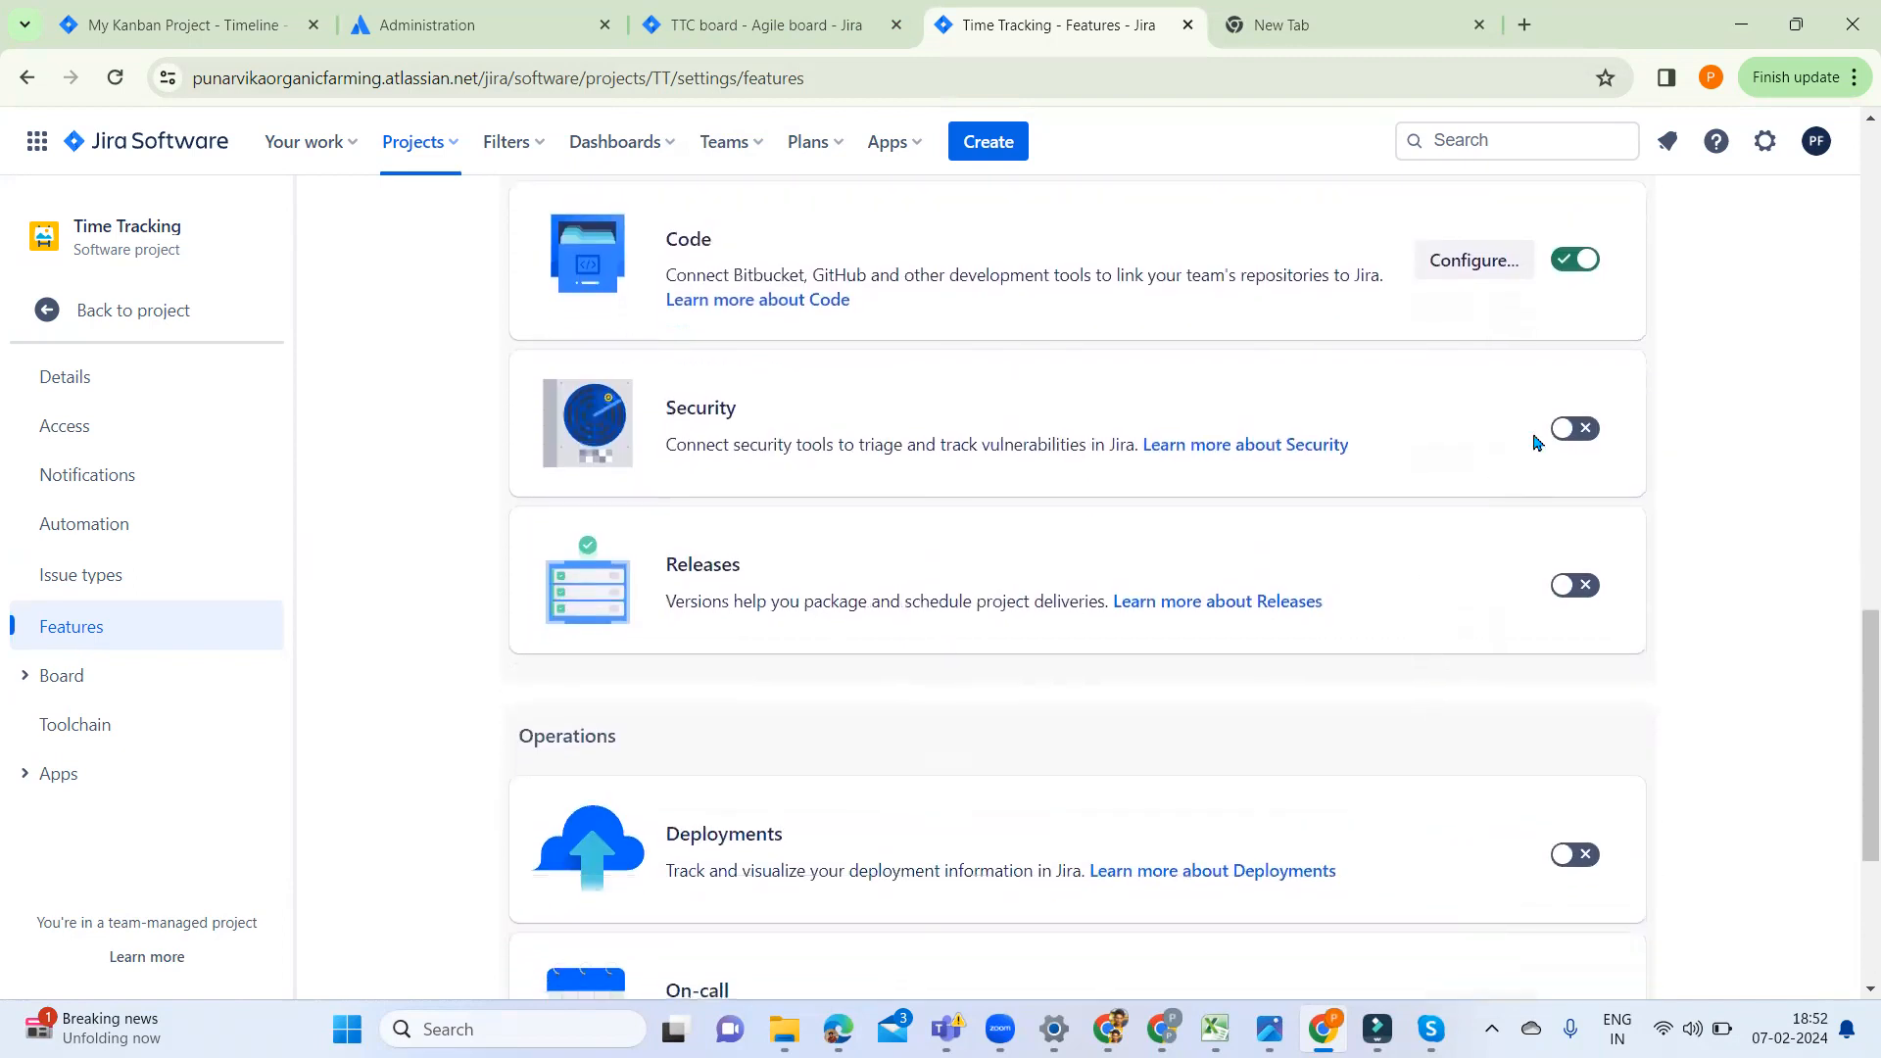
left_click(1575, 429)
left_click(1582, 587)
scroll(1361, 752, "down", 4)
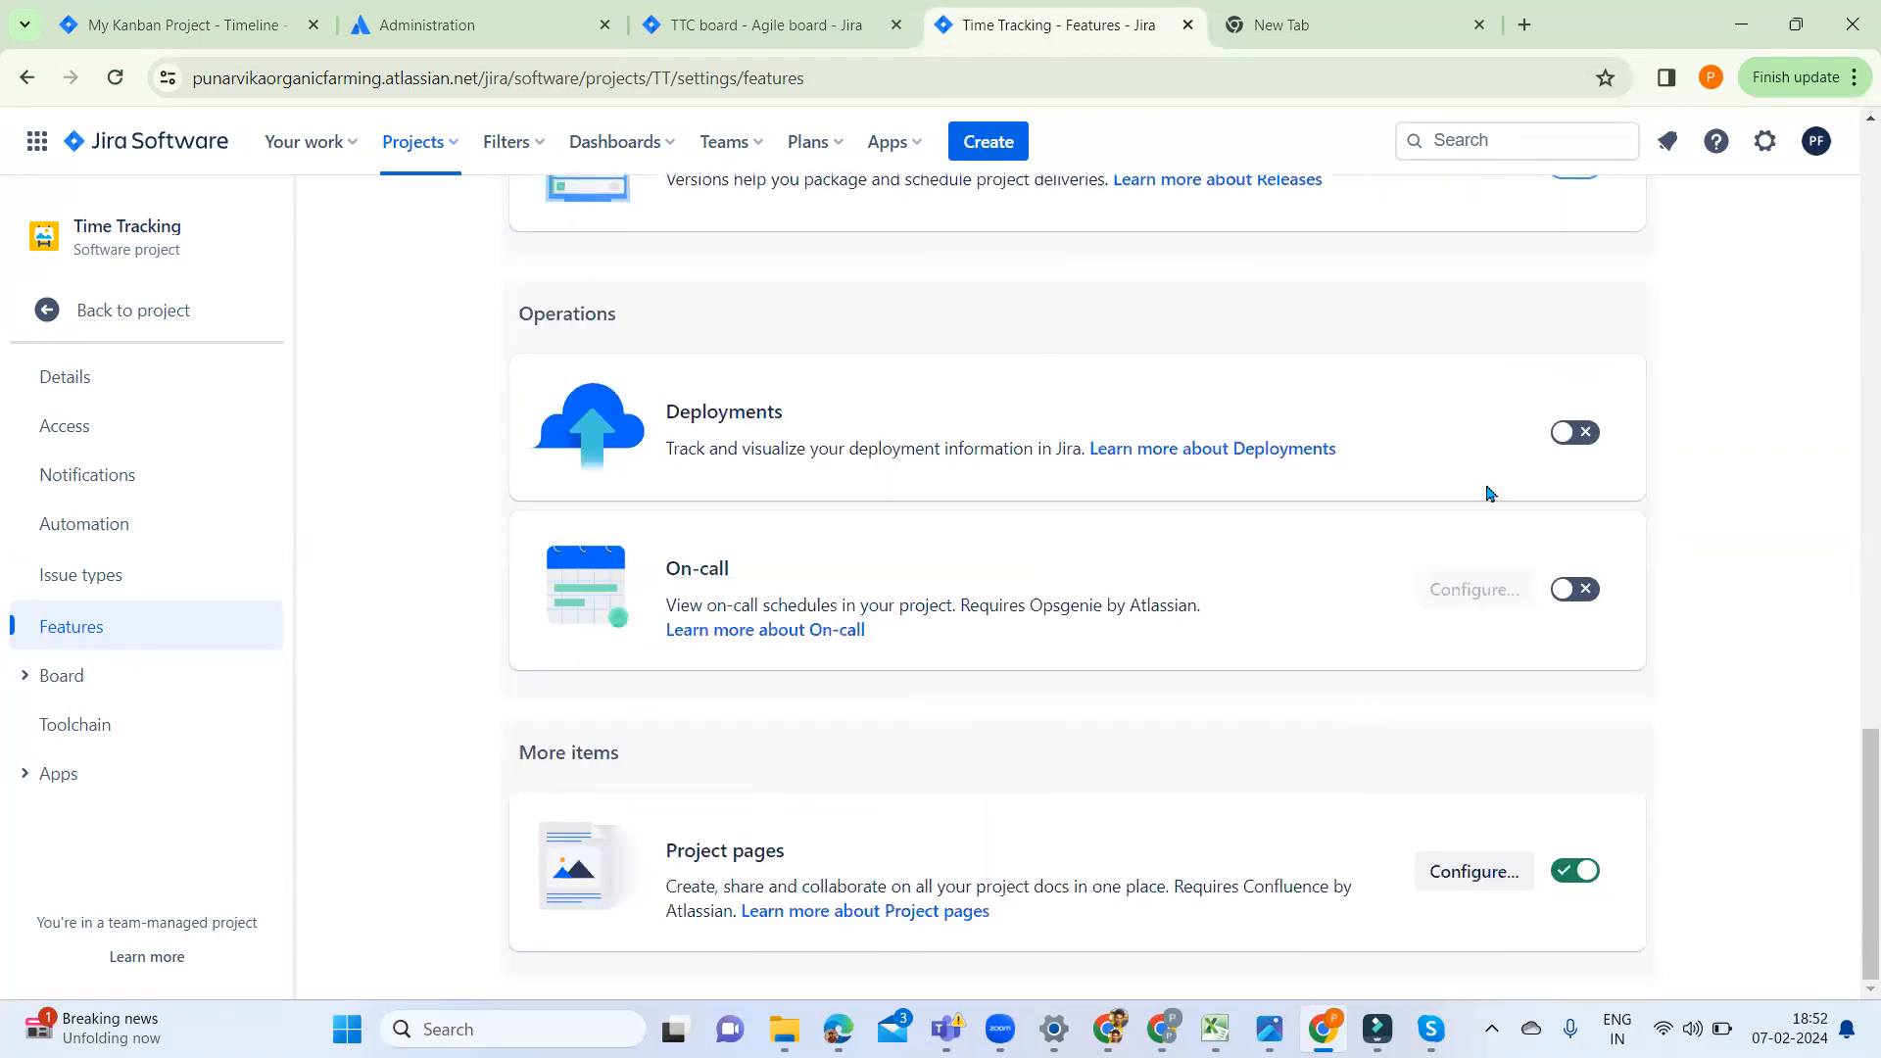
left_click(1575, 432)
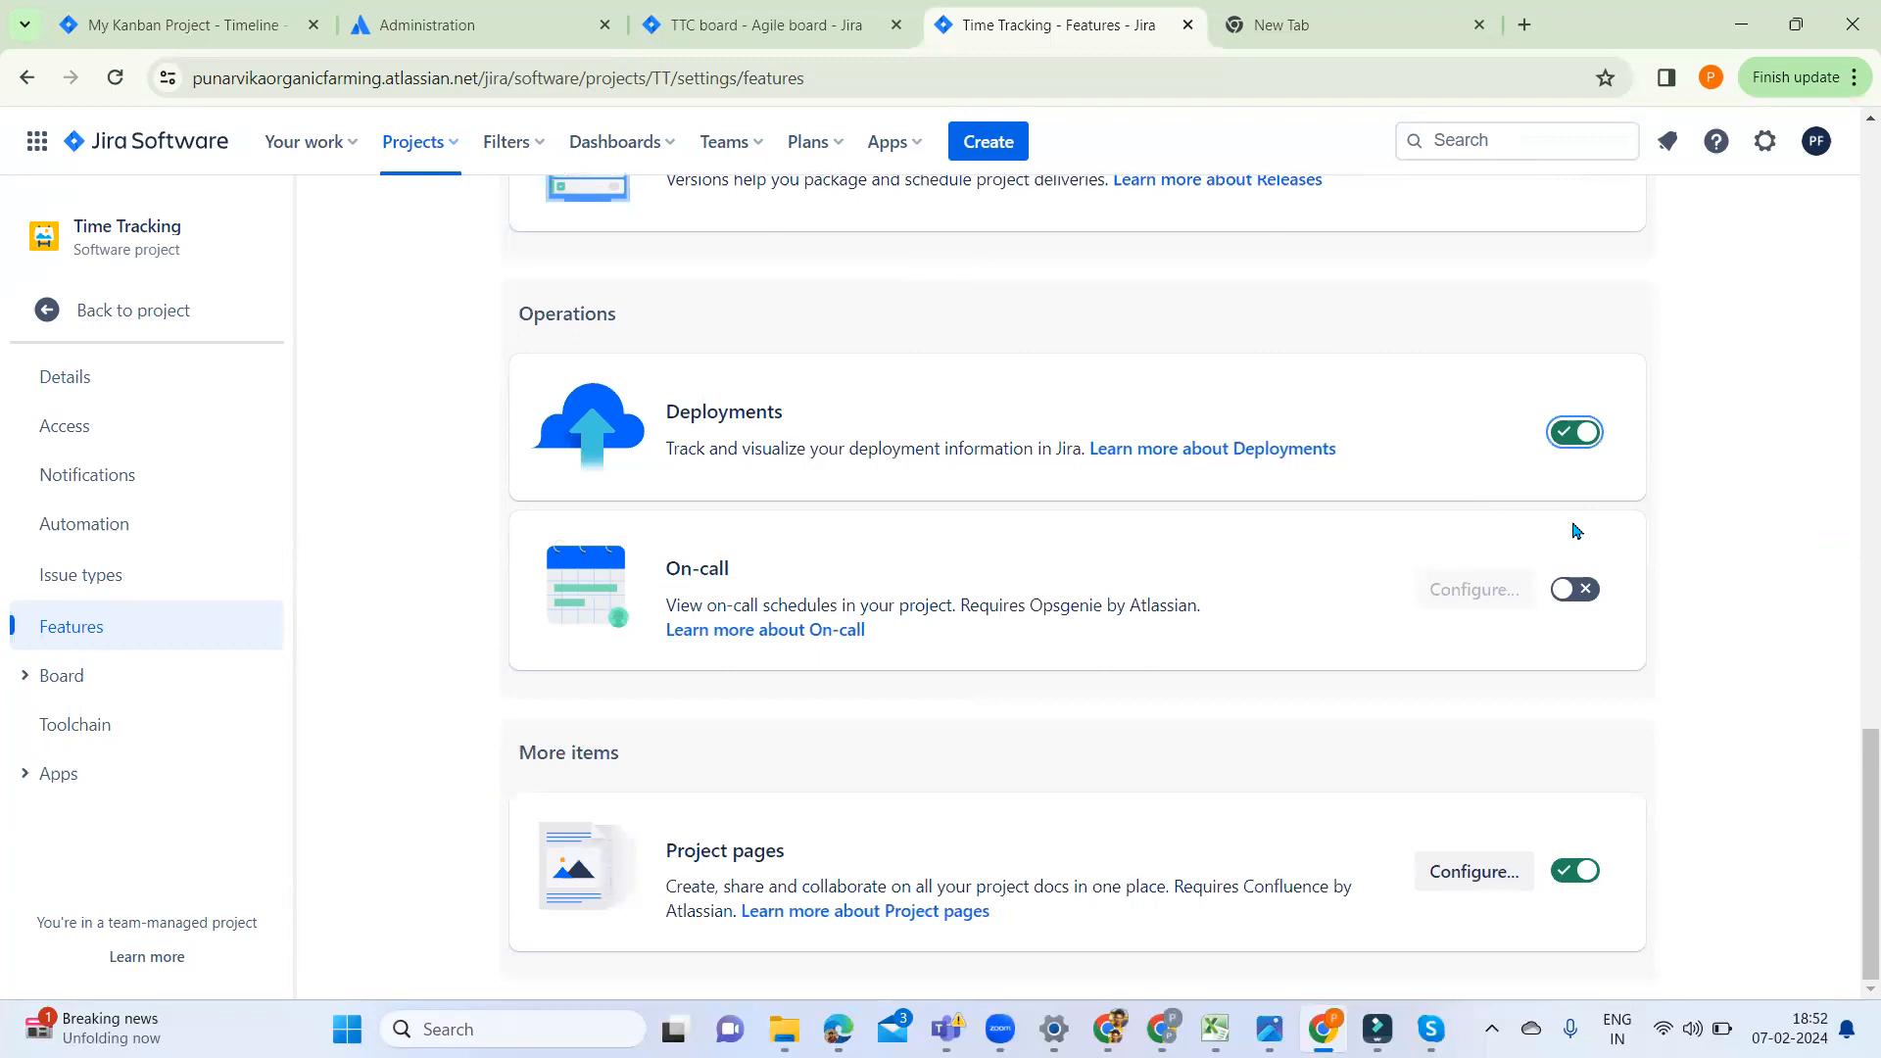
left_click(1581, 591)
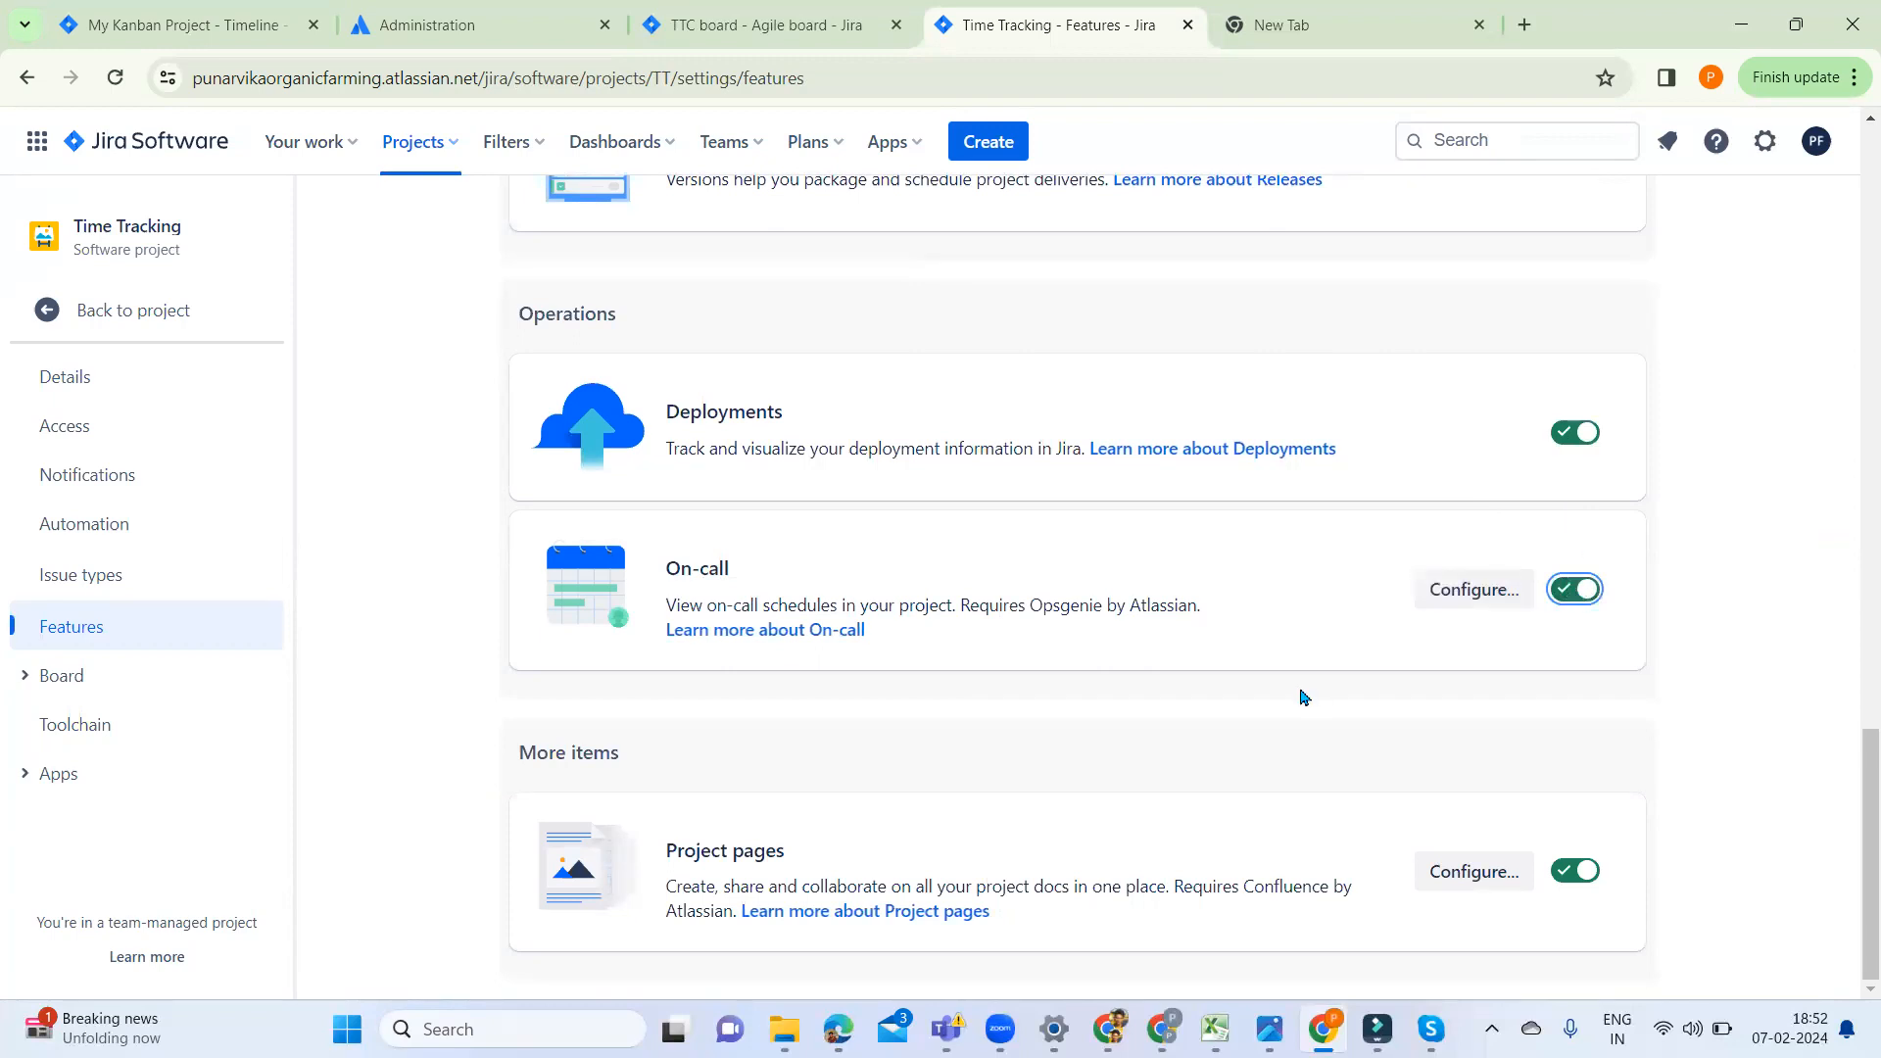
Return to the Time Tracking project's board and look through its available sections
scroll(1303, 697, "up", 20)
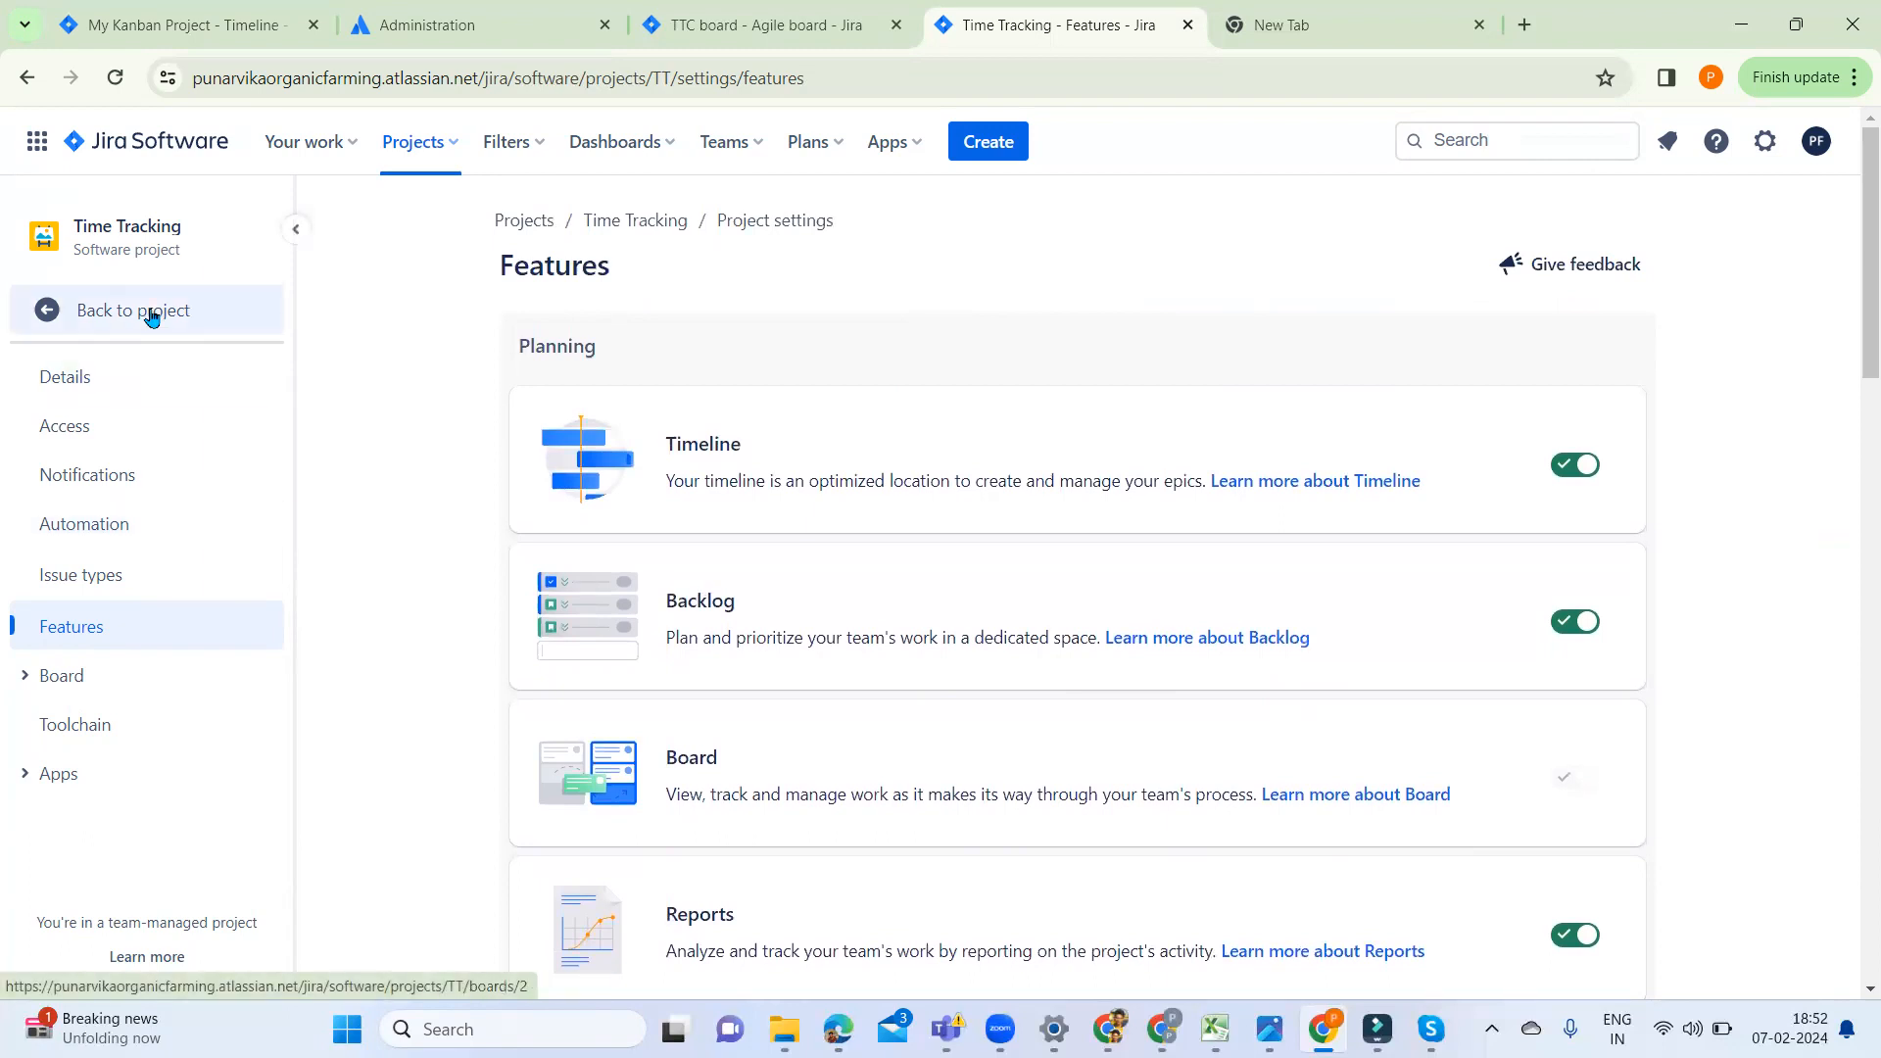
left_click(63, 316)
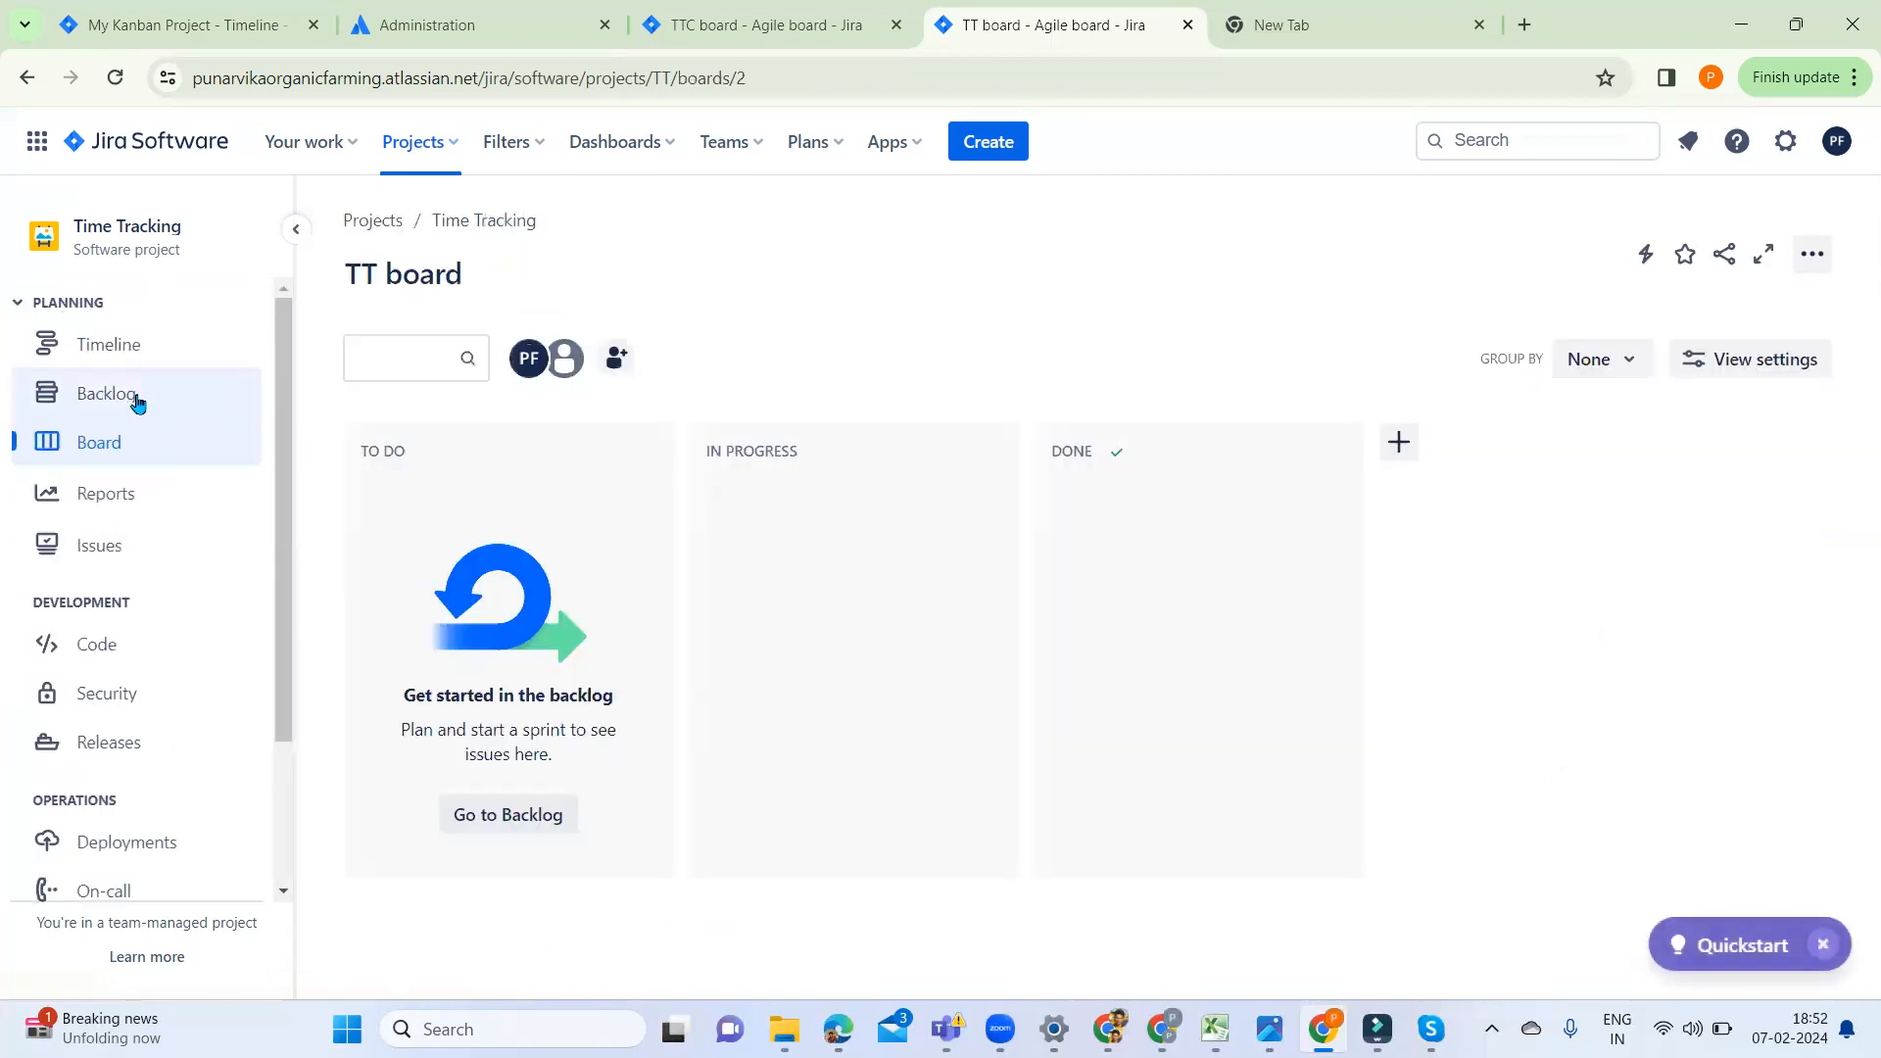
scroll(236, 811, "down", 3)
scroll(237, 811, "up", 3)
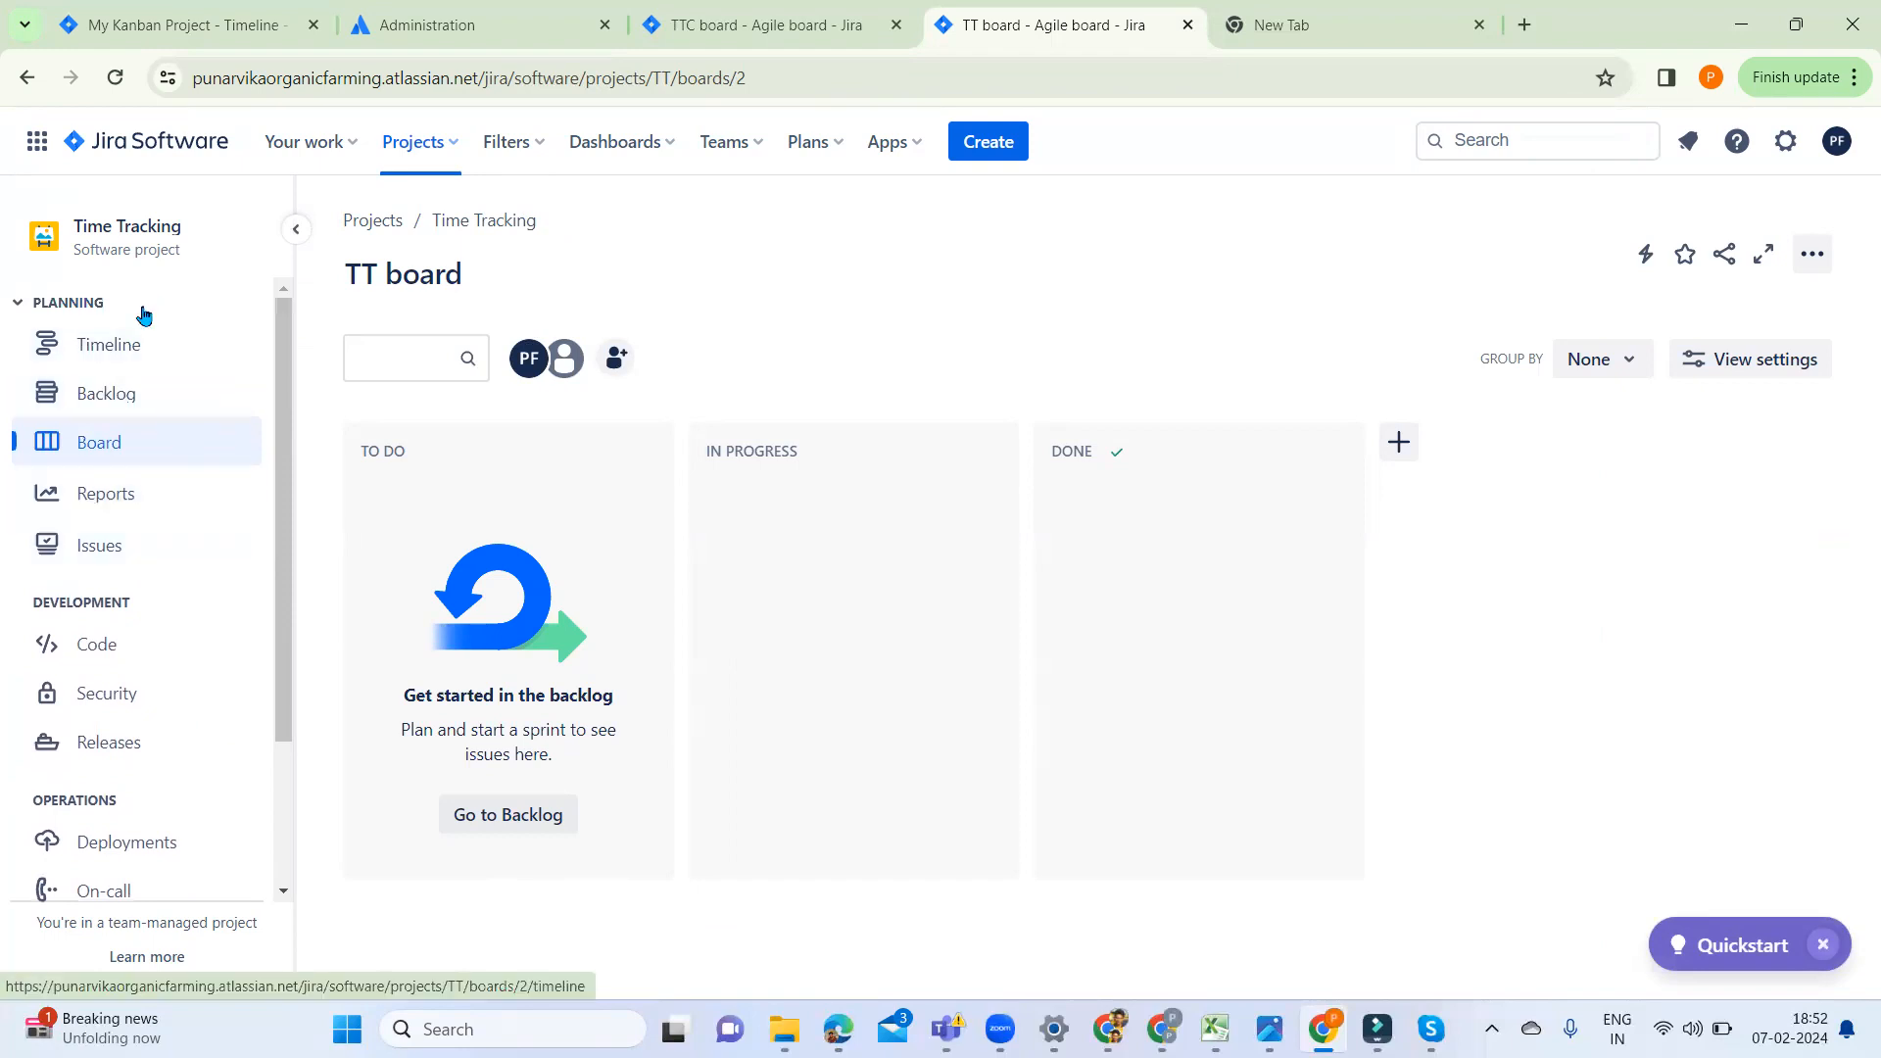
Open the Time Tracking project's backlog and examine its sprint and backlog areas
left_click(139, 395)
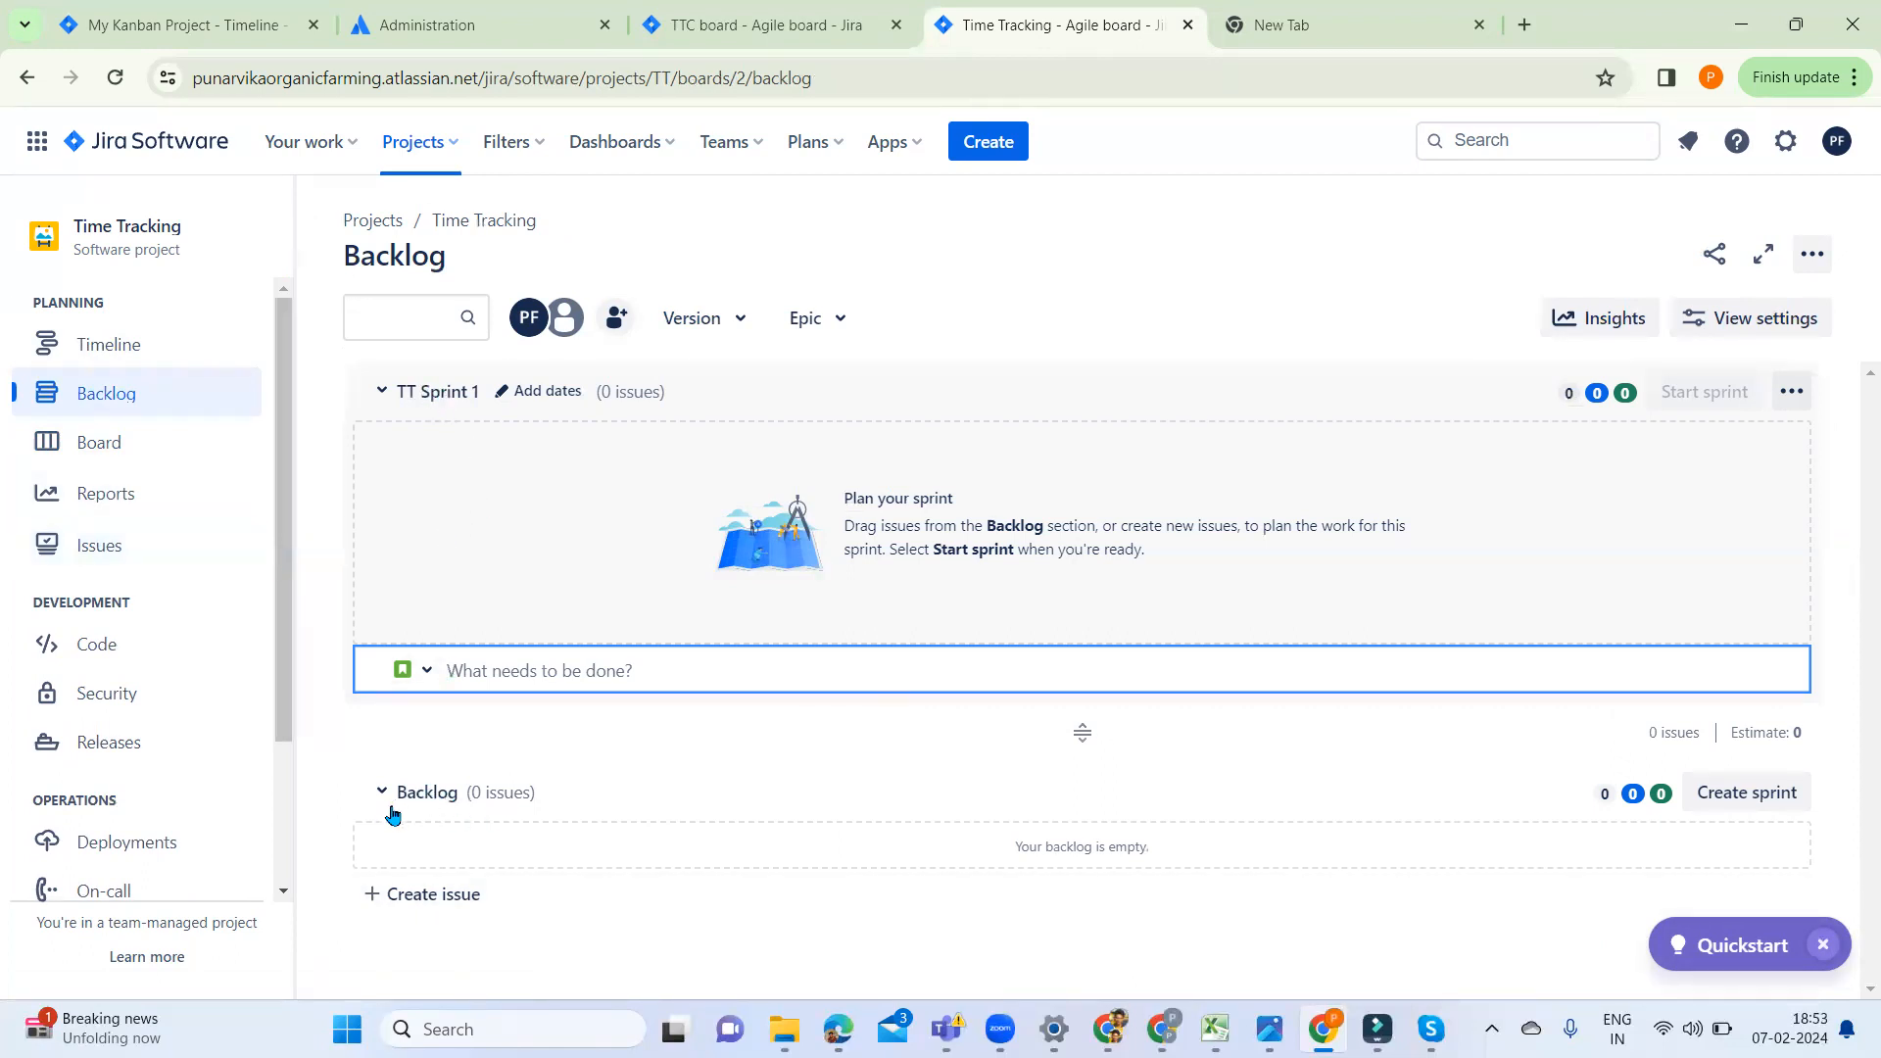
left_click(985, 265)
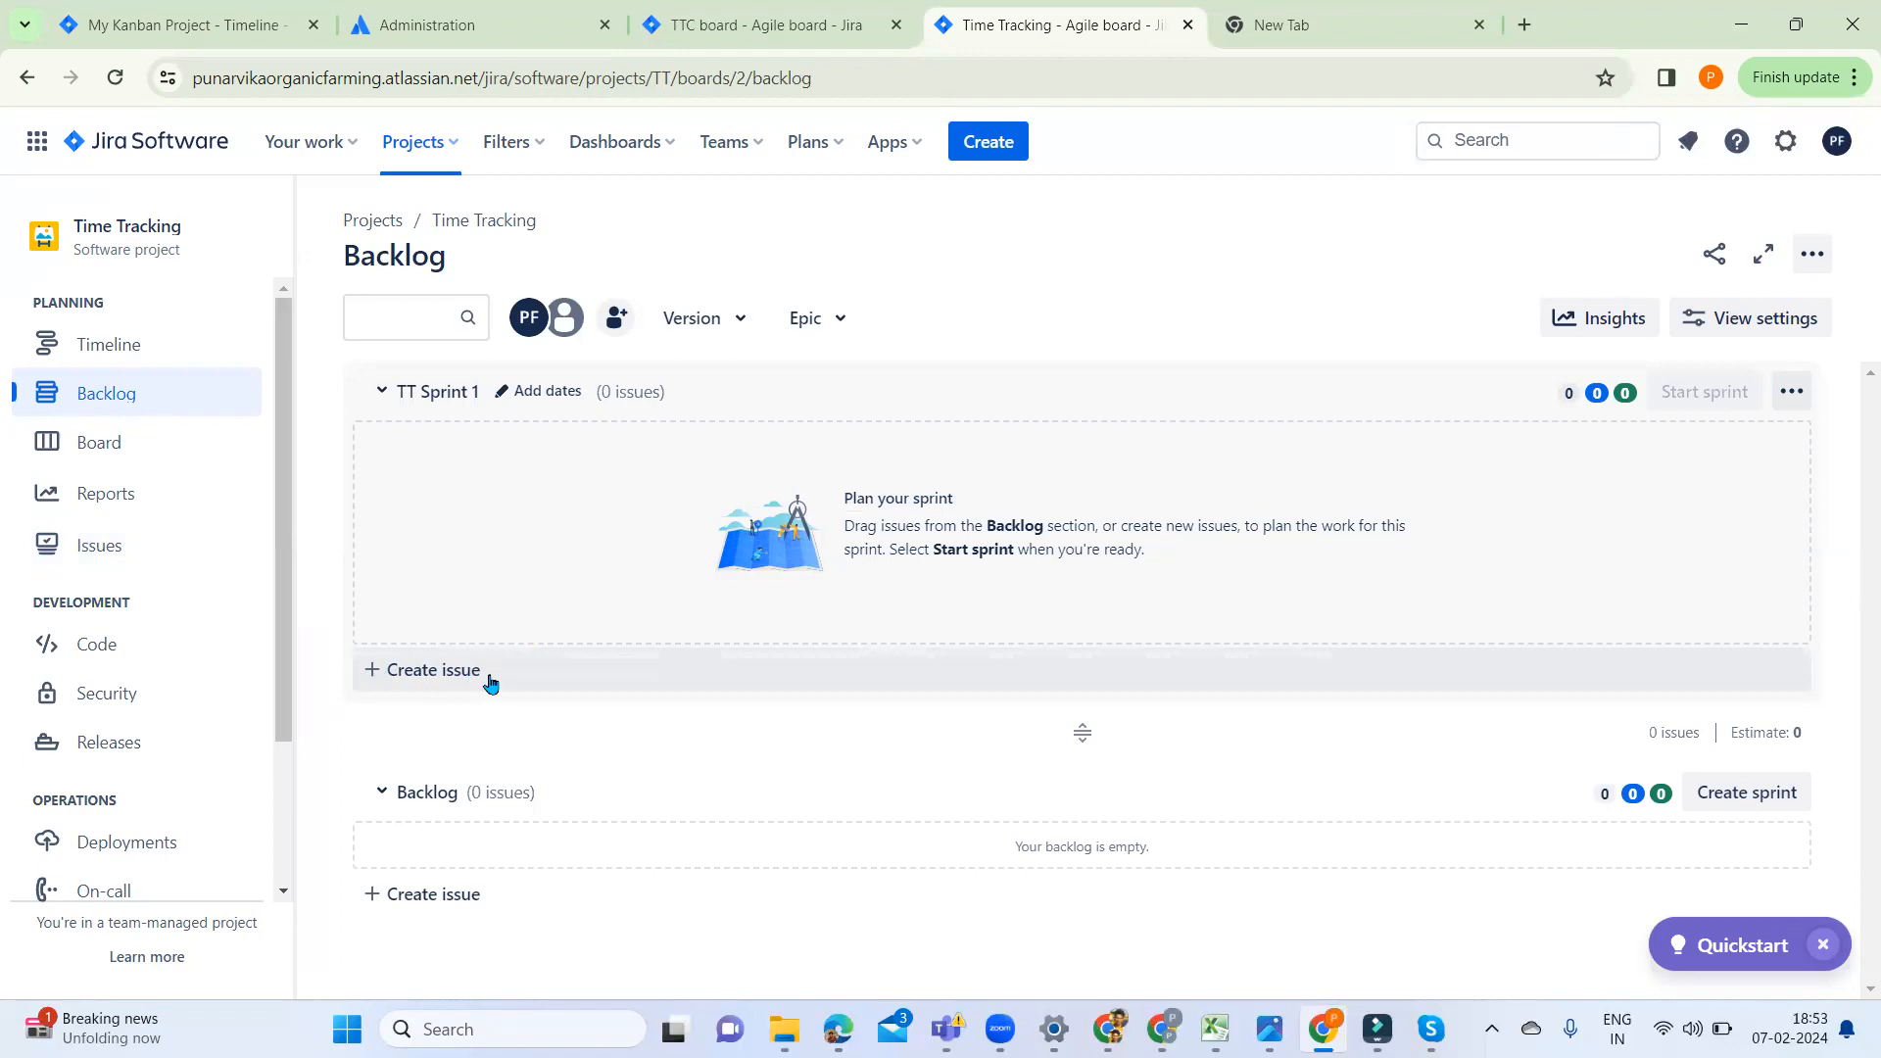
scroll(281, 853, "down", 2)
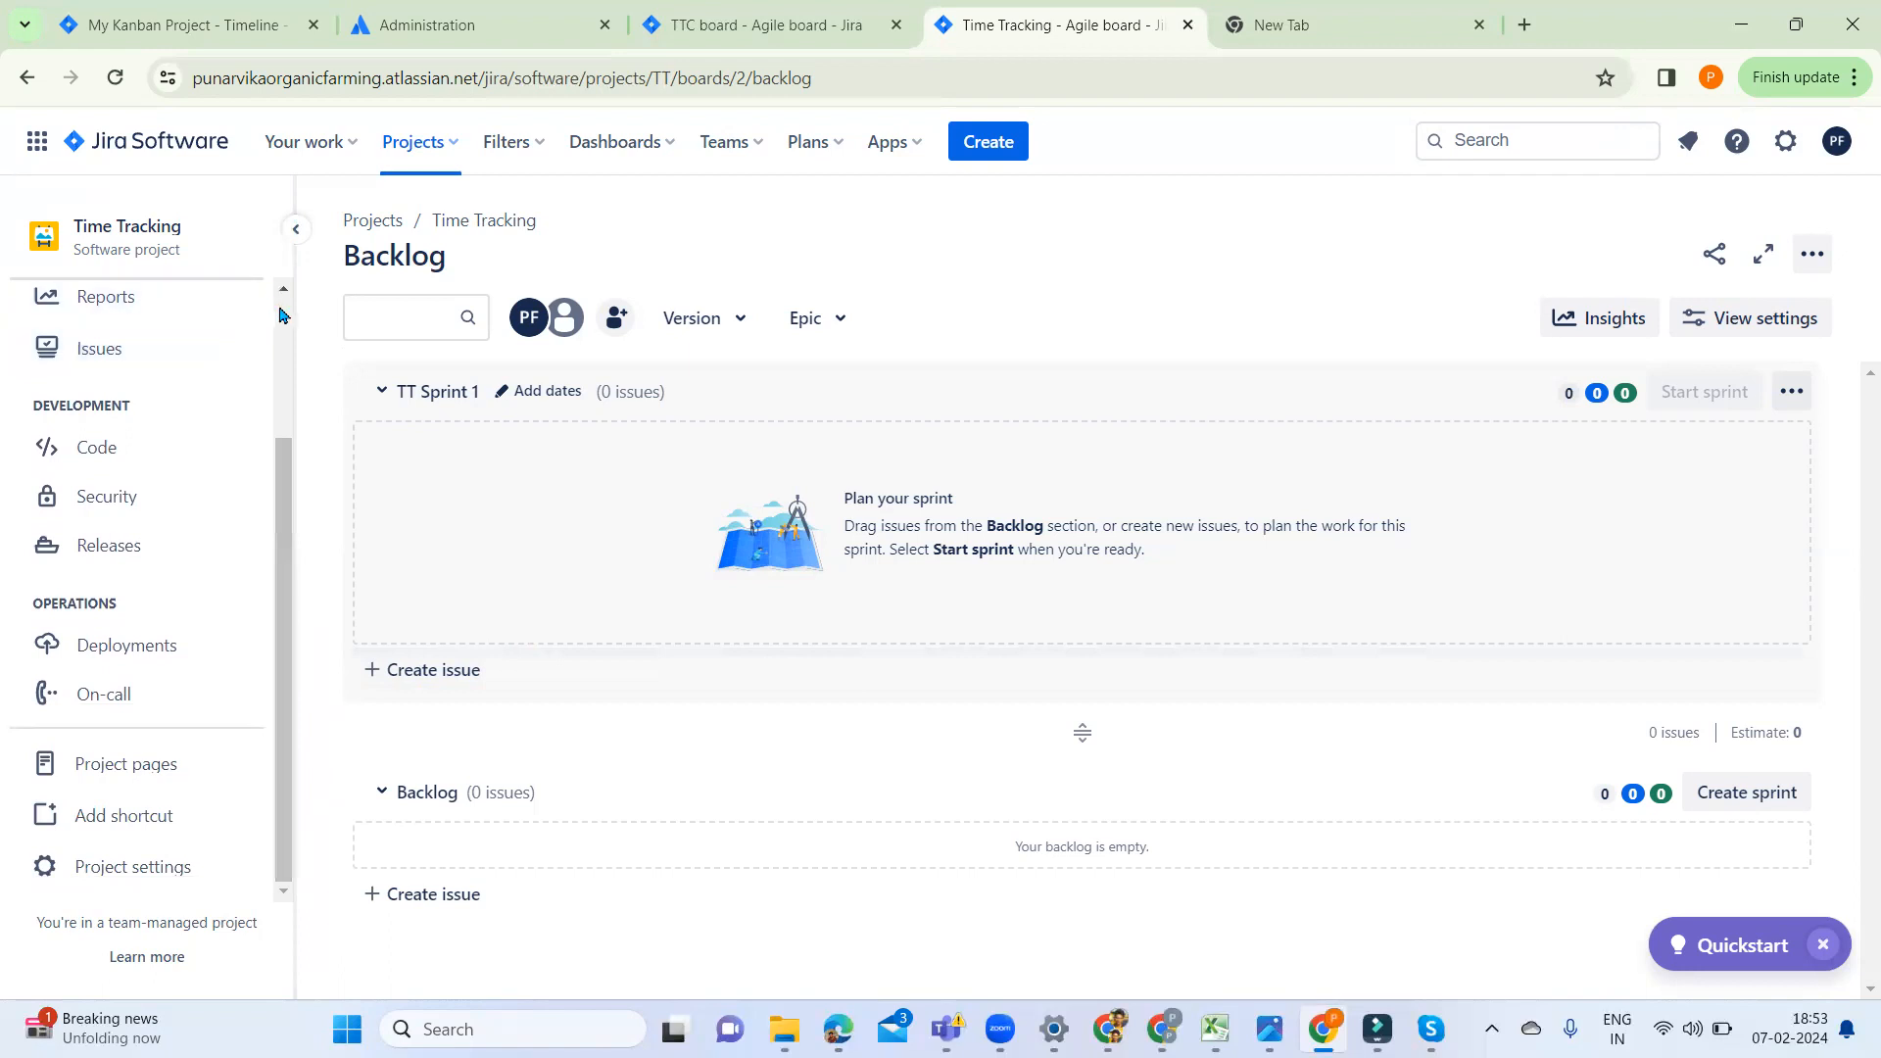
scroll(281, 318, "up", 2)
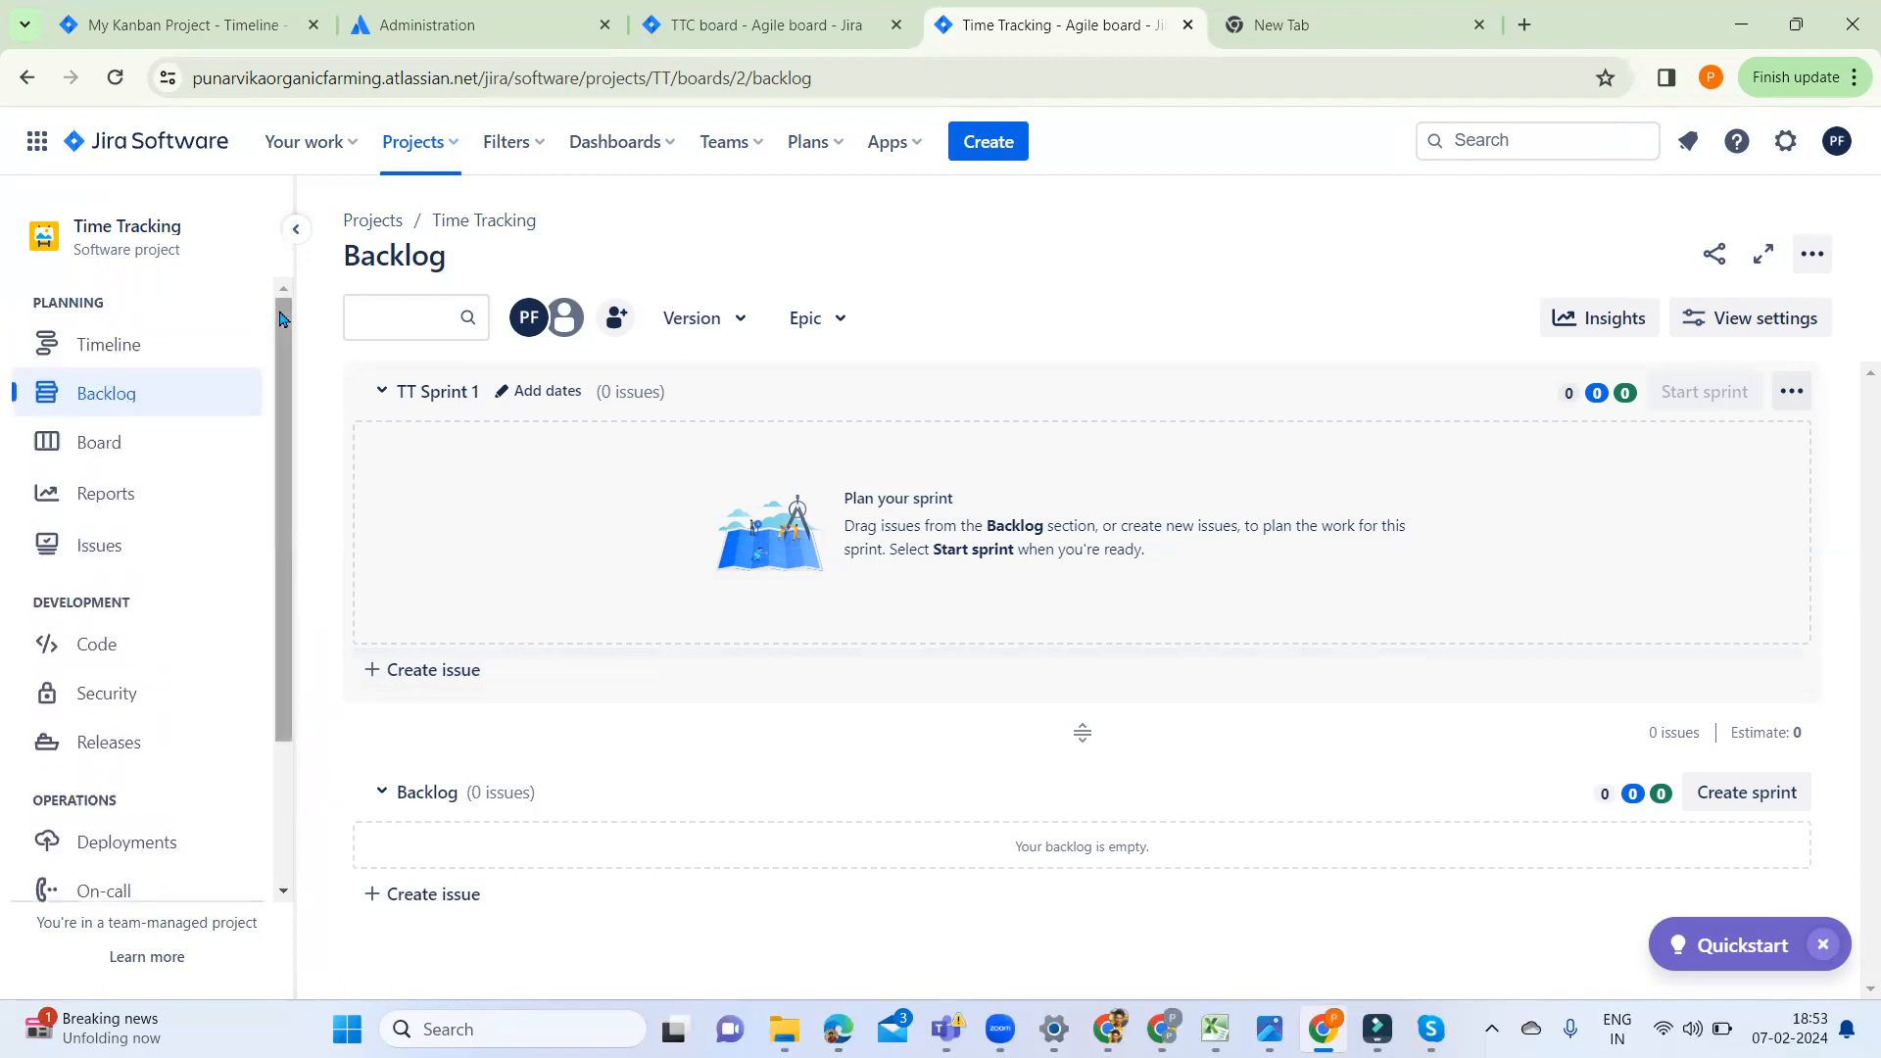